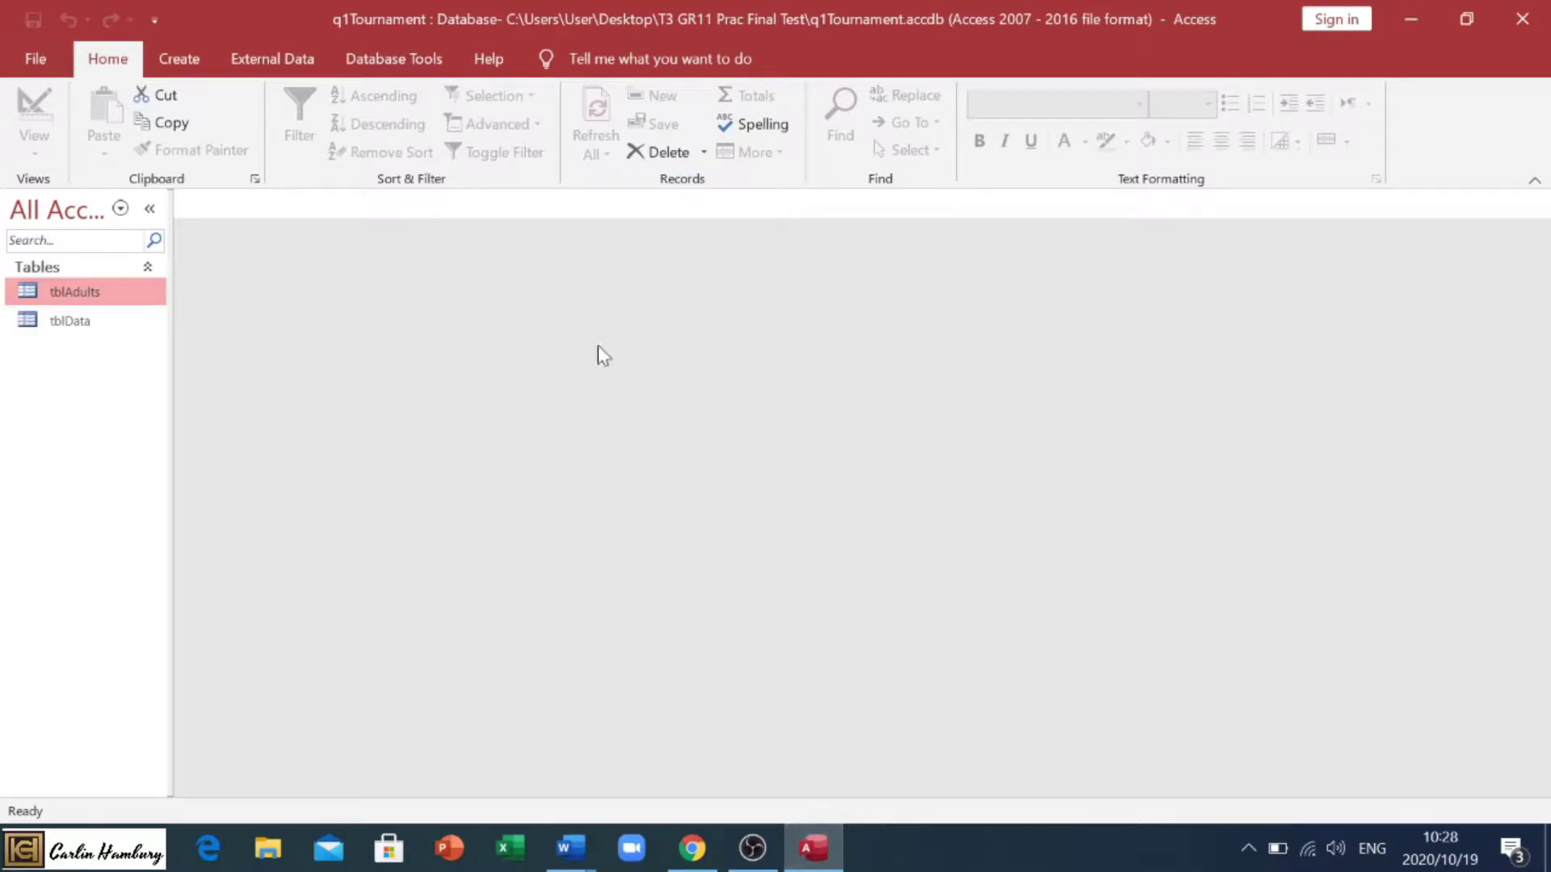
Open the tblAdults and tblData tables, leaving tblAdults as the active one
double_click(65, 296)
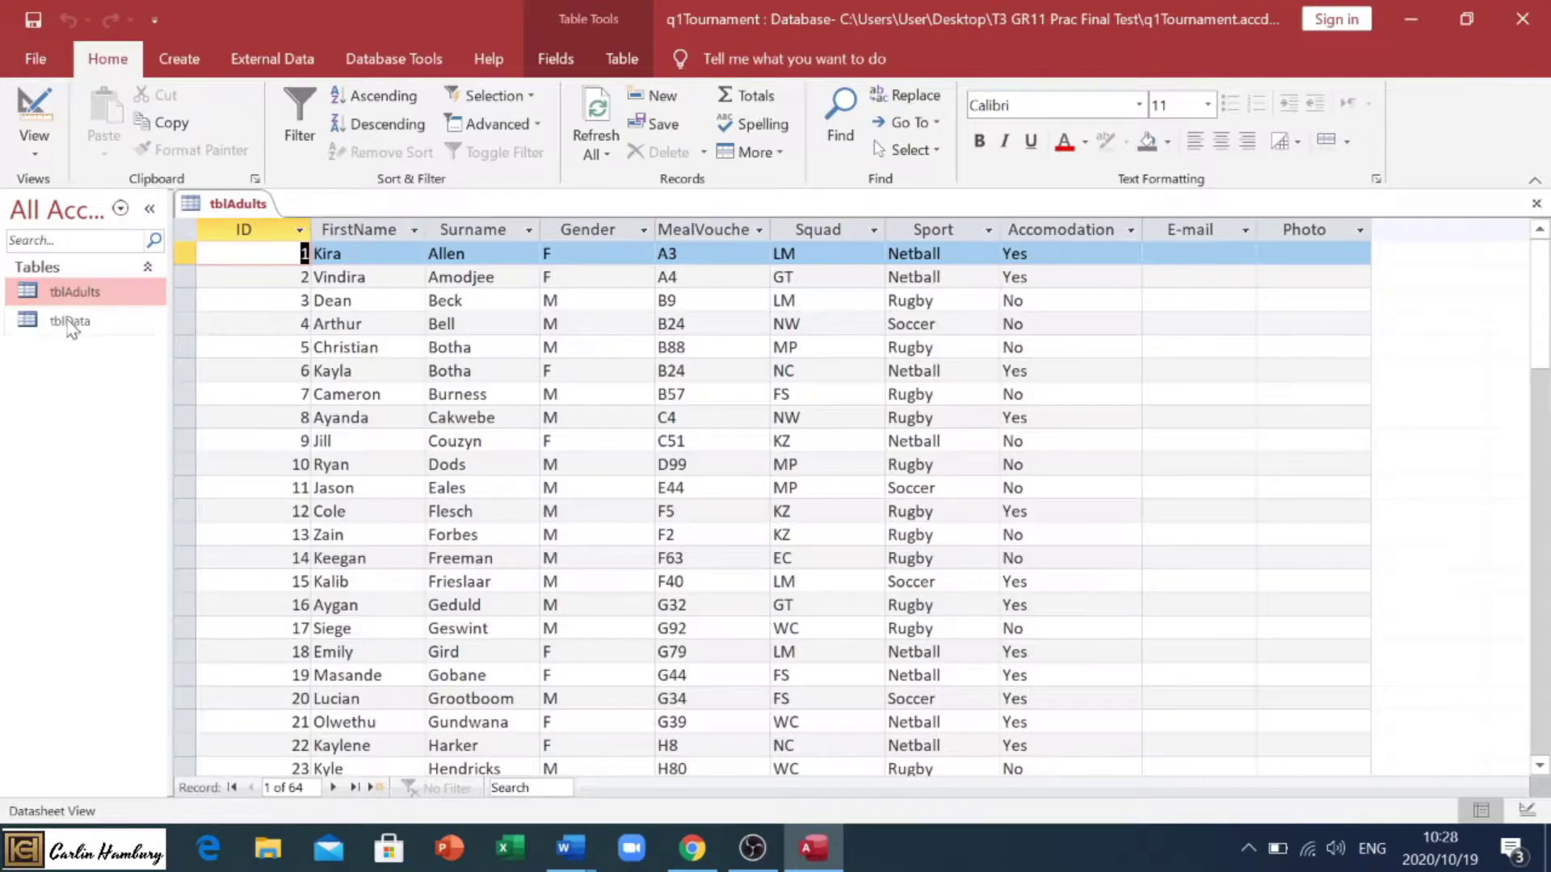
double_click(70, 316)
double_click(69, 296)
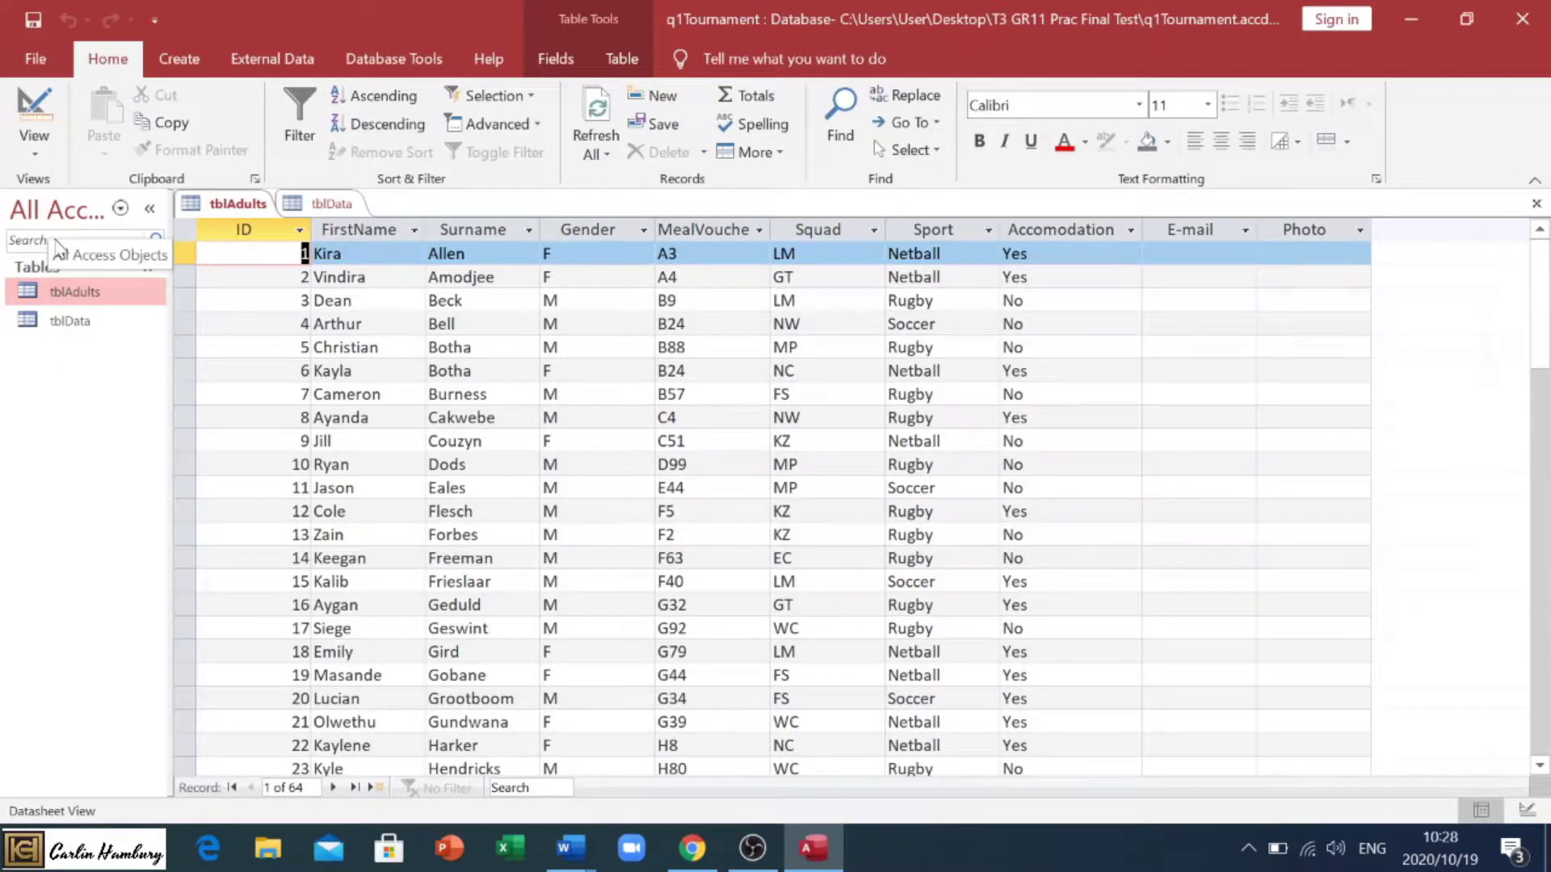
Switch tblAdults to Design View and make the ID field its primary key
left_click(35, 144)
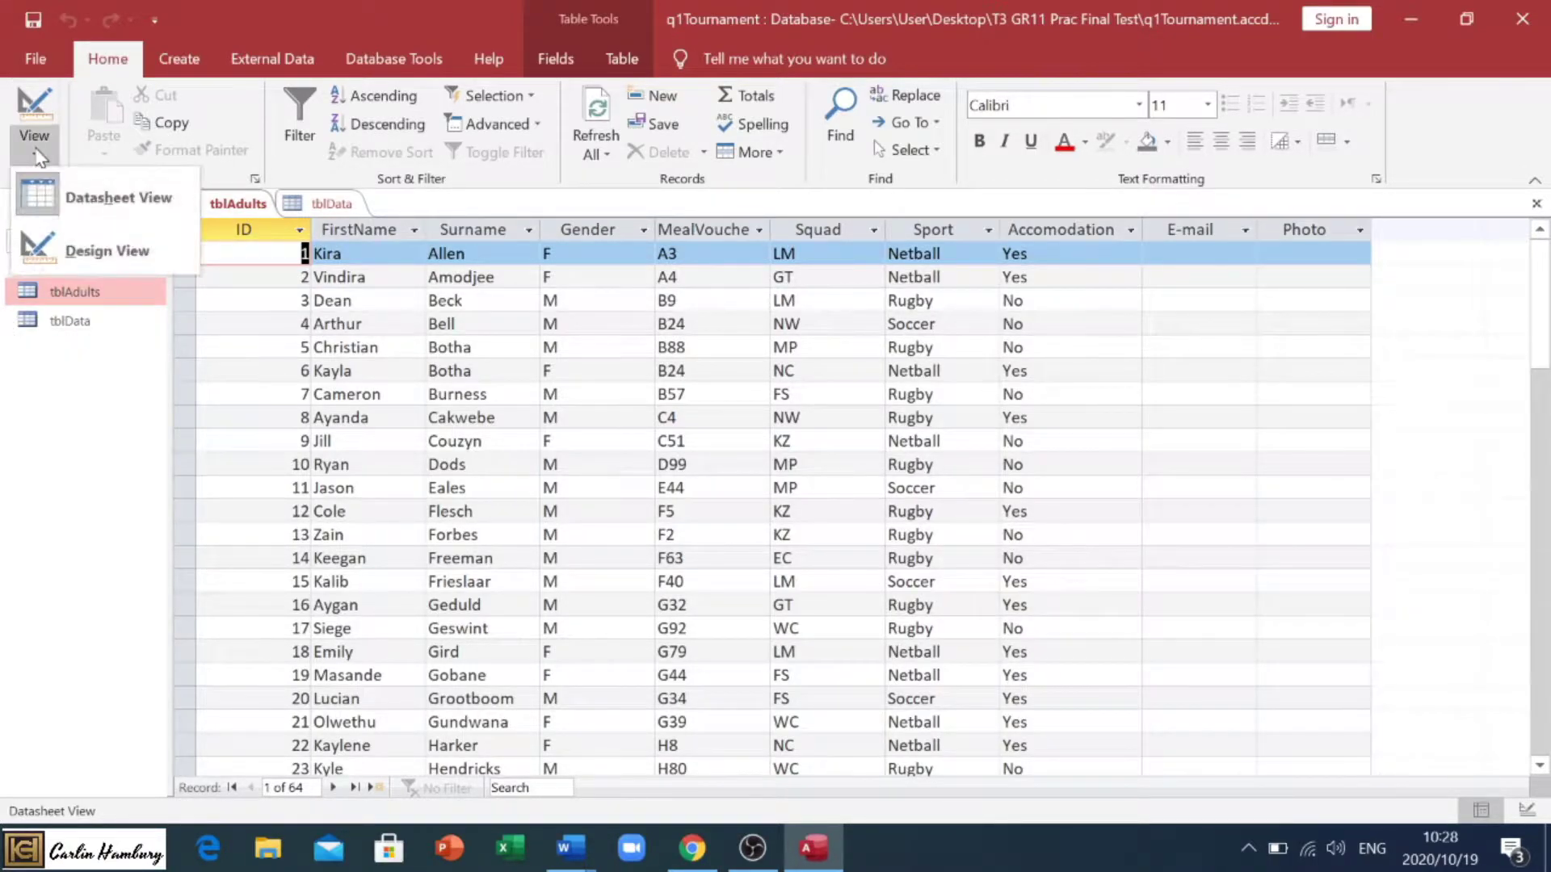
left_click(54, 244)
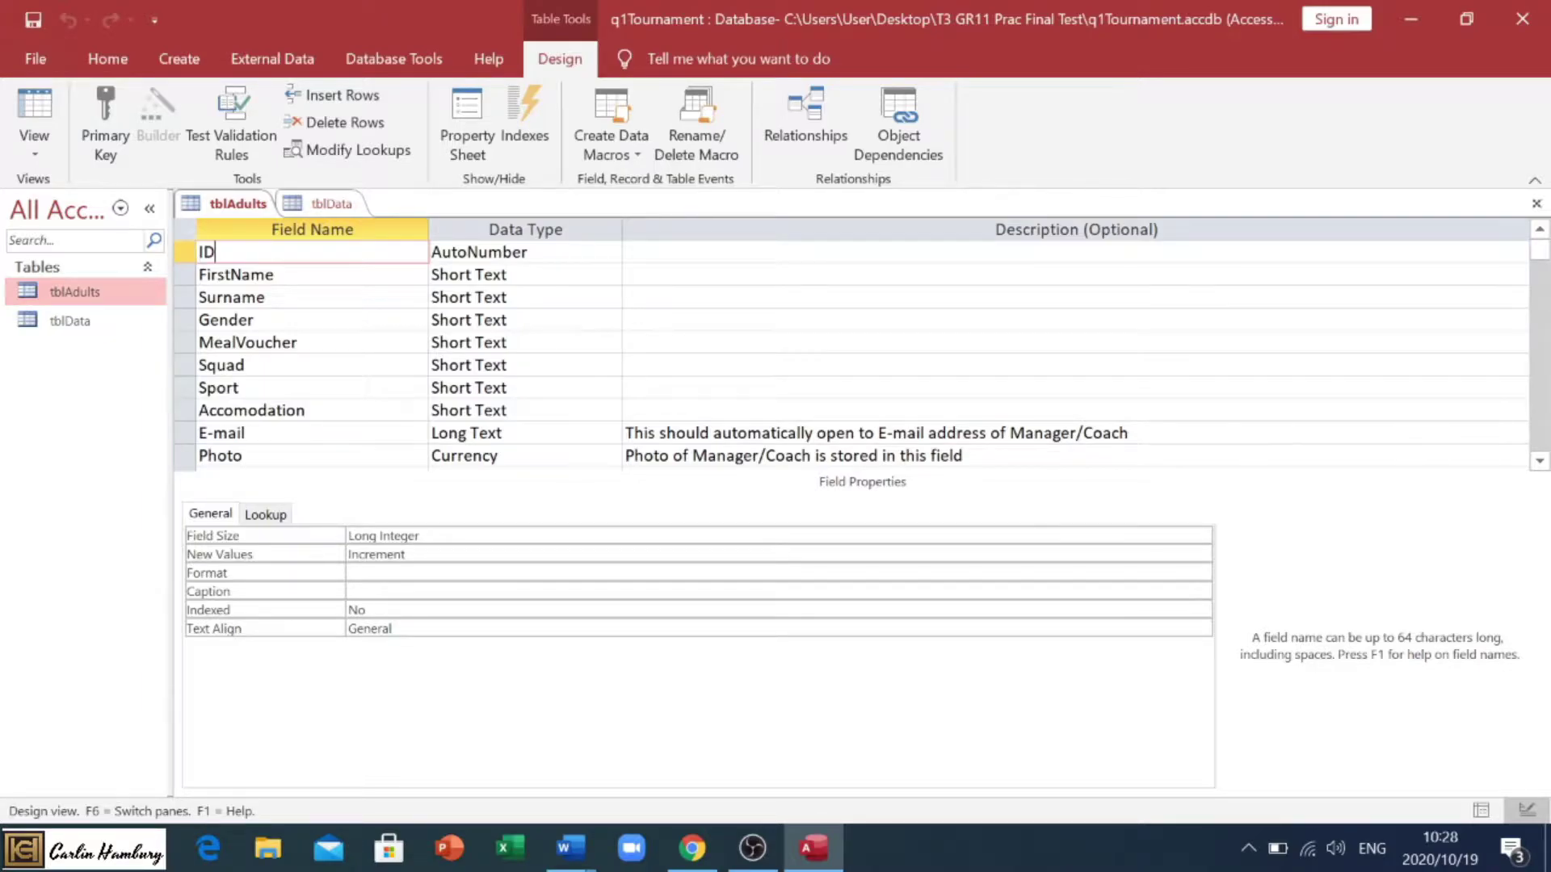
left_click(114, 142)
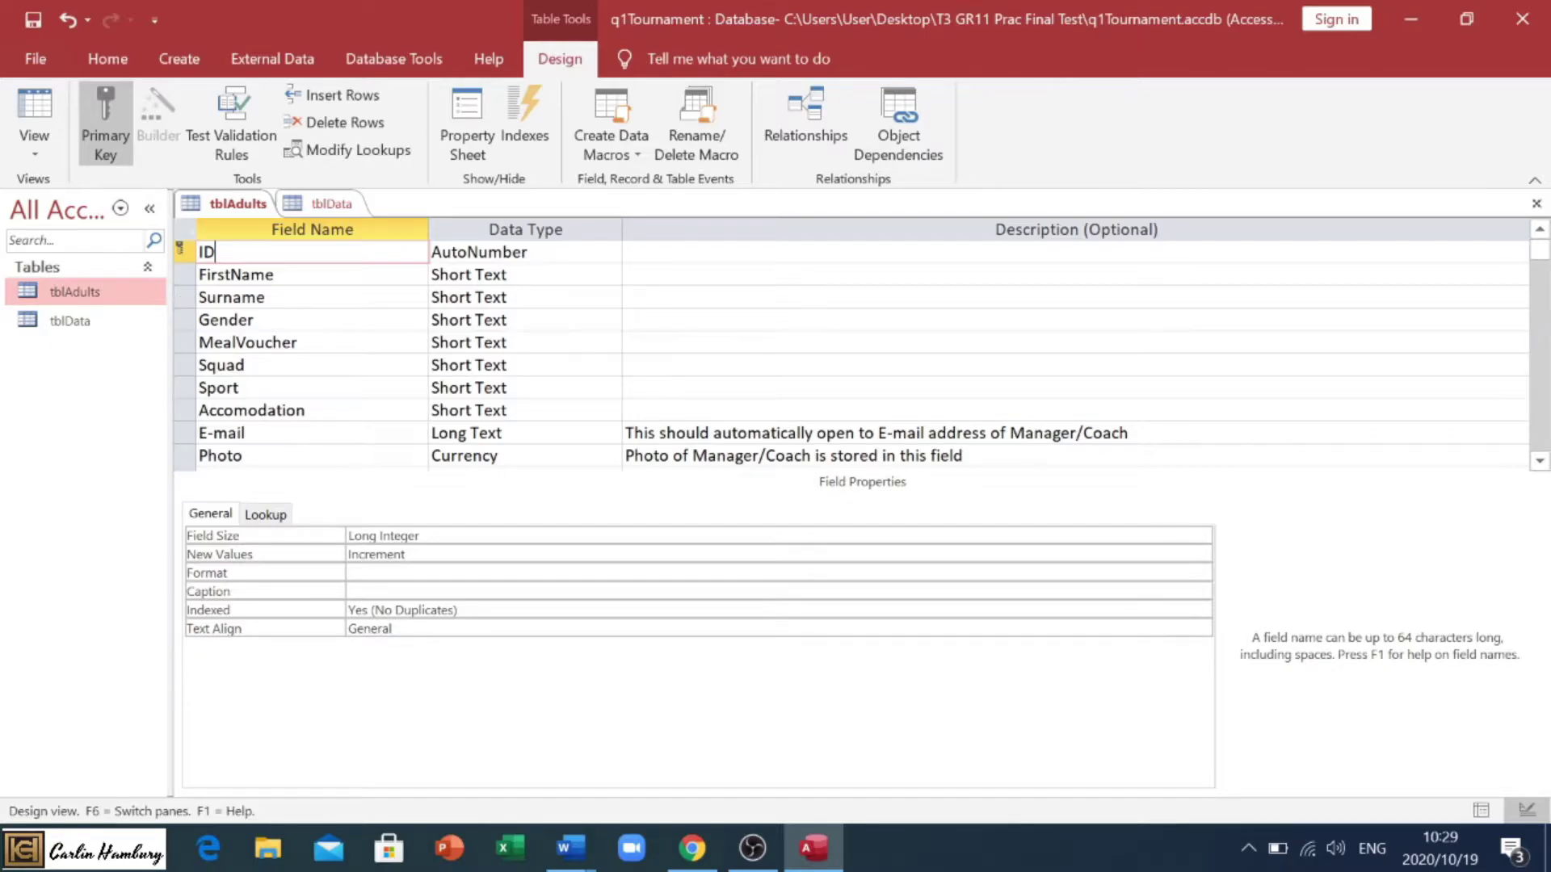
Move the Surname field above FirstName in the design of tblAdults
left_click(195, 294)
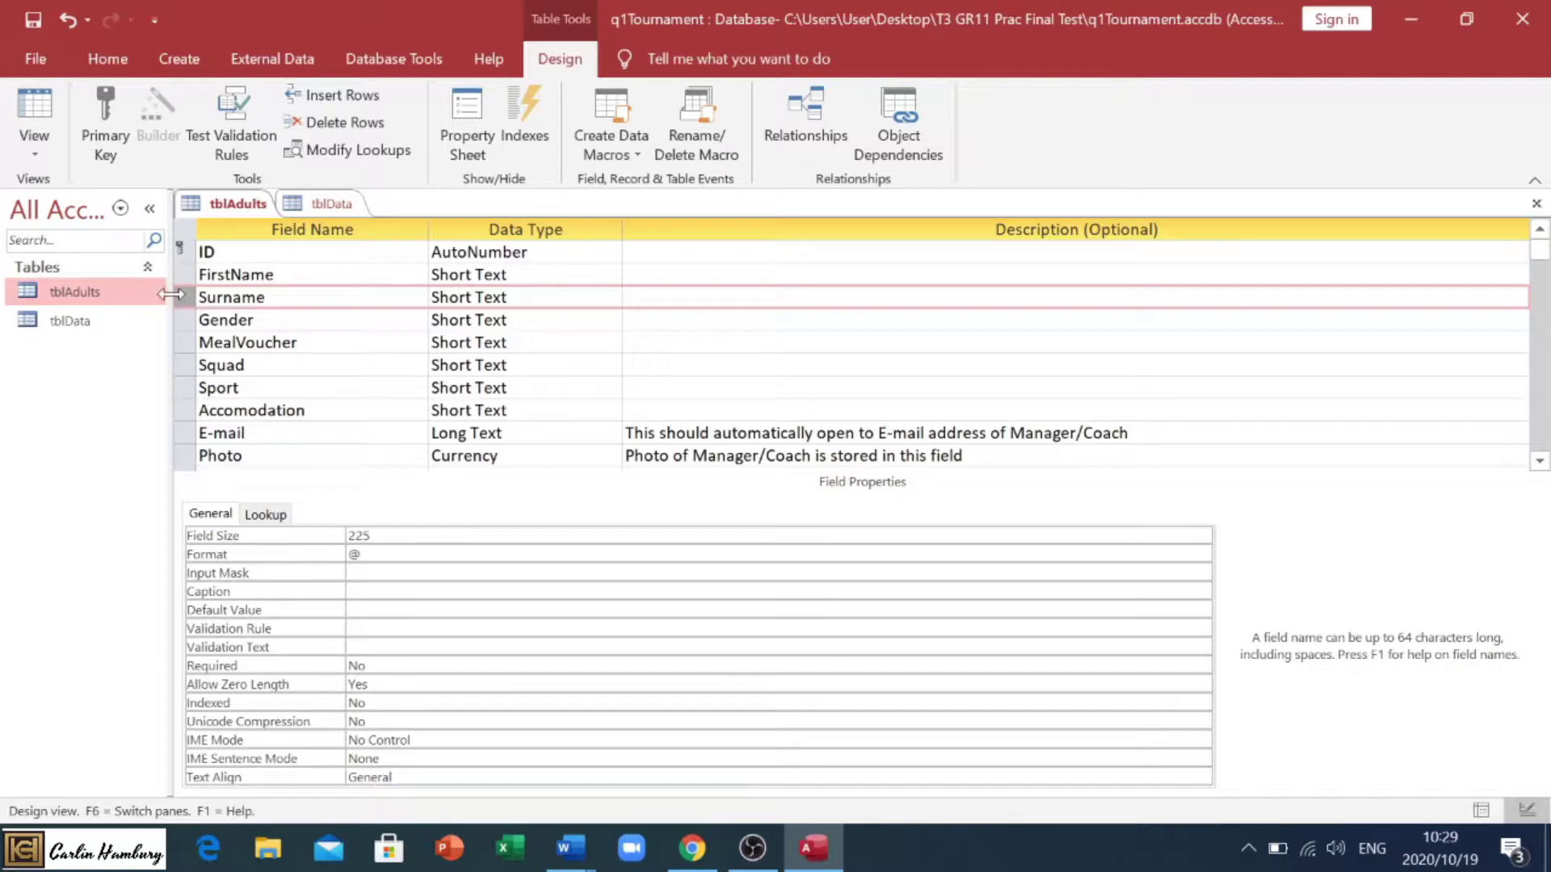
left_click(198, 321)
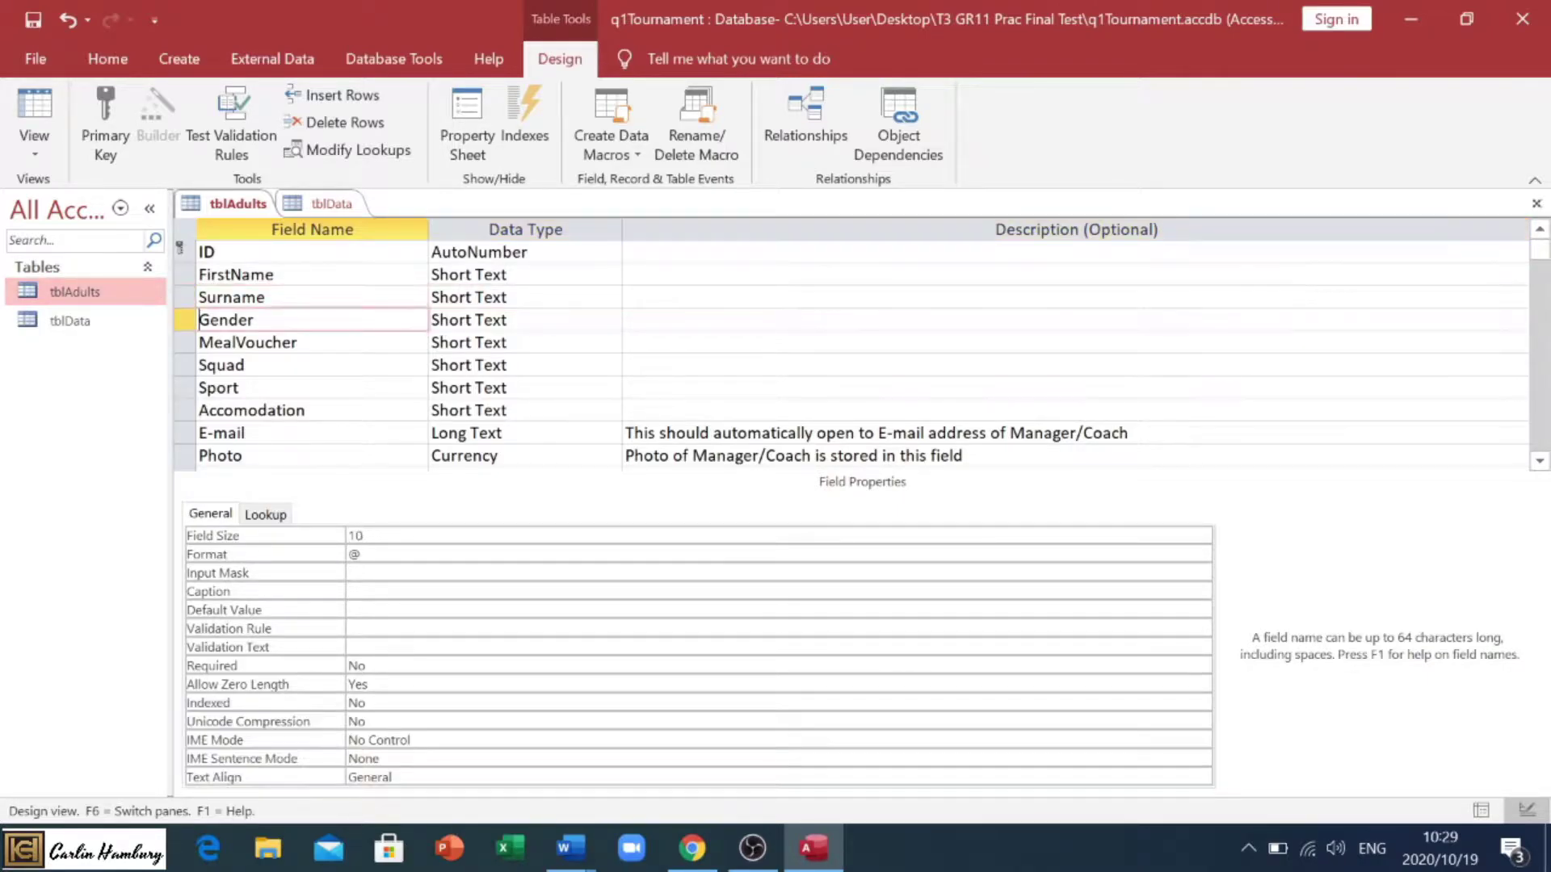
left_click(183, 298)
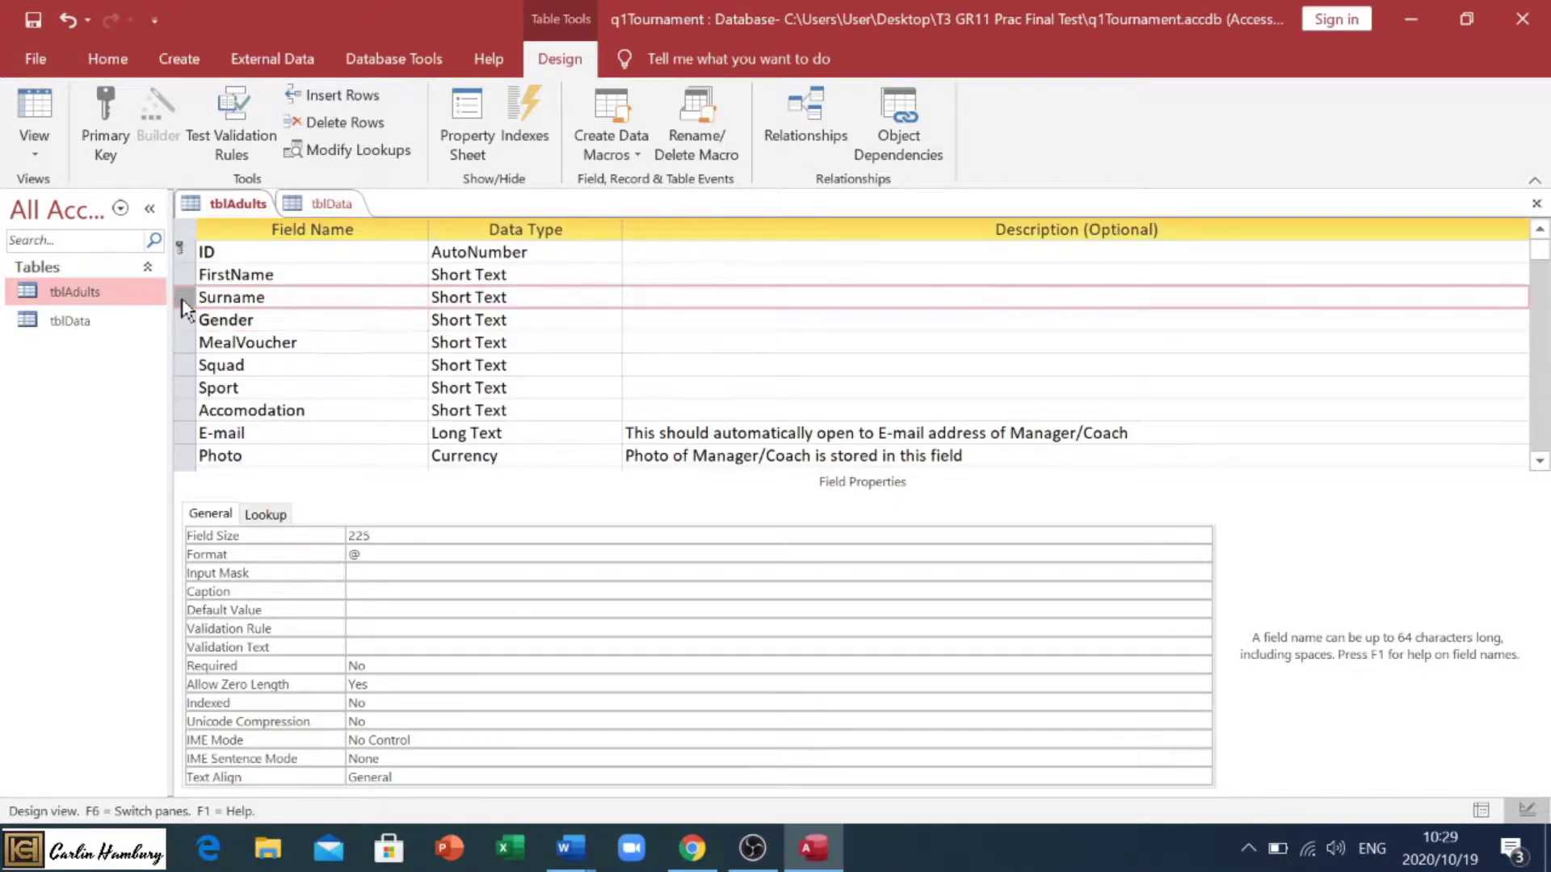
left_click_drag(185, 297, 192, 279)
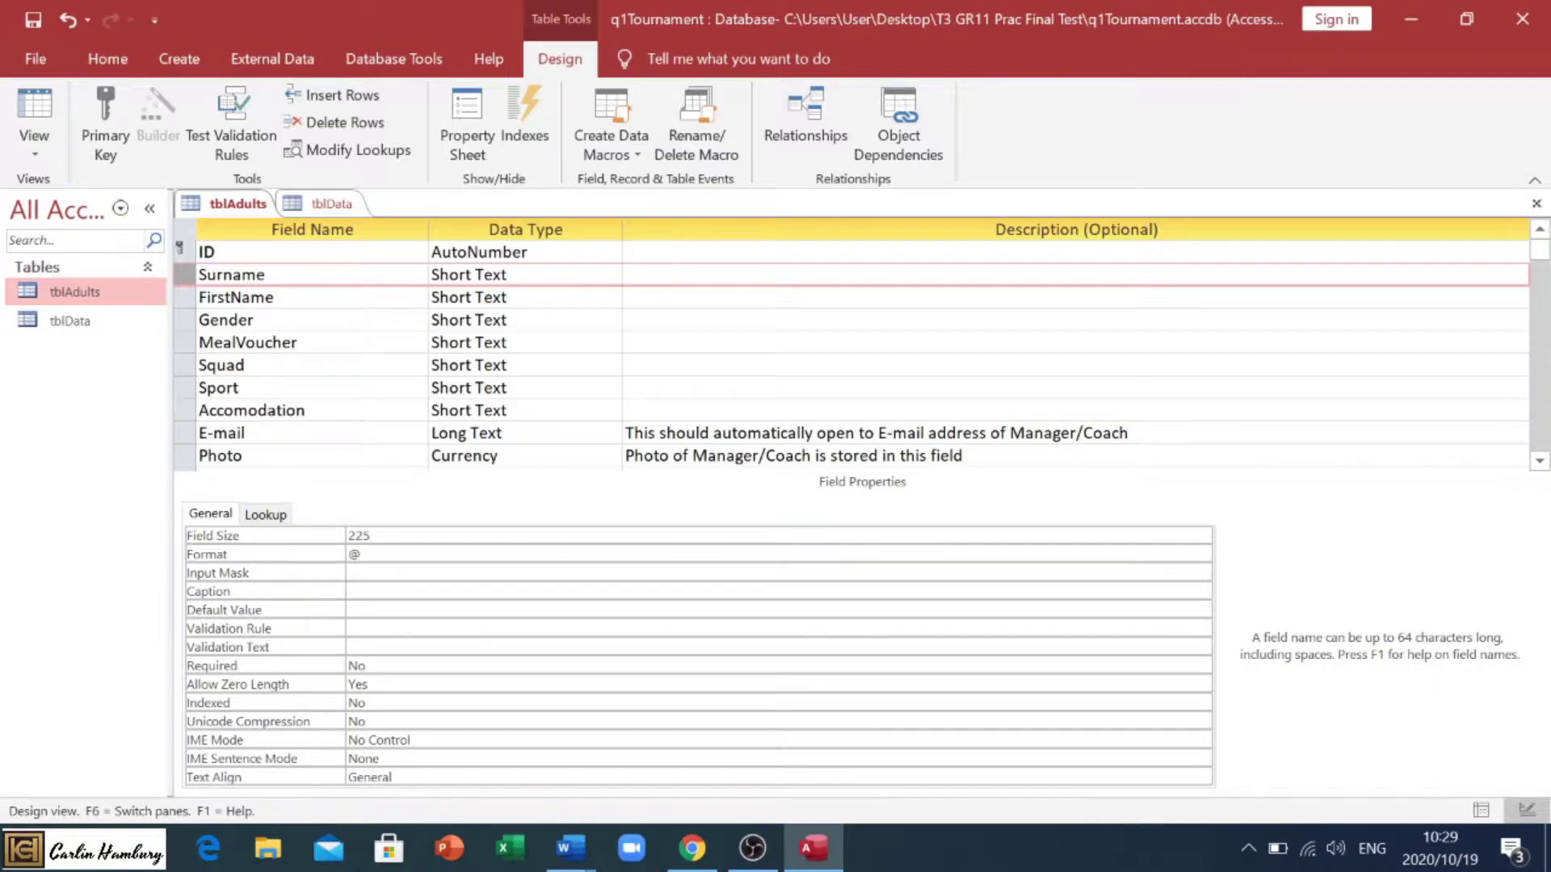
Set the field size of the Surname field to 35
left_click(269, 274)
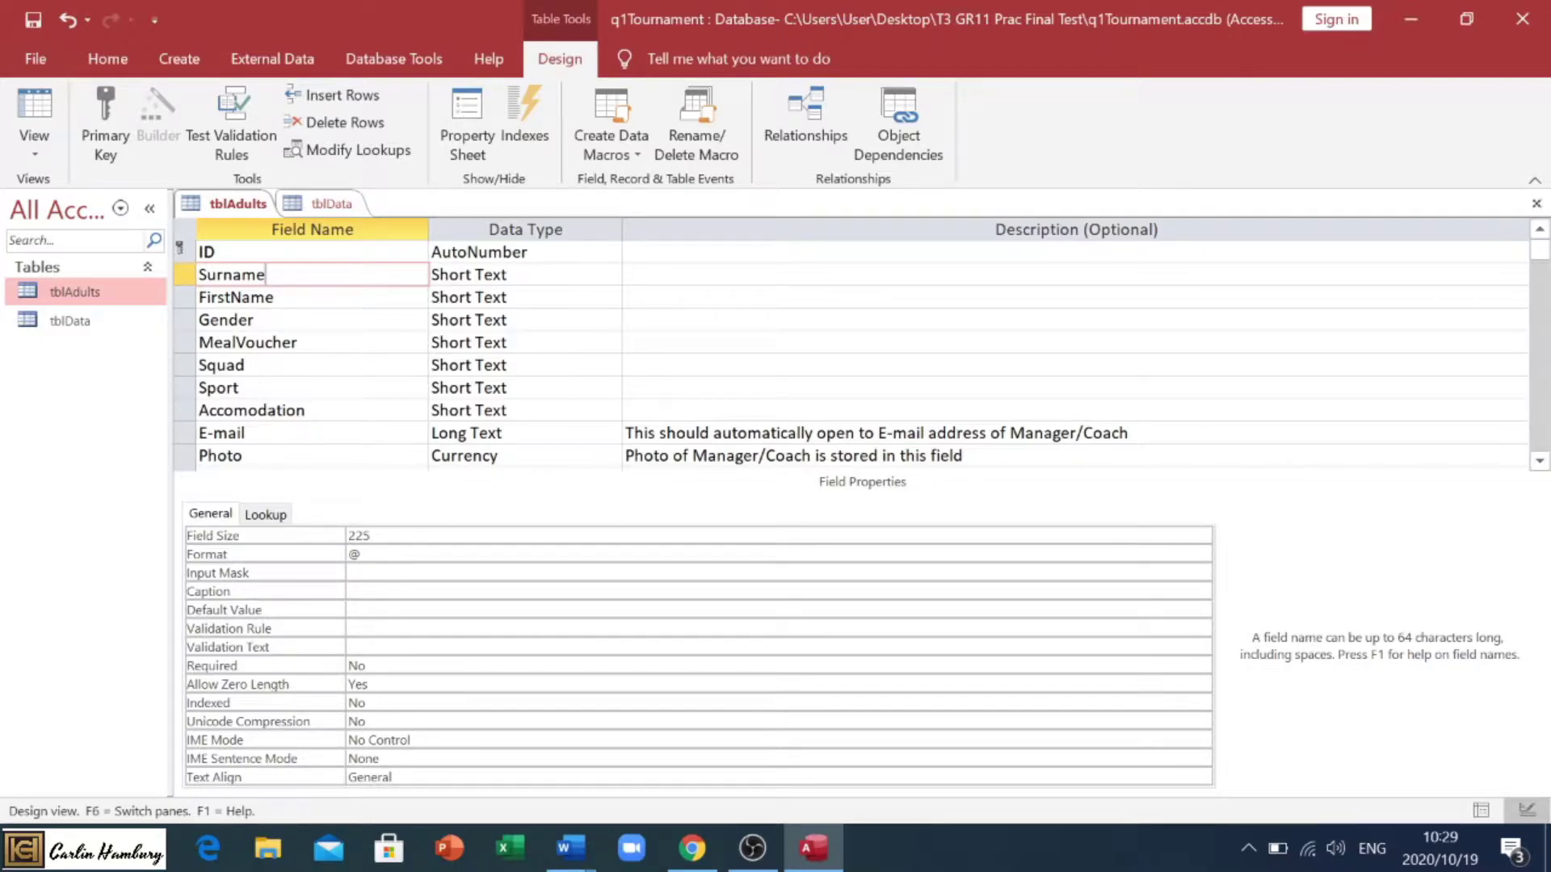
left_click(338, 537)
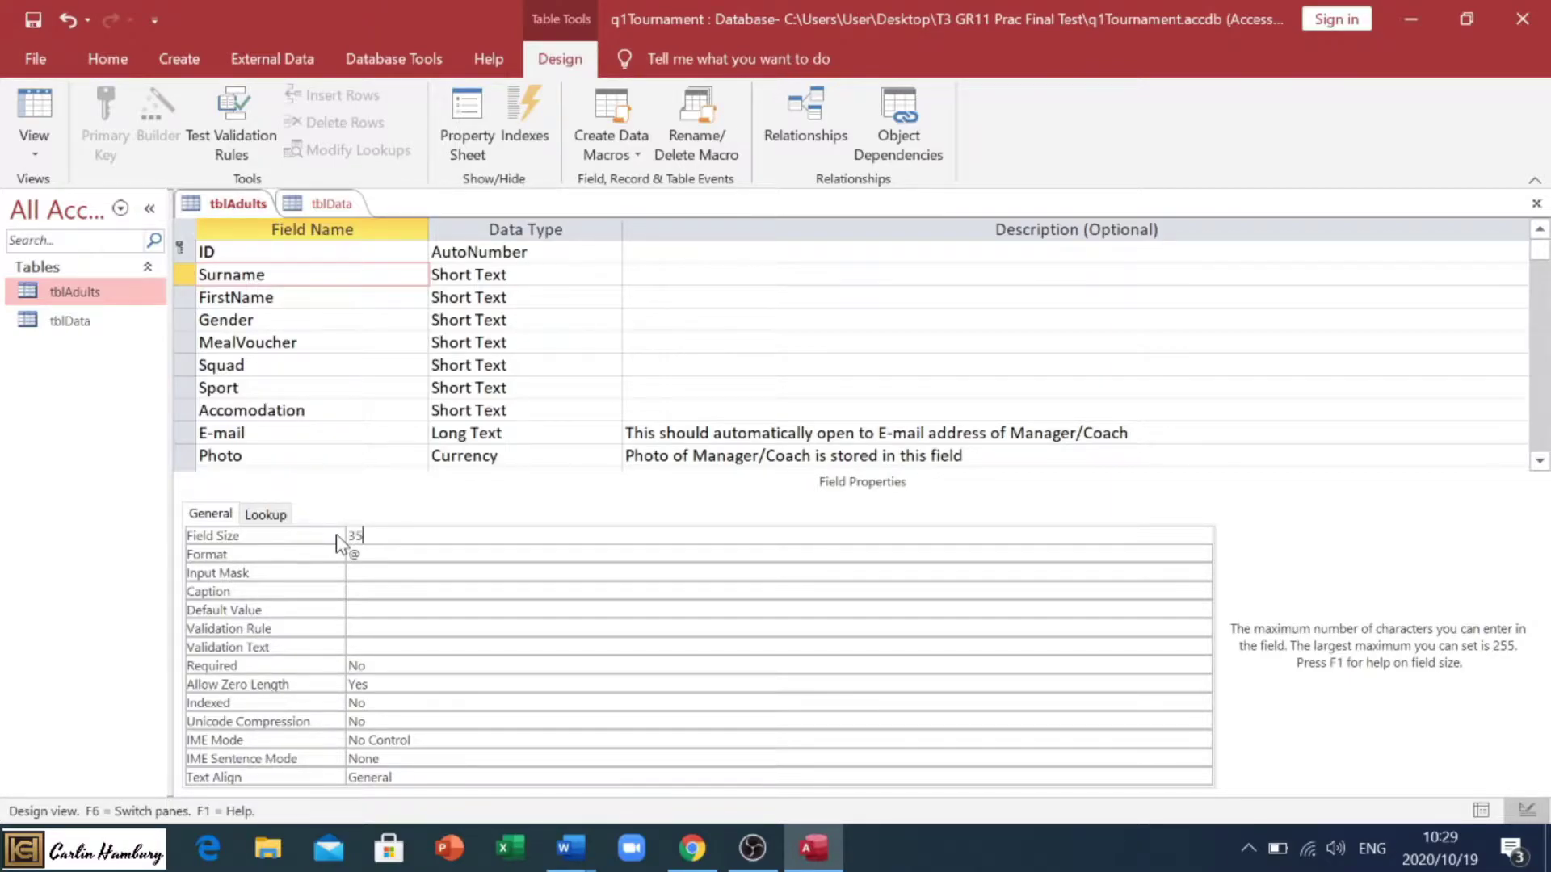
type("35")
Set the default value of the Gender field to F
key("F6")
key("Down")
key("Down")
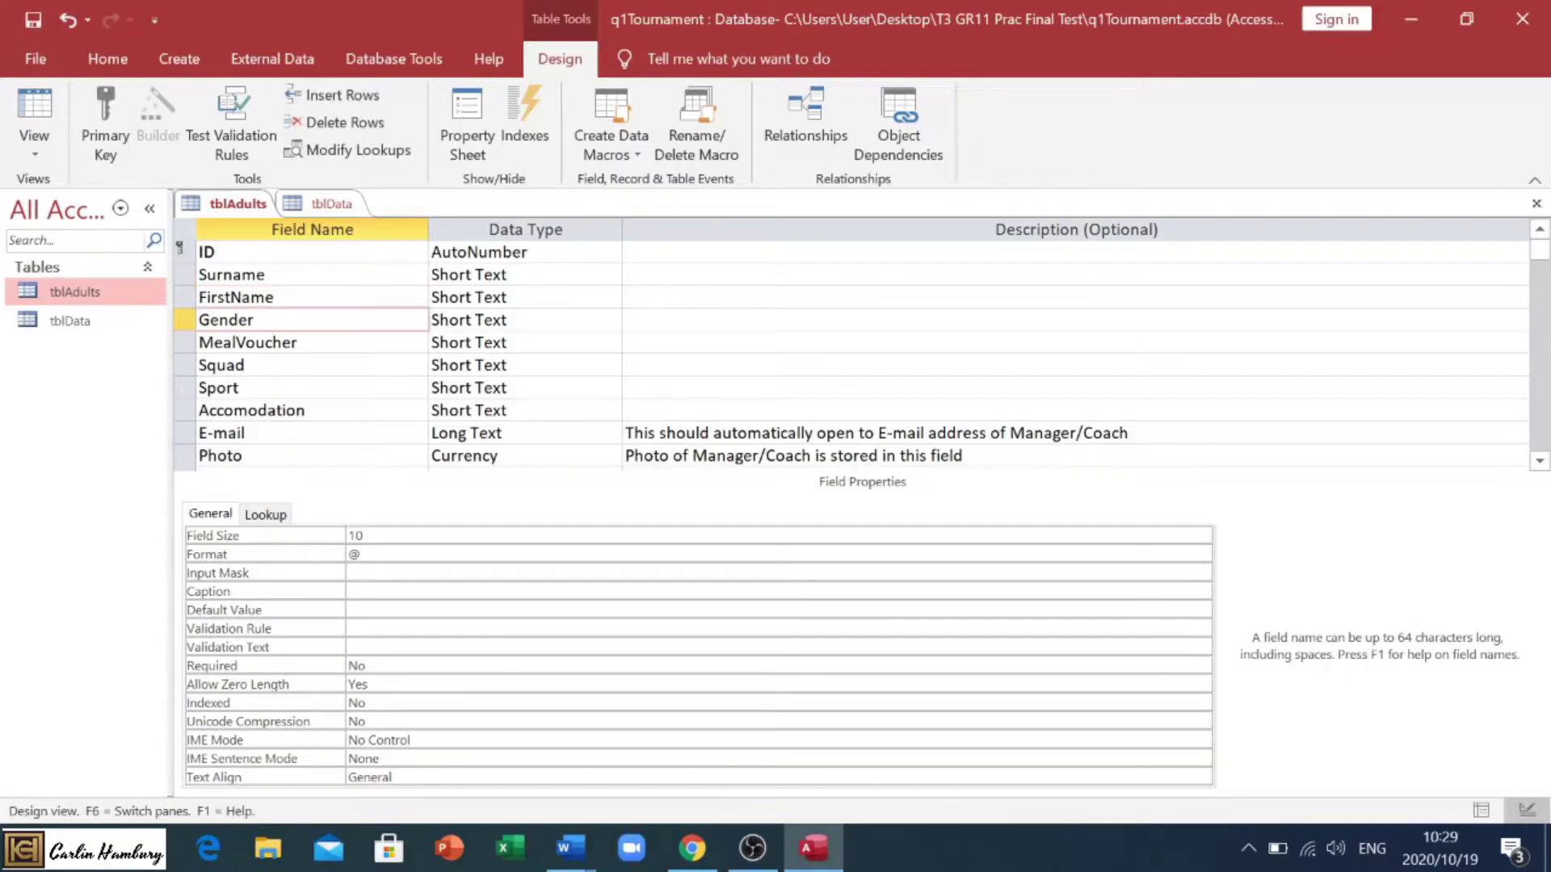
left_click(388, 610)
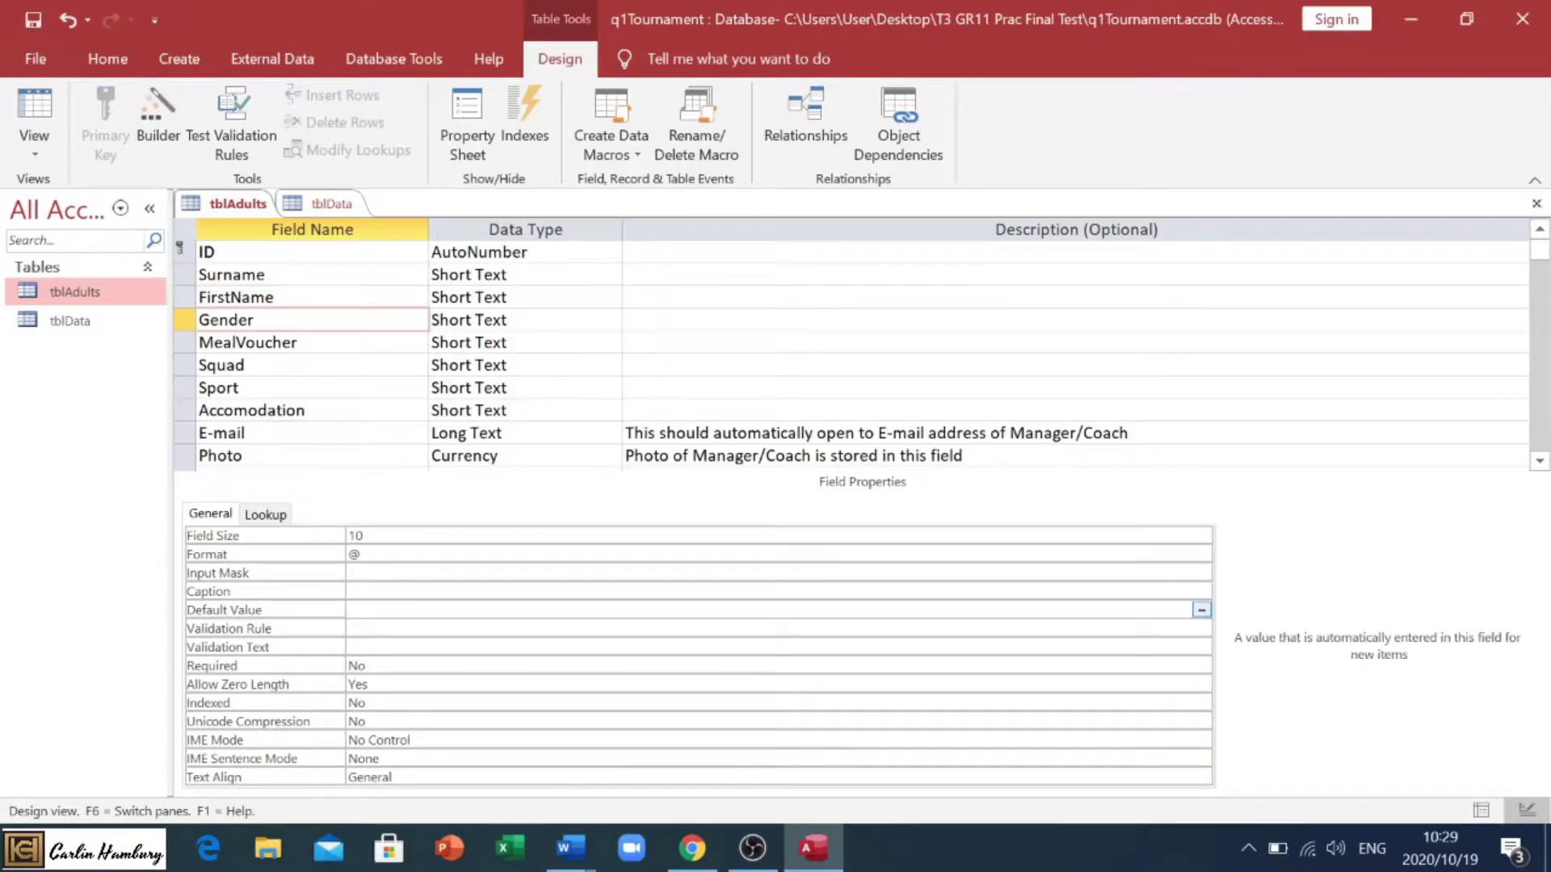
type("F")
key("Return")
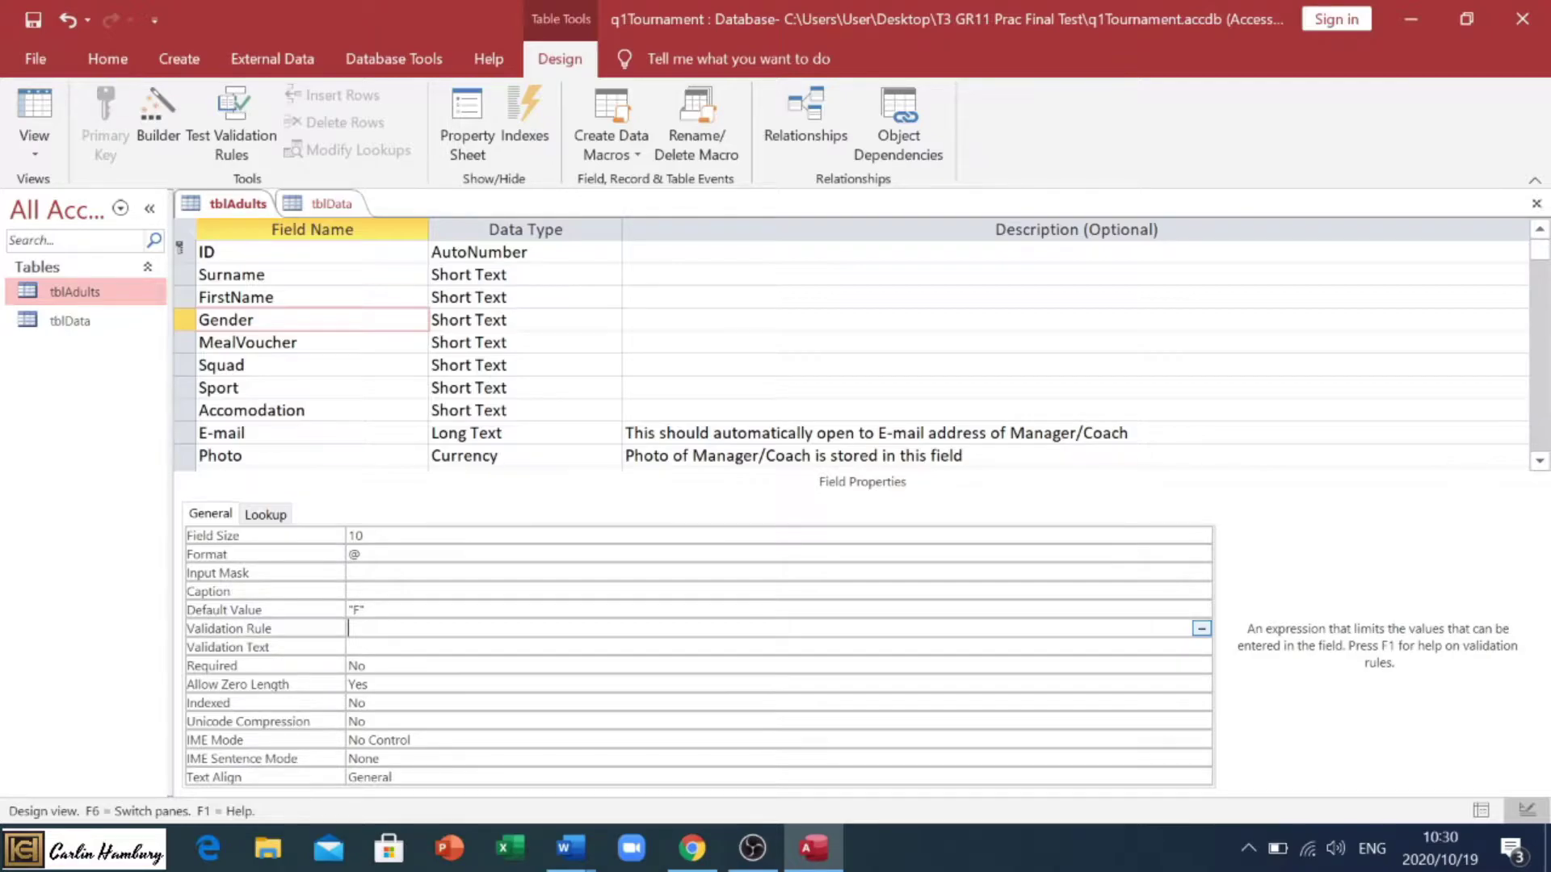
Change the data type of the Accomodation field to Yes/No
left_click(304, 411)
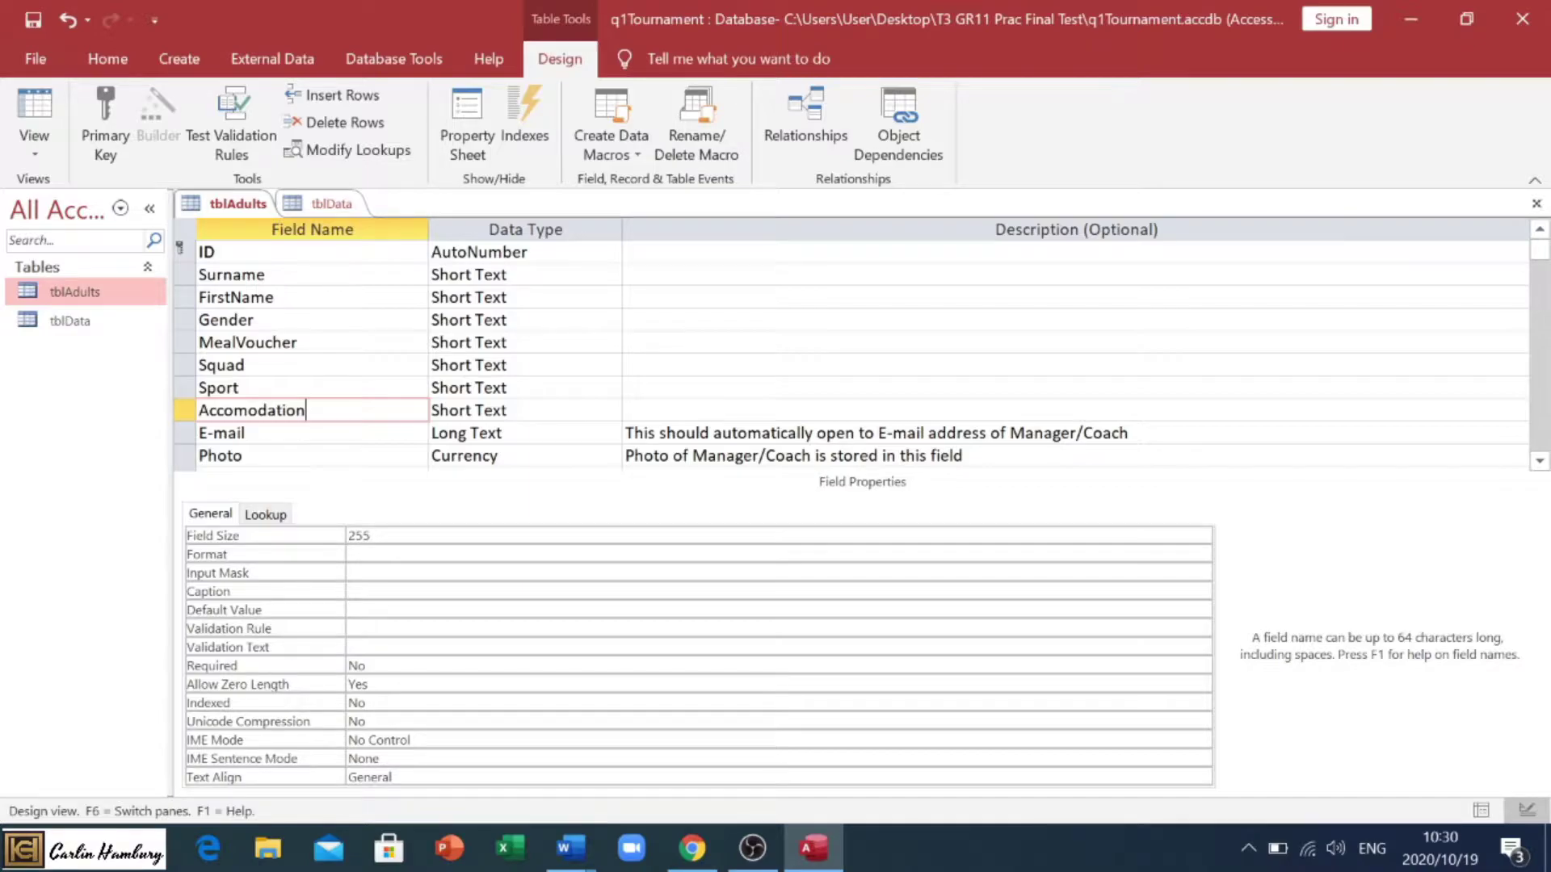
key("Tab")
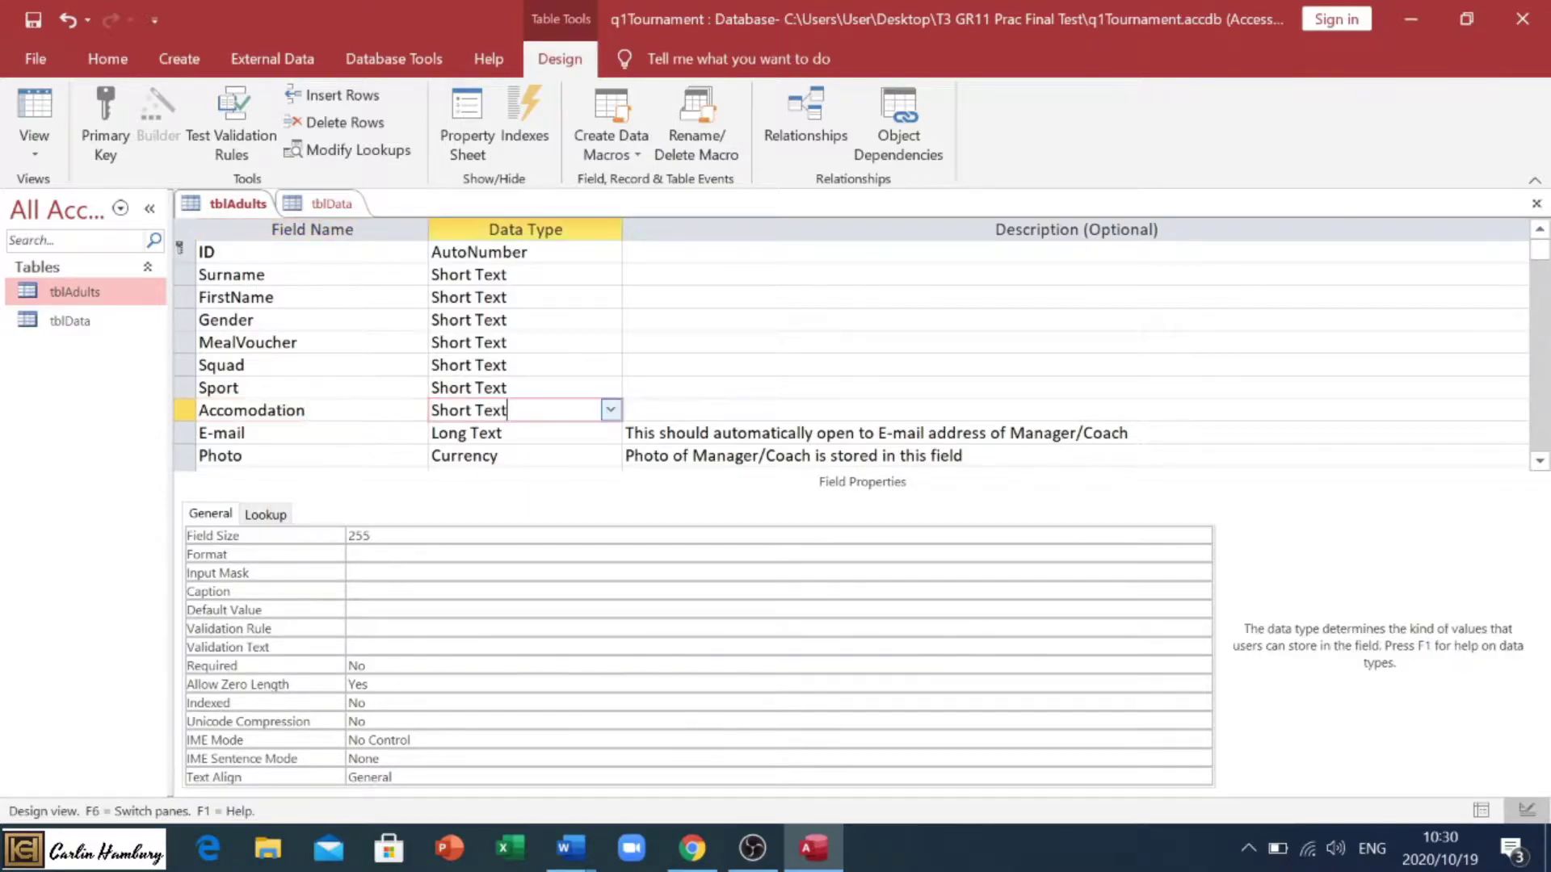
left_click(610, 410)
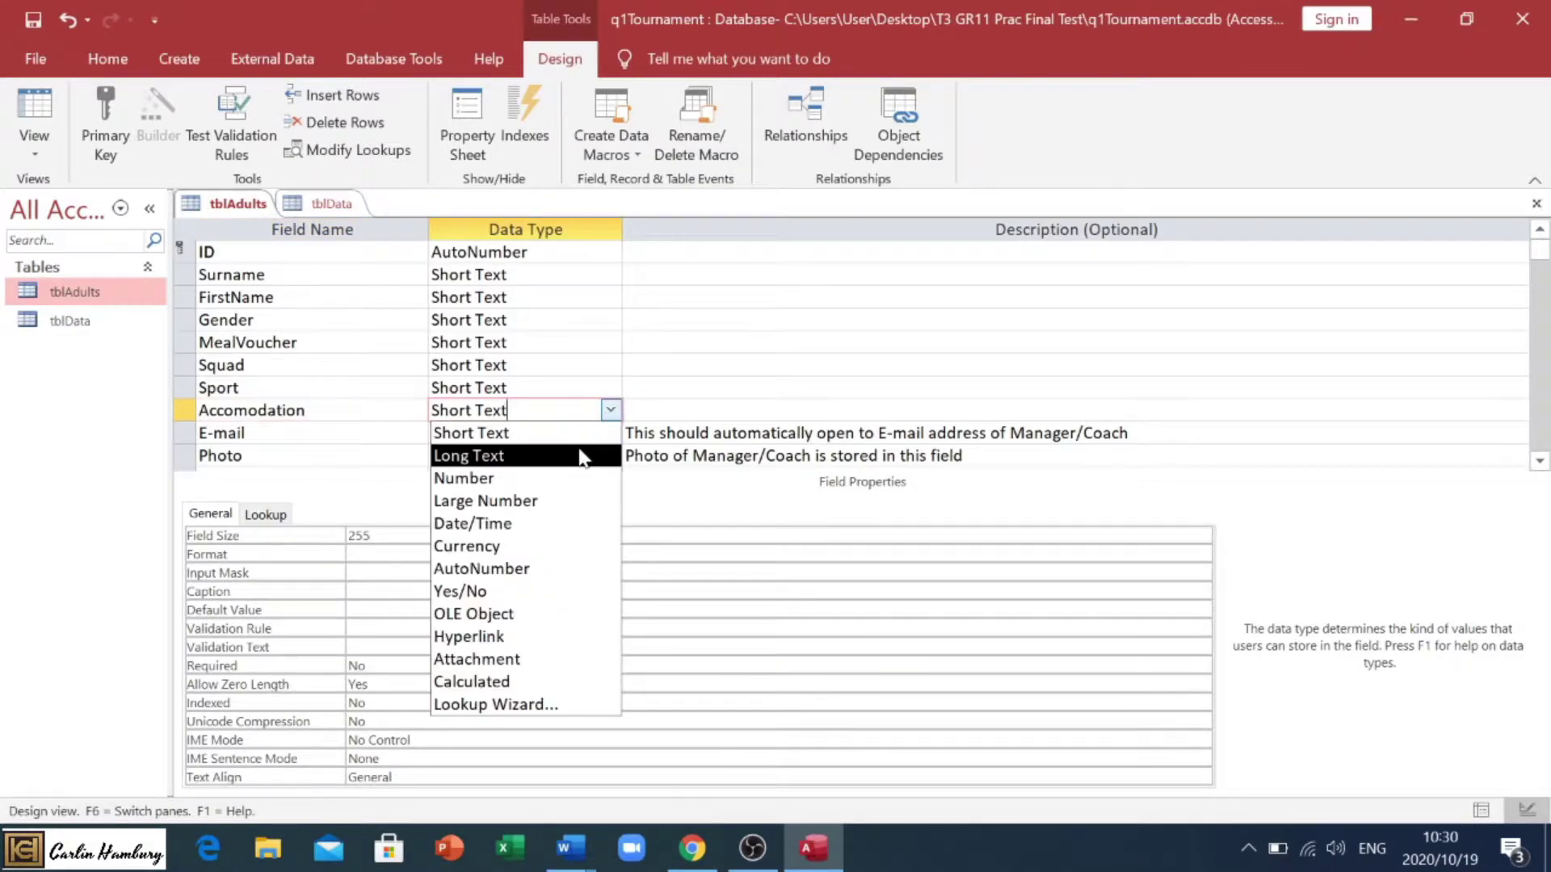
left_click(507, 592)
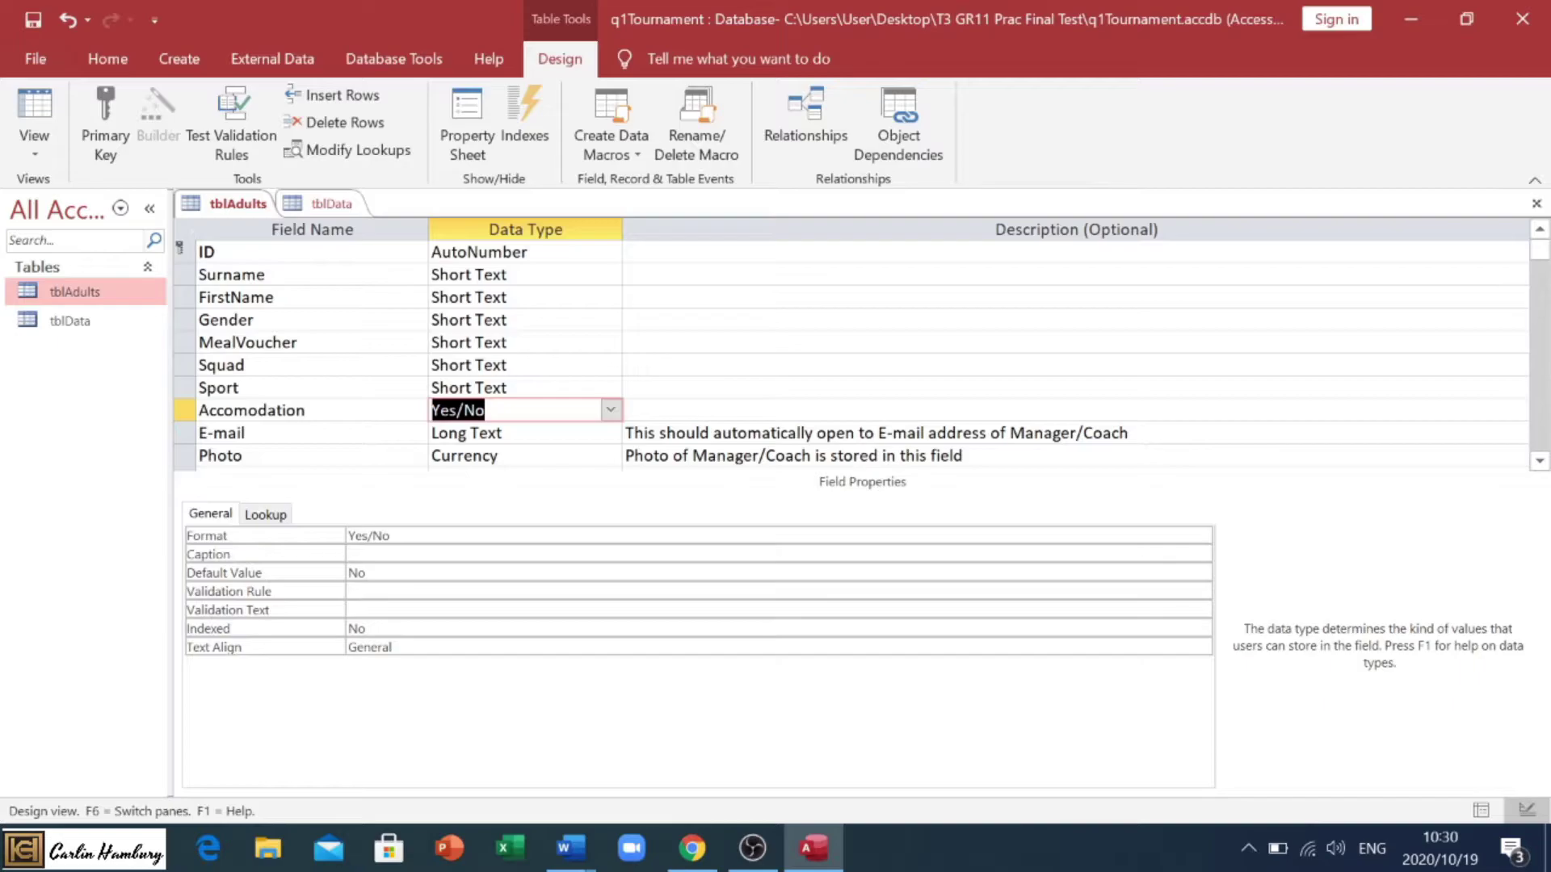
Change the data type of the E-mail field to Hyperlink
left_click(326, 433)
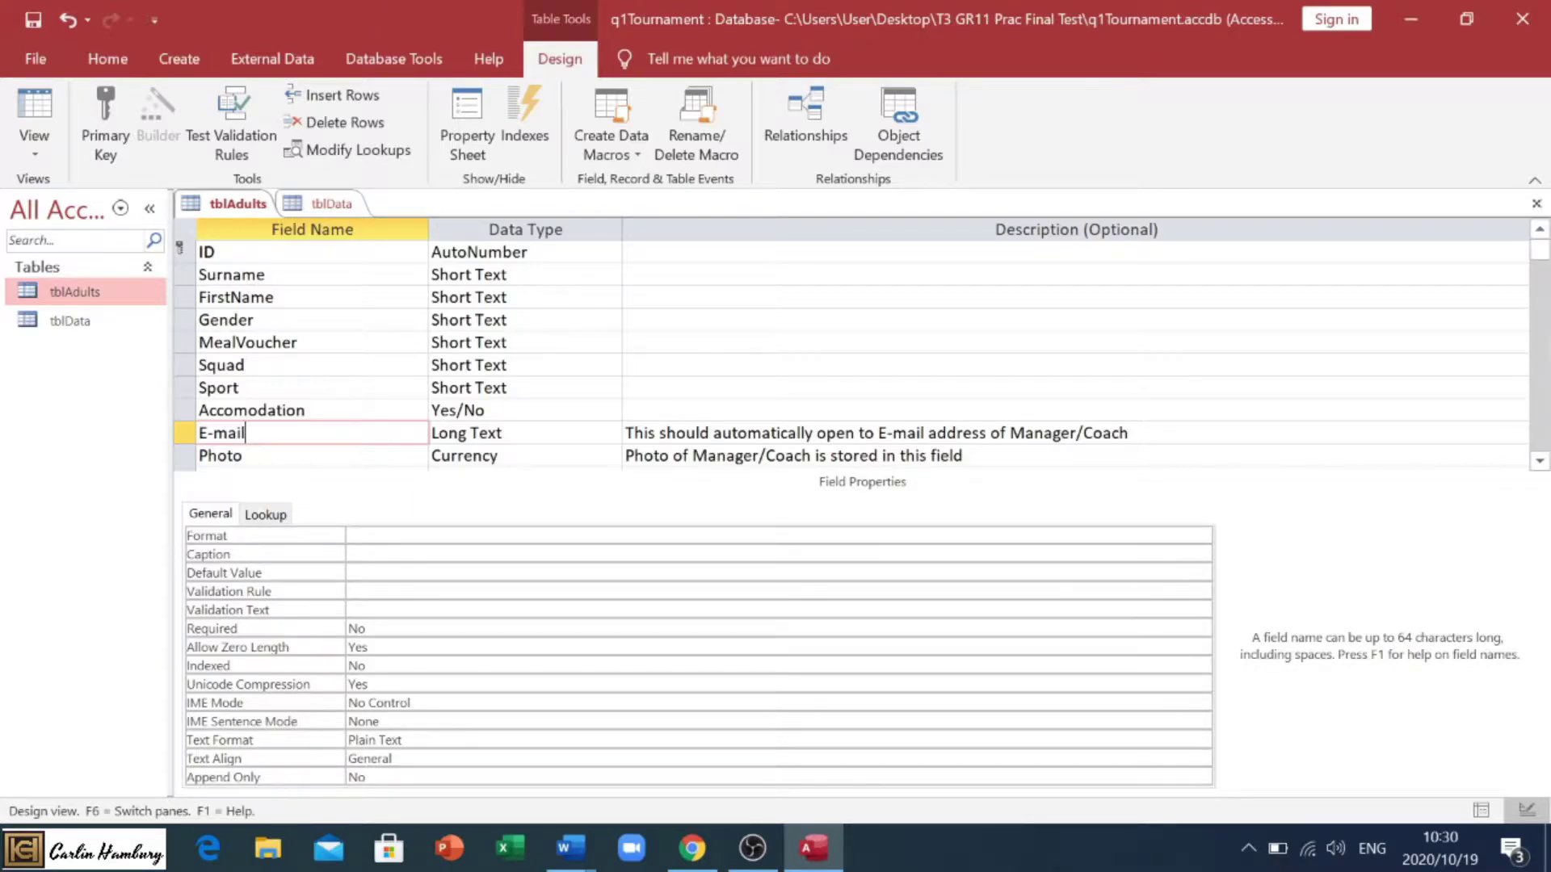
key("Tab")
left_click(611, 434)
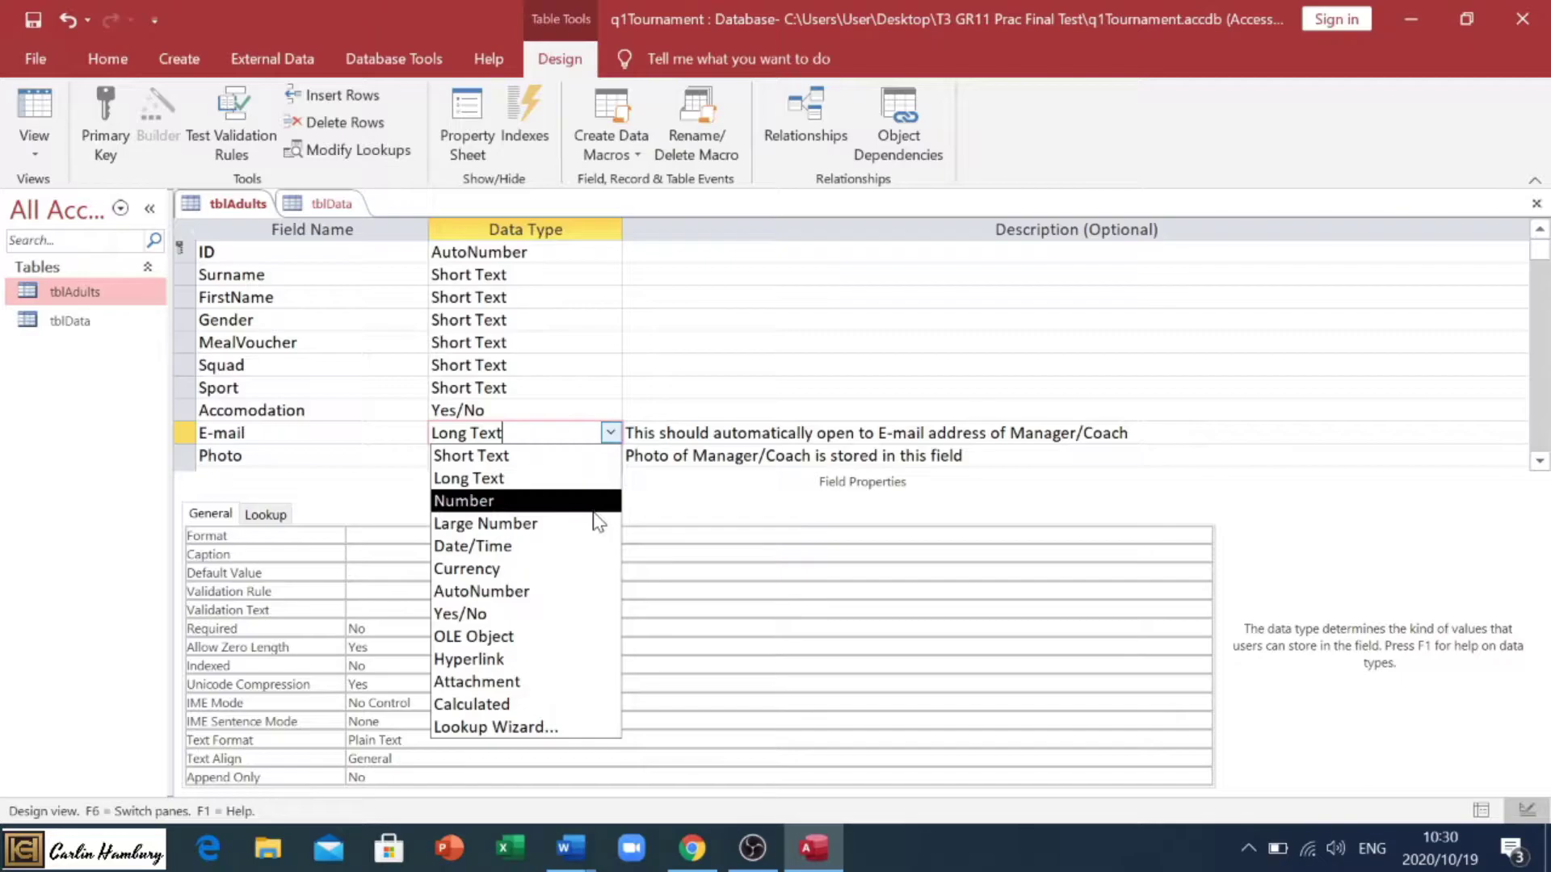
left_click(533, 659)
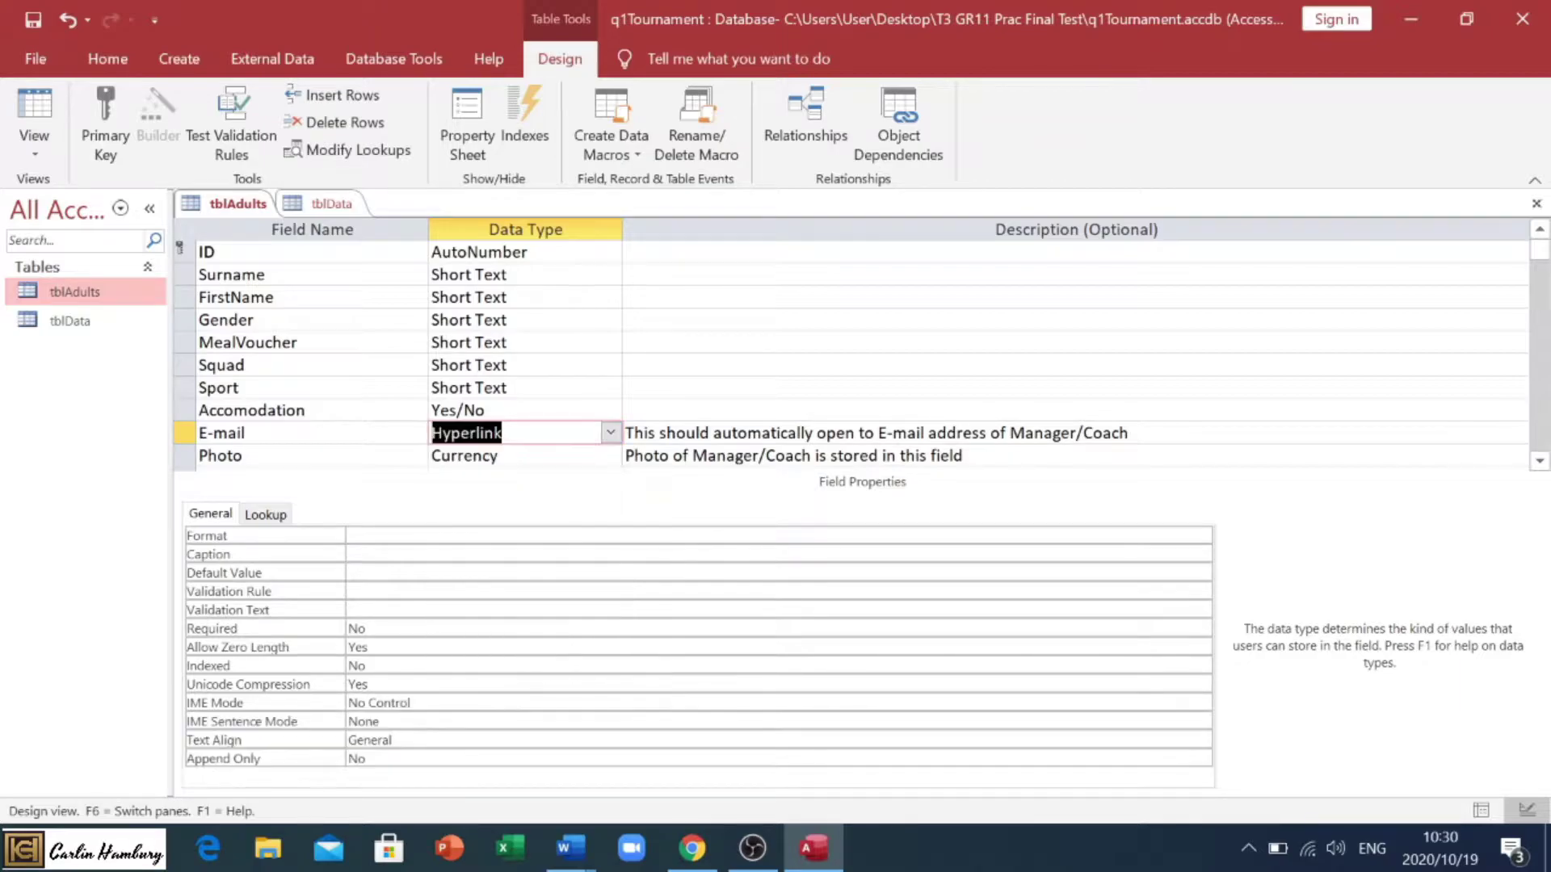
Change the data type of the Photo field to OLE Object
left_click(243, 456)
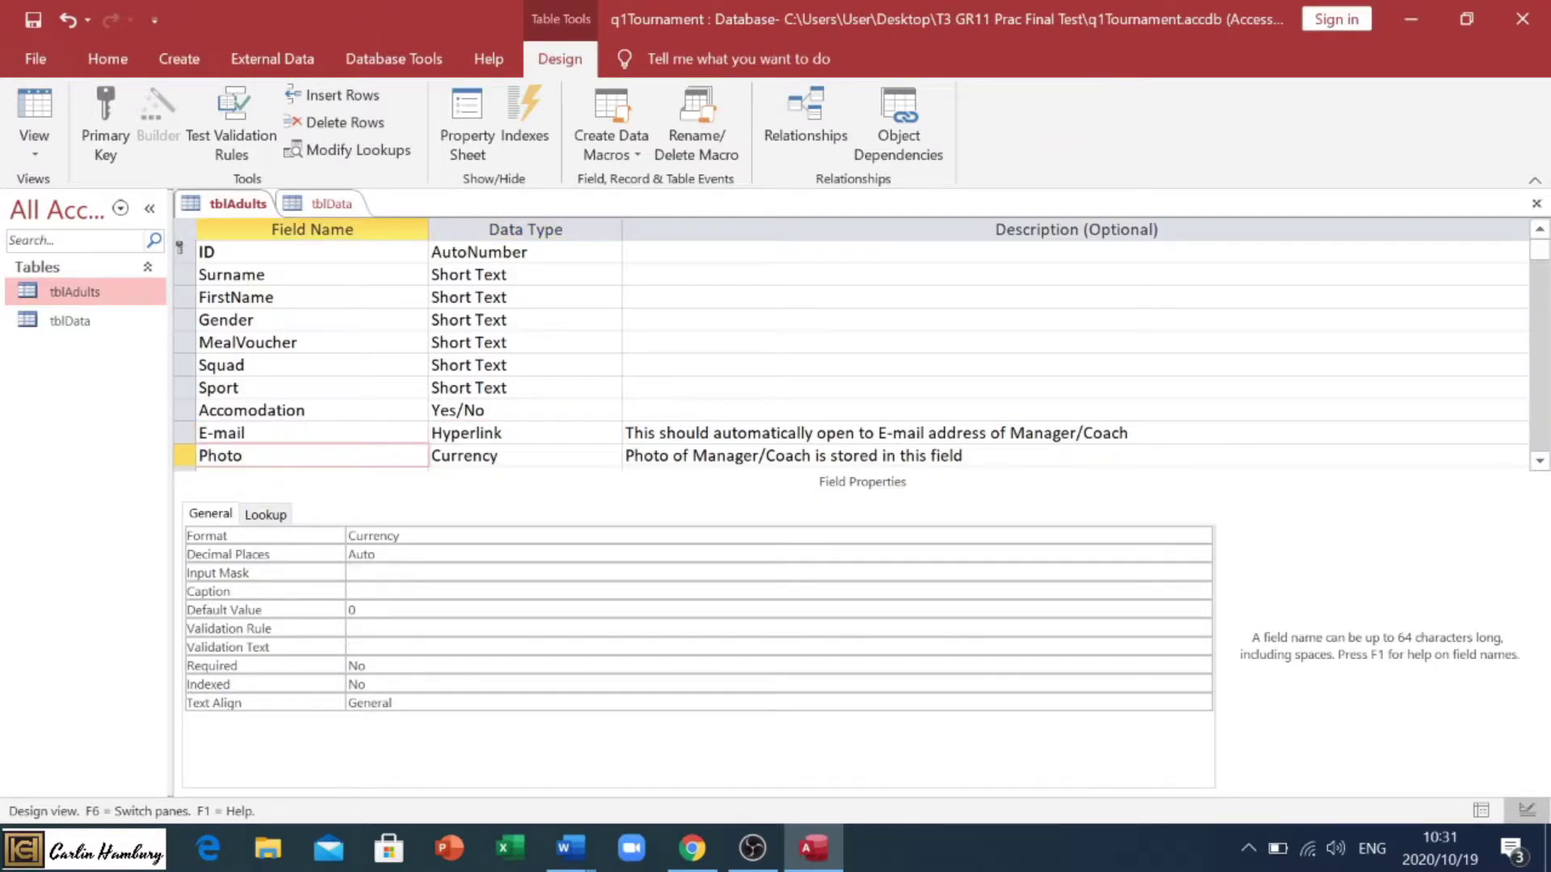
left_click(602, 456)
left_click(611, 456)
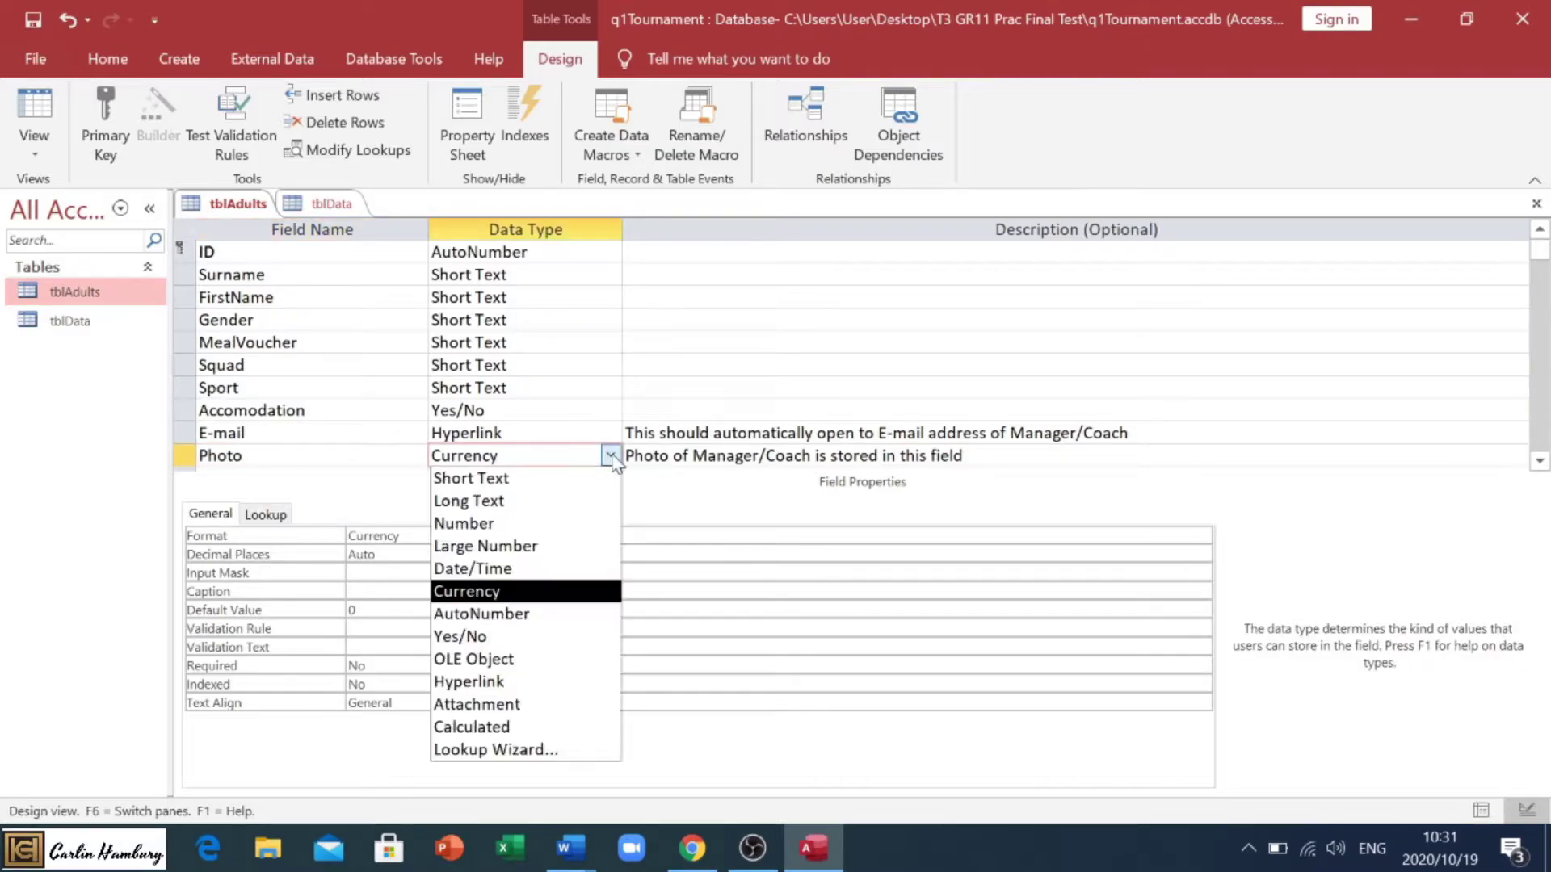
left_click(539, 660)
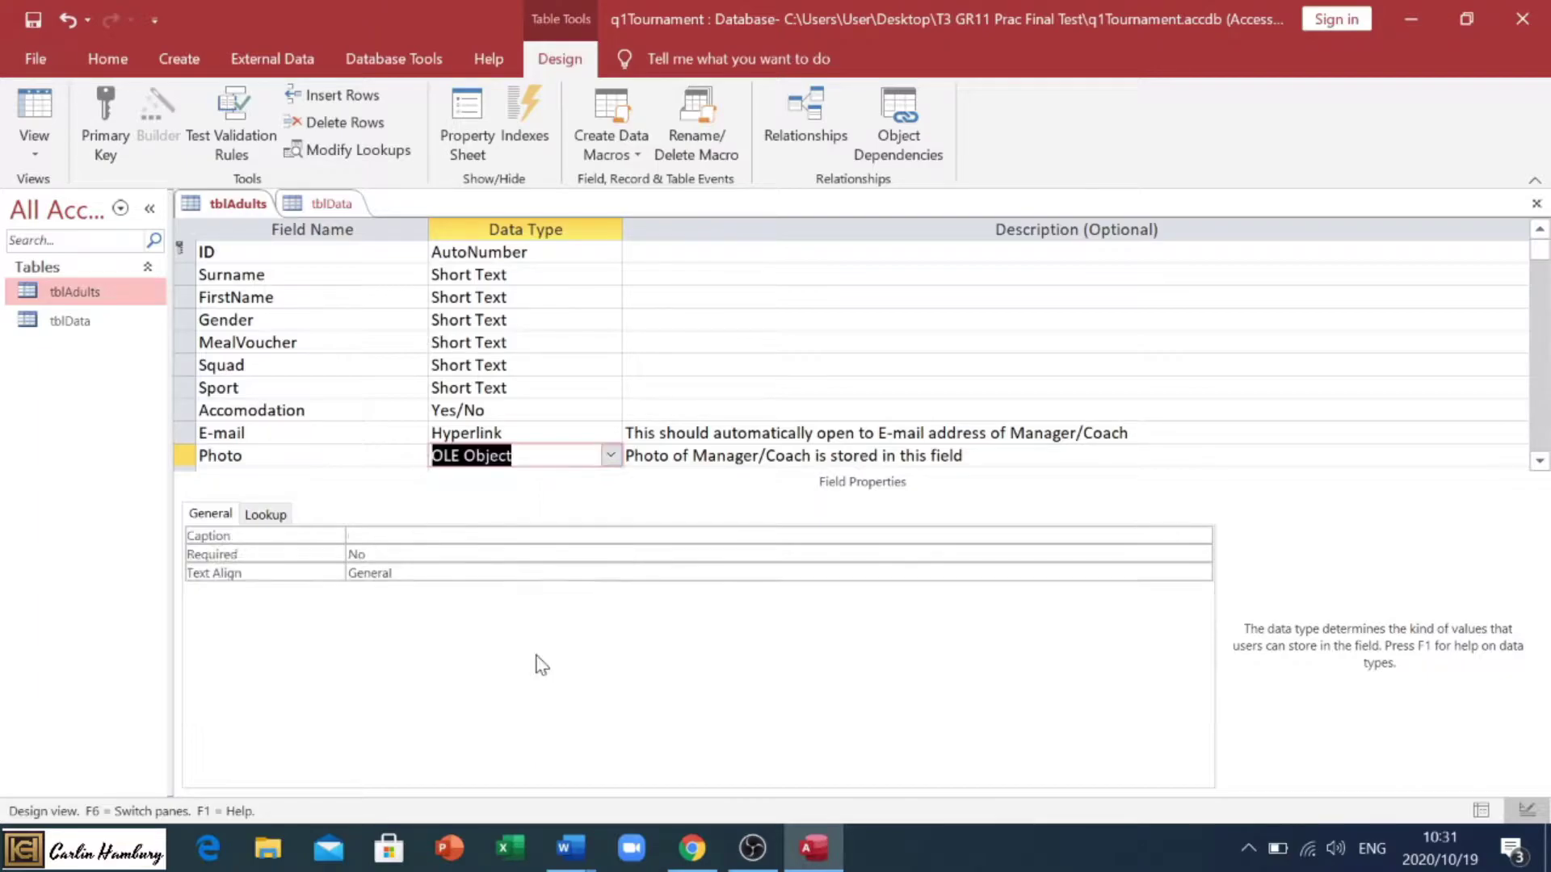
Return tblAdults to Datasheet View, saving the design changes and accepting the shortened field size
left_click(461, 433)
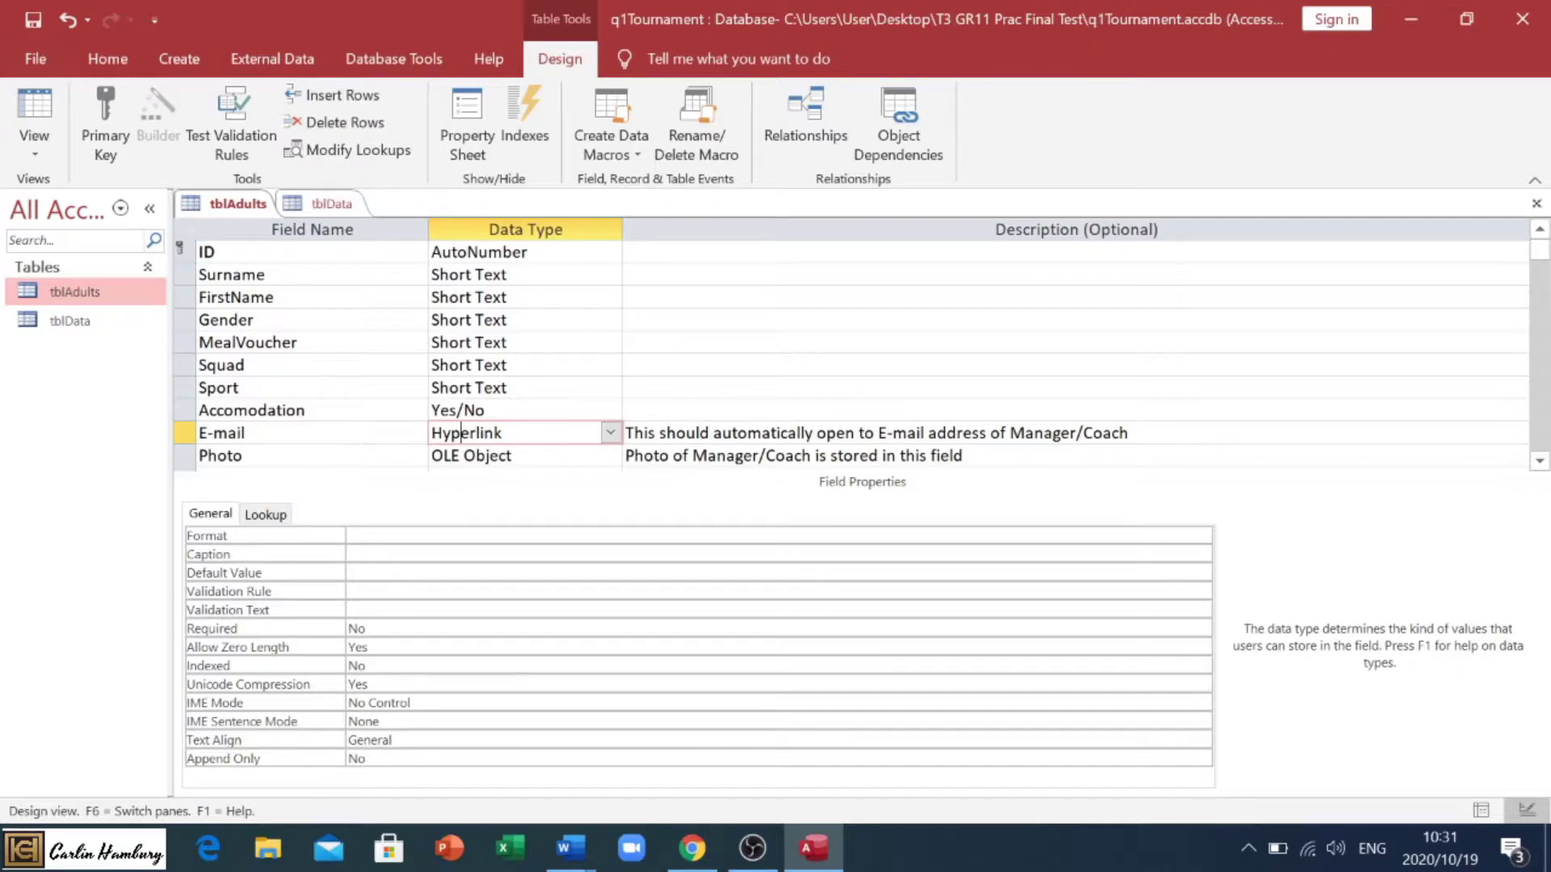
left_click(34, 144)
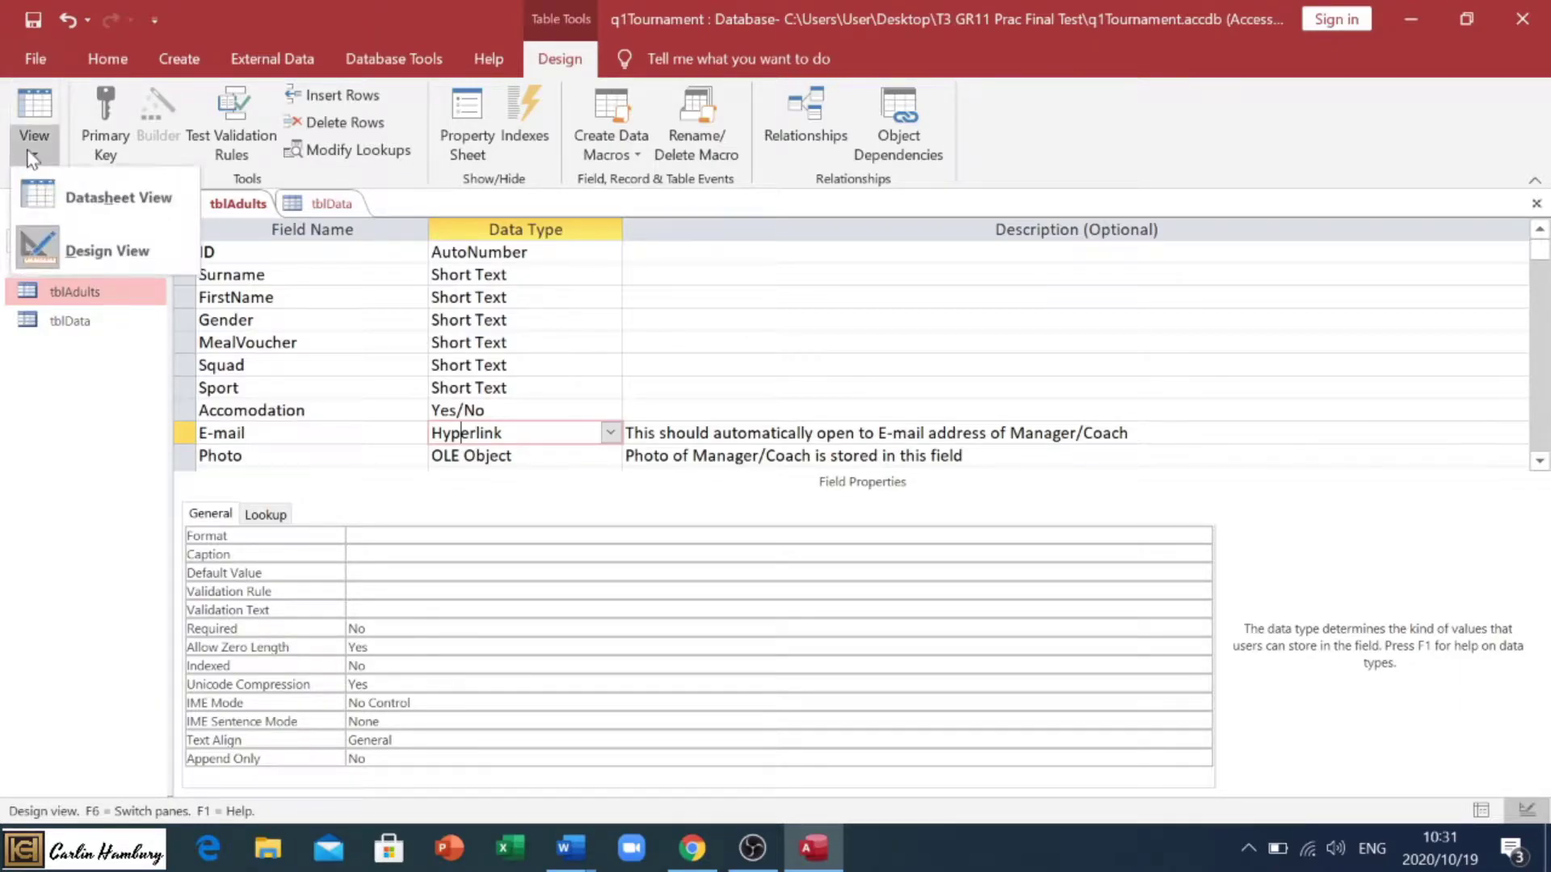
left_click(42, 194)
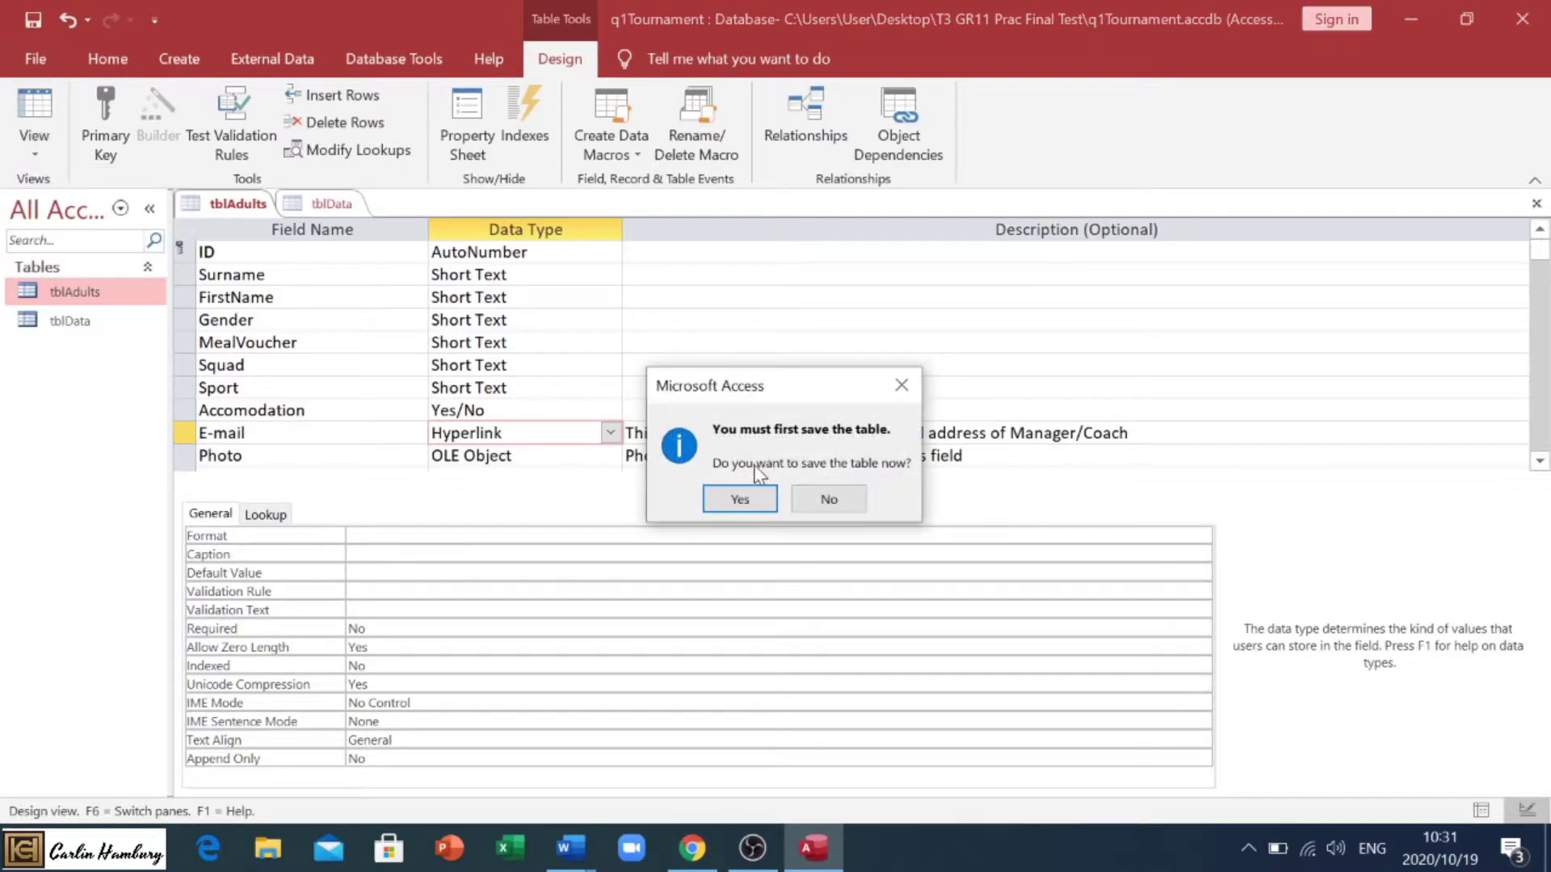
left_click(751, 494)
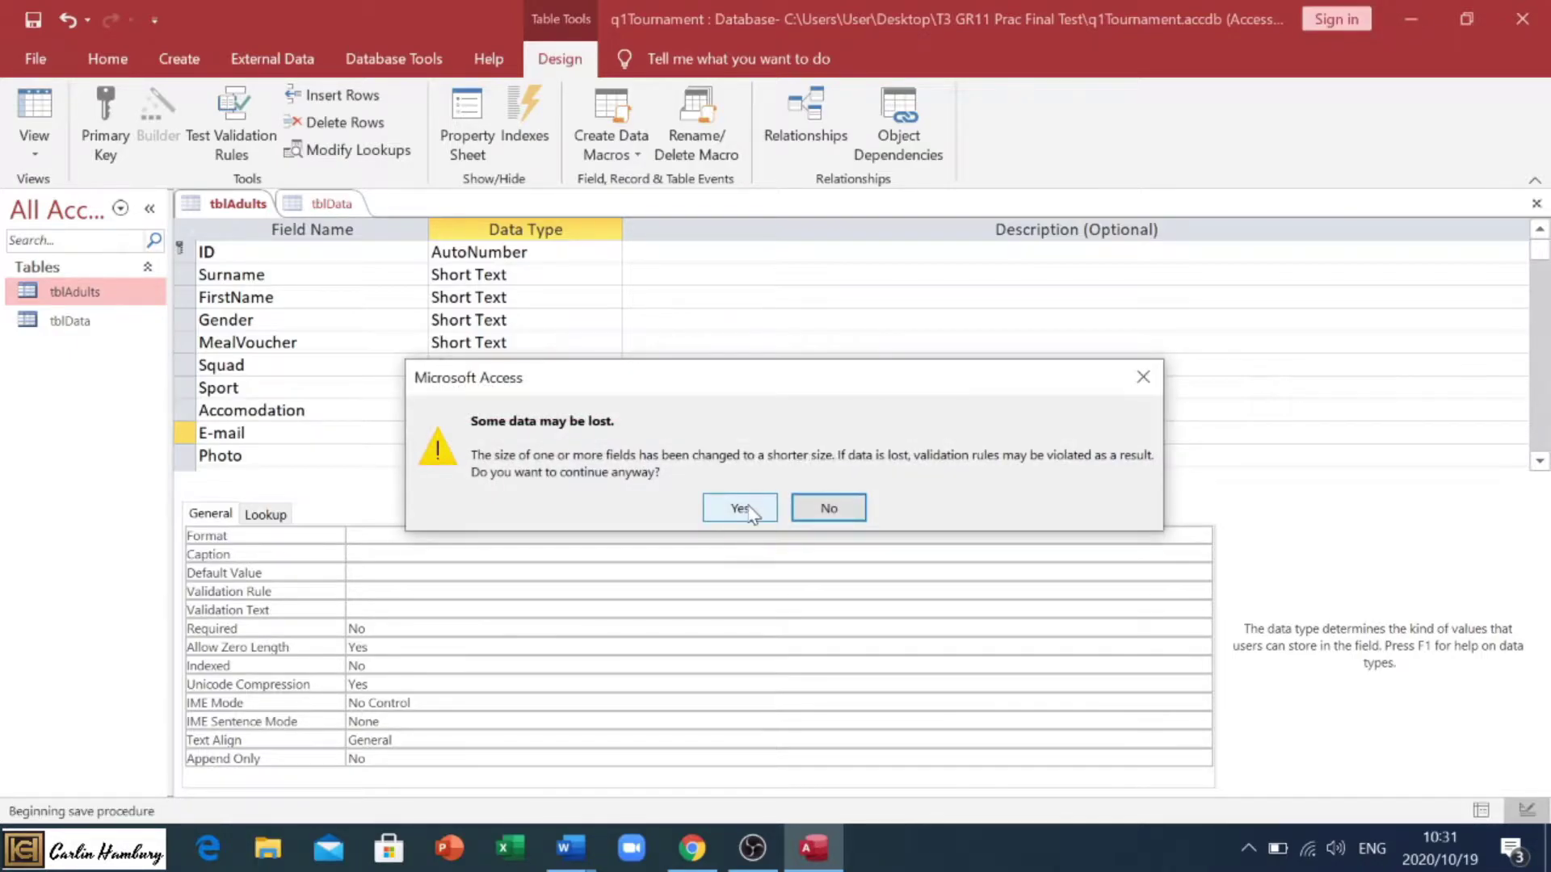
left_click(743, 507)
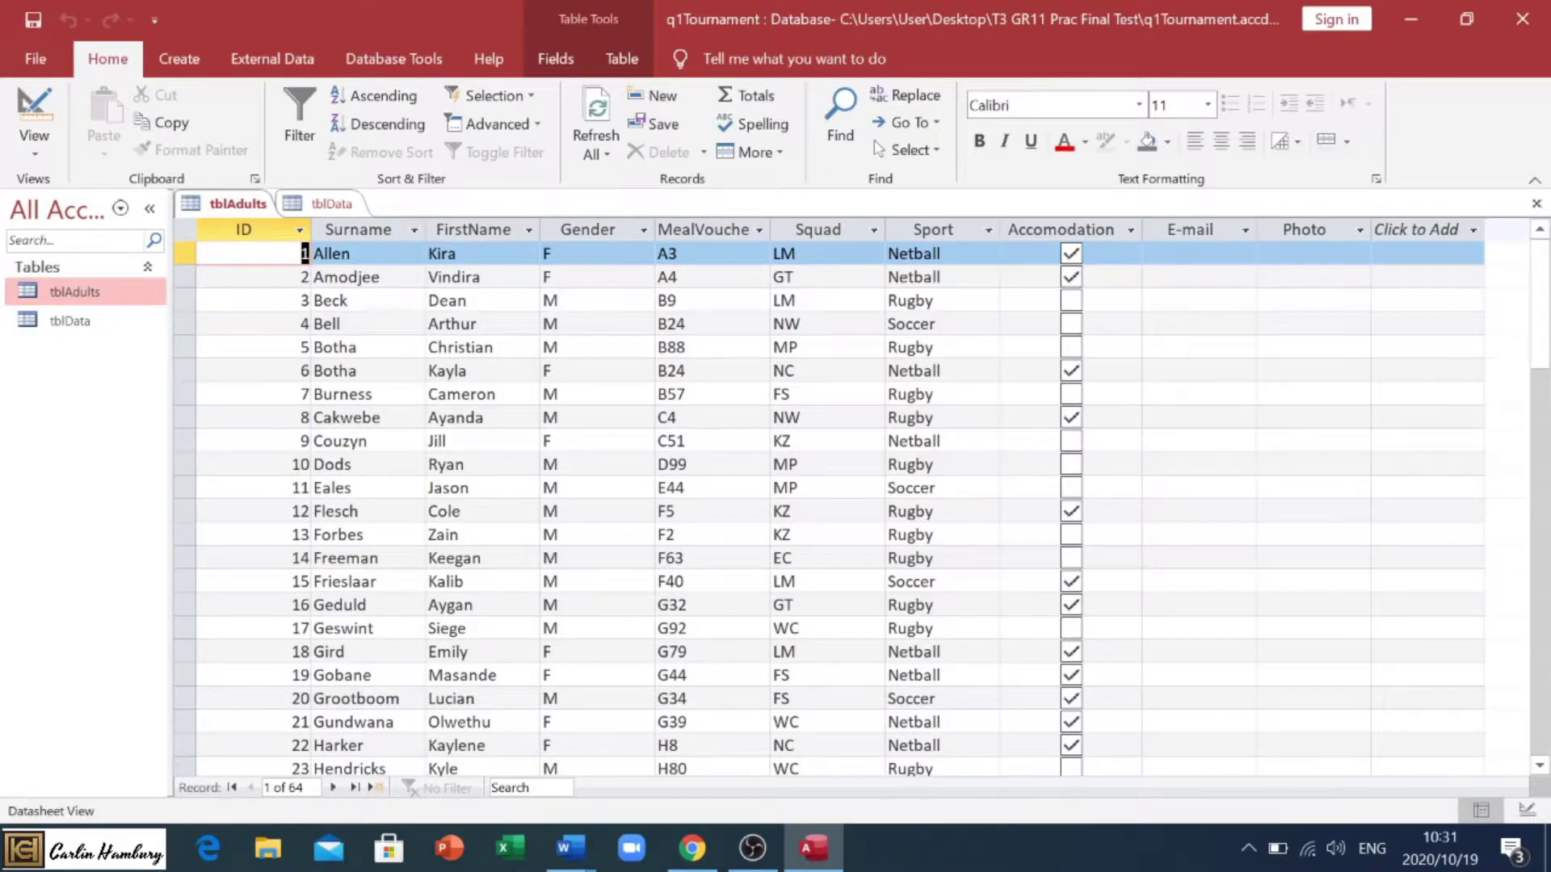
Centre the contents of the Gender column in the tblAdults datasheet
left_click(598, 232)
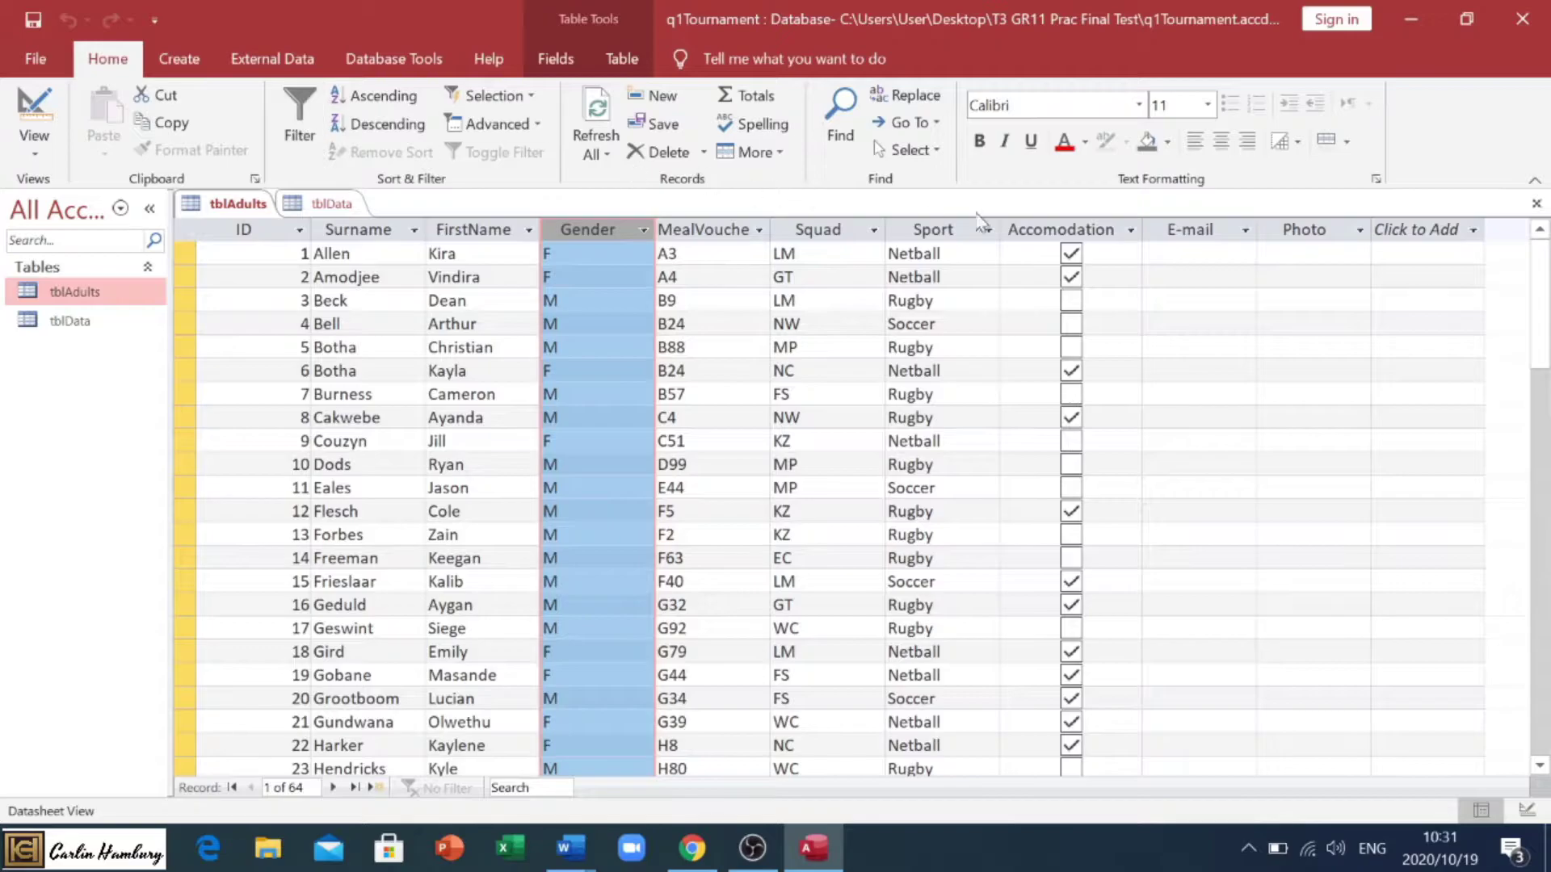
left_click(1221, 151)
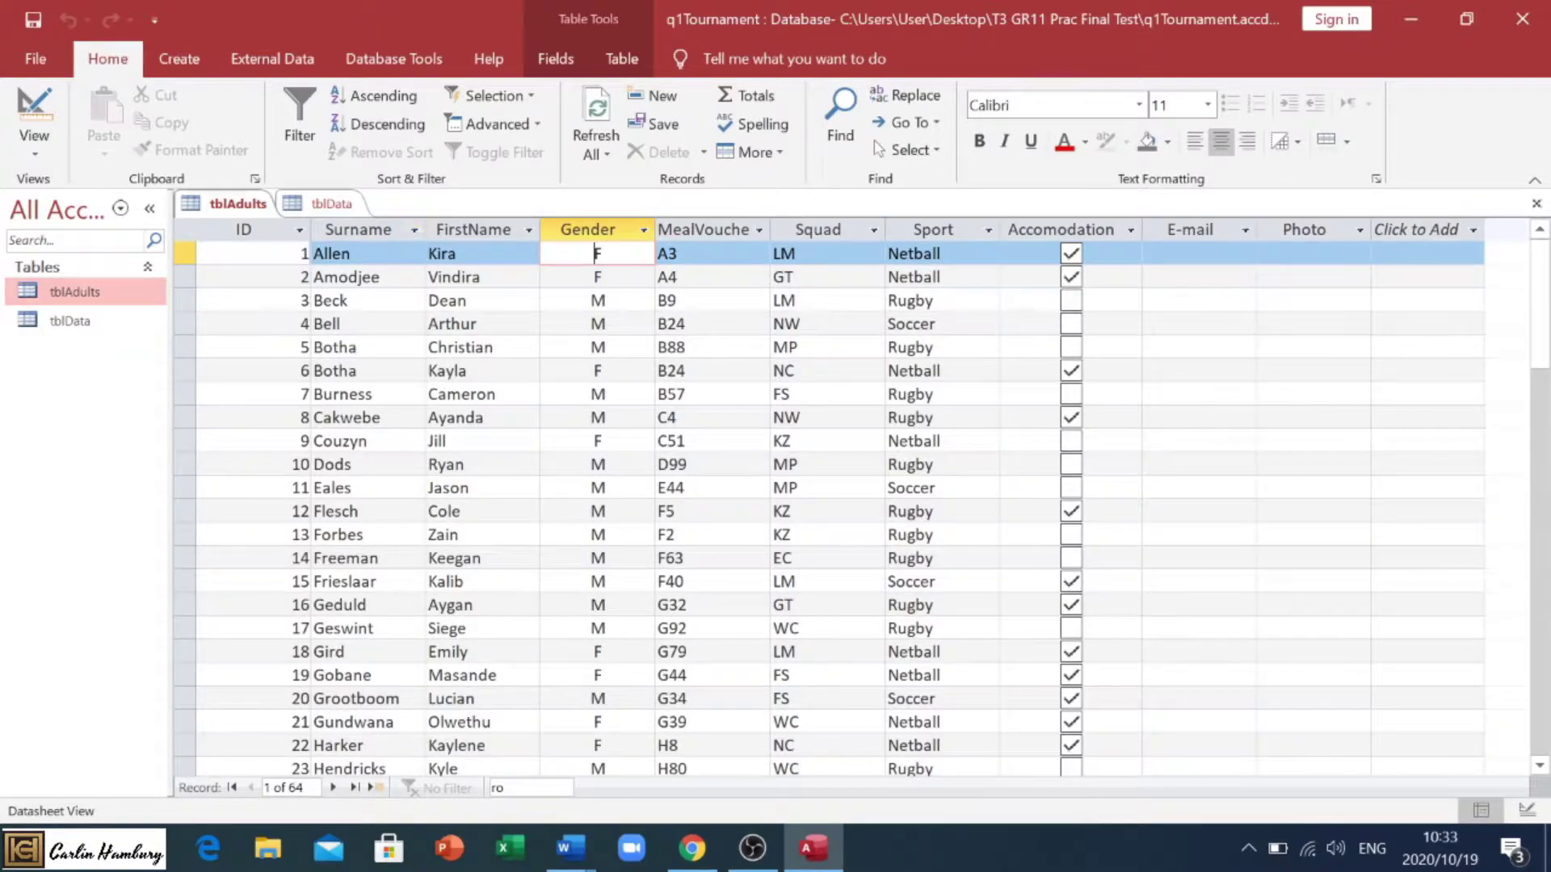
Change the Sport value of the record with ID 50 to Rugby in tblAdults
scroll(416, 242, "down", 3)
scroll(401, 495, "down", 7)
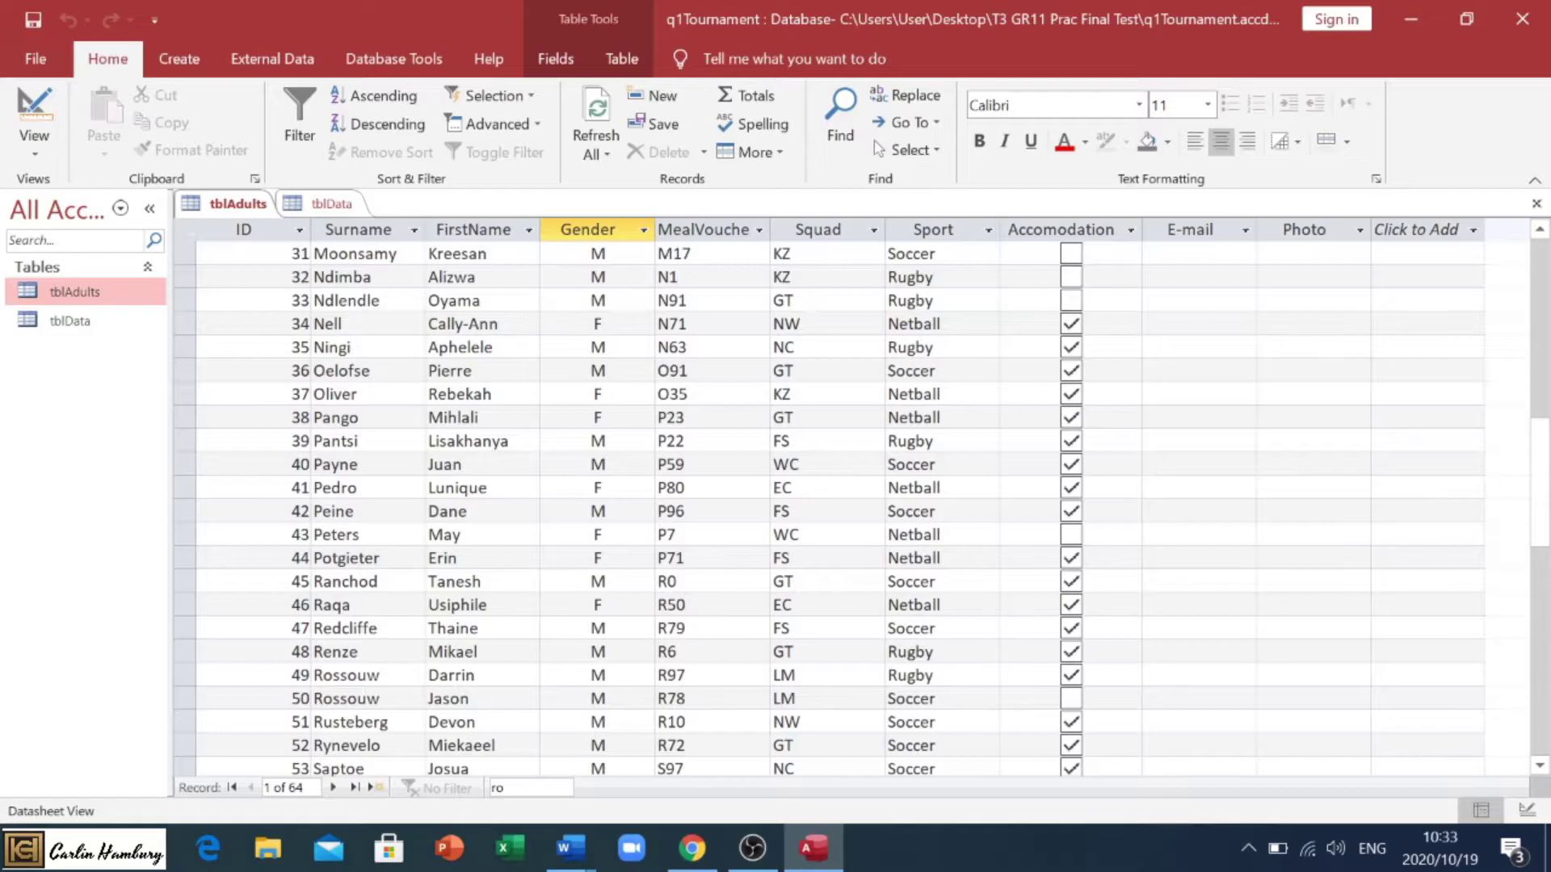
left_click(931, 700)
key("BackSpace")
key("BackSpace")
key("BackSpace")
key("BackSpace")
key("BackSpace")
key("BackSpace")
type("Rugby")
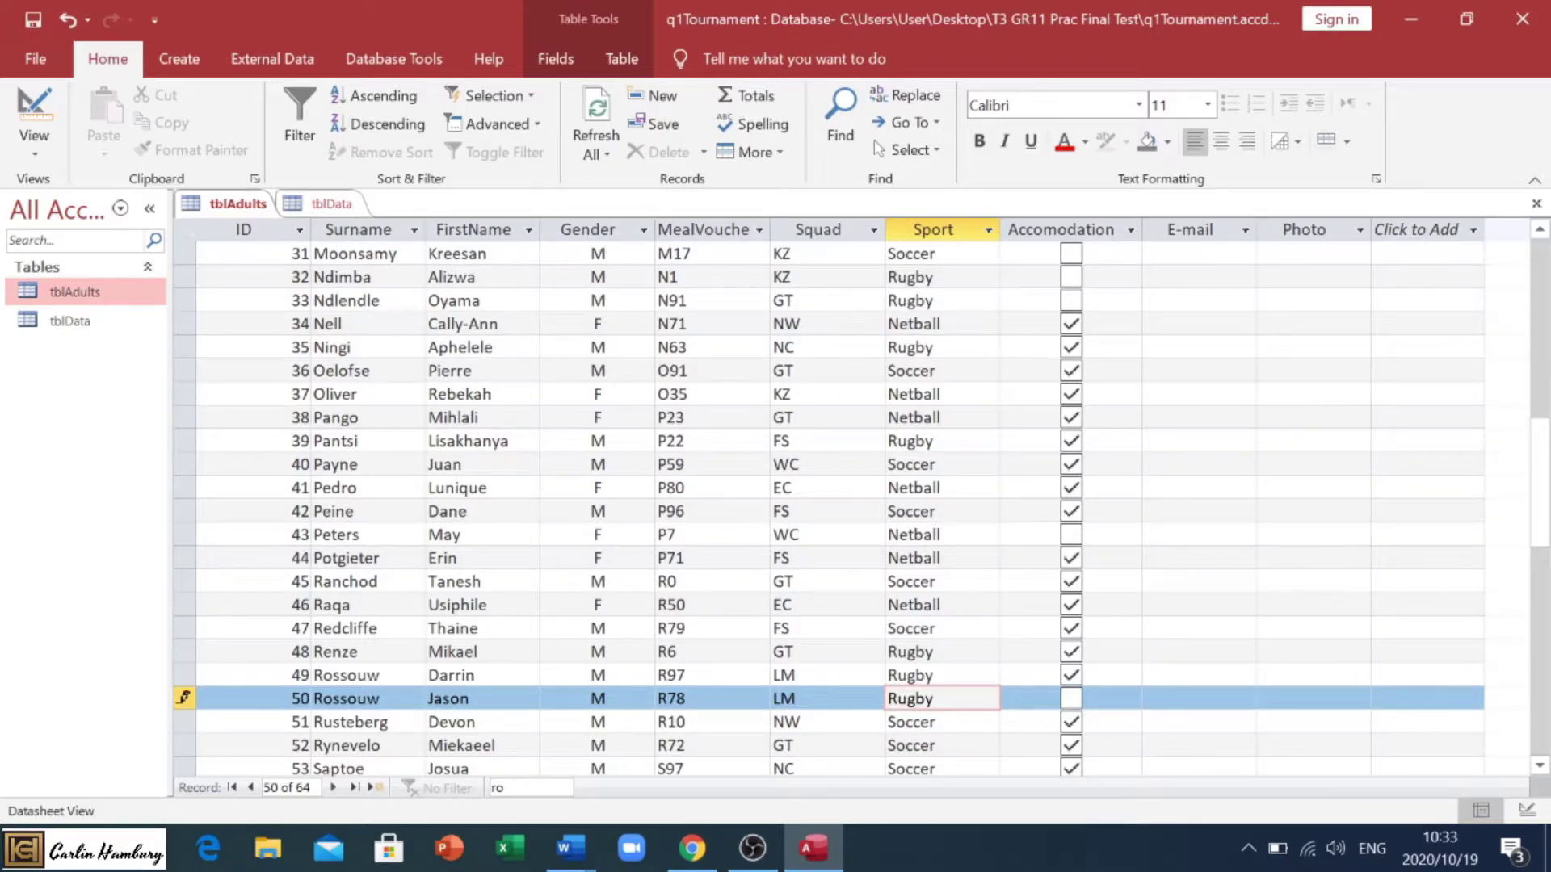
left_click(807, 559)
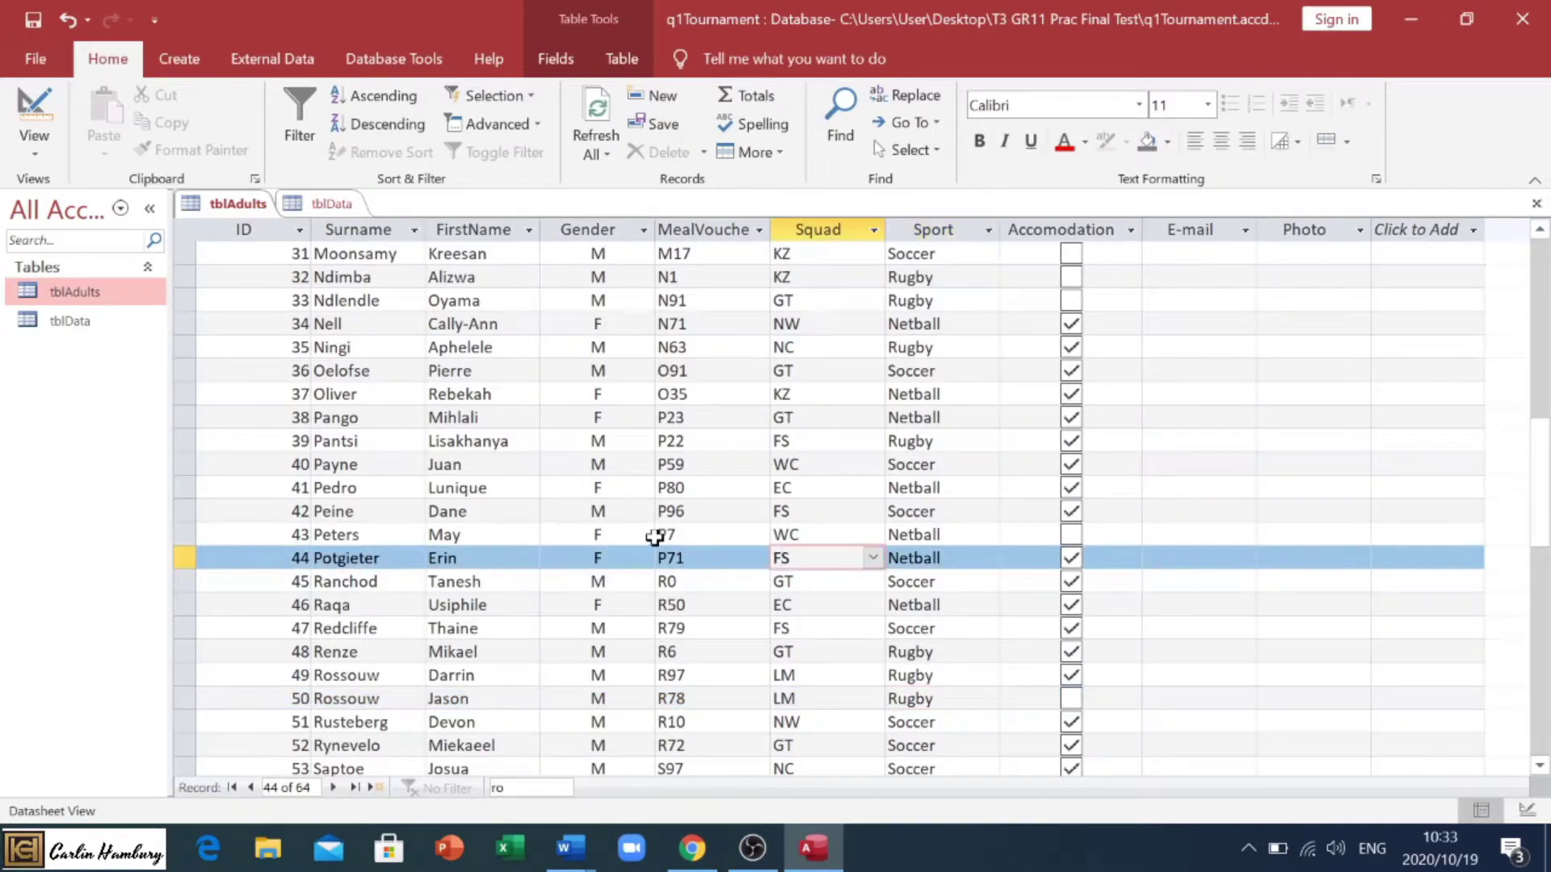
scroll(655, 540, "up", 10)
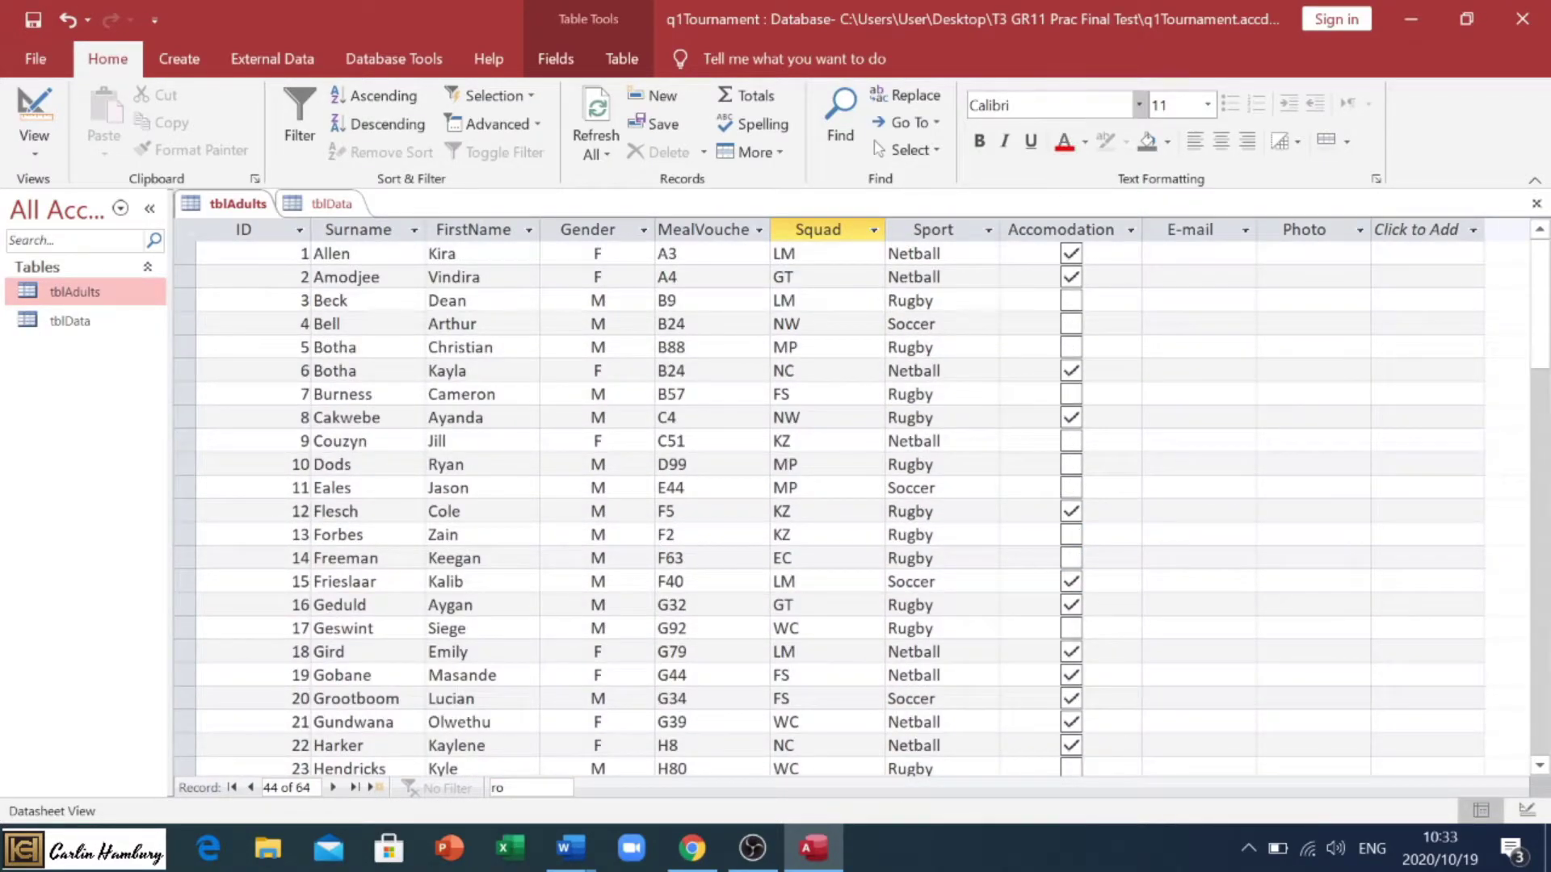
Set the tblAdults datasheet font to Cambria (Header) at size 12
left_click(1139, 105)
left_click_drag(1298, 198, 1300, 152)
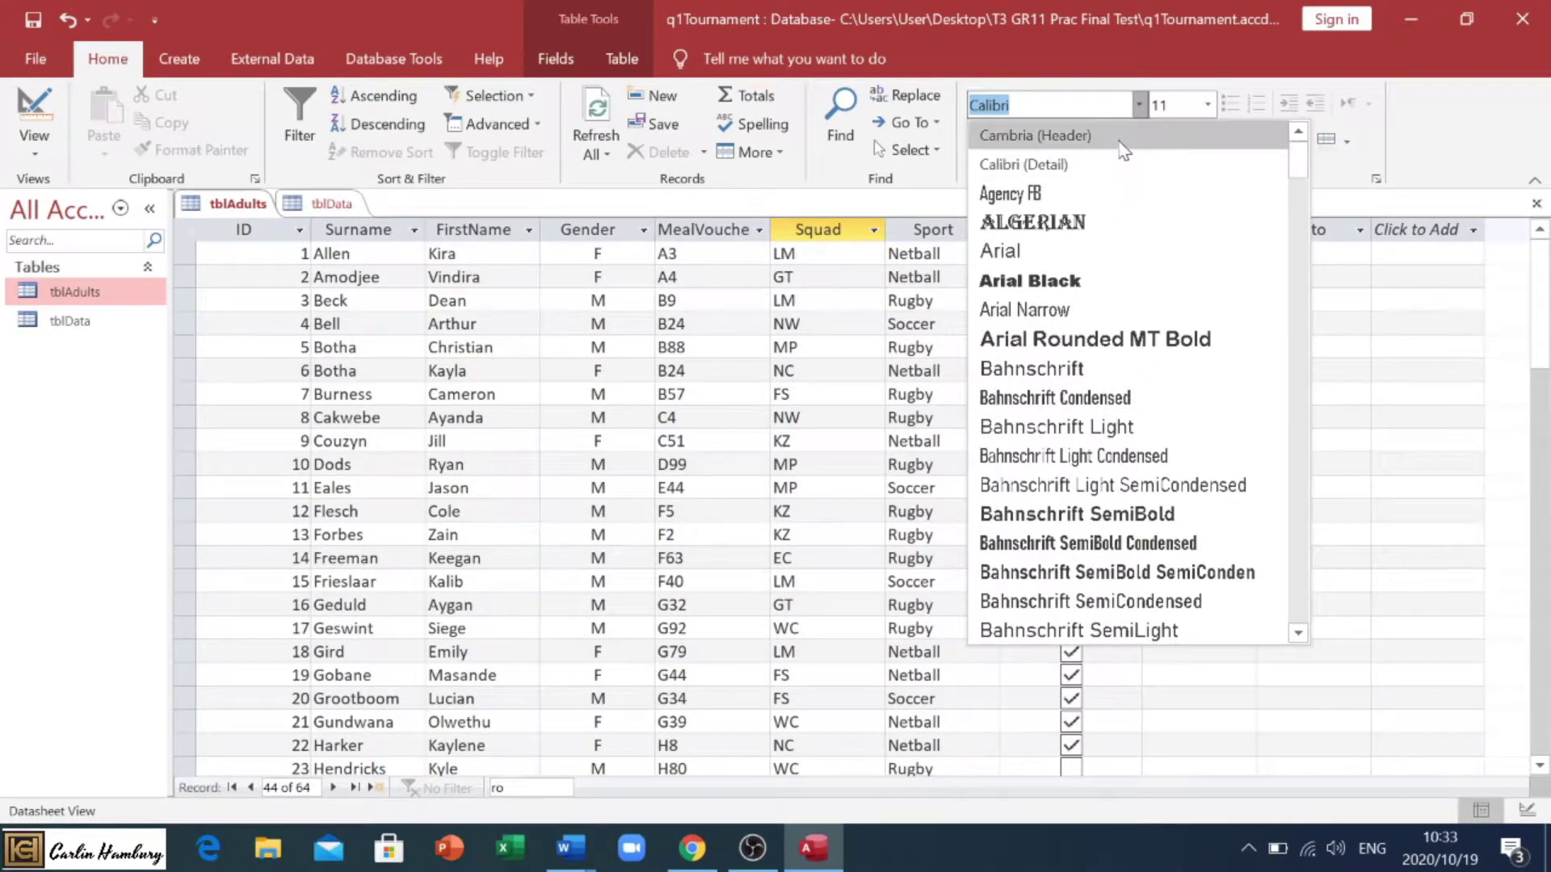
left_click(1211, 132)
left_click(1208, 103)
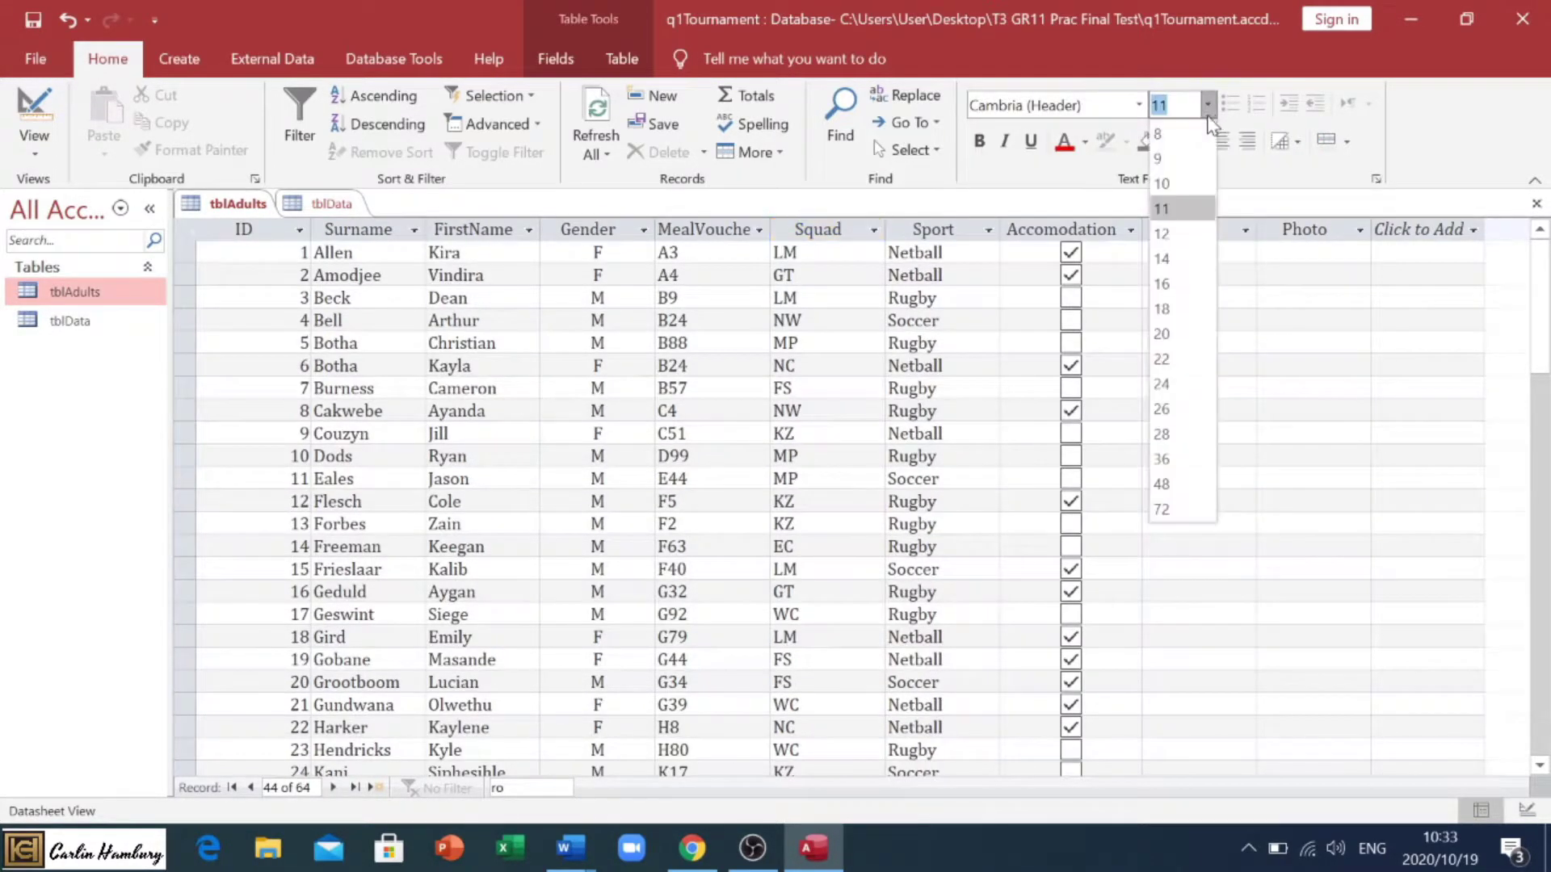
left_click(1191, 232)
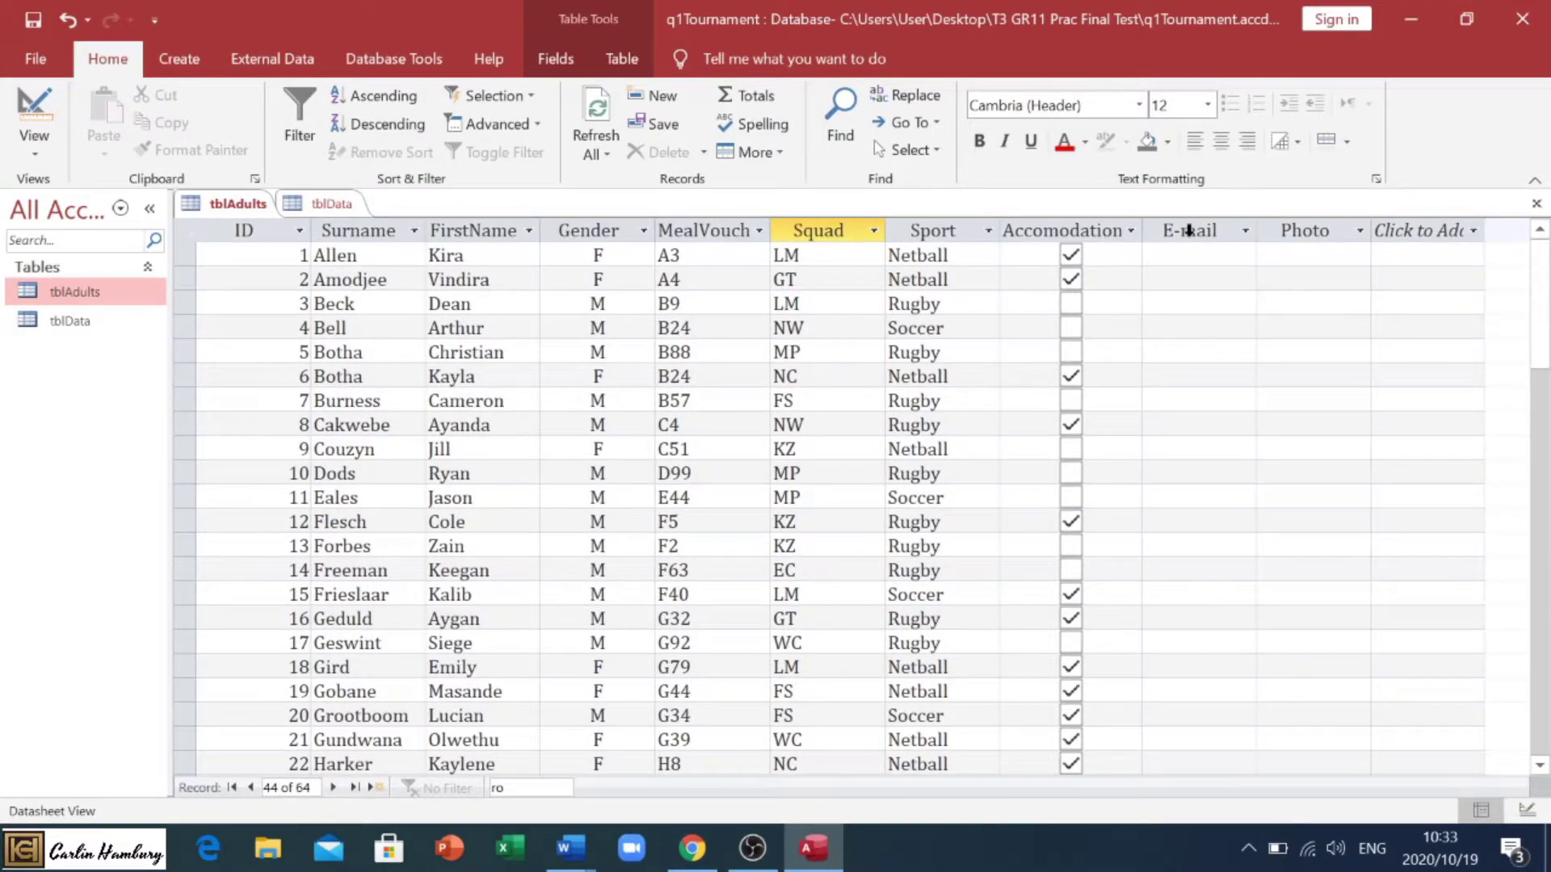
Show only horizontal gridlines in the tblAdults datasheet
left_click(1346, 146)
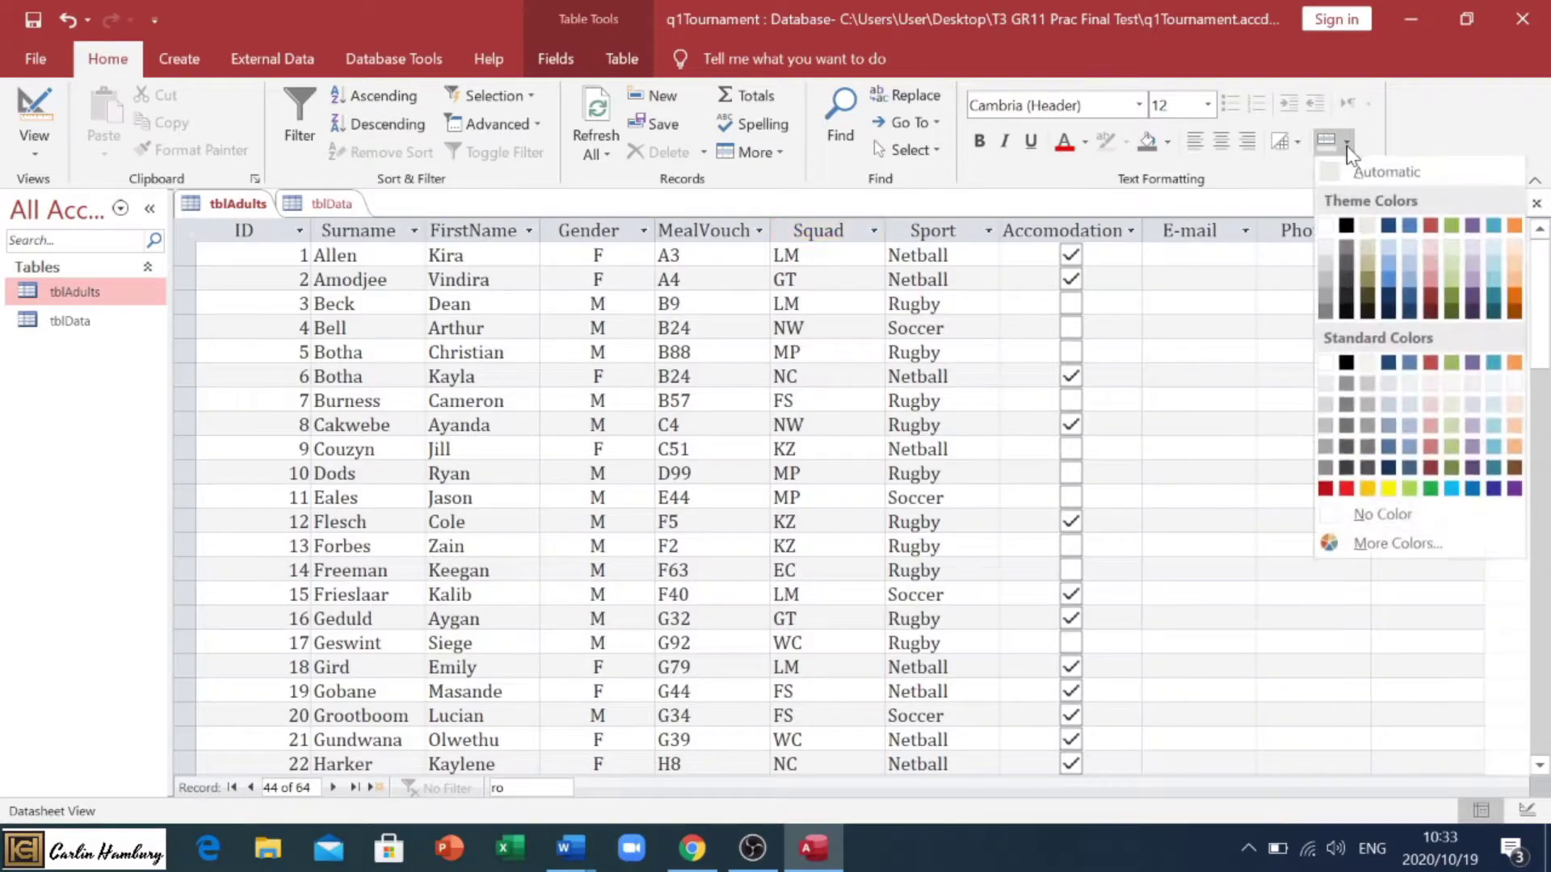
left_click(1300, 145)
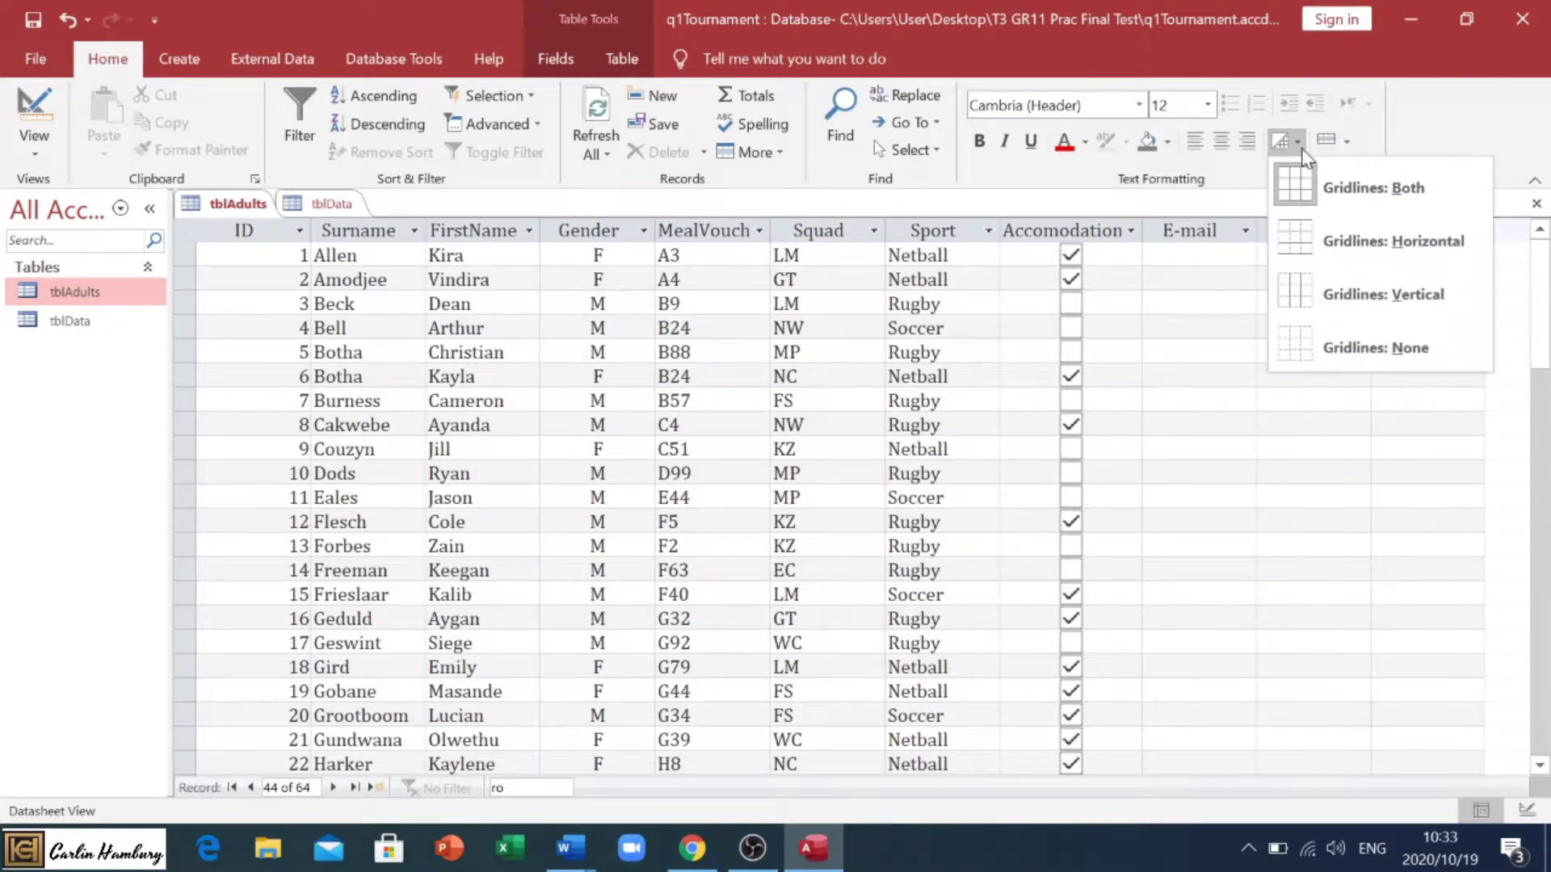
left_click(1345, 239)
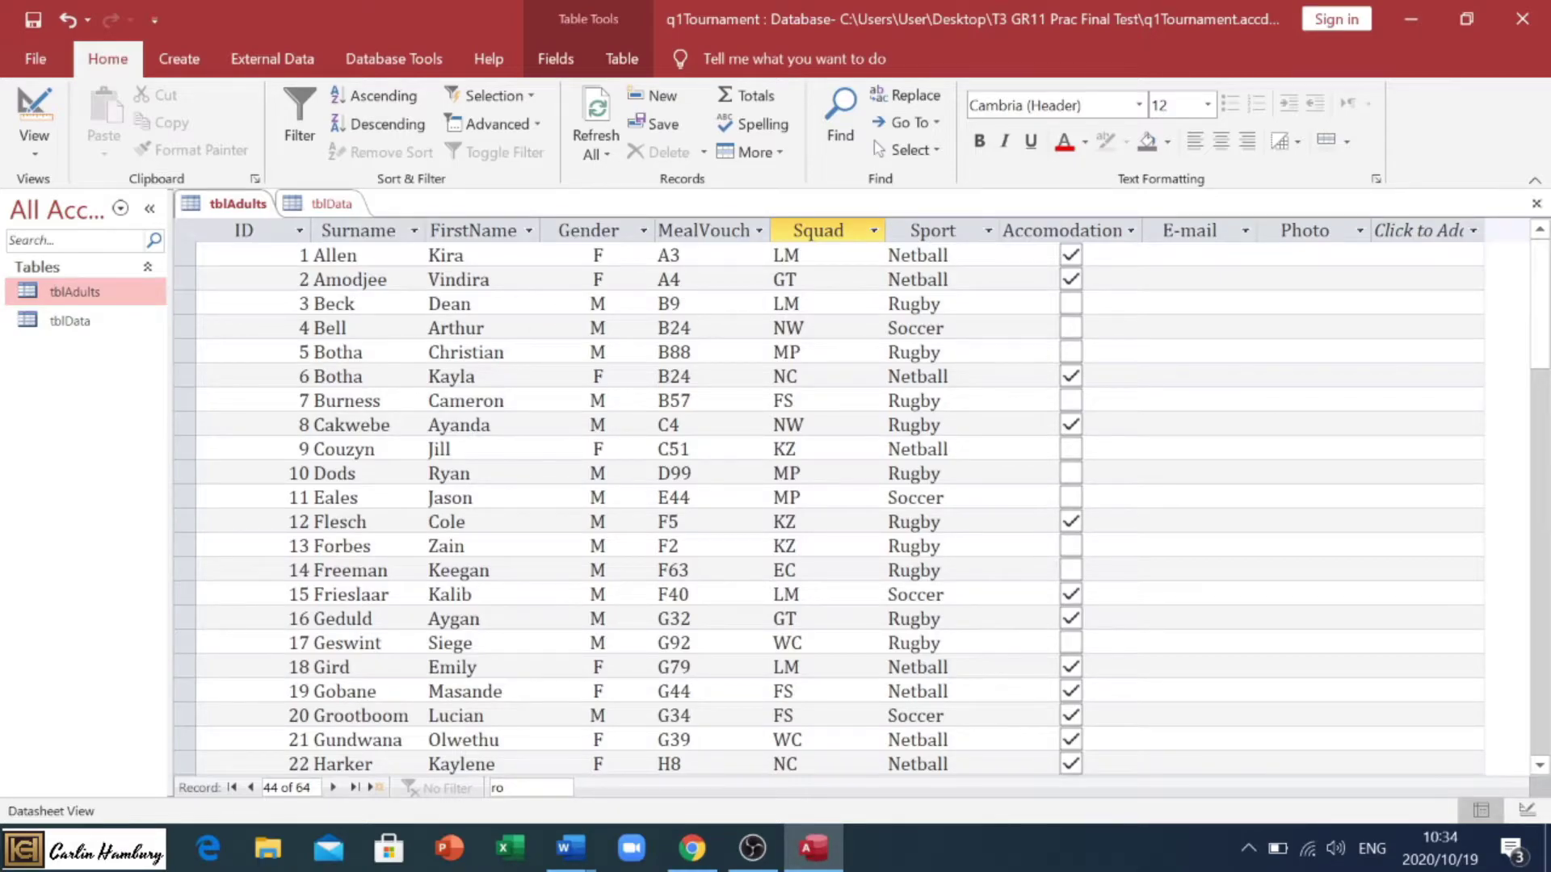
Start a new form with the Form Wizard, including all fields of tblAdults in a columnar layout
left_click(173, 68)
left_click(651, 96)
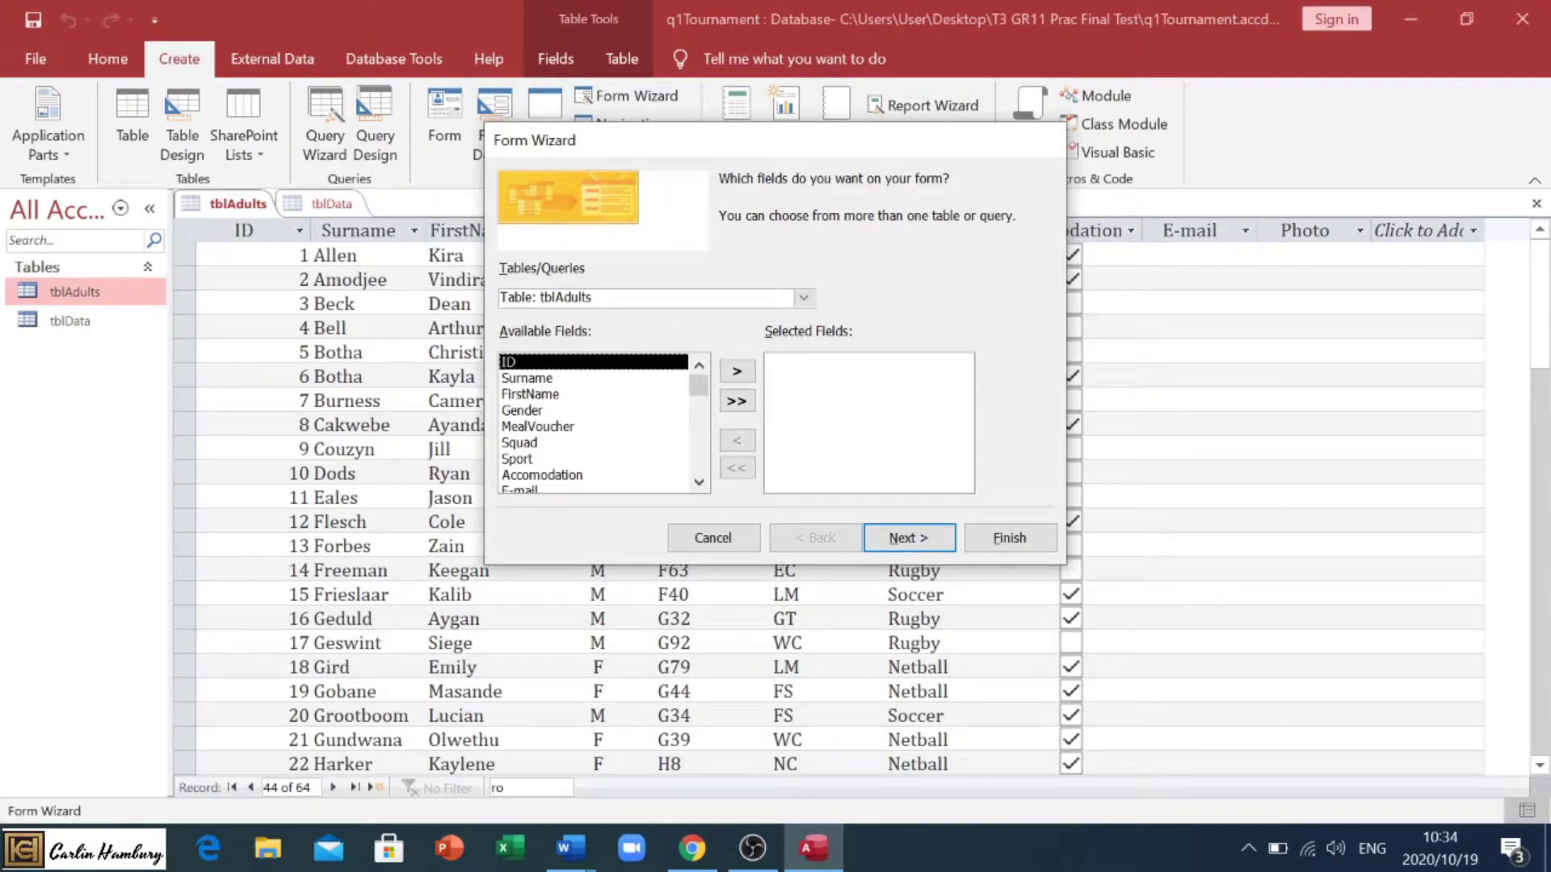
left_click(737, 402)
left_click(905, 539)
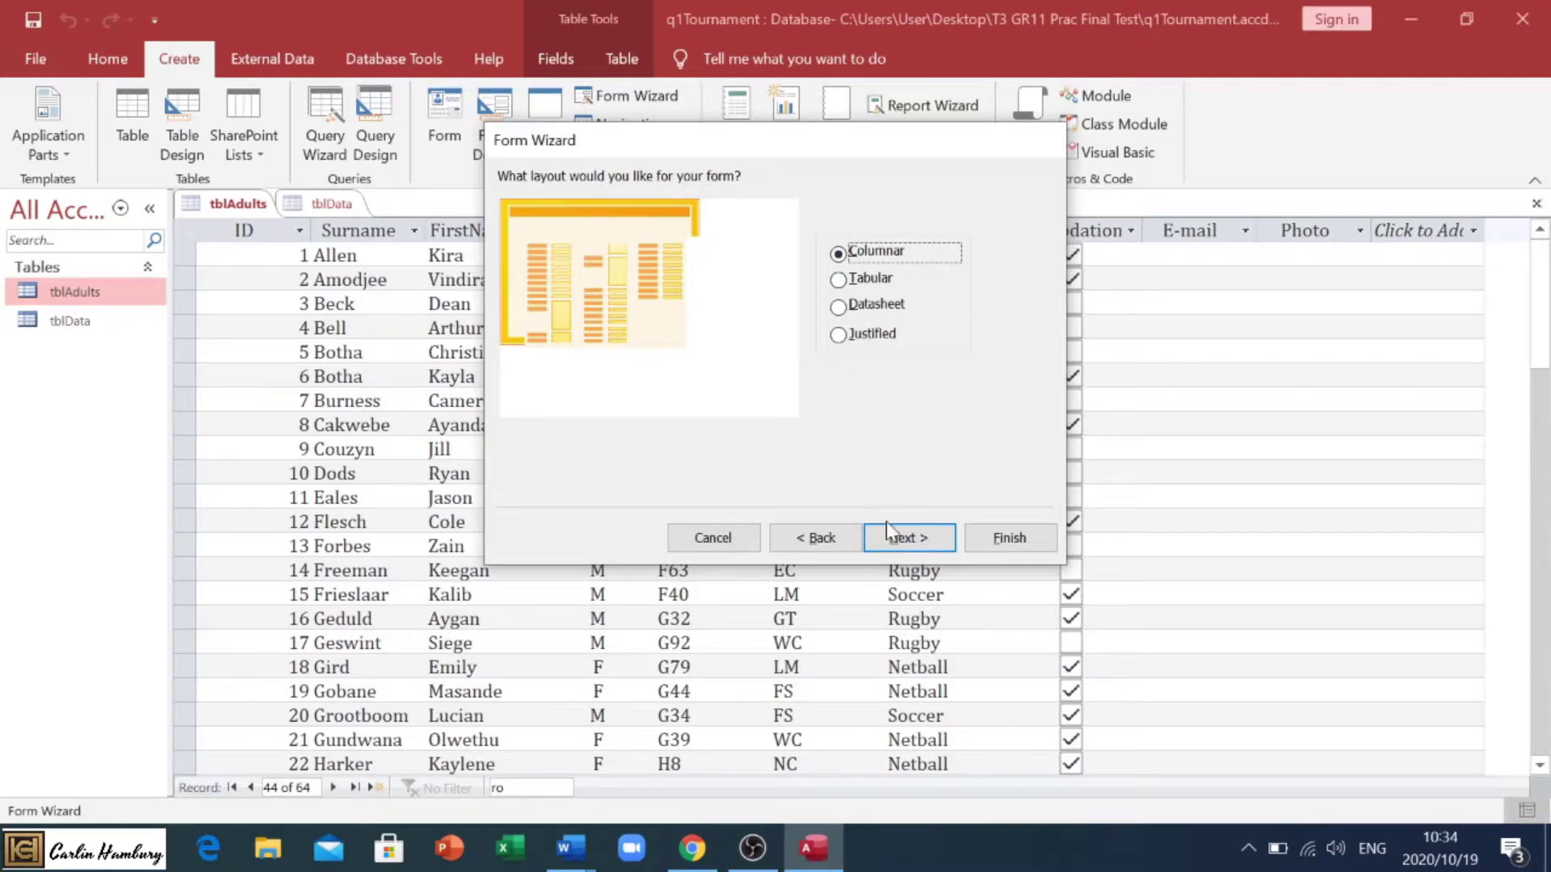
left_click(896, 540)
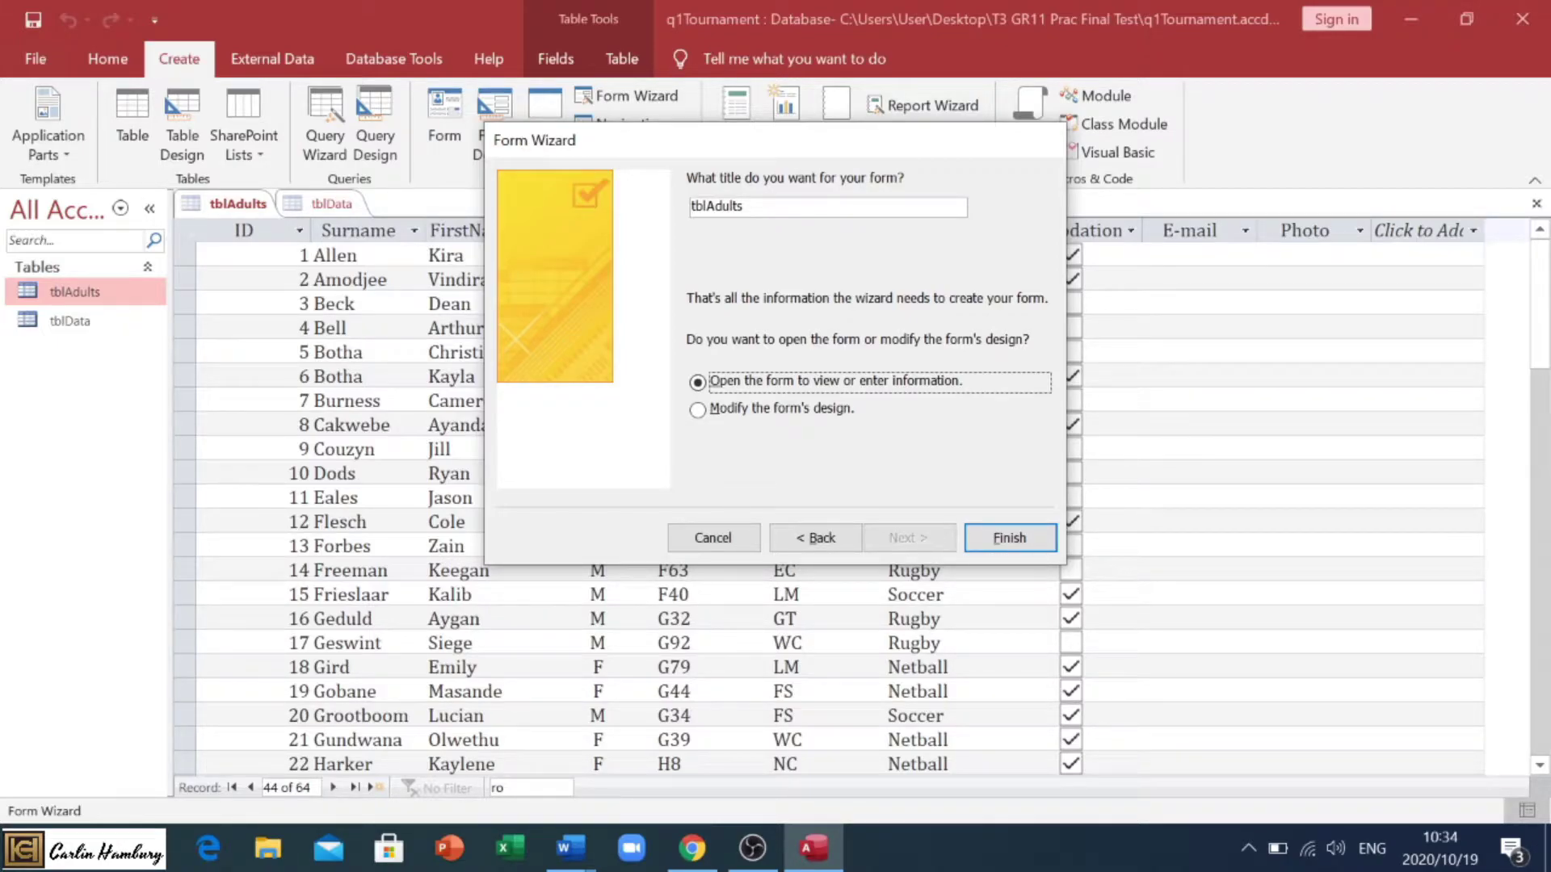
Title the new form Form Adults and finish the wizard, opening the form to view information
left_click_drag(744, 206, 646, 220)
type("Form Adults")
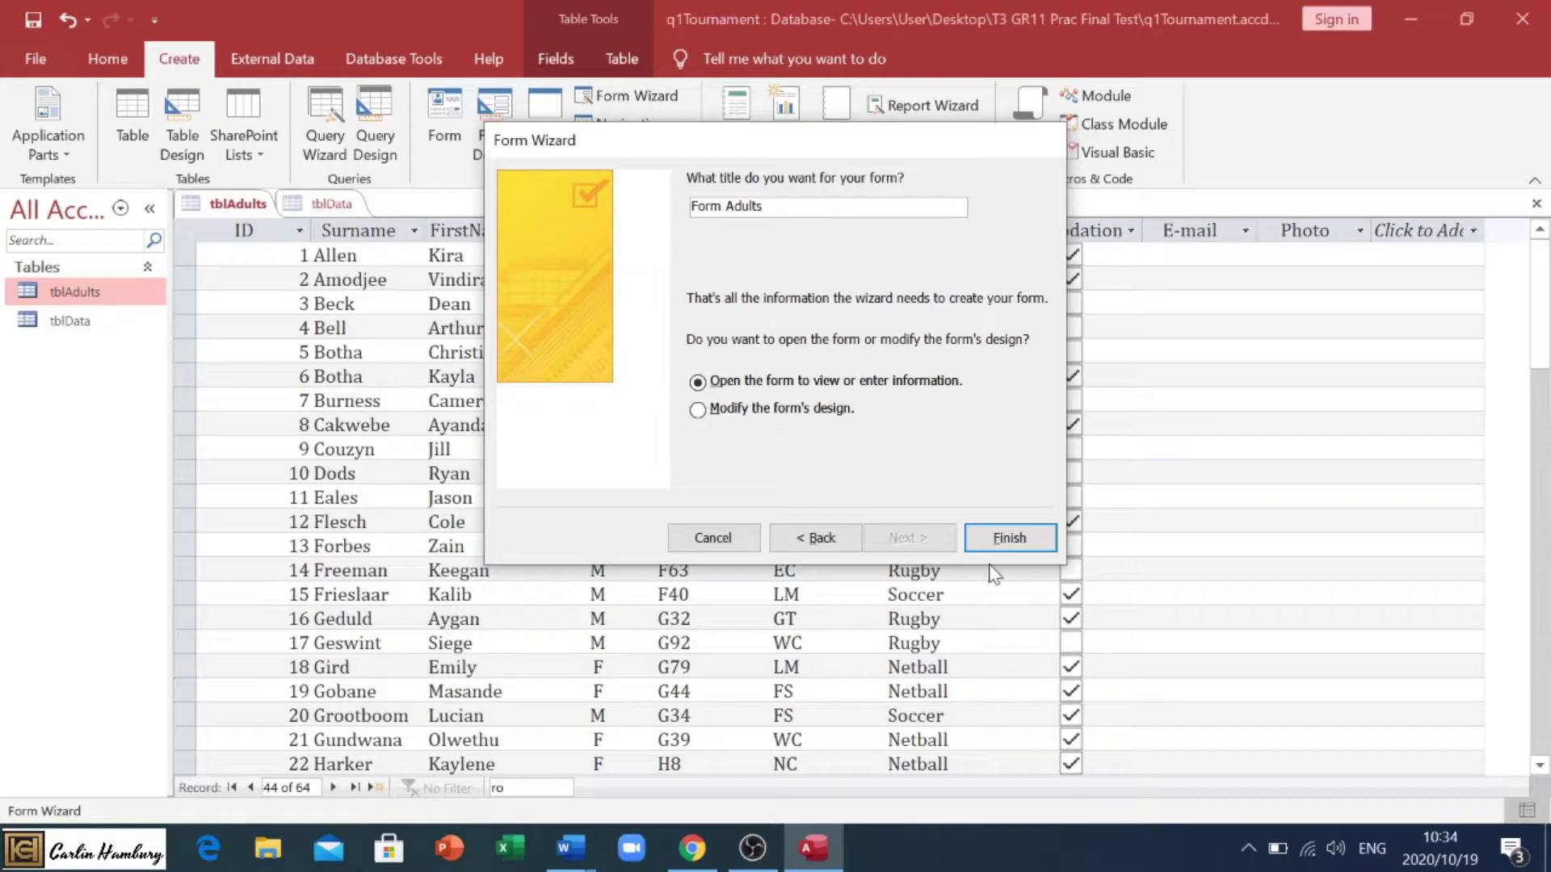
left_click(995, 535)
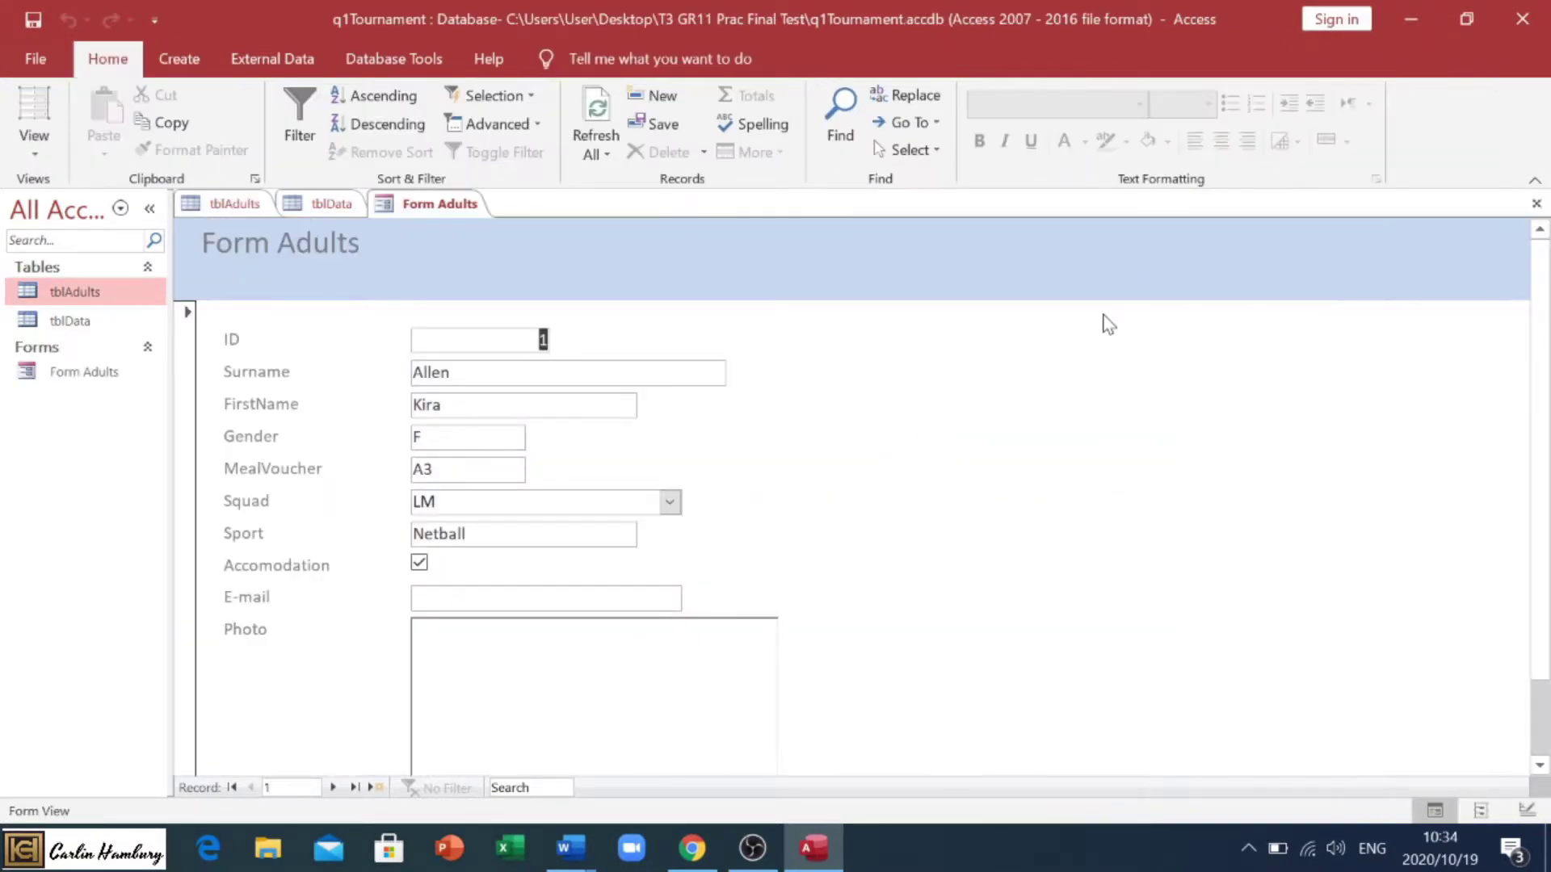
Switch Form Adults to Design View, enlarge the form header to about 4.5 cm high and close the Field List
left_click(69, 376)
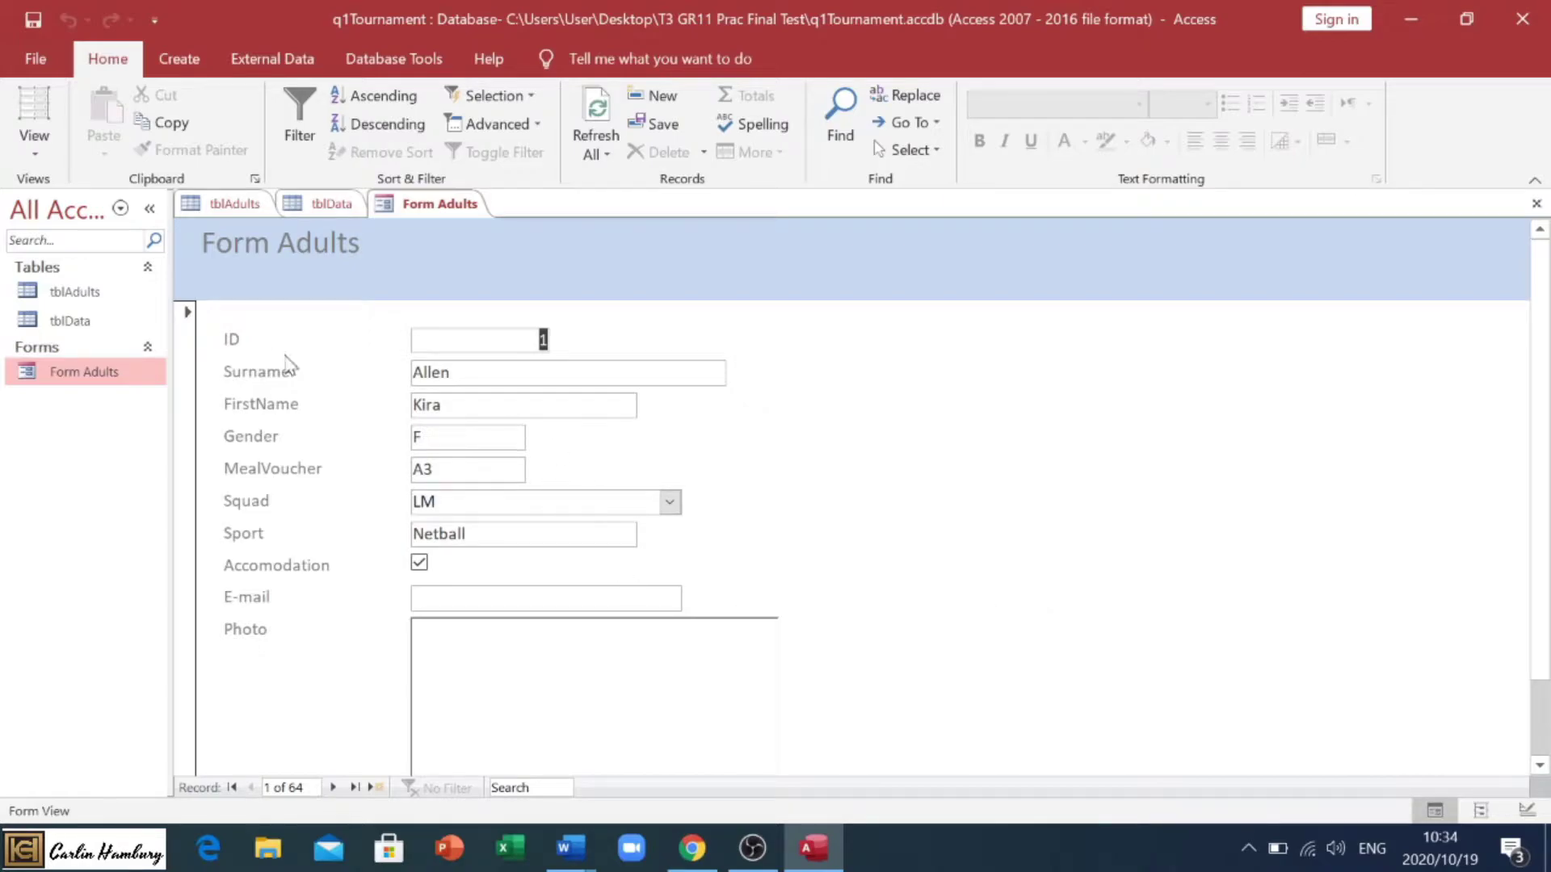
left_click(35, 146)
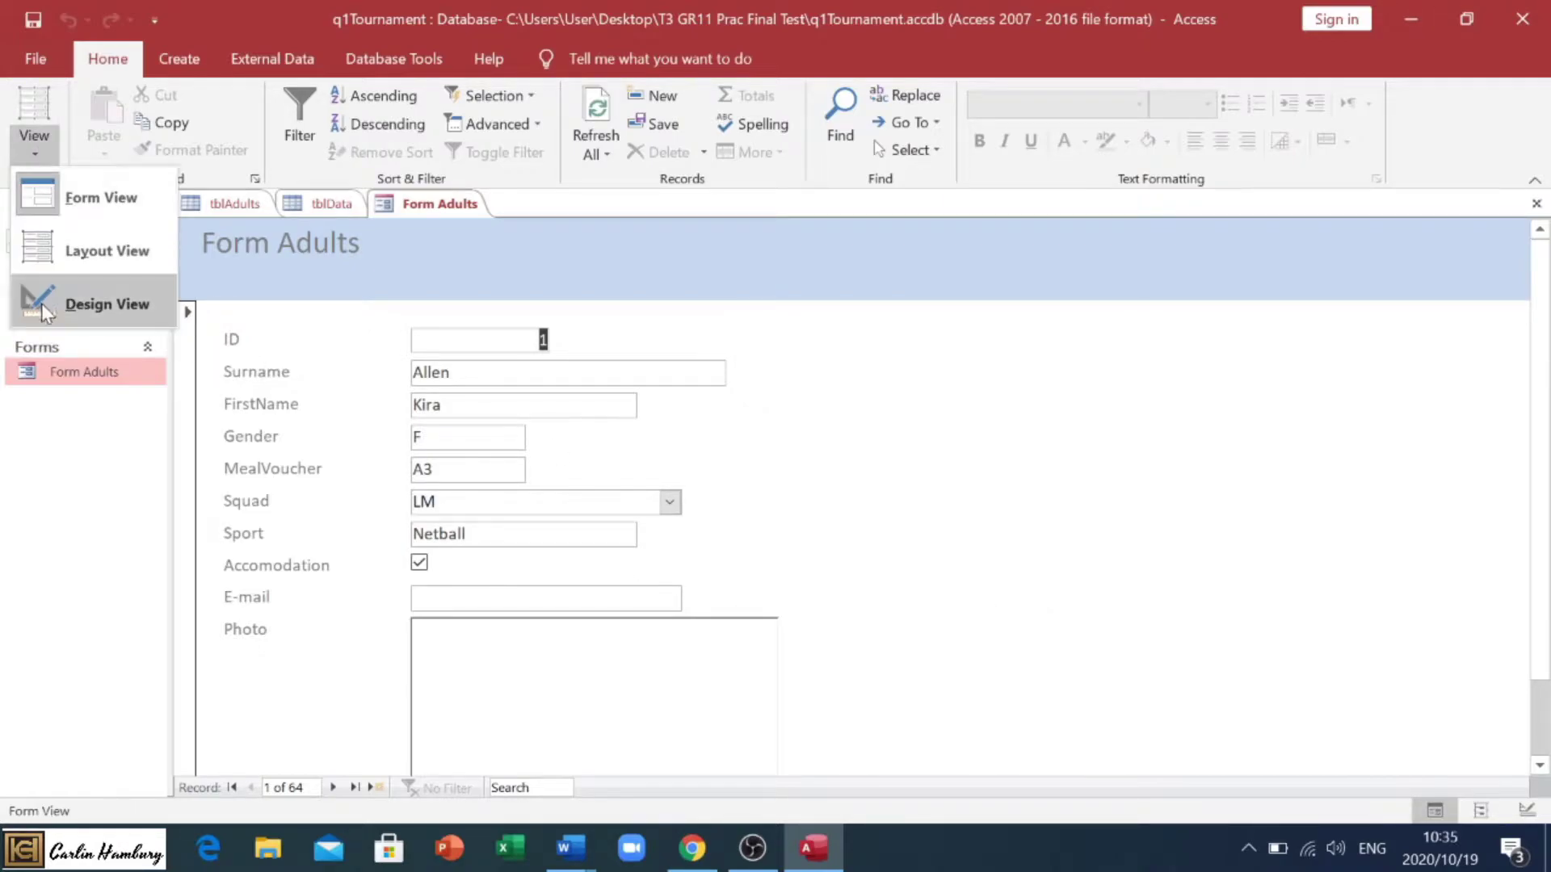
left_click(65, 305)
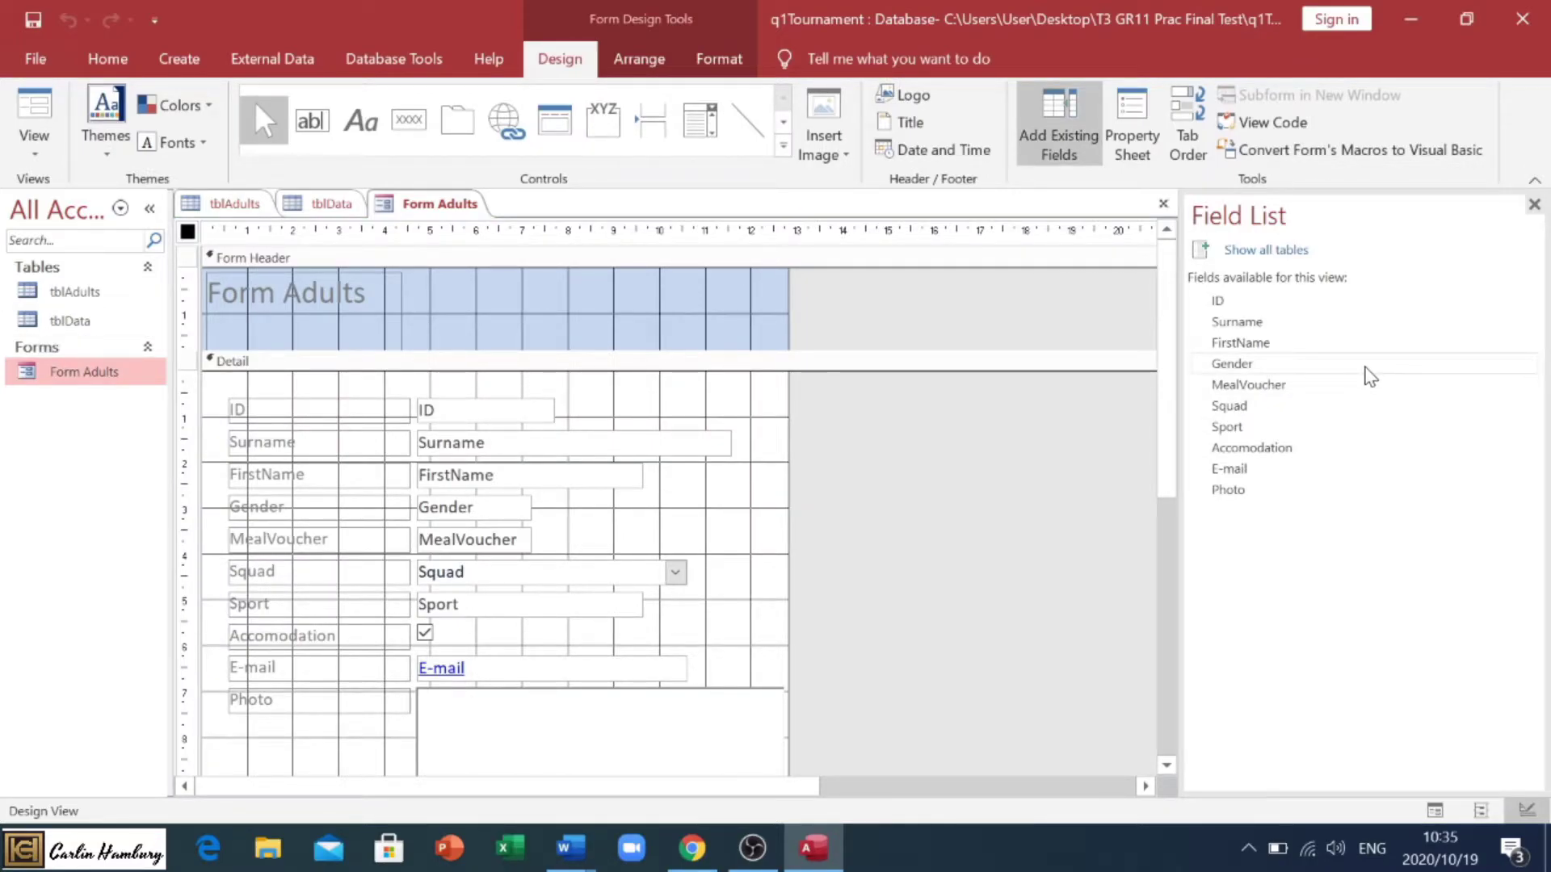
left_click_drag(687, 352, 675, 474)
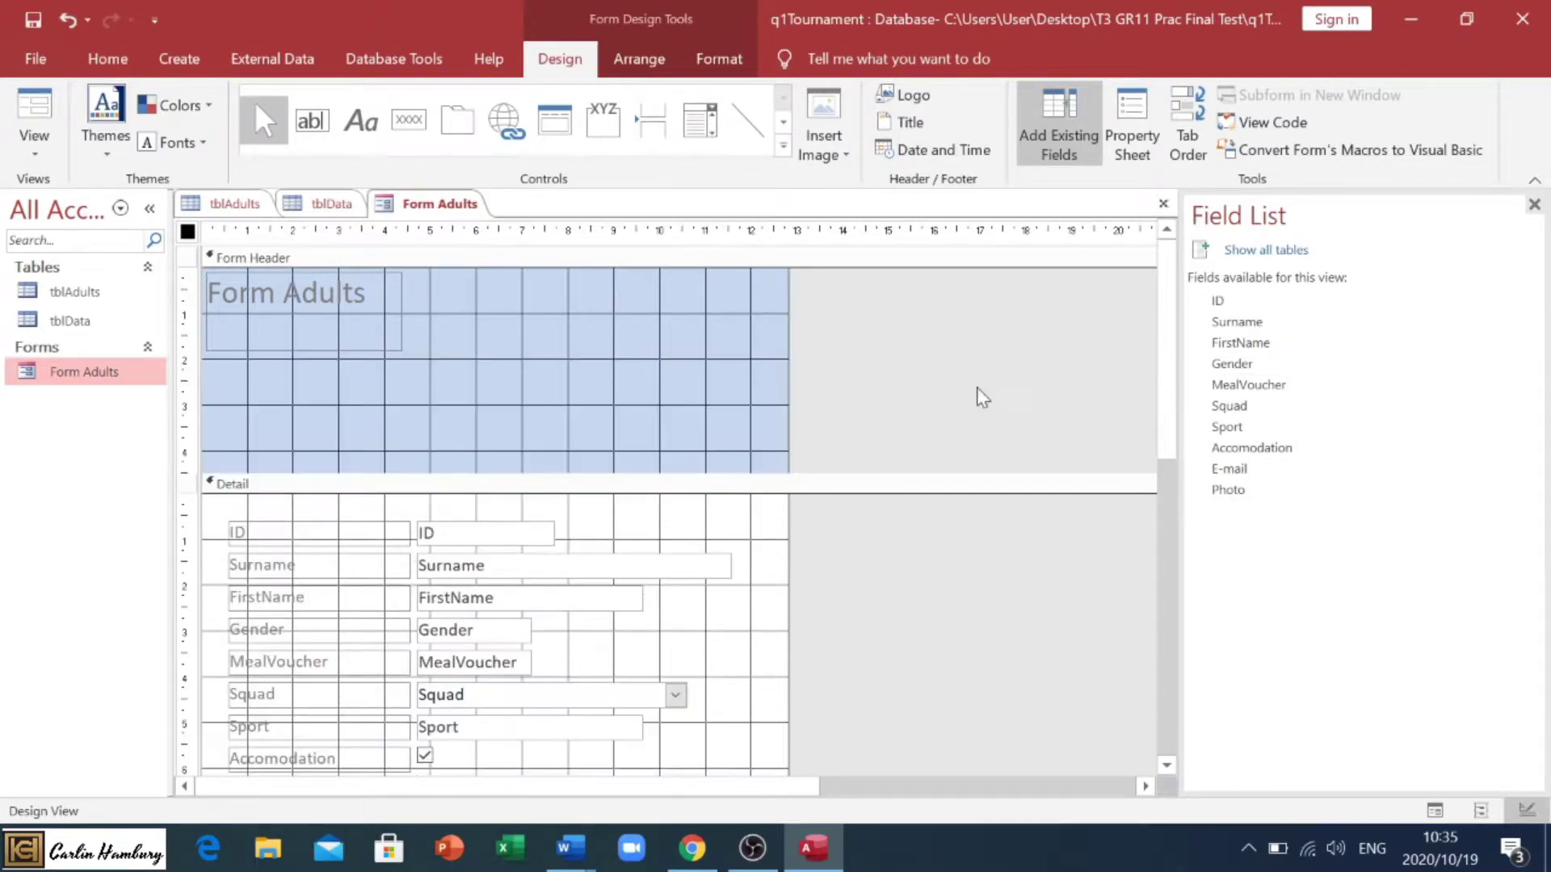
left_click(1534, 204)
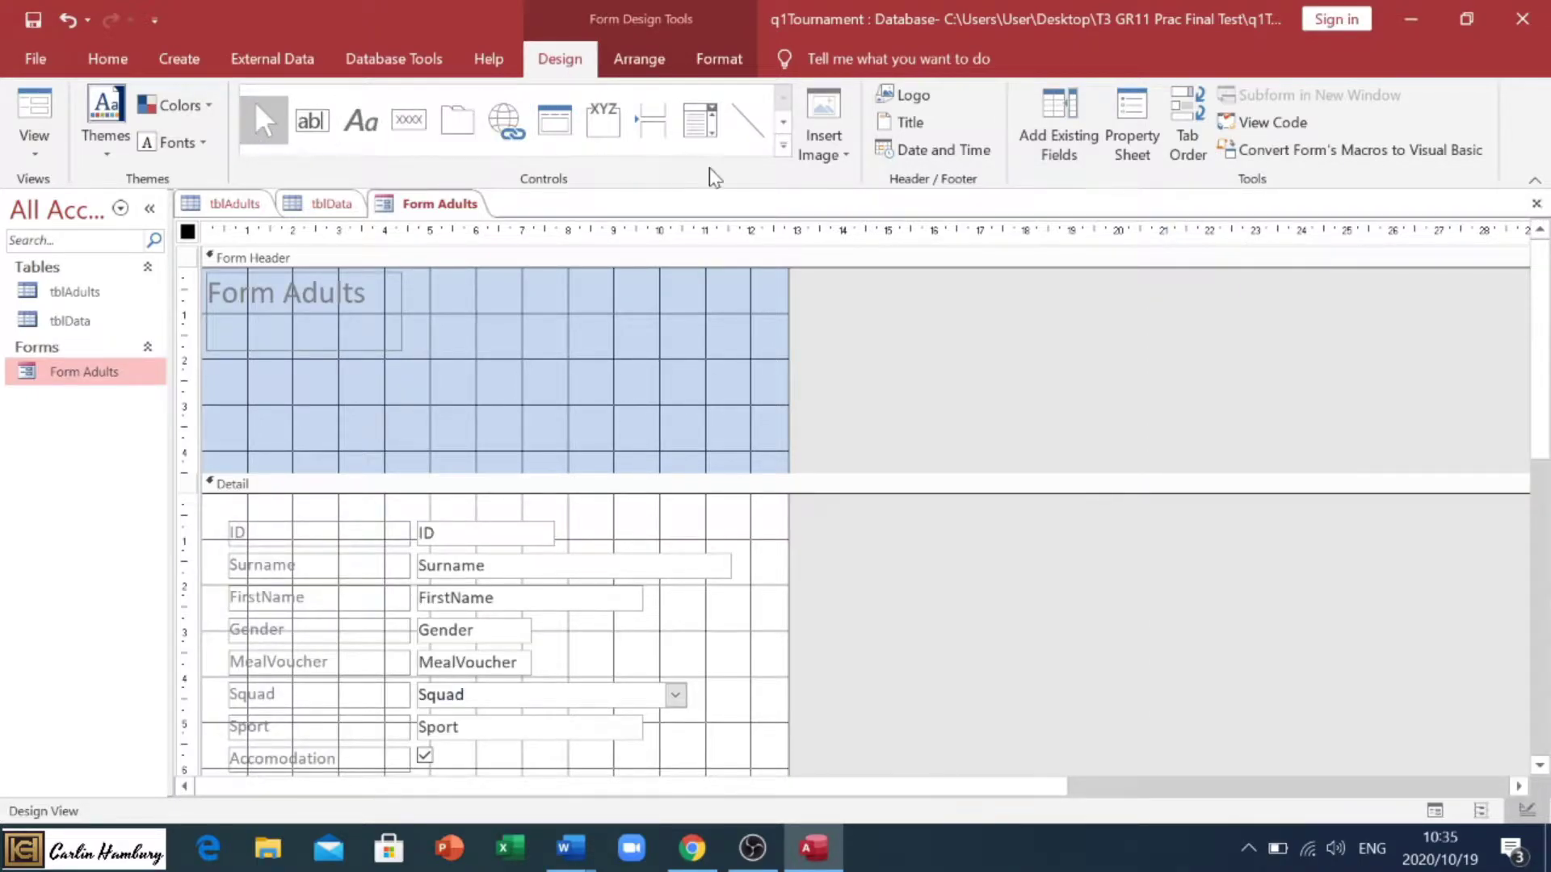
Insert the logo image from the image gallery into the form header, enlarge it slightly and place it at the header's right end
left_click(825, 152)
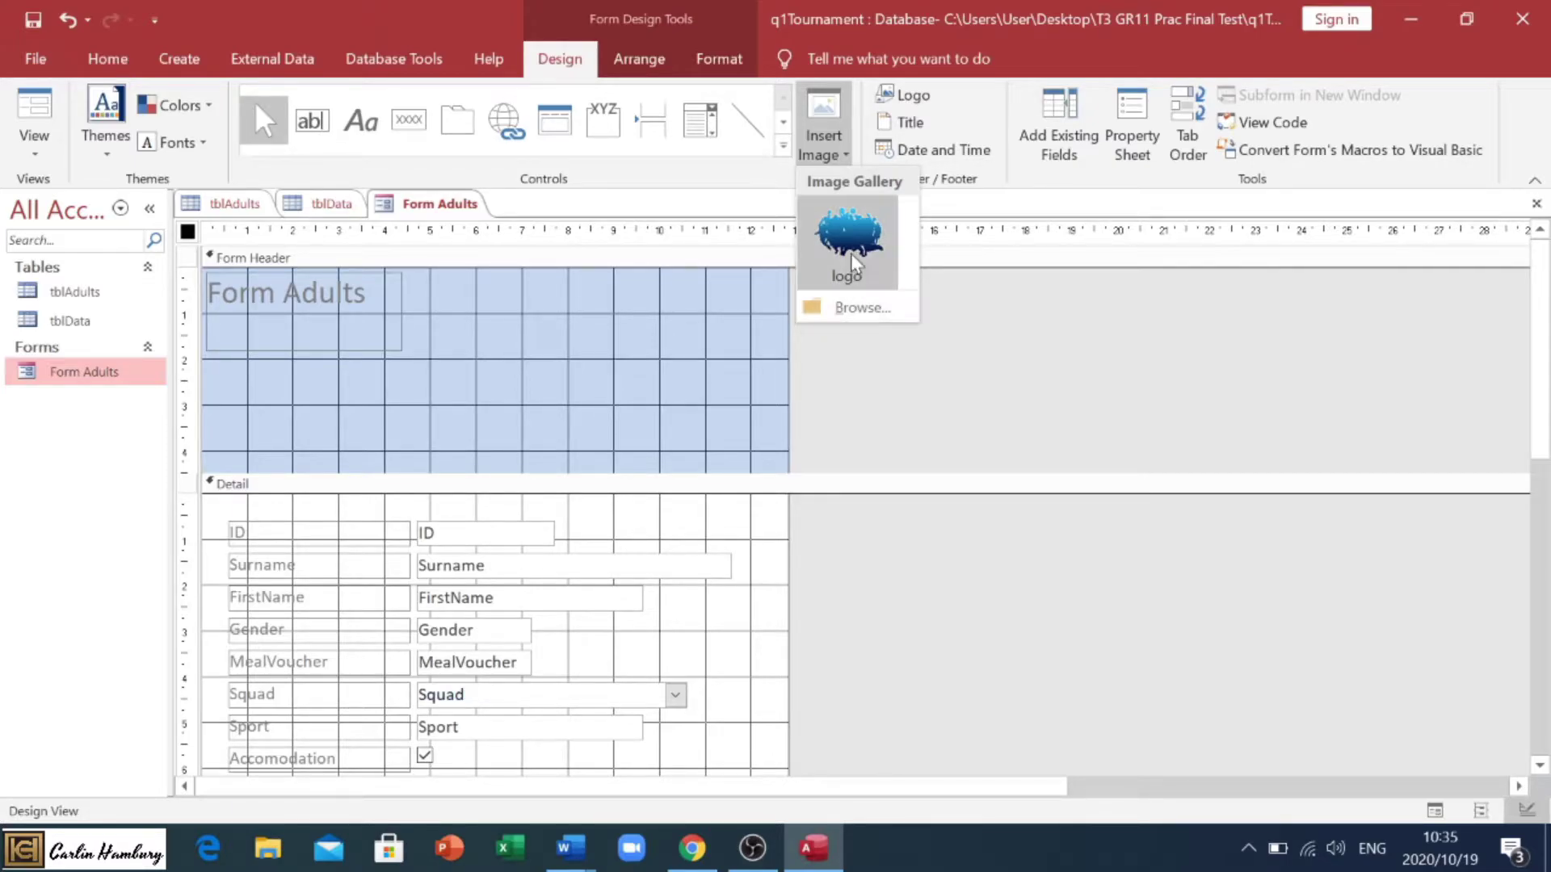
left_click(848, 233)
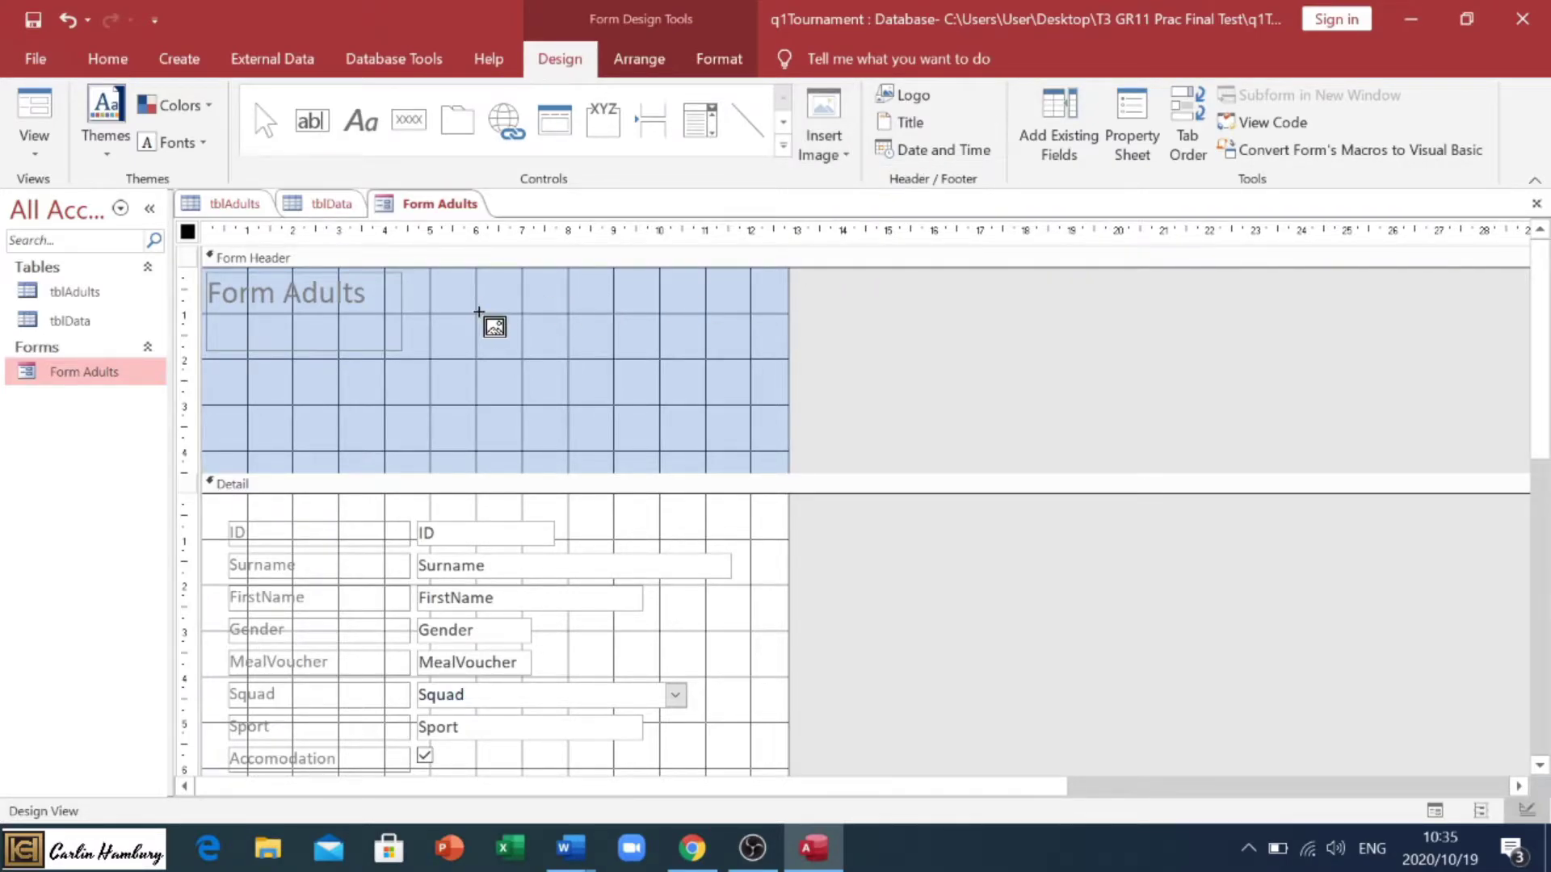
left_click_drag(504, 304, 633, 406)
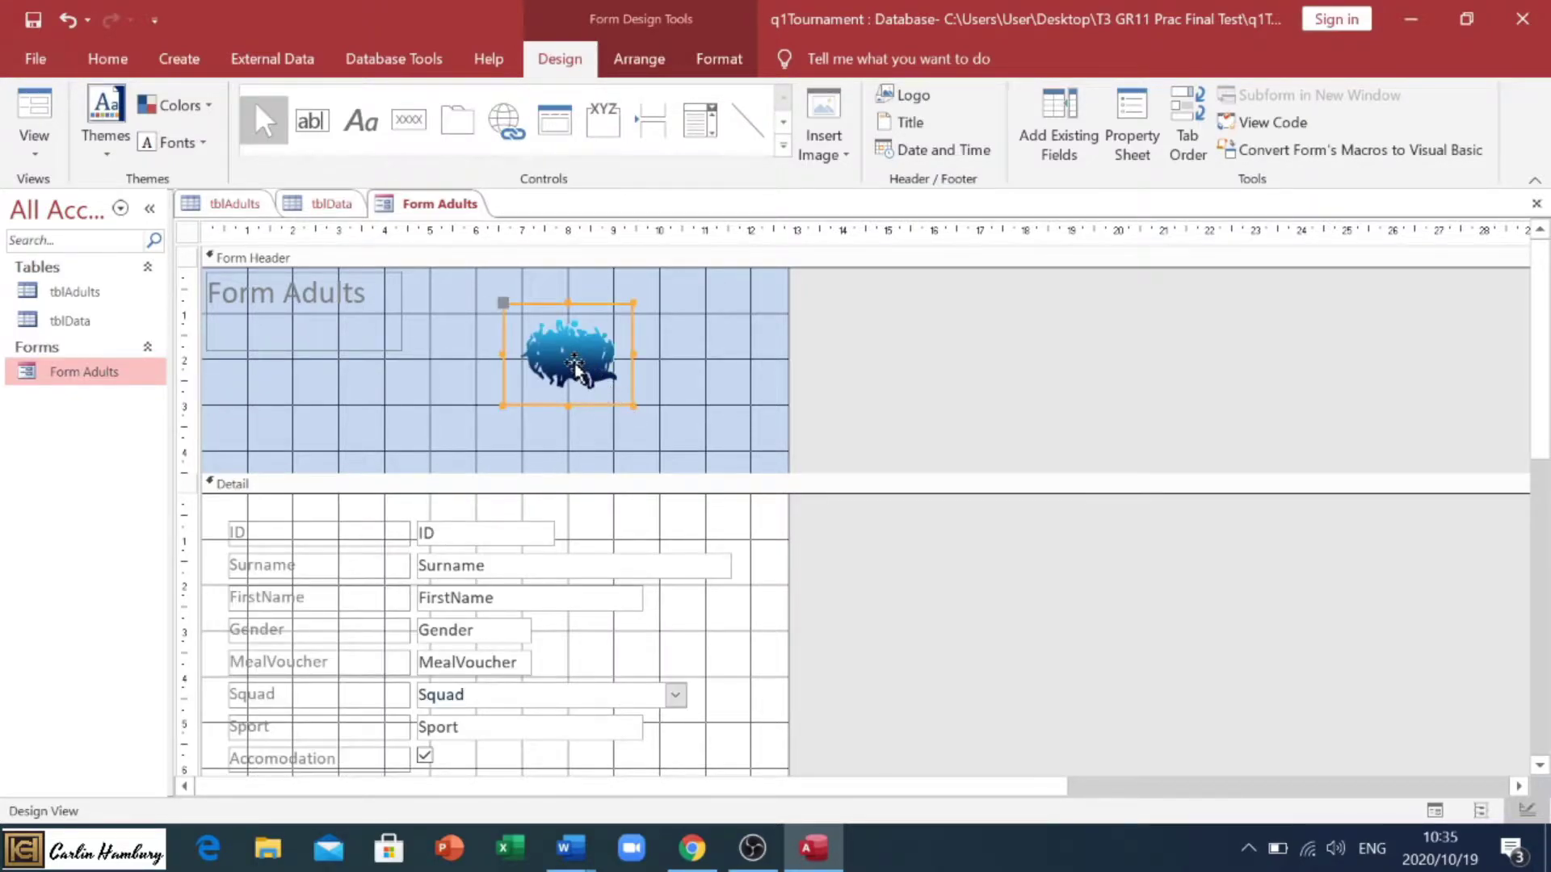
left_click_drag(635, 304, 682, 300)
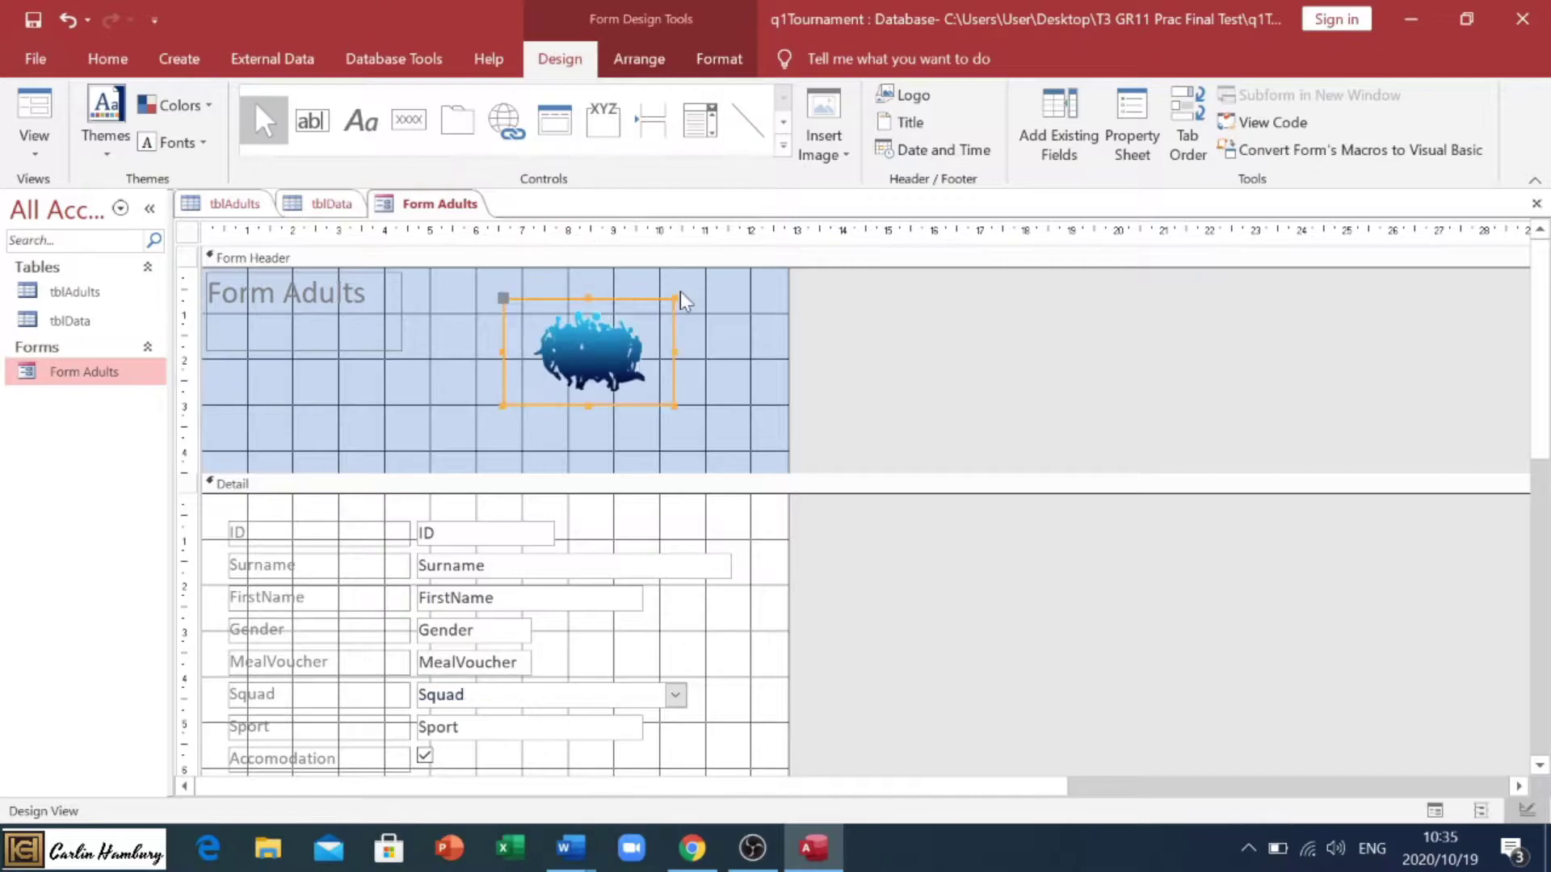
left_click(682, 300)
left_click_drag(586, 341, 686, 337)
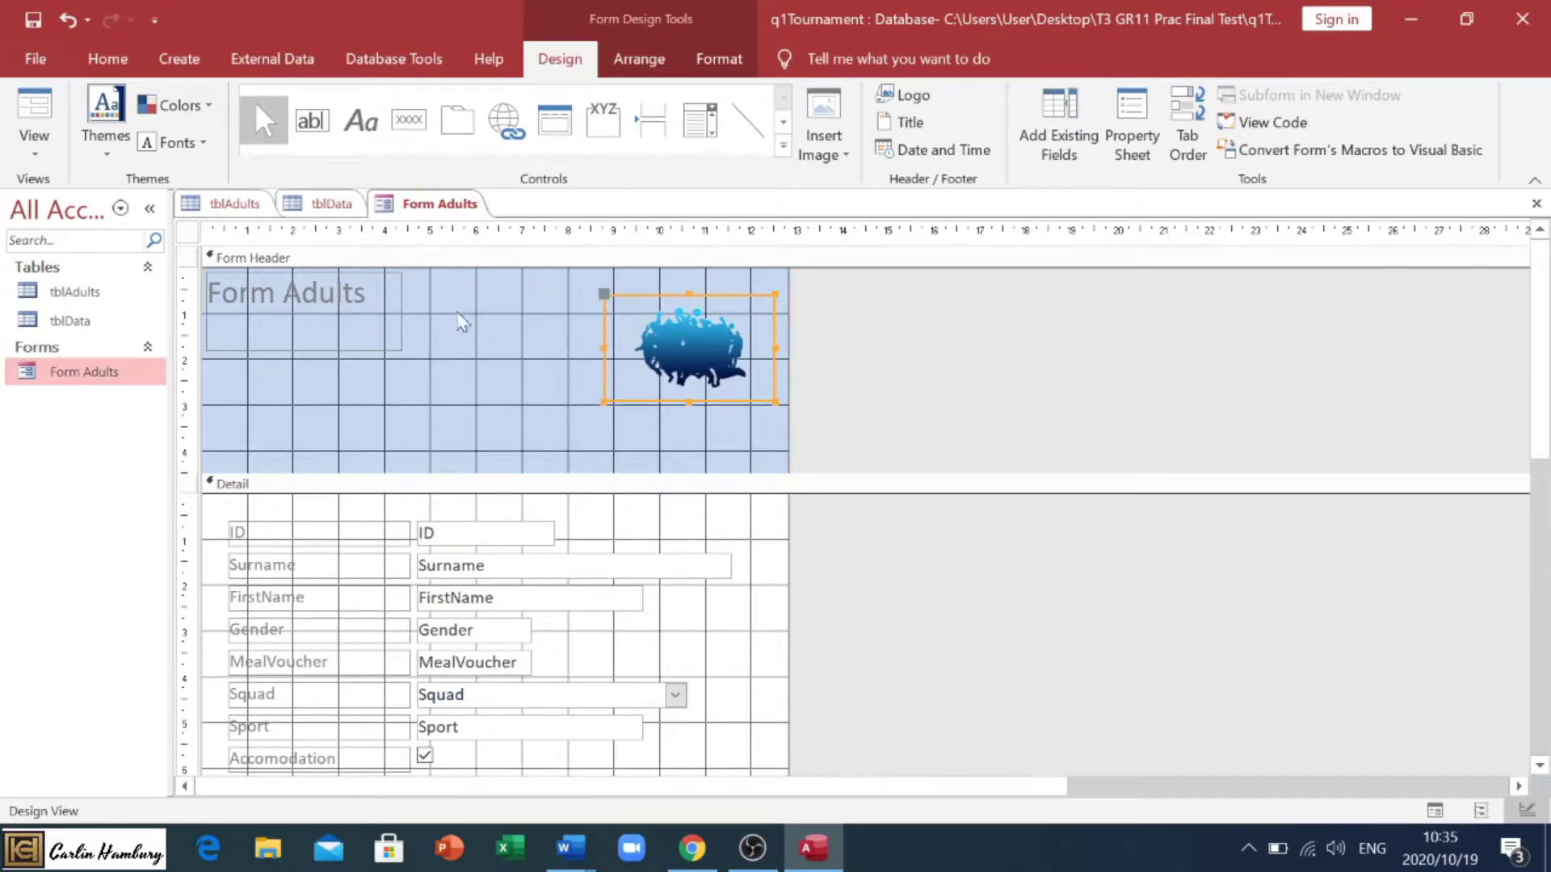
Fill the form header background with red and display the form in Form View
right_click(498, 349)
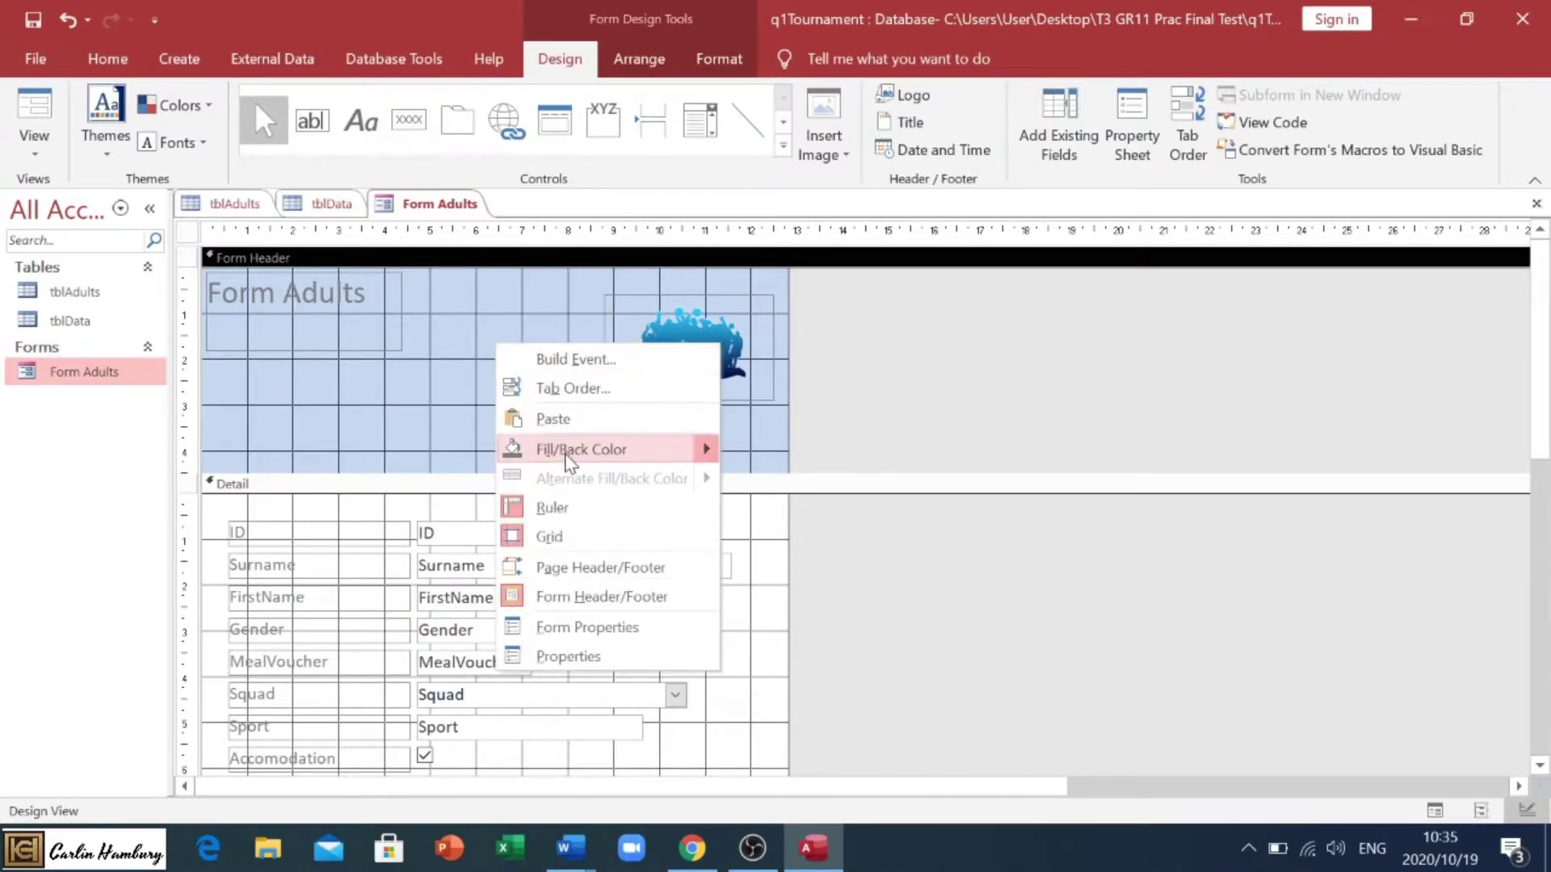
left_click(570, 449)
right_click(449, 331)
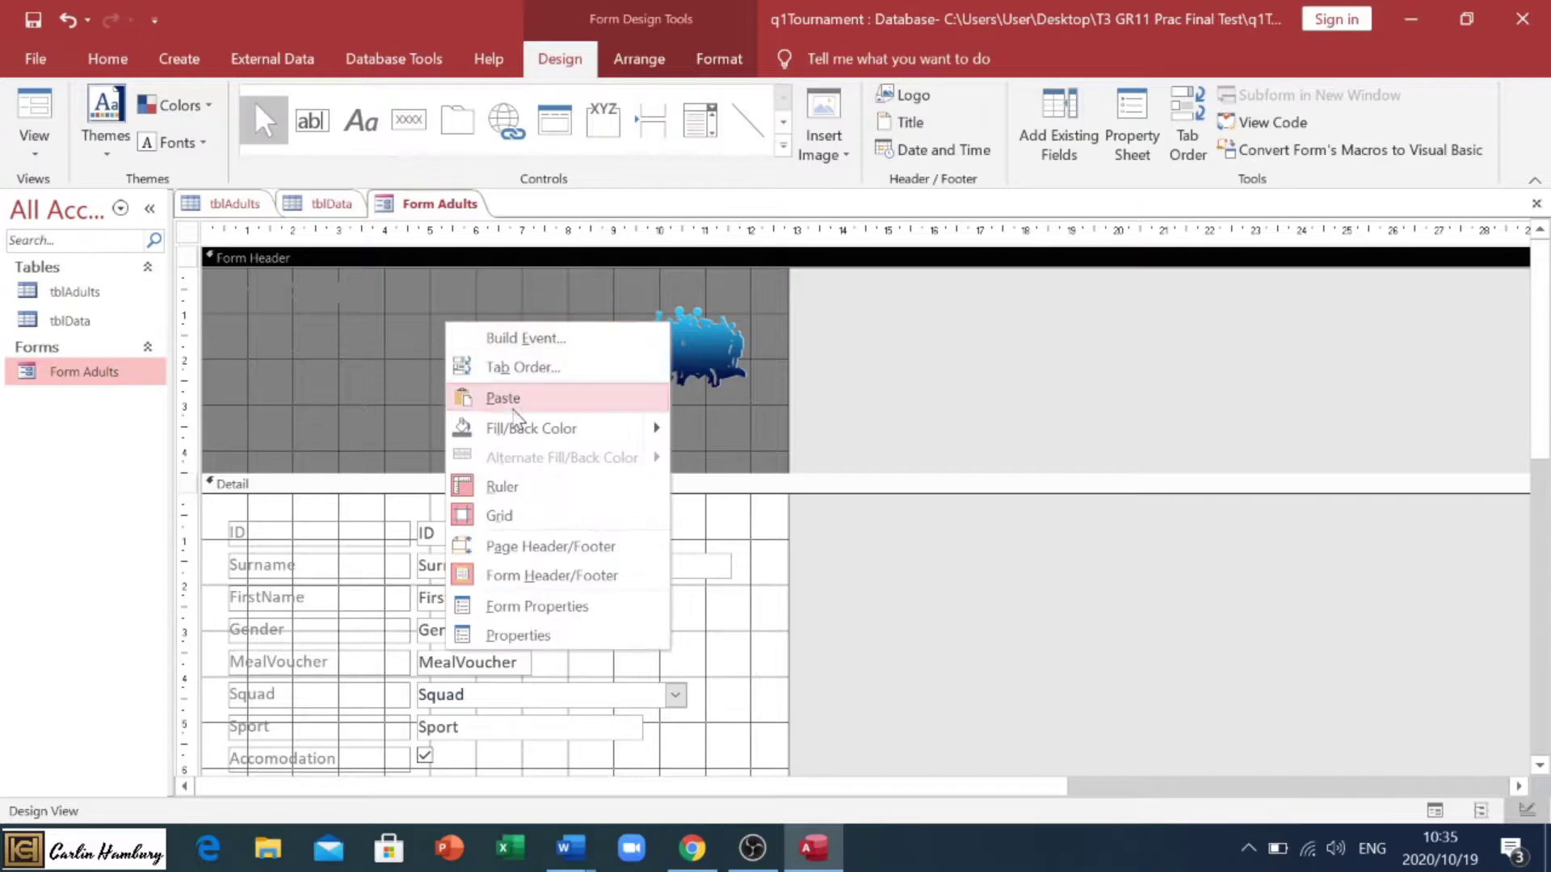
mouse_move(590, 429)
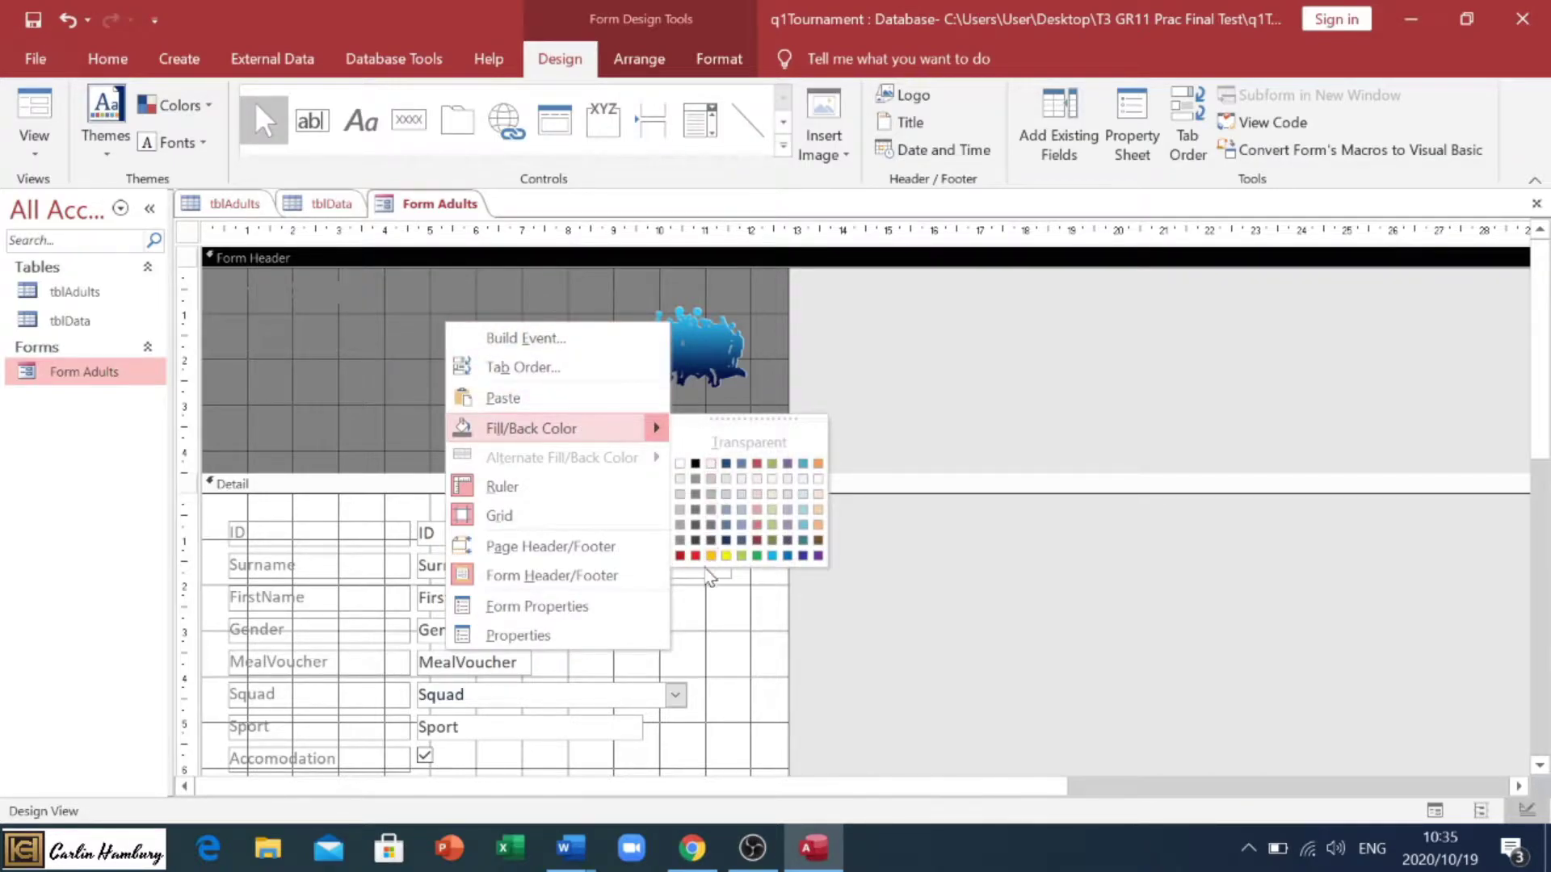
left_click(695, 556)
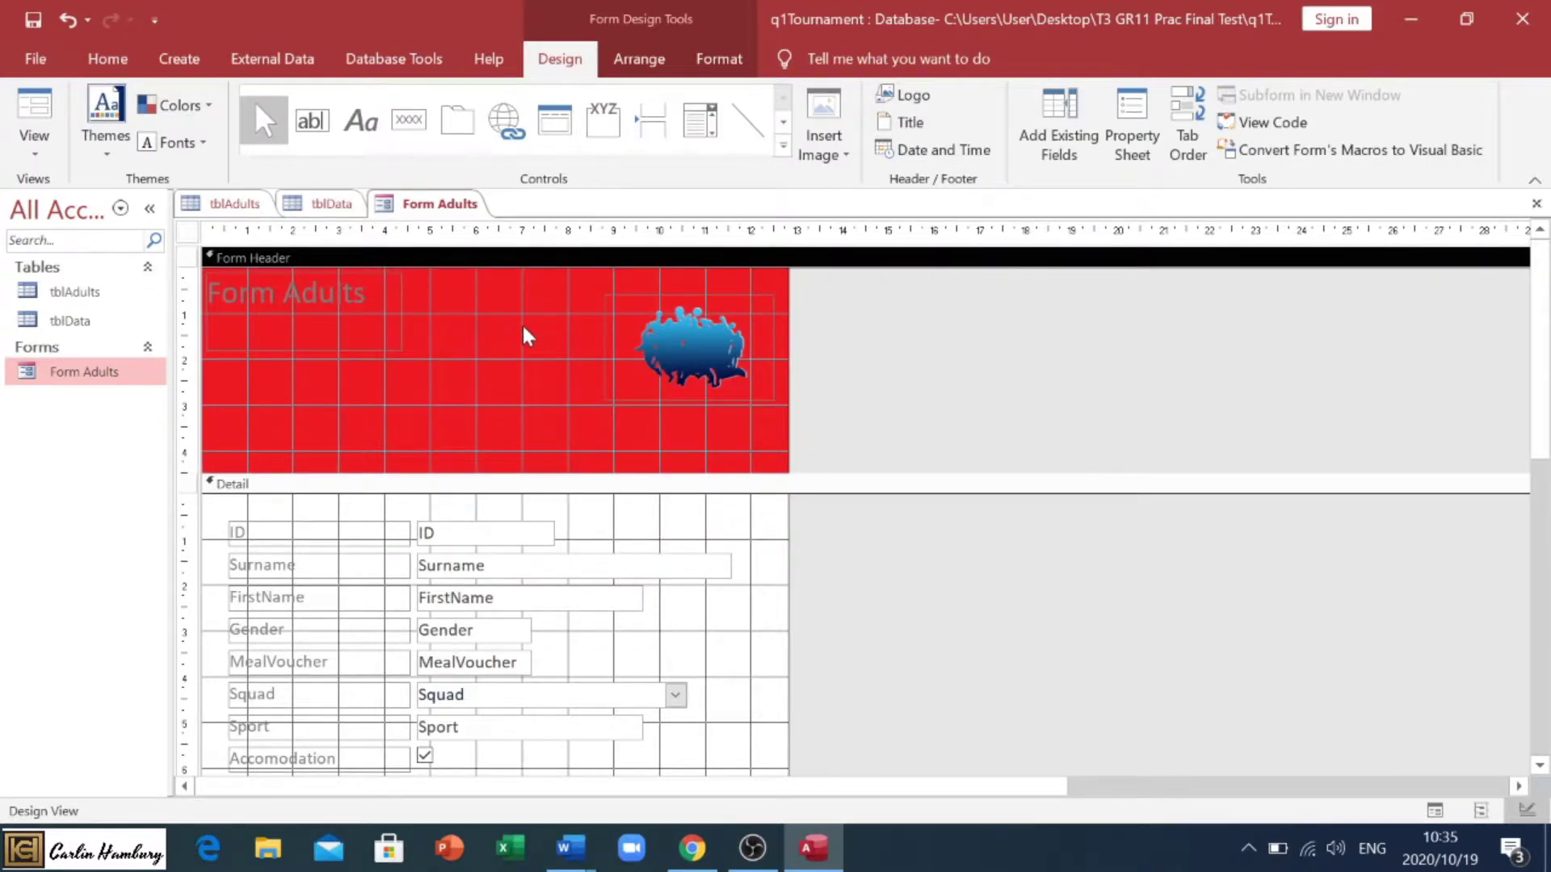
left_click(35, 147)
left_click(101, 197)
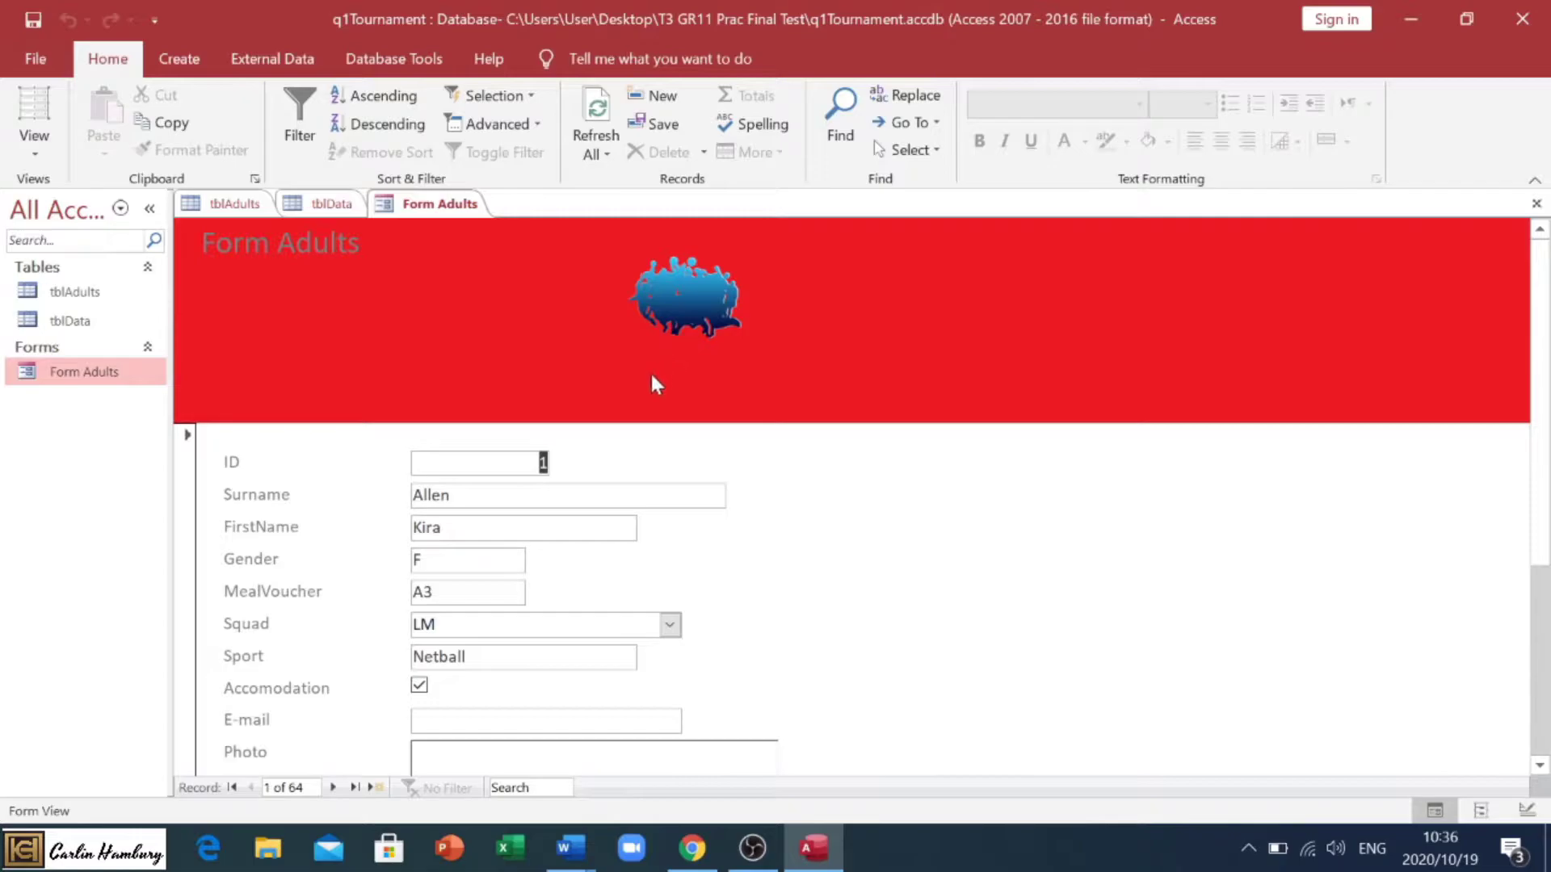
Return Form Adults to Design View and move the title label lower and slightly right within the form header
left_click(35, 147)
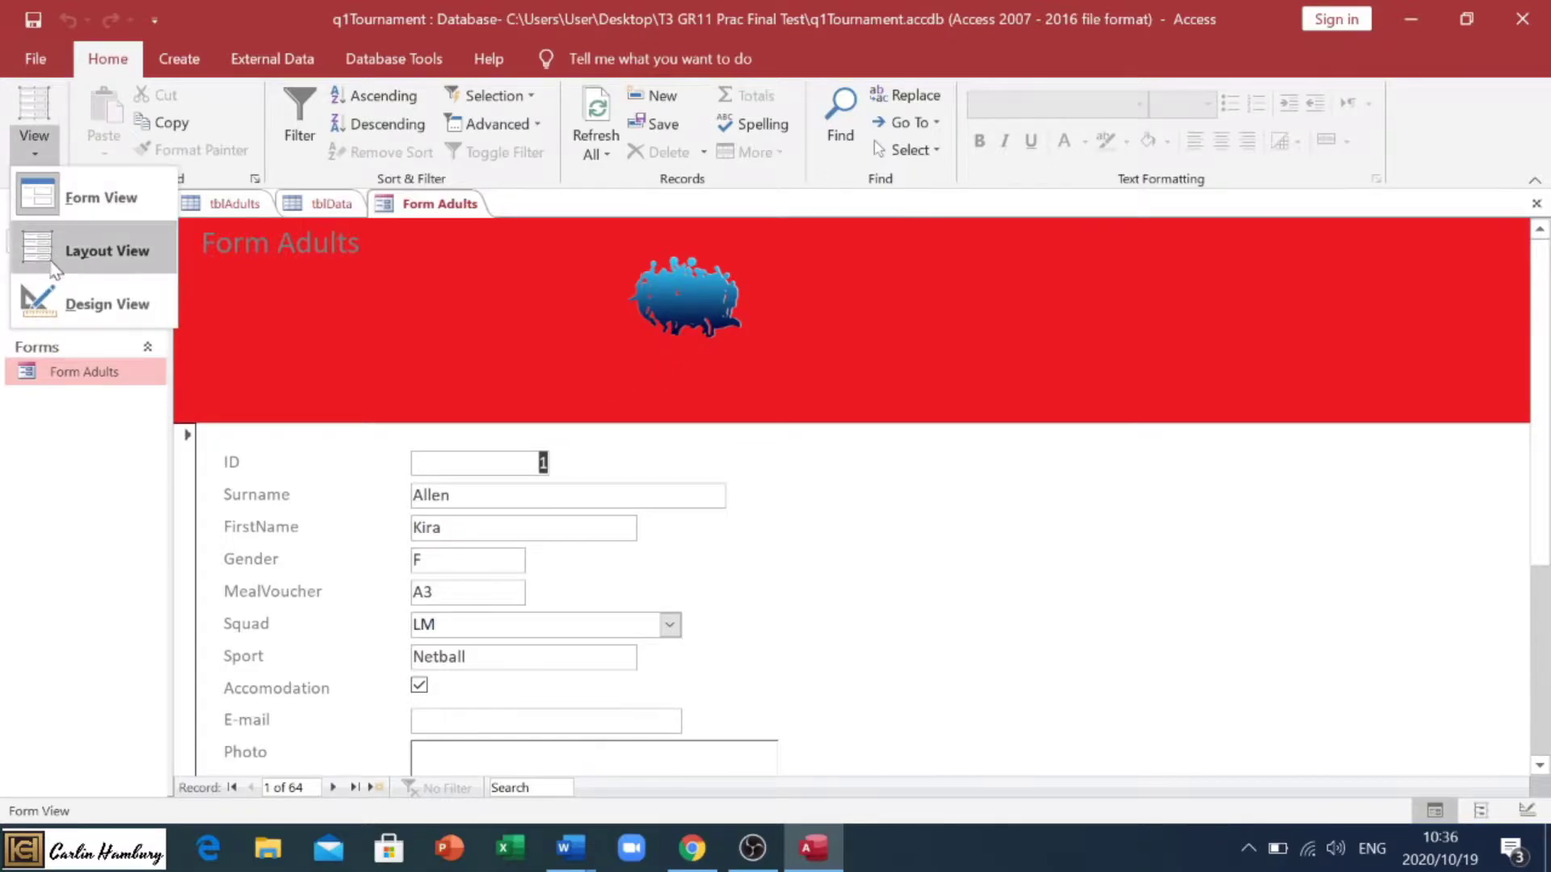
left_click(56, 302)
left_click_drag(289, 303, 318, 358)
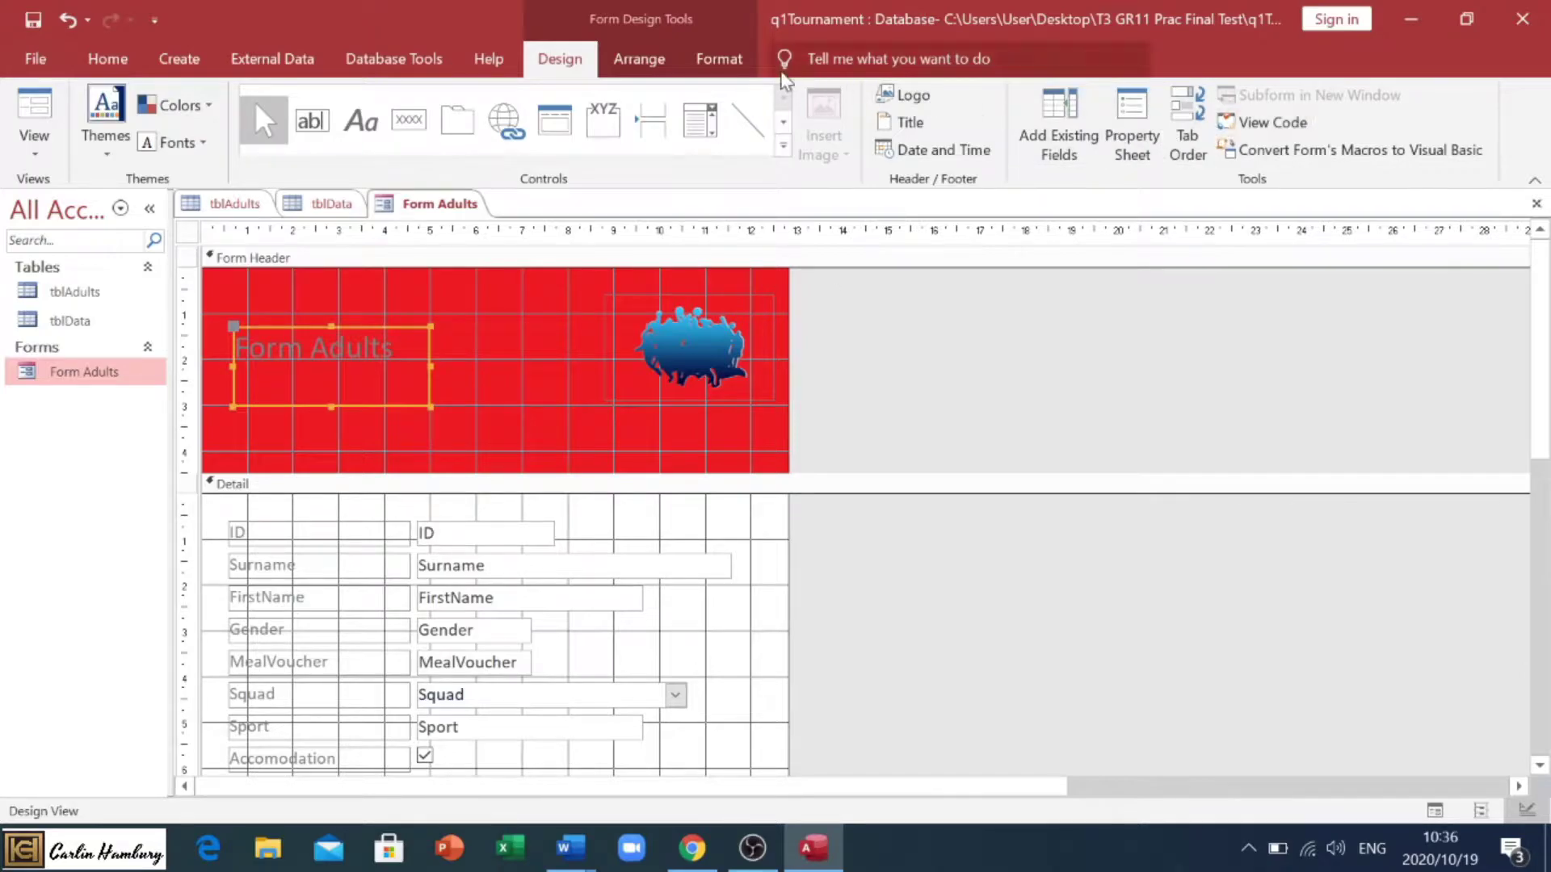
Format the header title label as bold, black, size 36 text and fit the label so the whole title shows
left_click(718, 58)
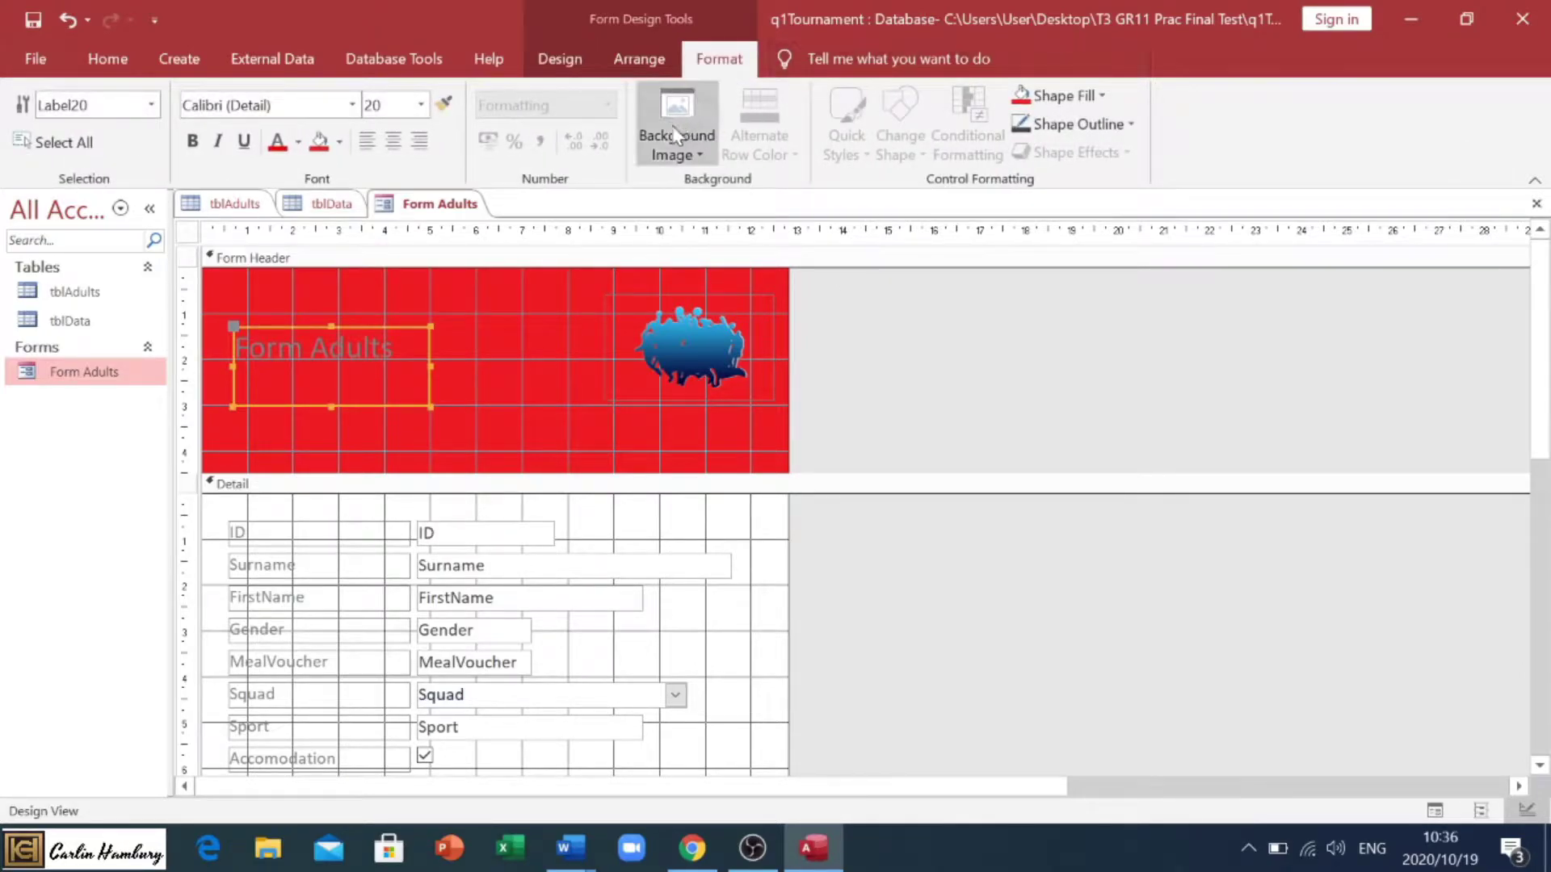
left_click(194, 145)
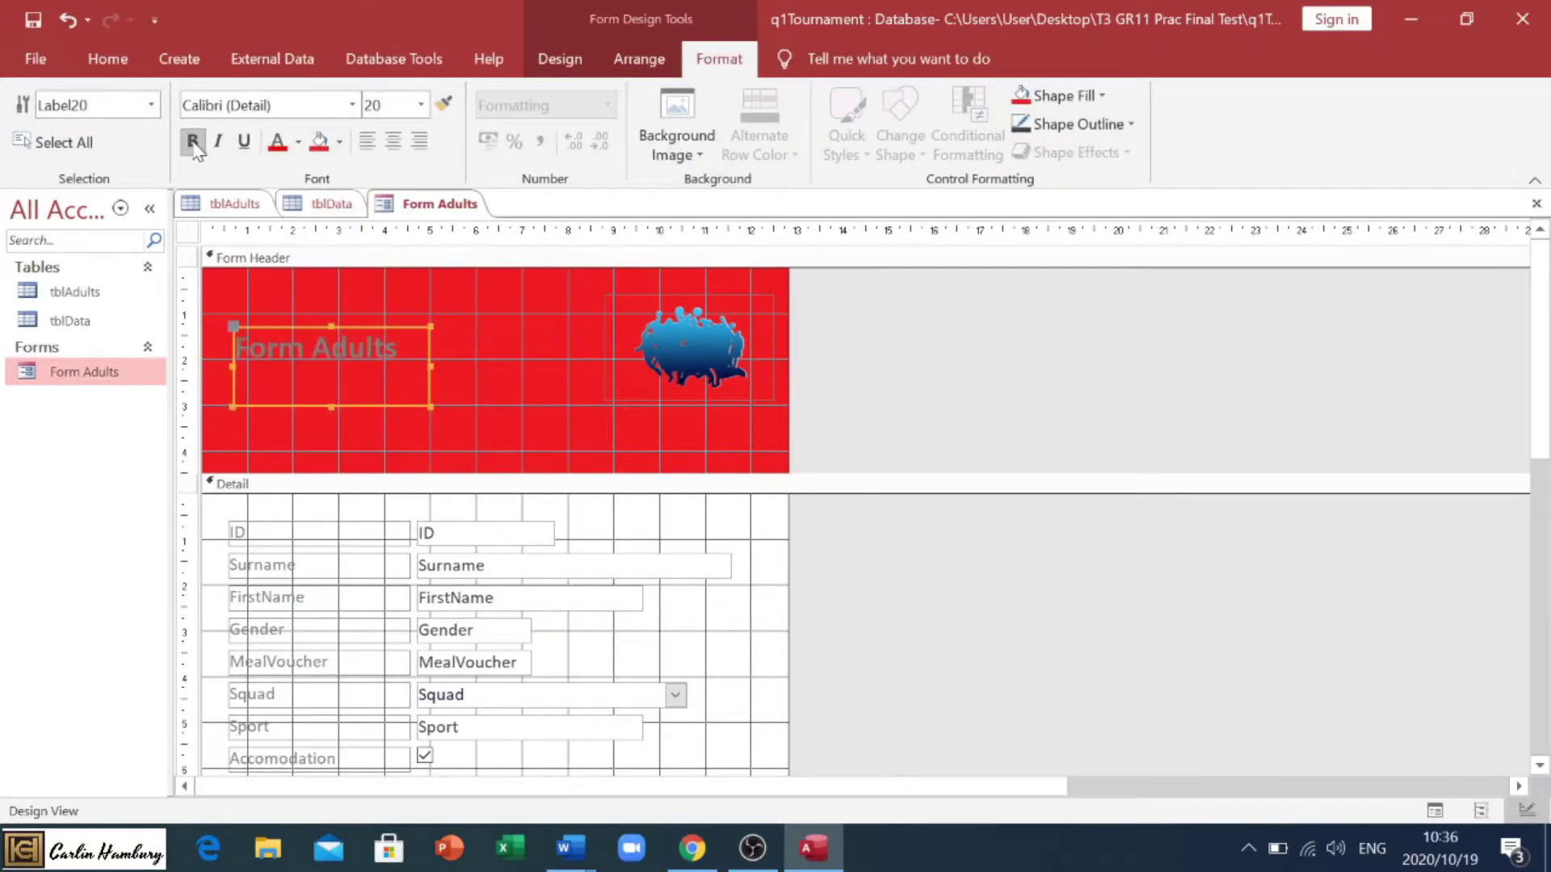
left_click(298, 143)
left_click(311, 163)
left_click(420, 105)
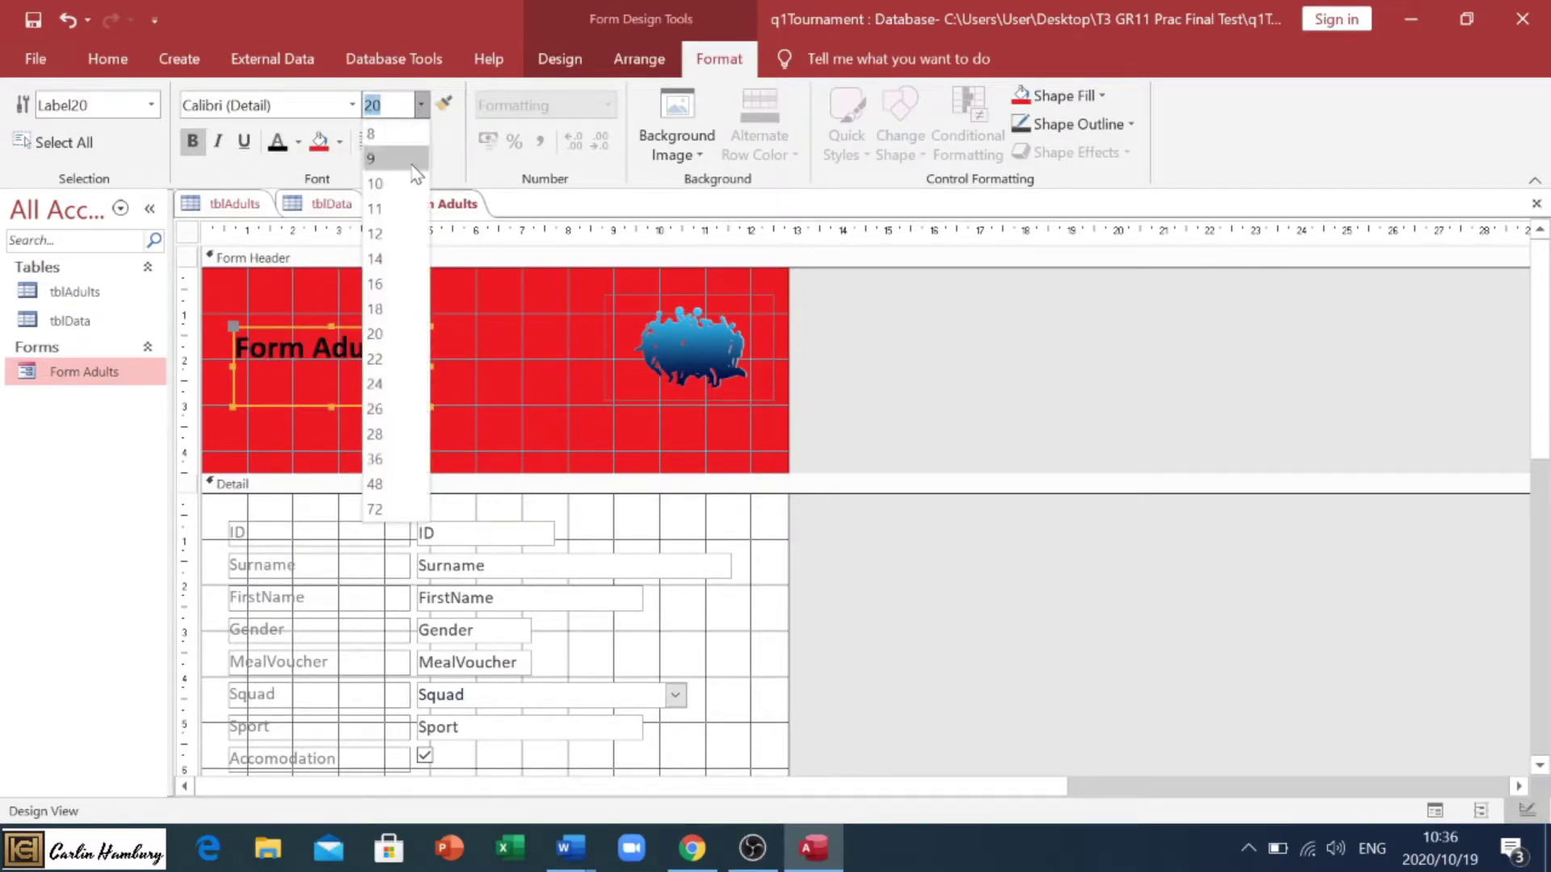
left_click(378, 459)
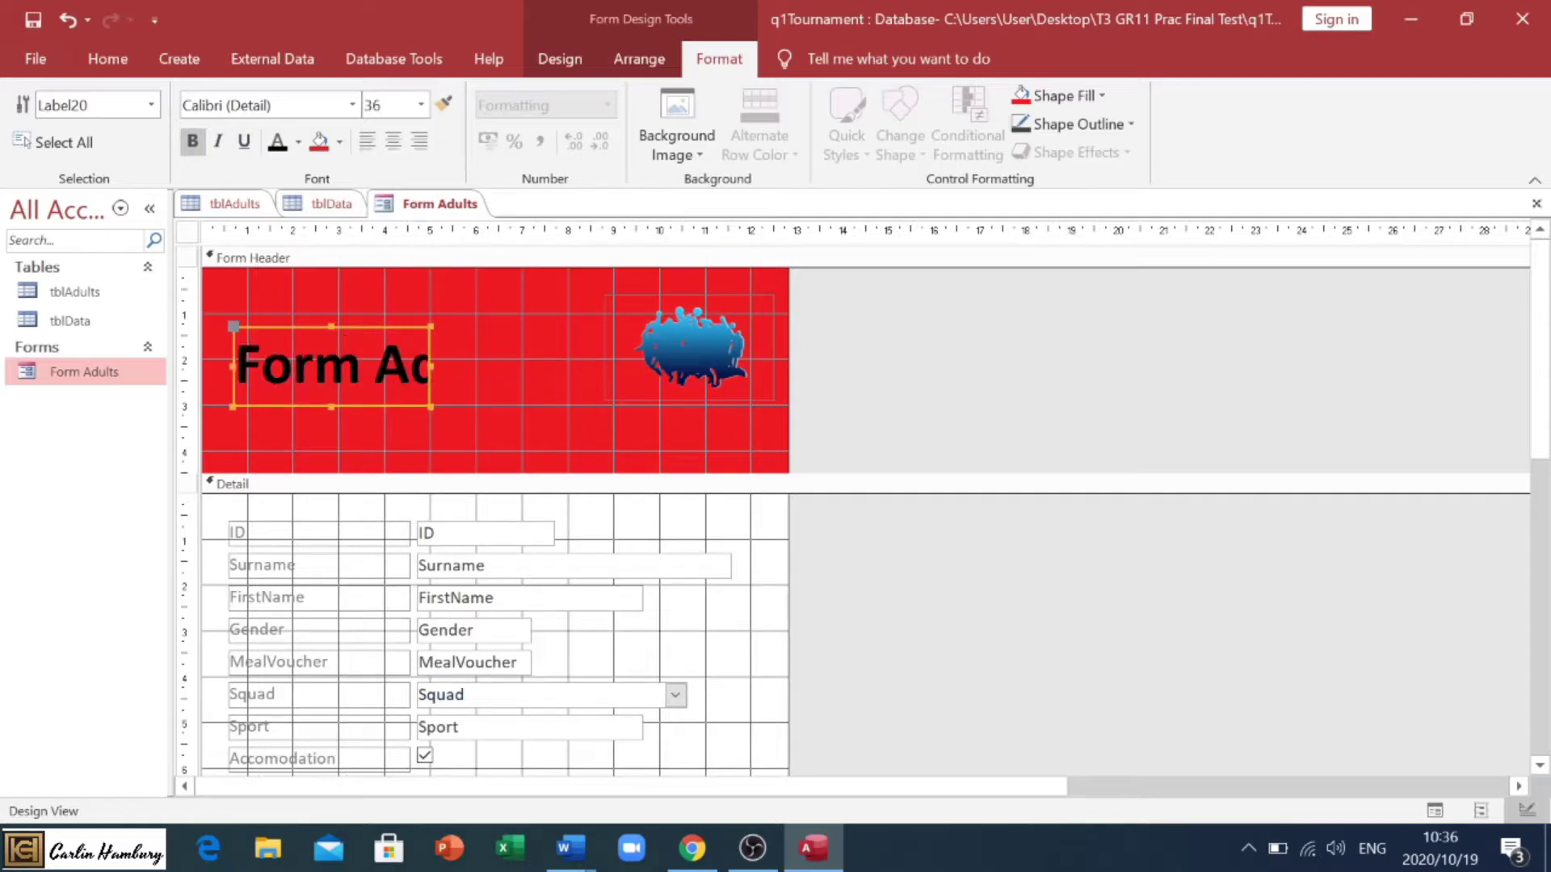
left_click_drag(431, 368, 503, 314)
Give the title label in the form header a thicker outline
left_click(1132, 125)
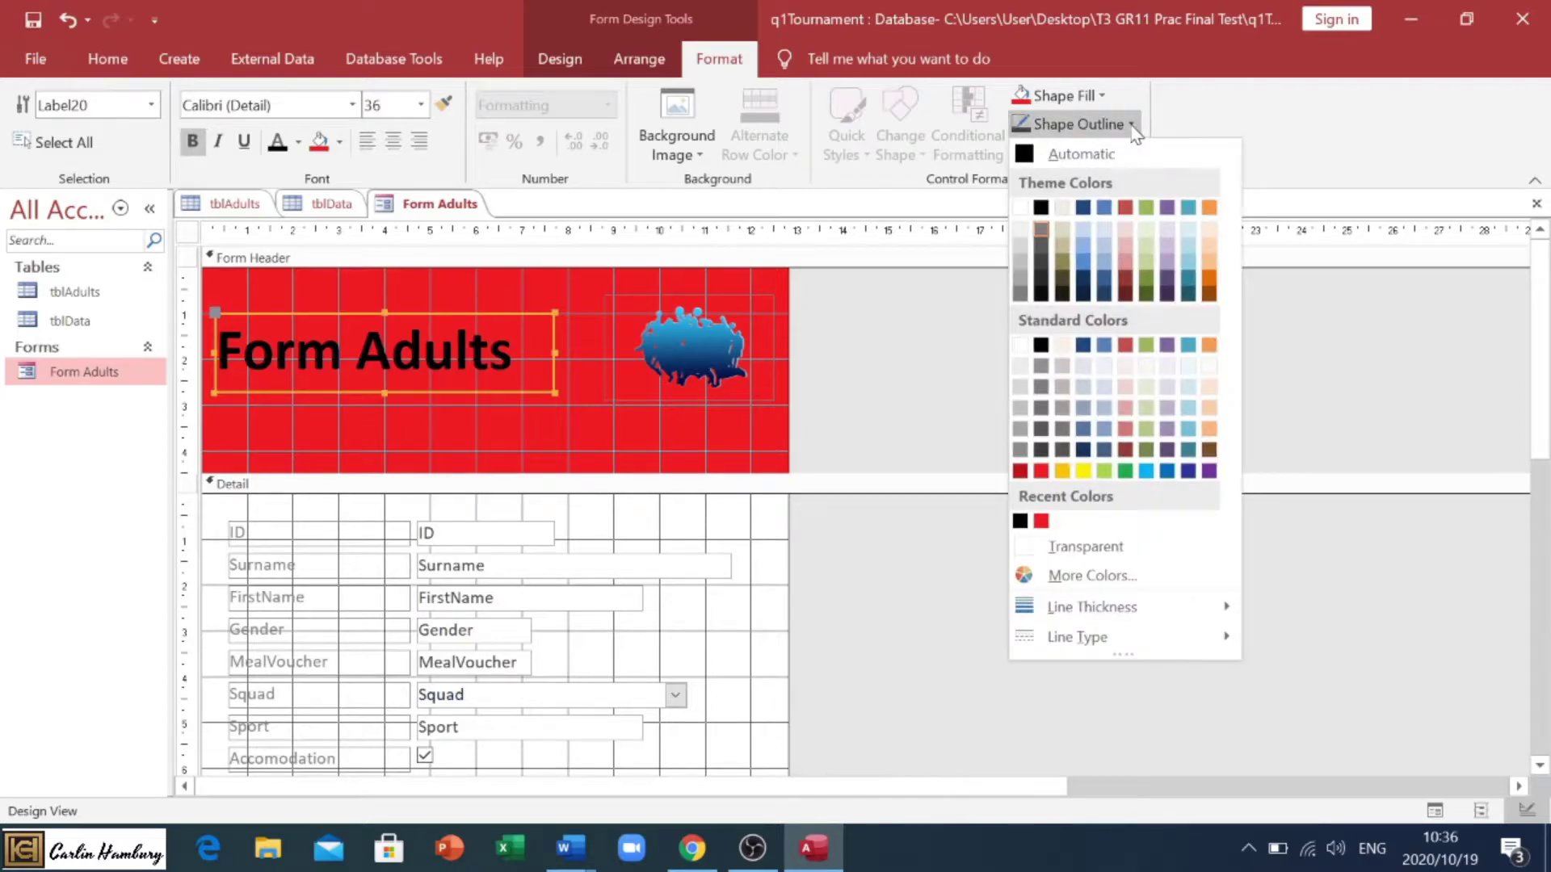
left_click(1133, 127)
left_click(1134, 128)
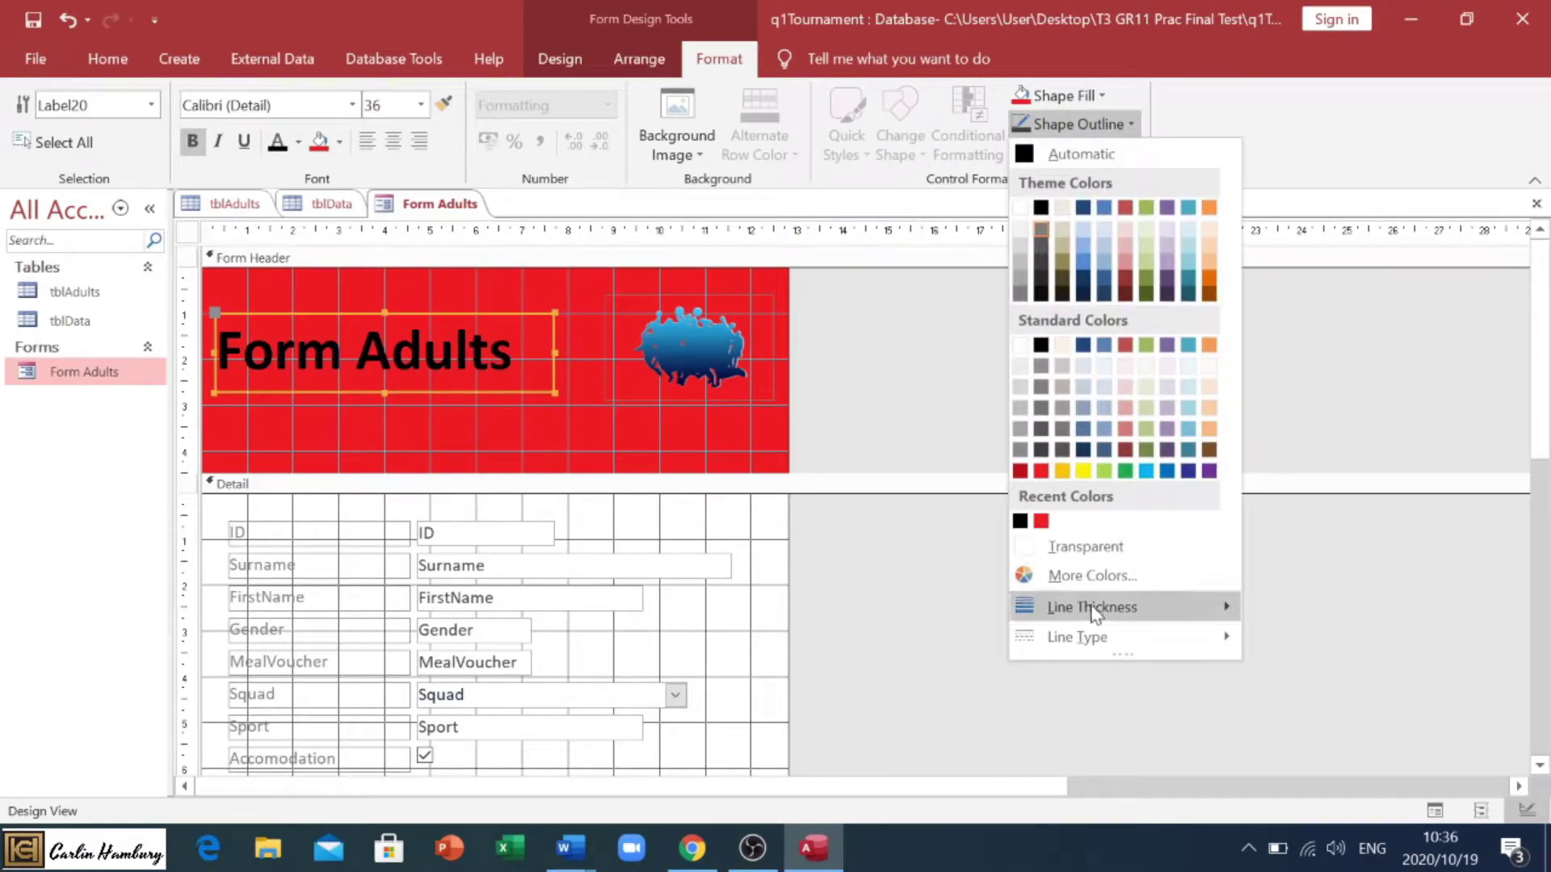
mouse_move(1095, 614)
left_click(1263, 659)
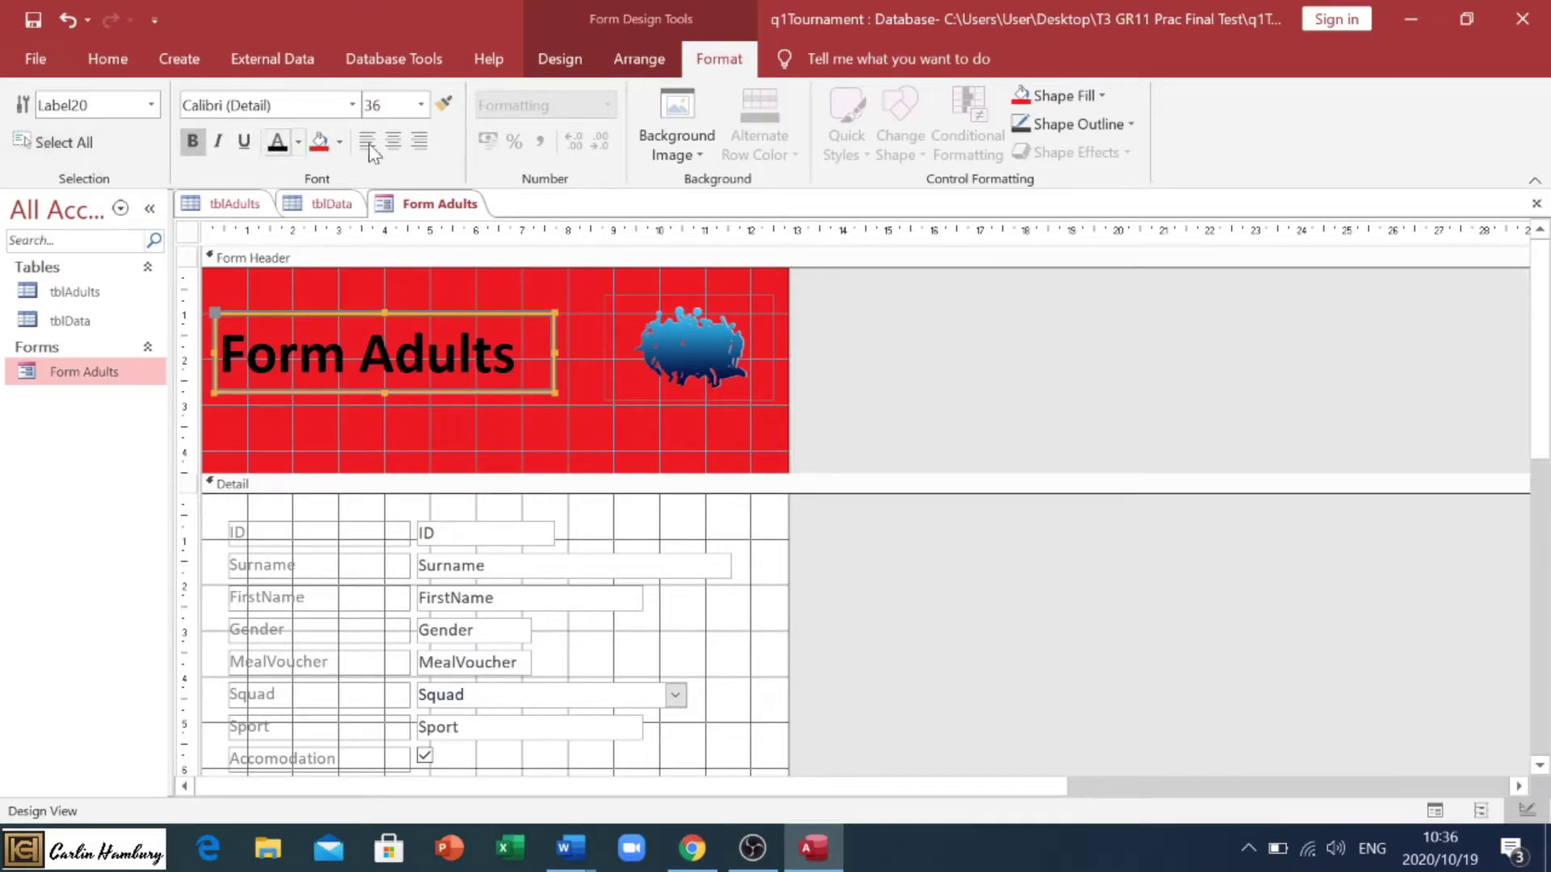
Switch Form Adults from Design View to Form View to display the formatted header
left_click(566, 57)
left_click(105, 59)
left_click(35, 145)
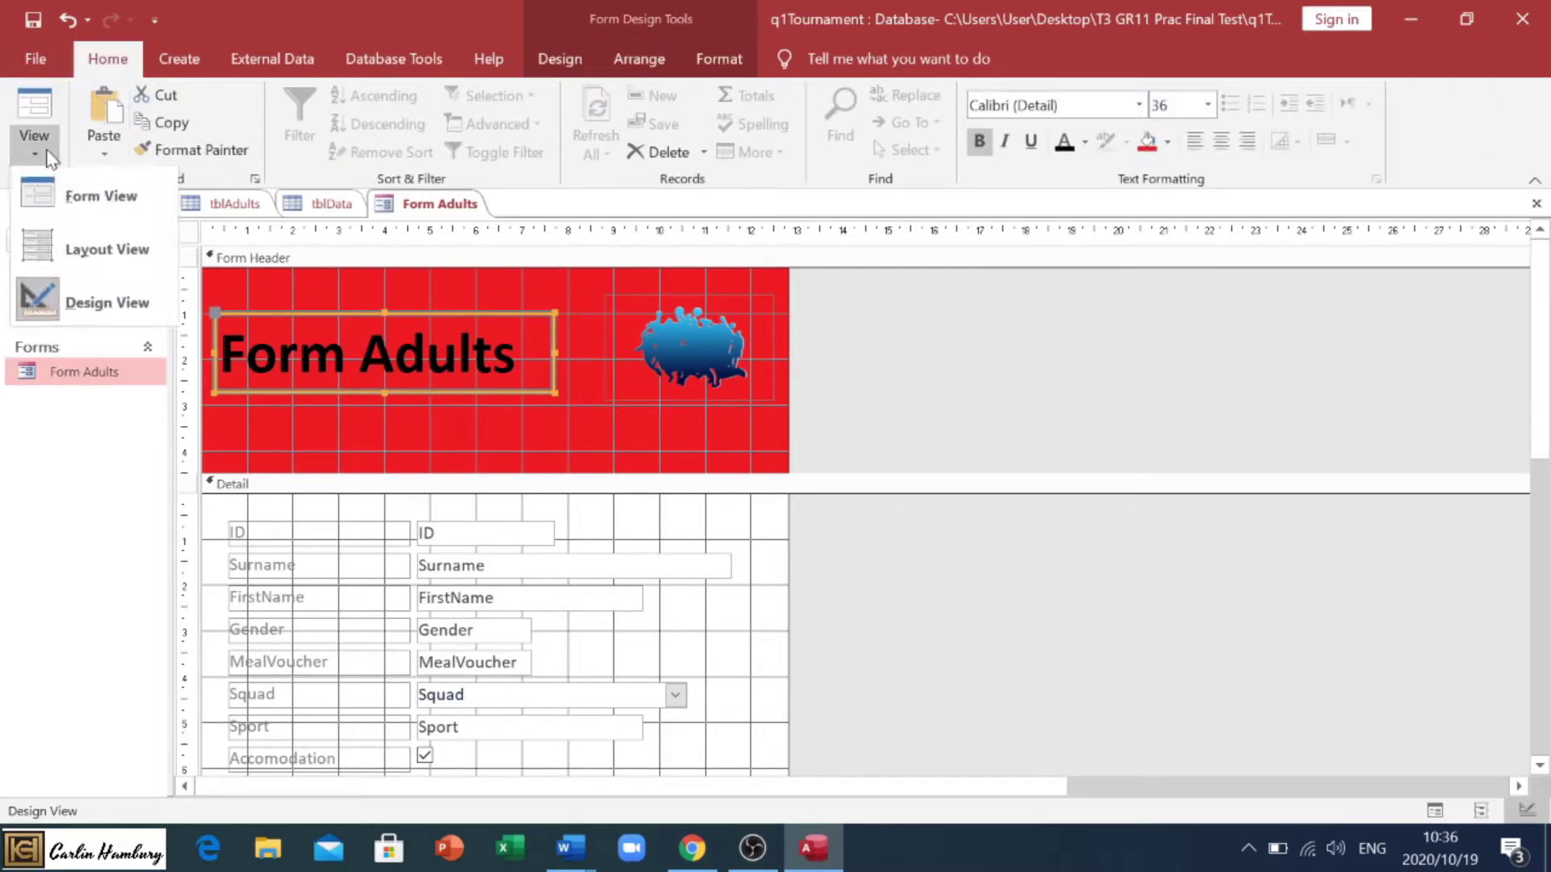
left_click(50, 191)
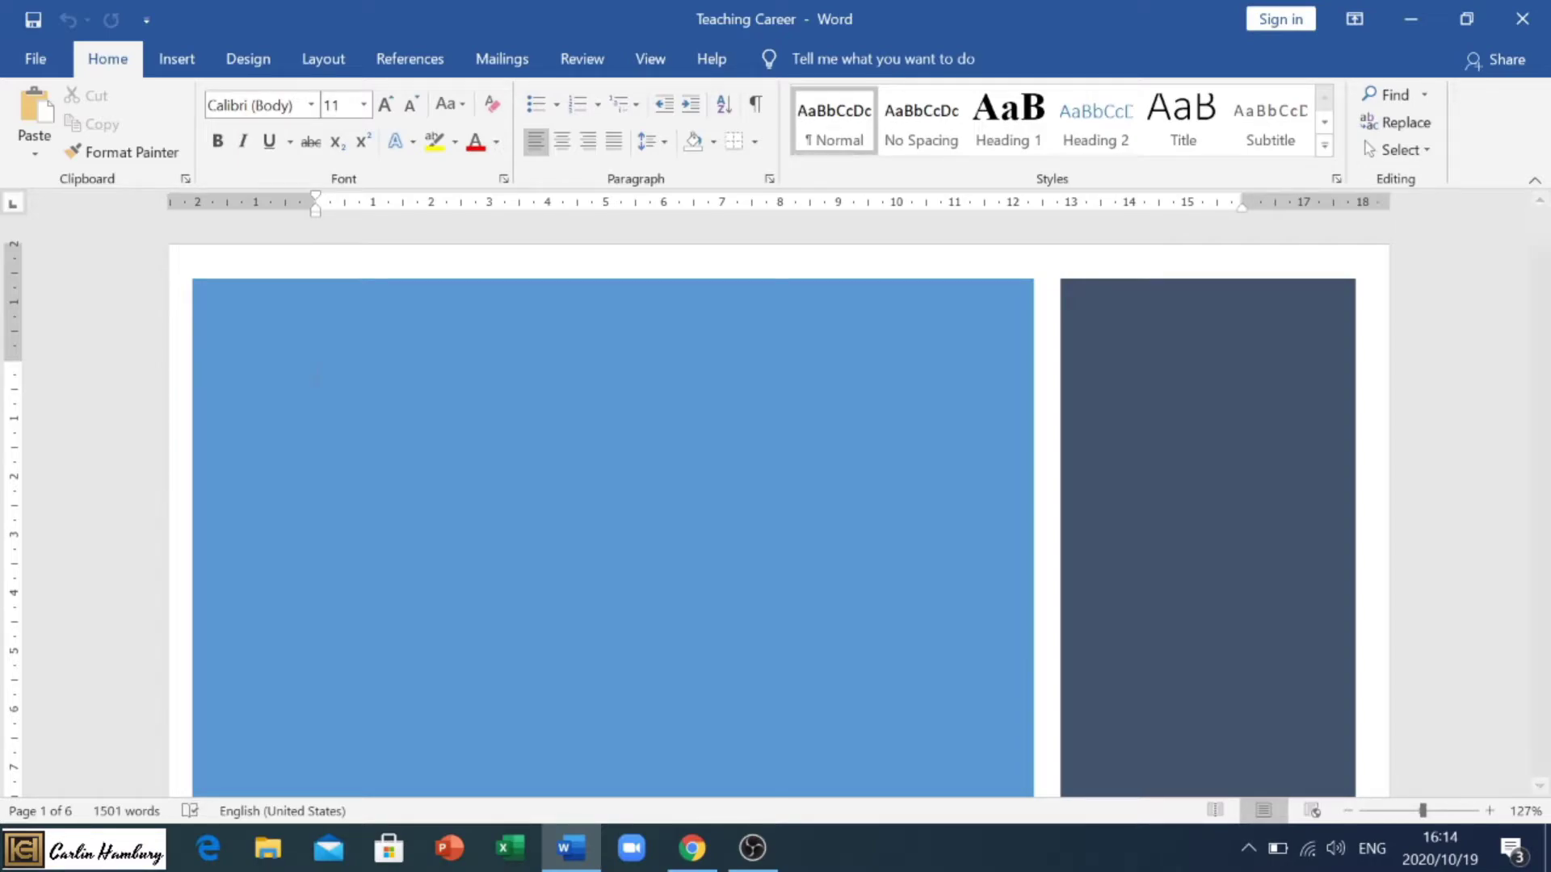
Look through the whole Teaching Career Word document, from the cover page to the web link at the end
scroll(910, 412, "down", 5)
scroll(904, 419, "down", 4)
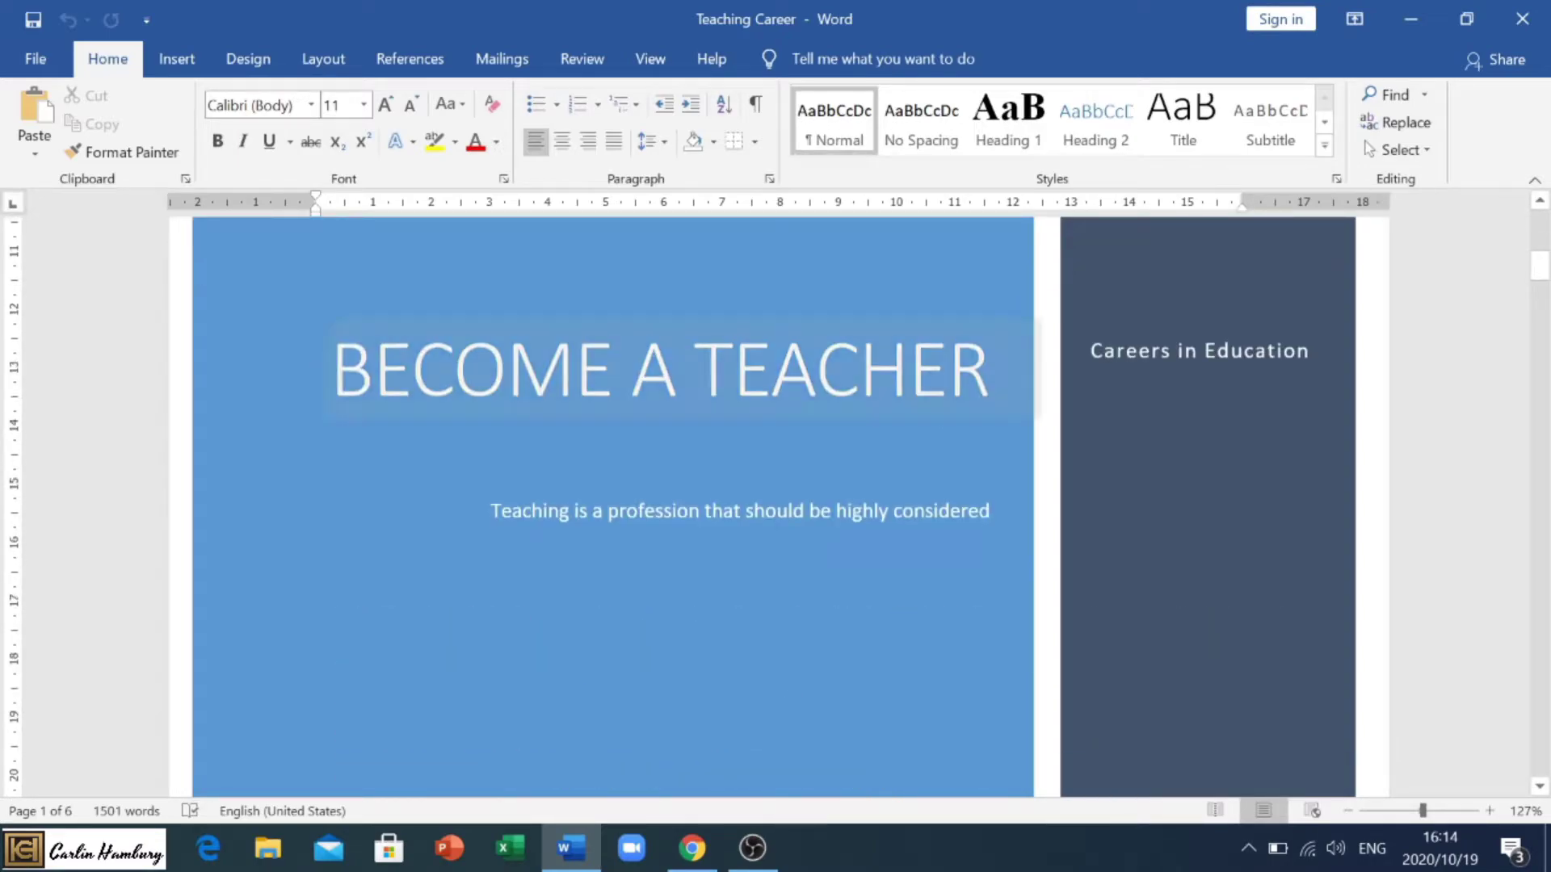
scroll(778, 506, "down", 7)
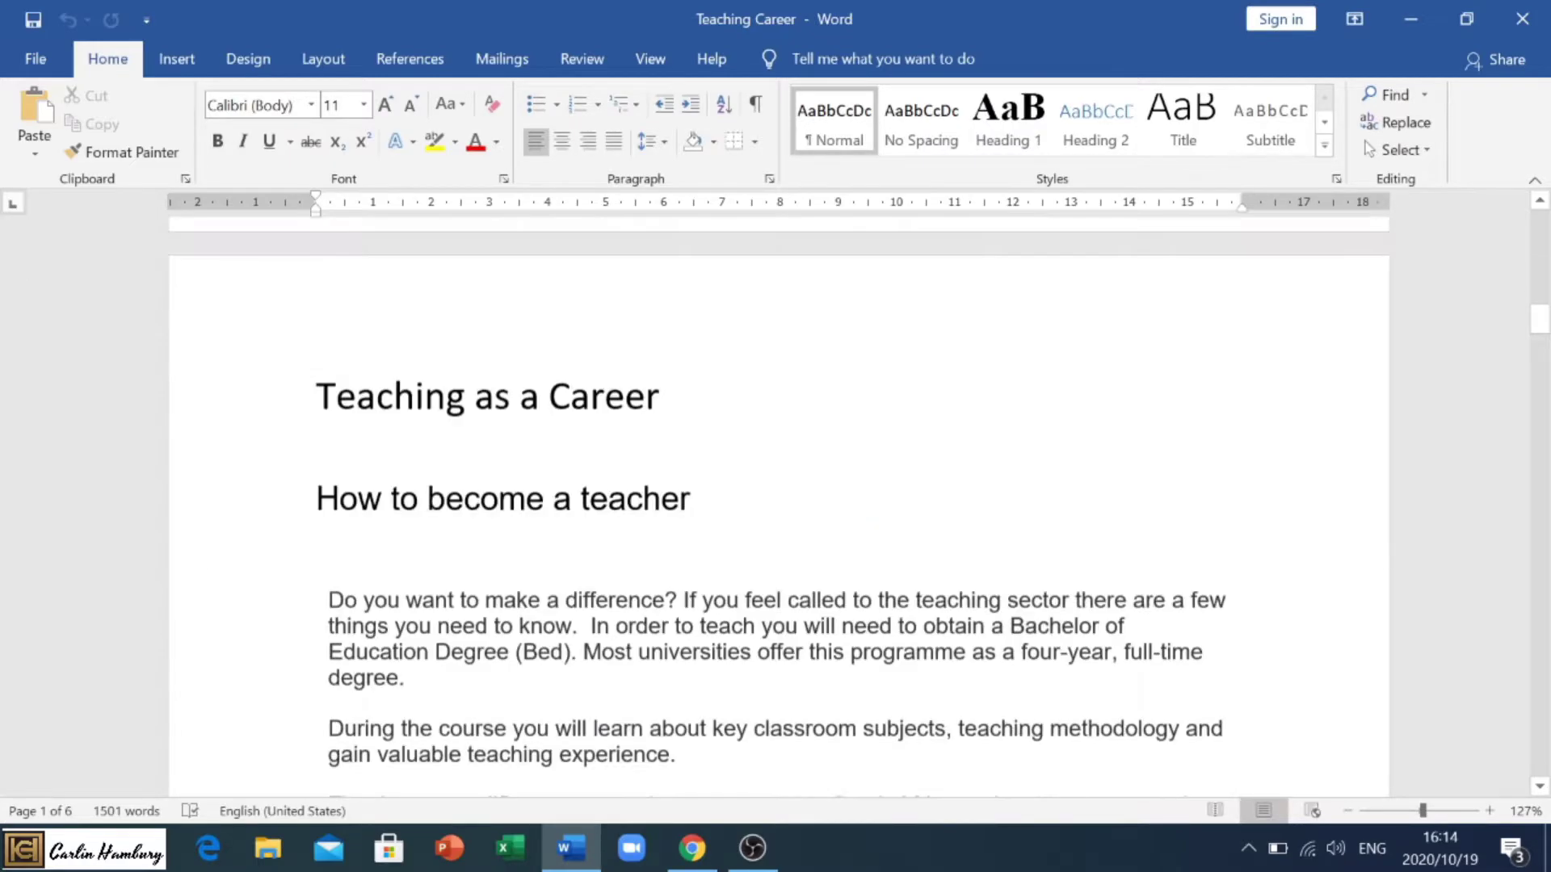
scroll(778, 506, "down", 9)
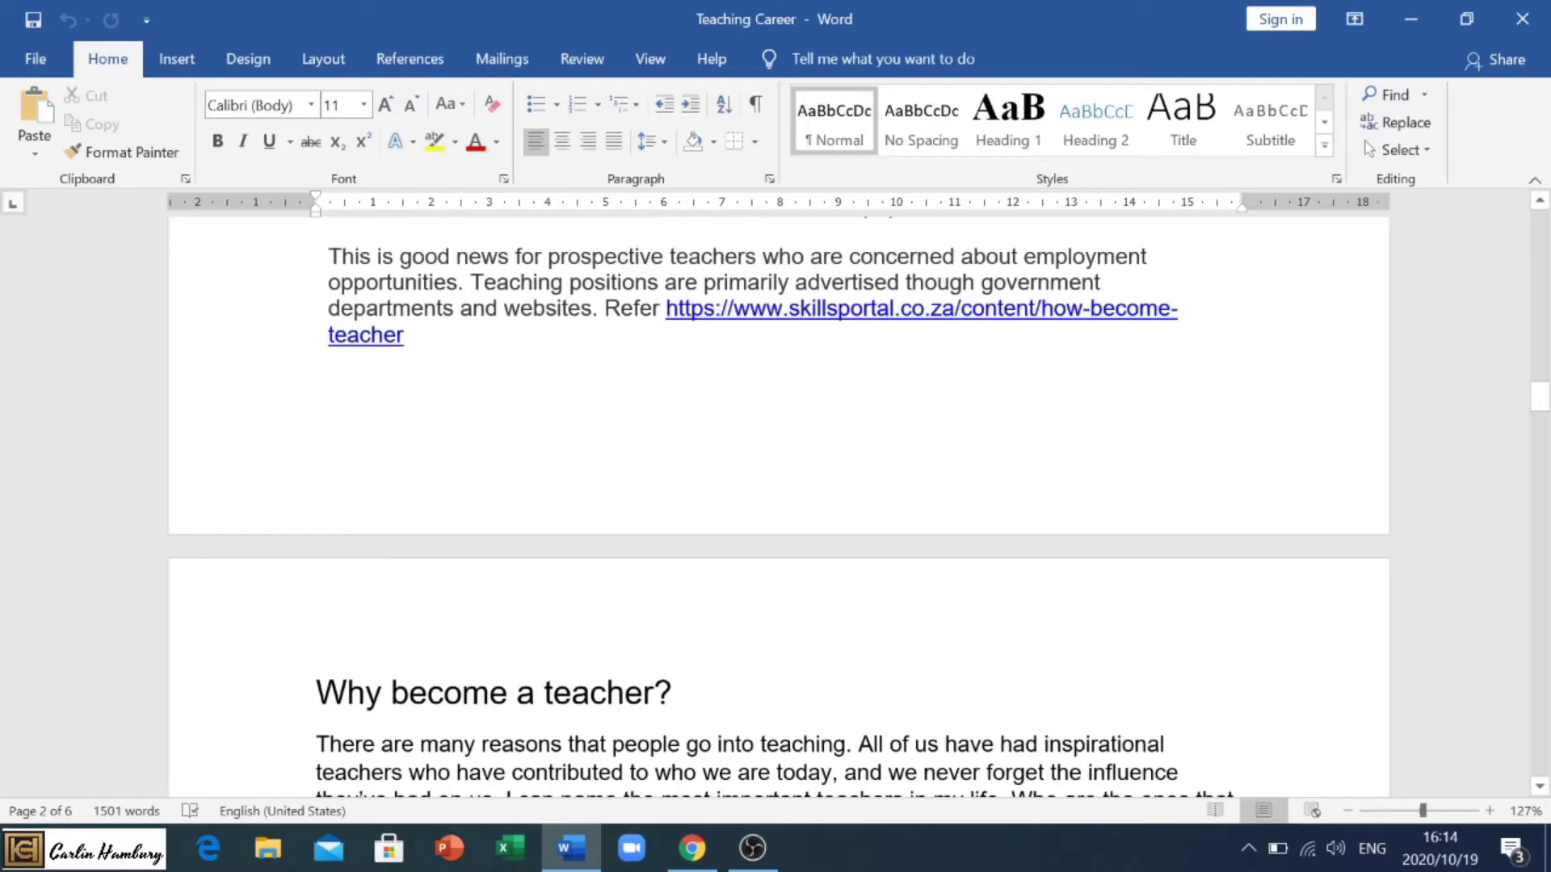
scroll(889, 547, "down", 7)
scroll(778, 506, "down", 7)
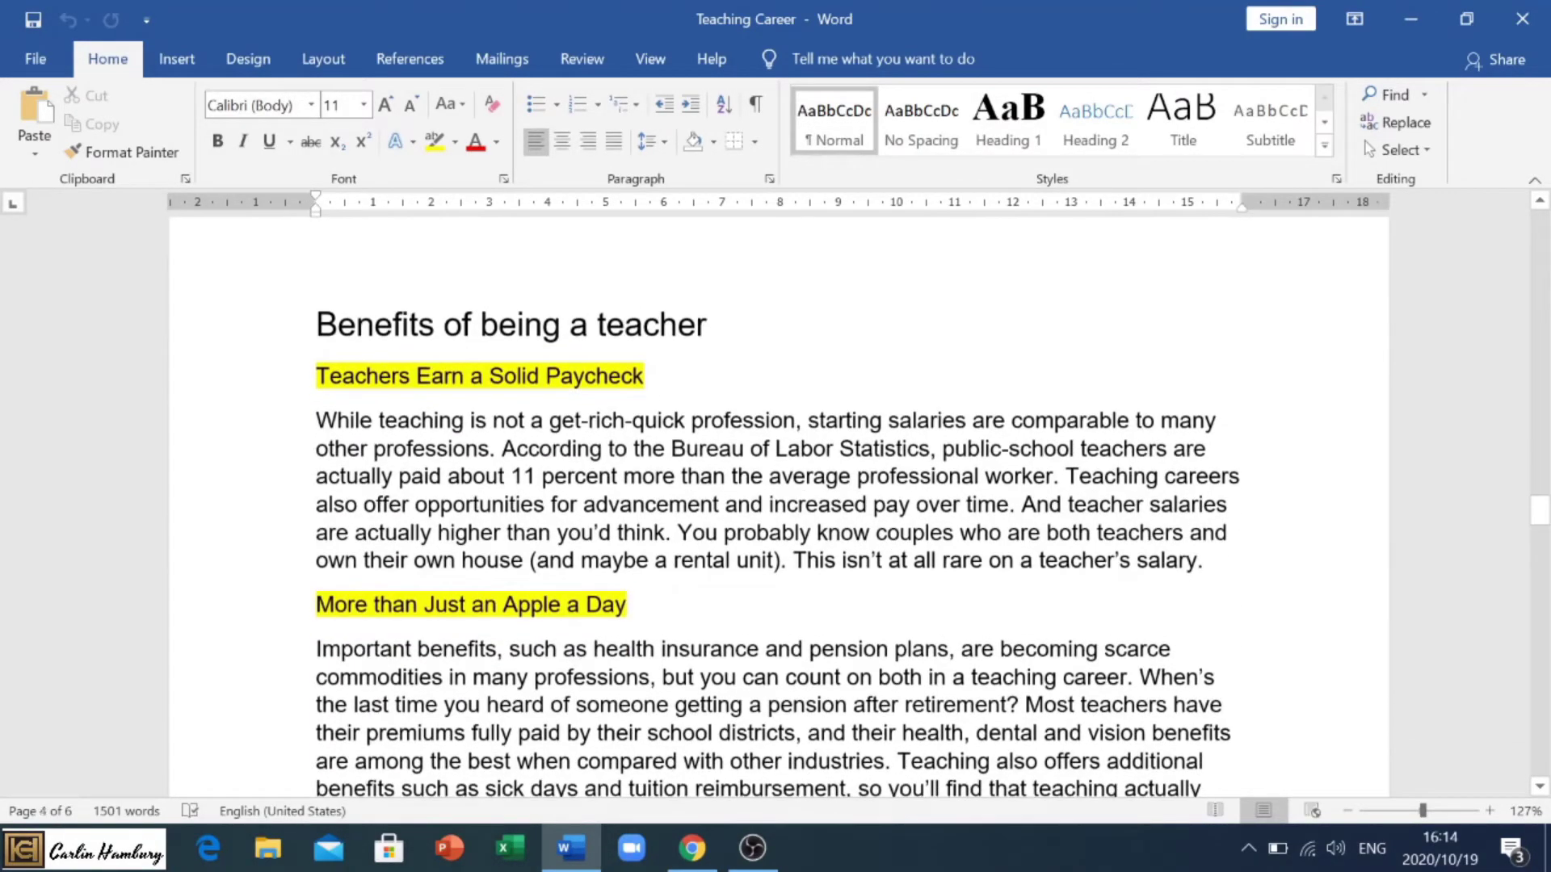
scroll(778, 506, "down", 10)
scroll(778, 506, "down", 10)
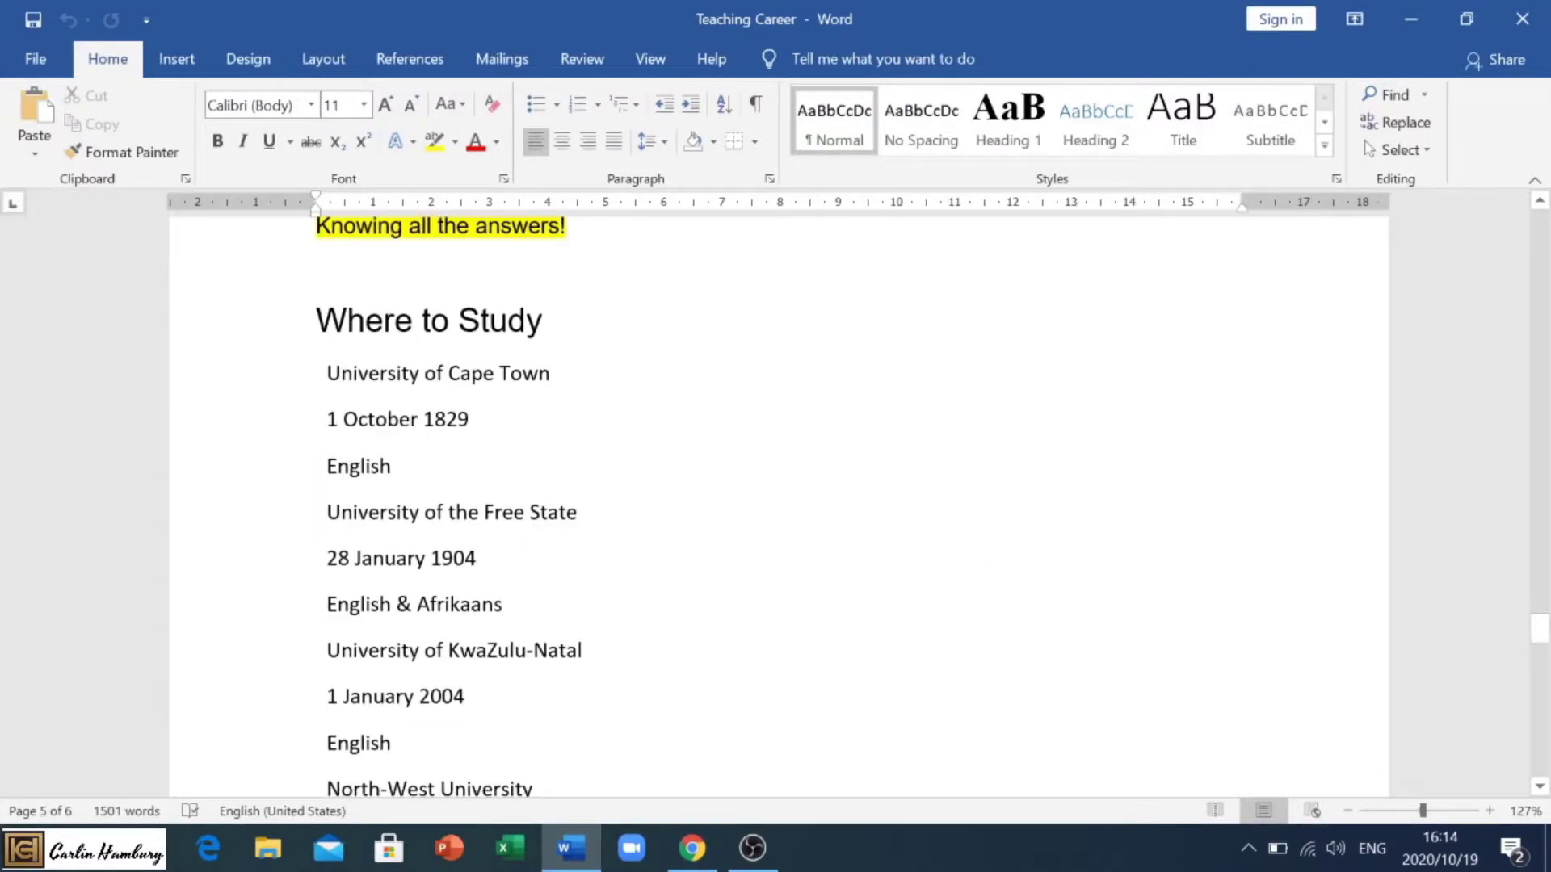
scroll(778, 507, "down", 12)
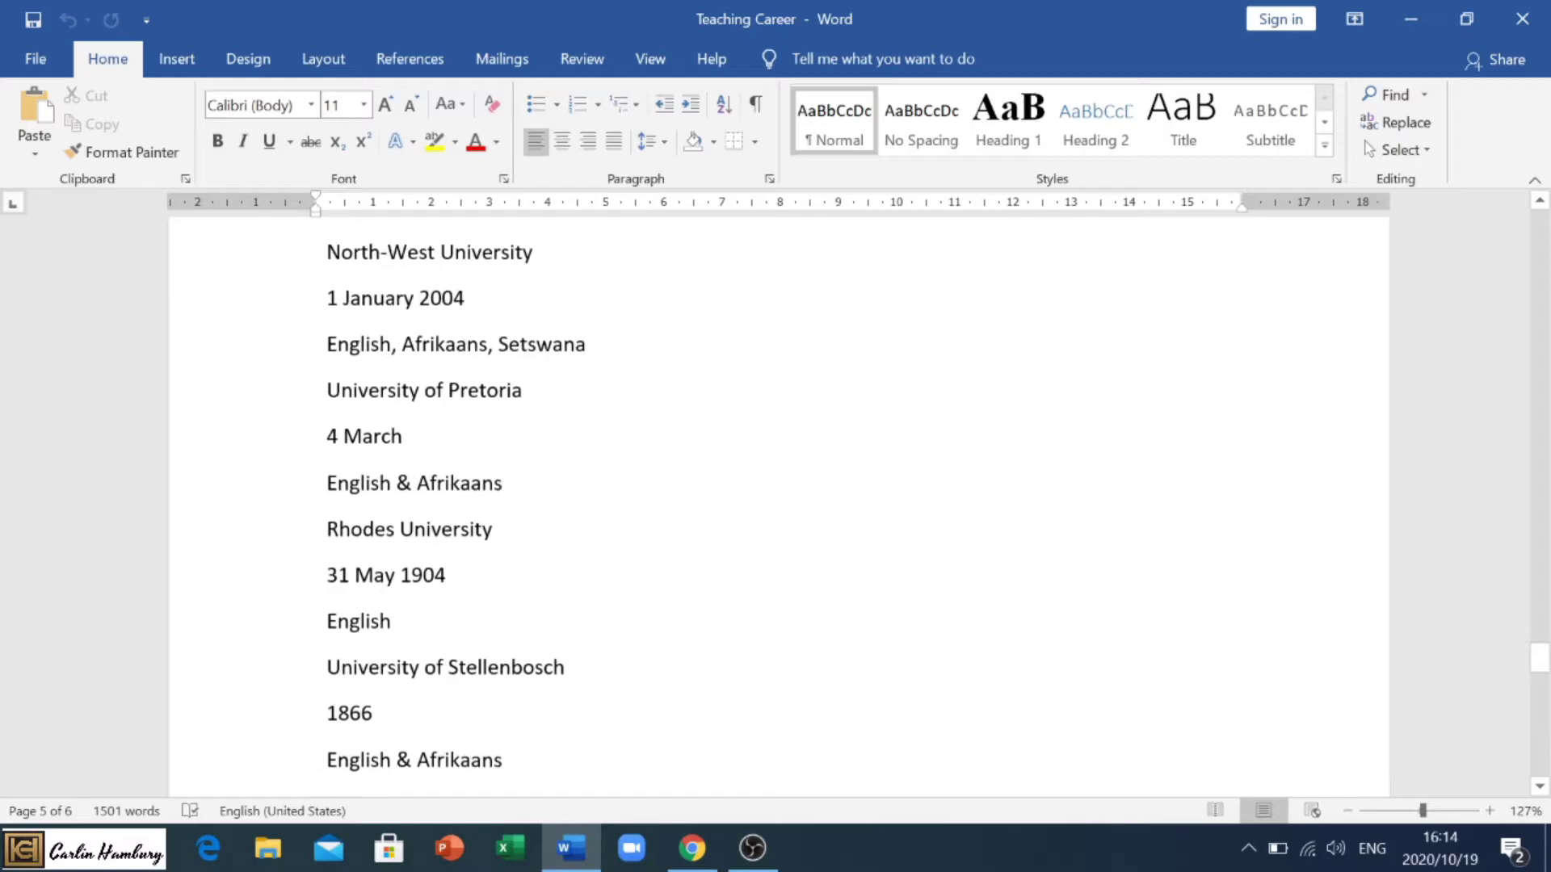
scroll(778, 507, "down", 3)
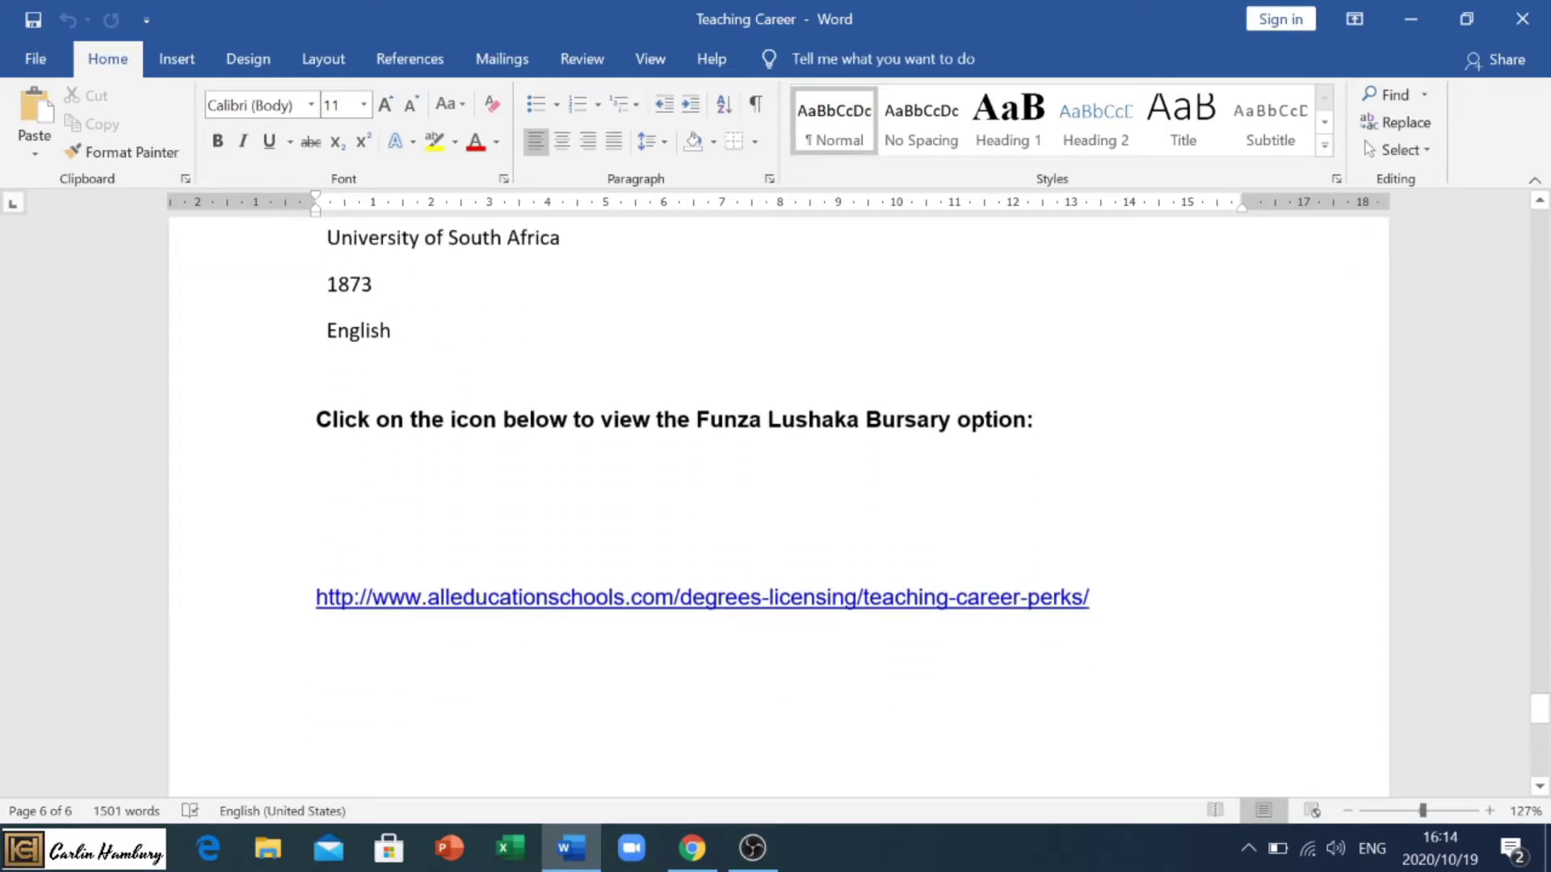
scroll(778, 506, "down", 10)
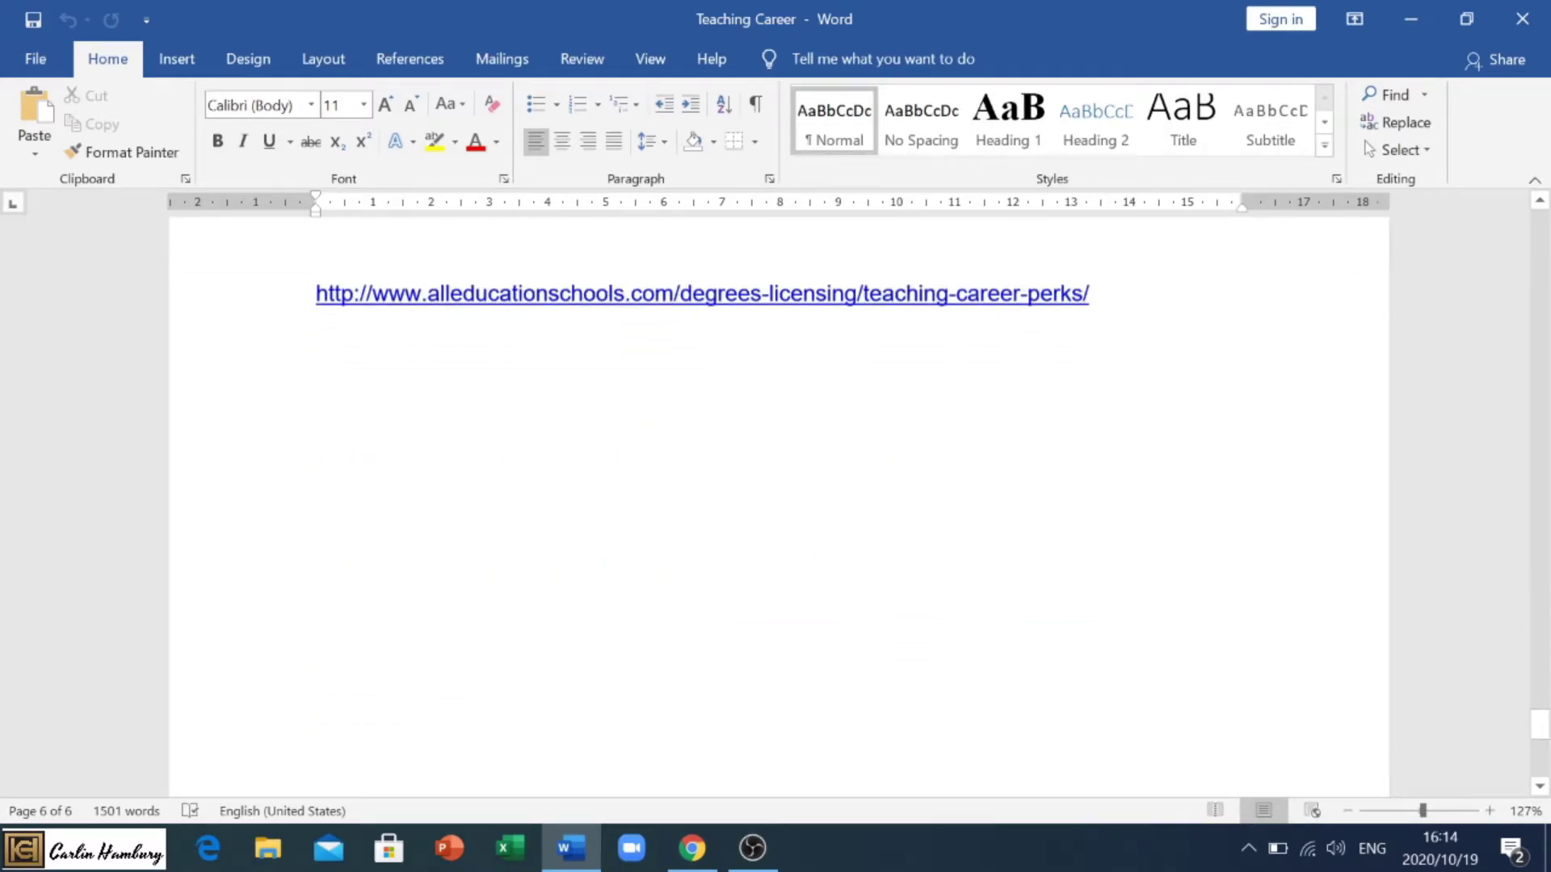
scroll(778, 506, "down", 8)
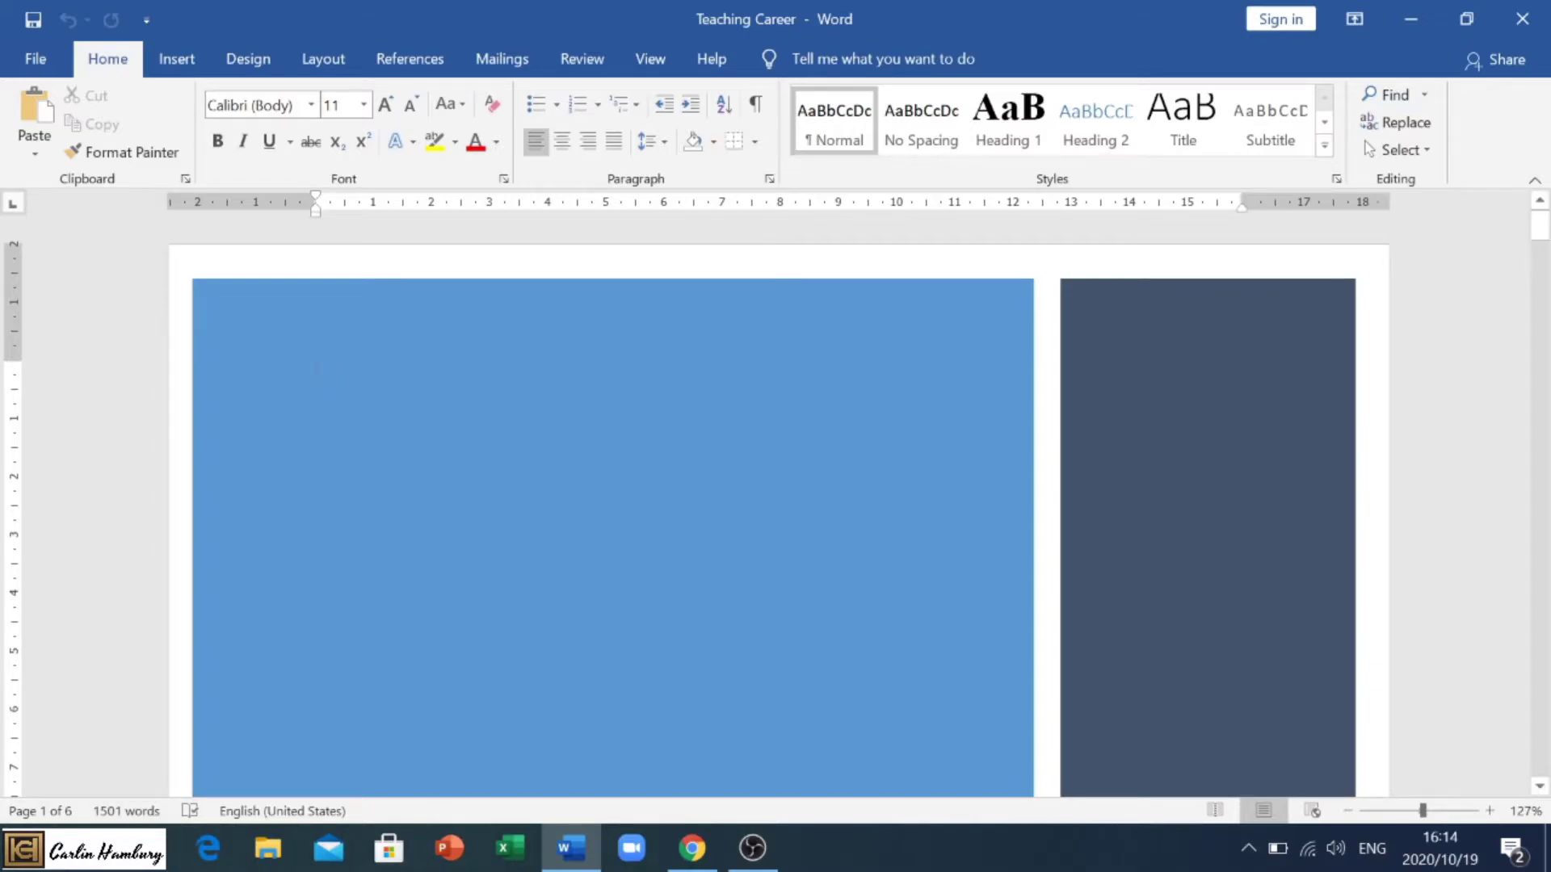
Replace the existing cover page with the built-in Motion cover page
scroll(614, 517, "down", 10)
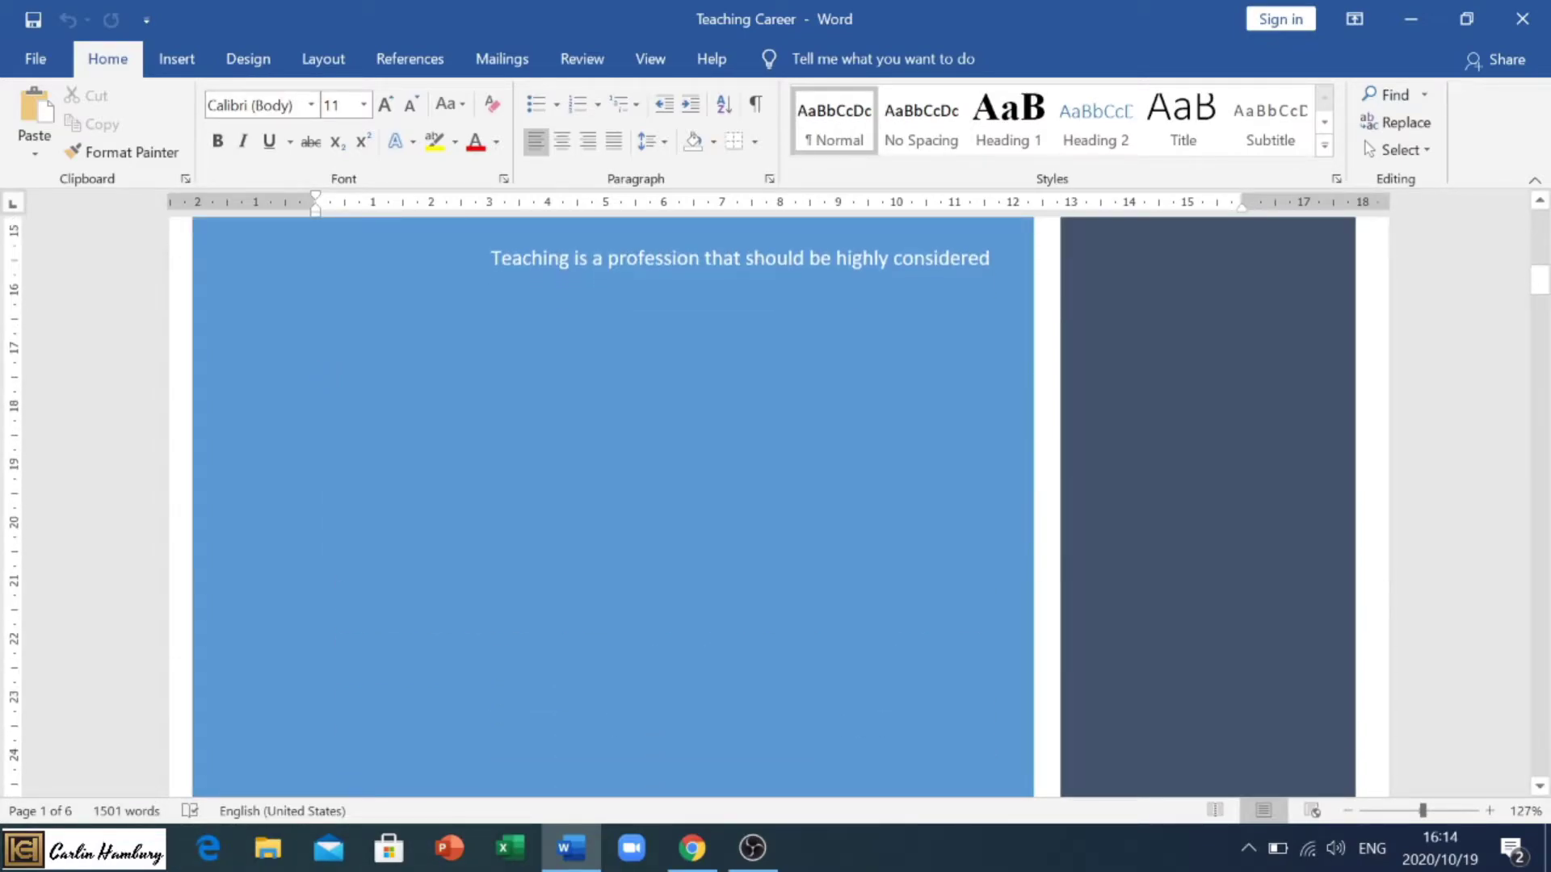
left_click(365, 288)
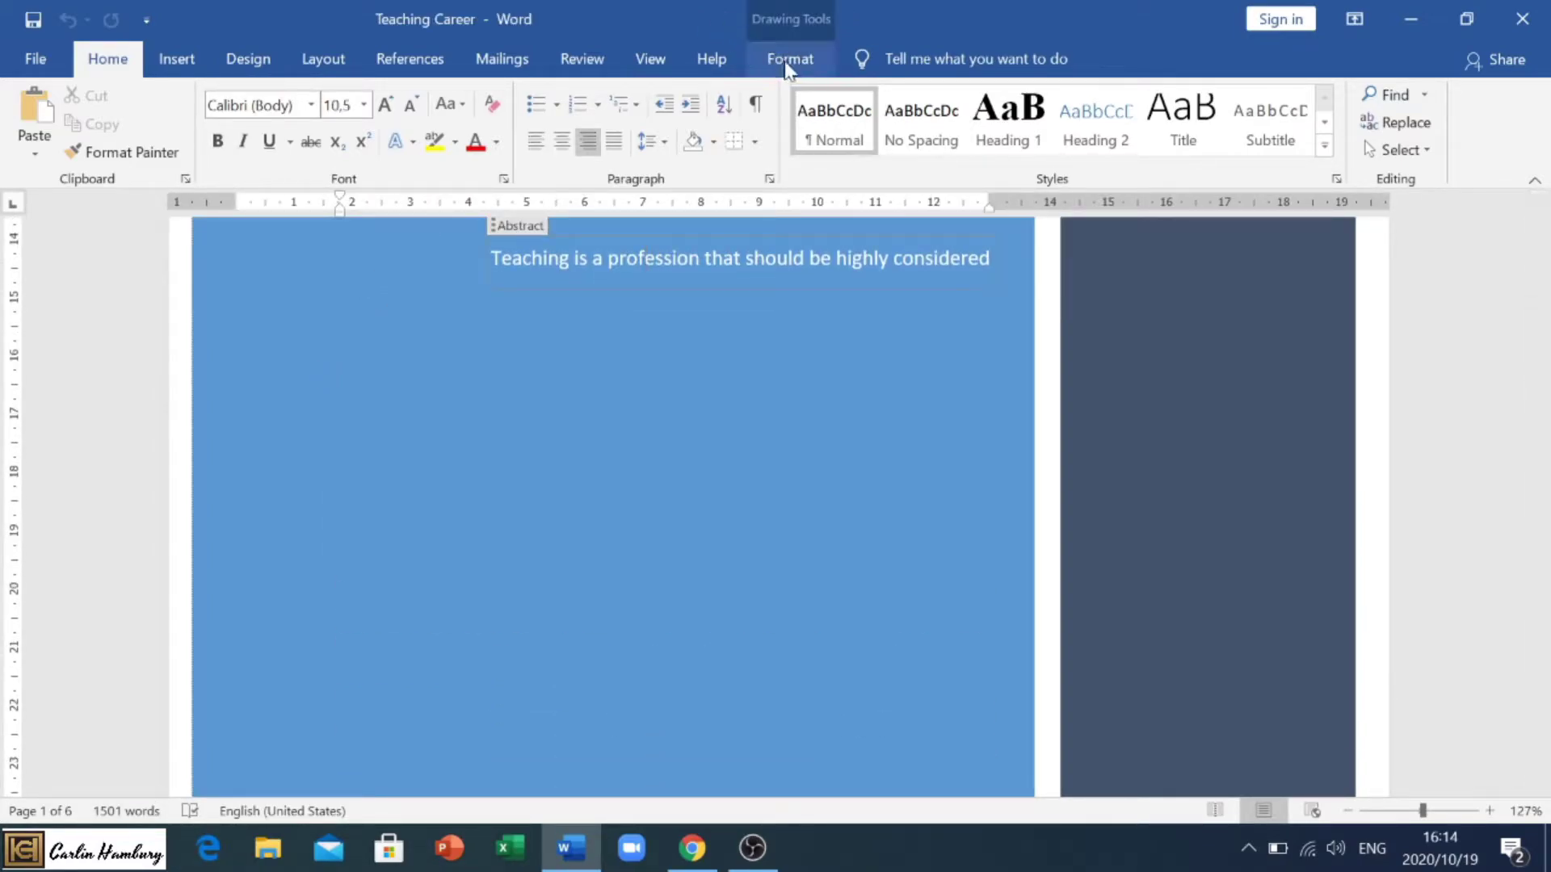
left_click(789, 64)
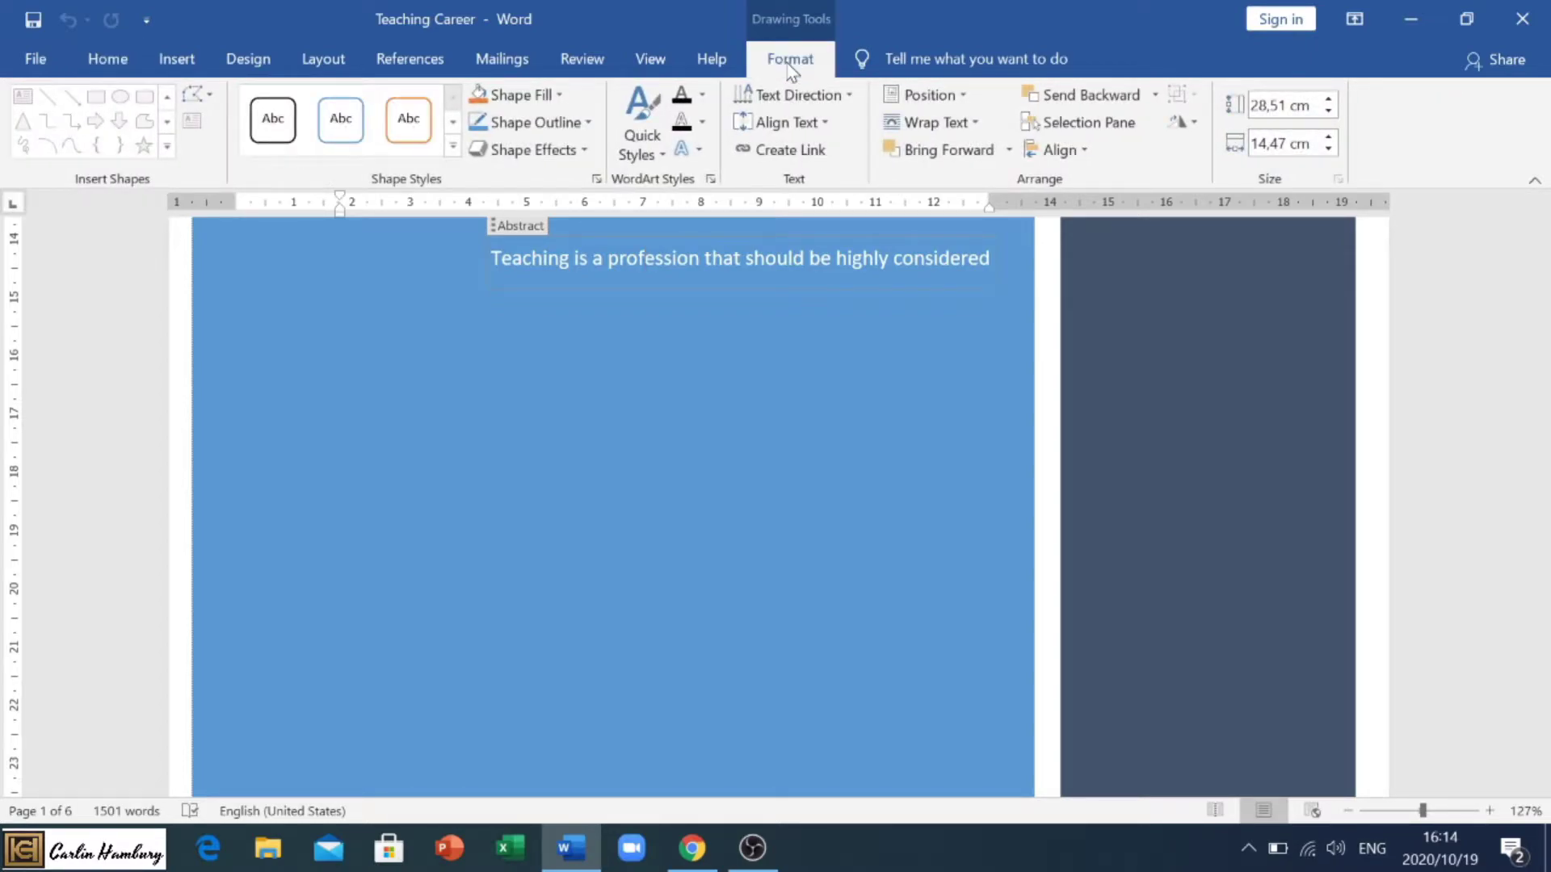
left_click(176, 64)
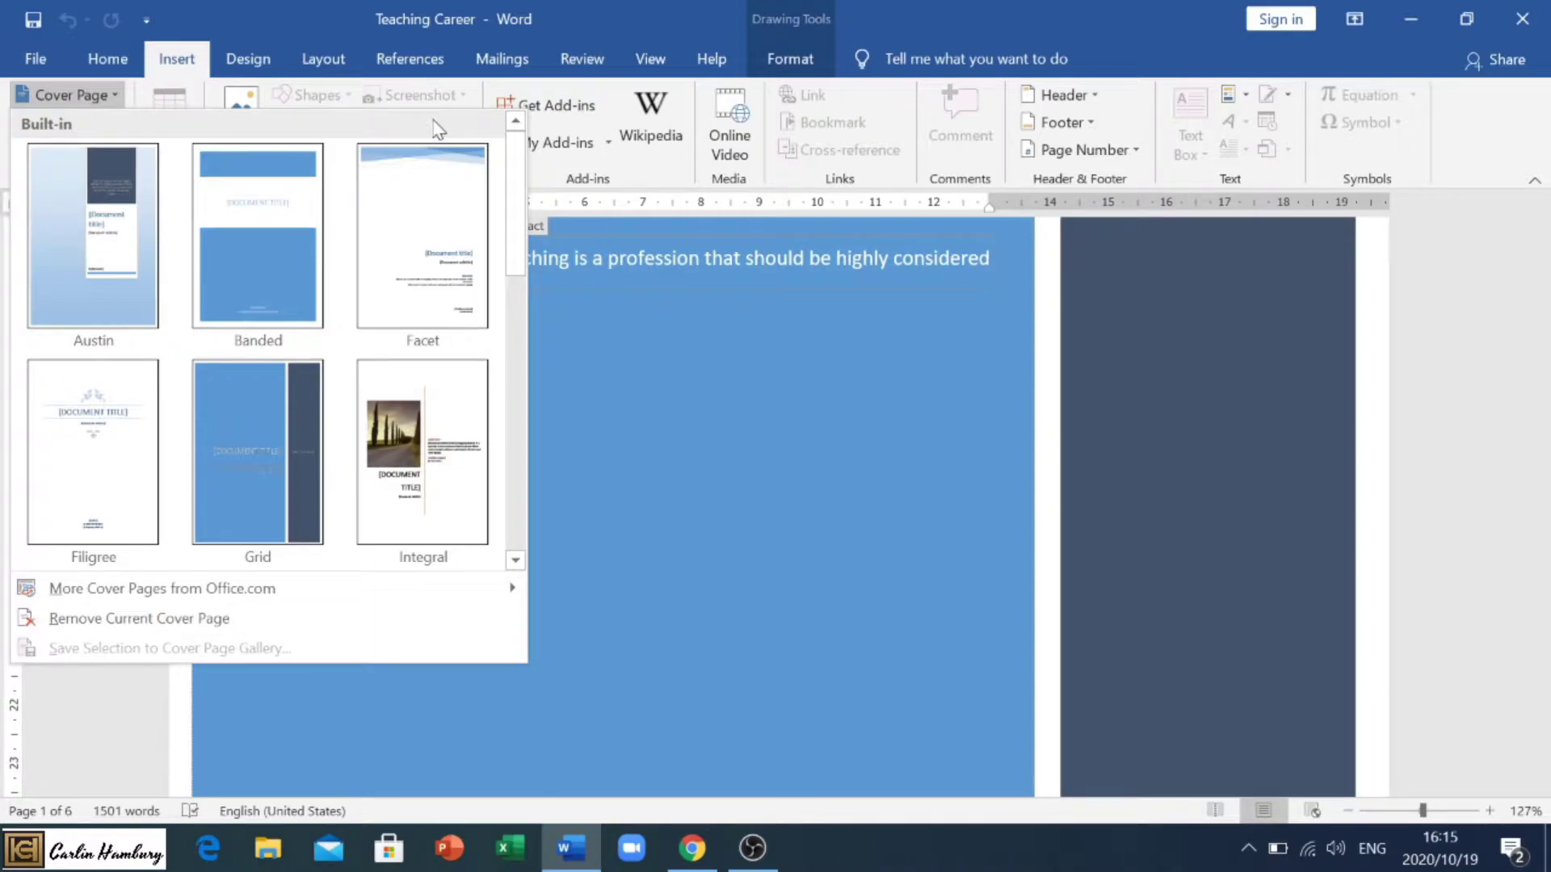
left_click_drag(513, 217, 515, 307)
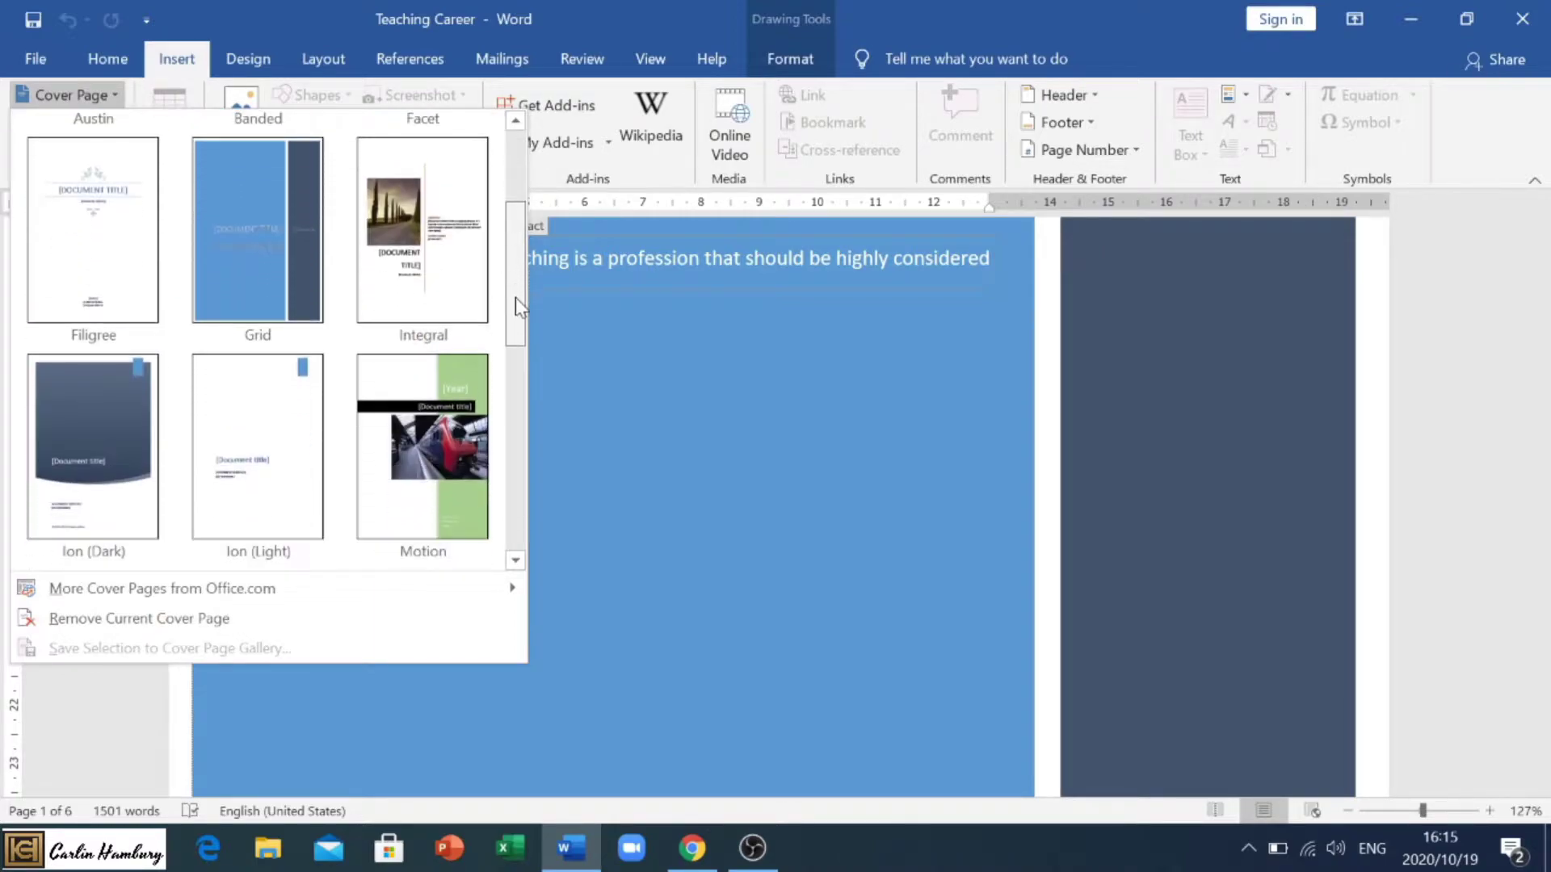
scroll(515, 307, "down", 2)
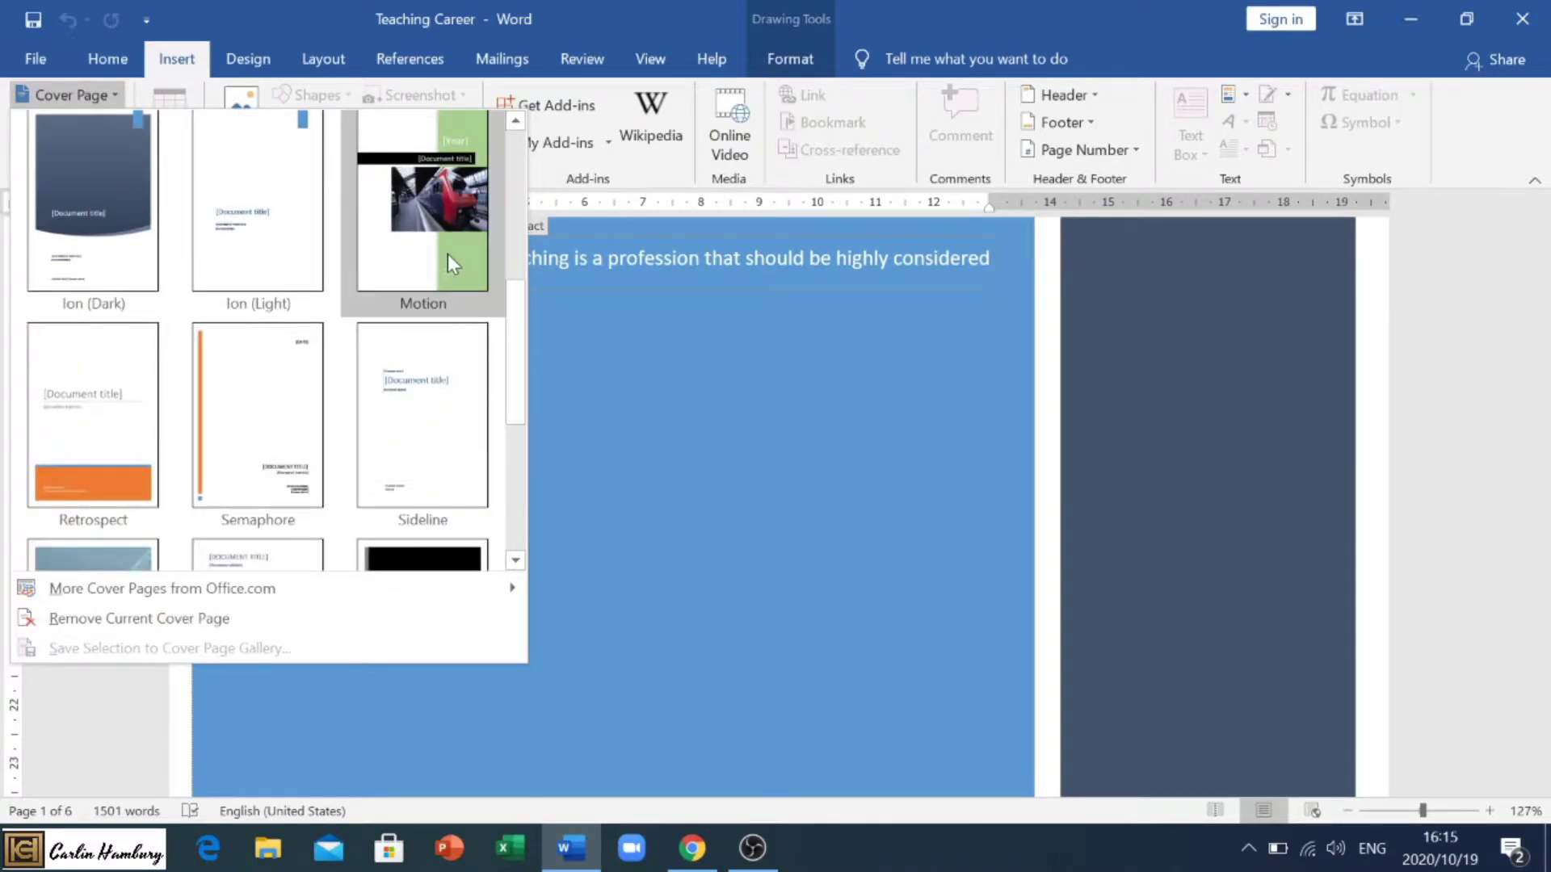
left_click(447, 253)
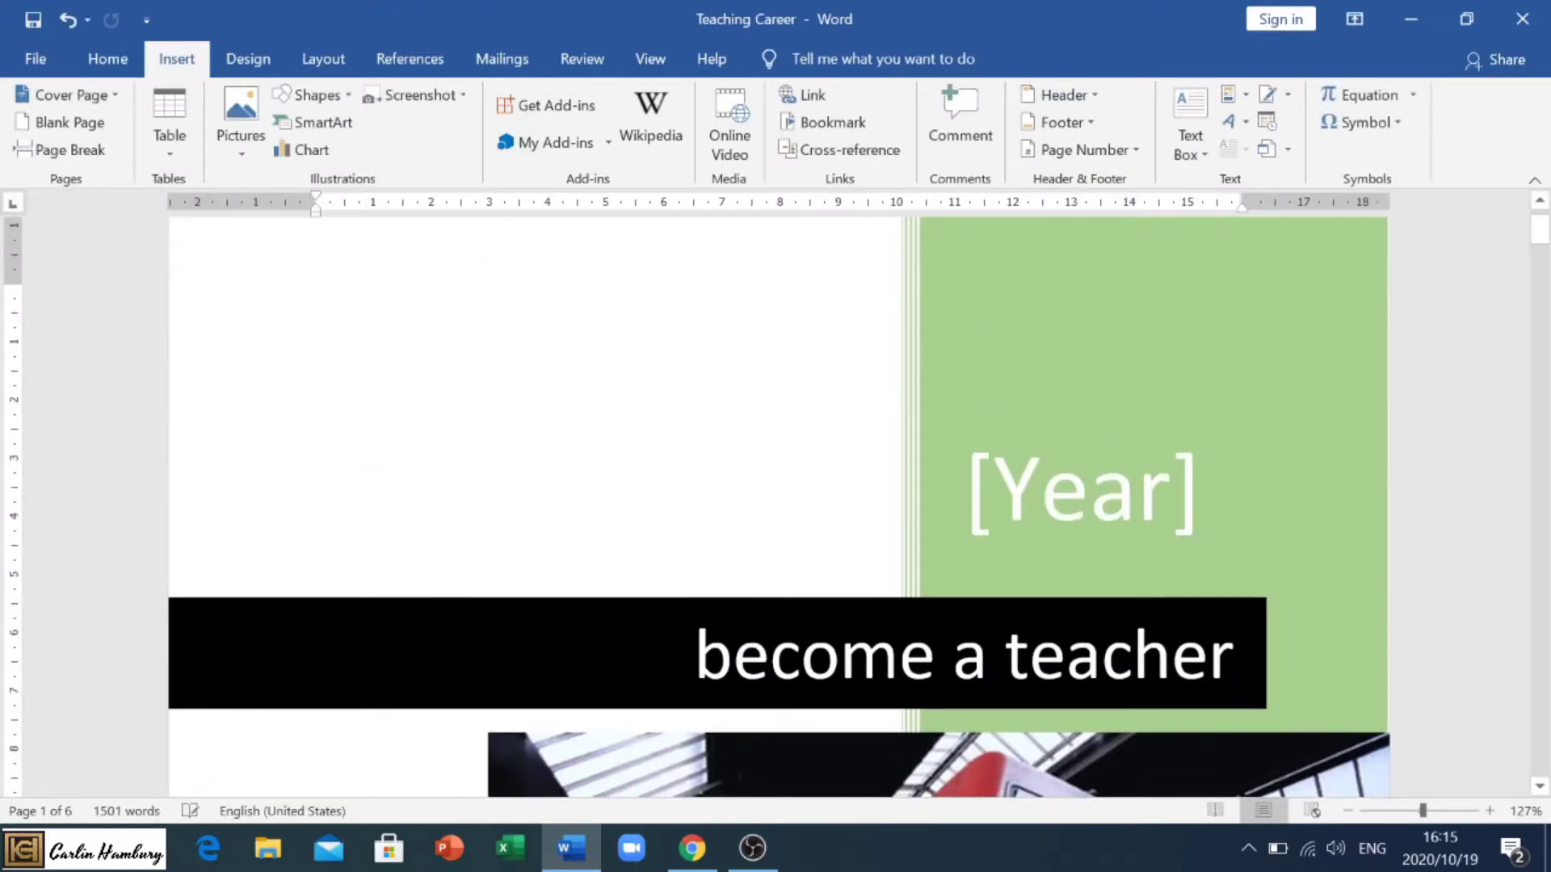
Apply the Title style to the heading "Teaching as a Career" below the cover page
scroll(571, 477, "down", 8)
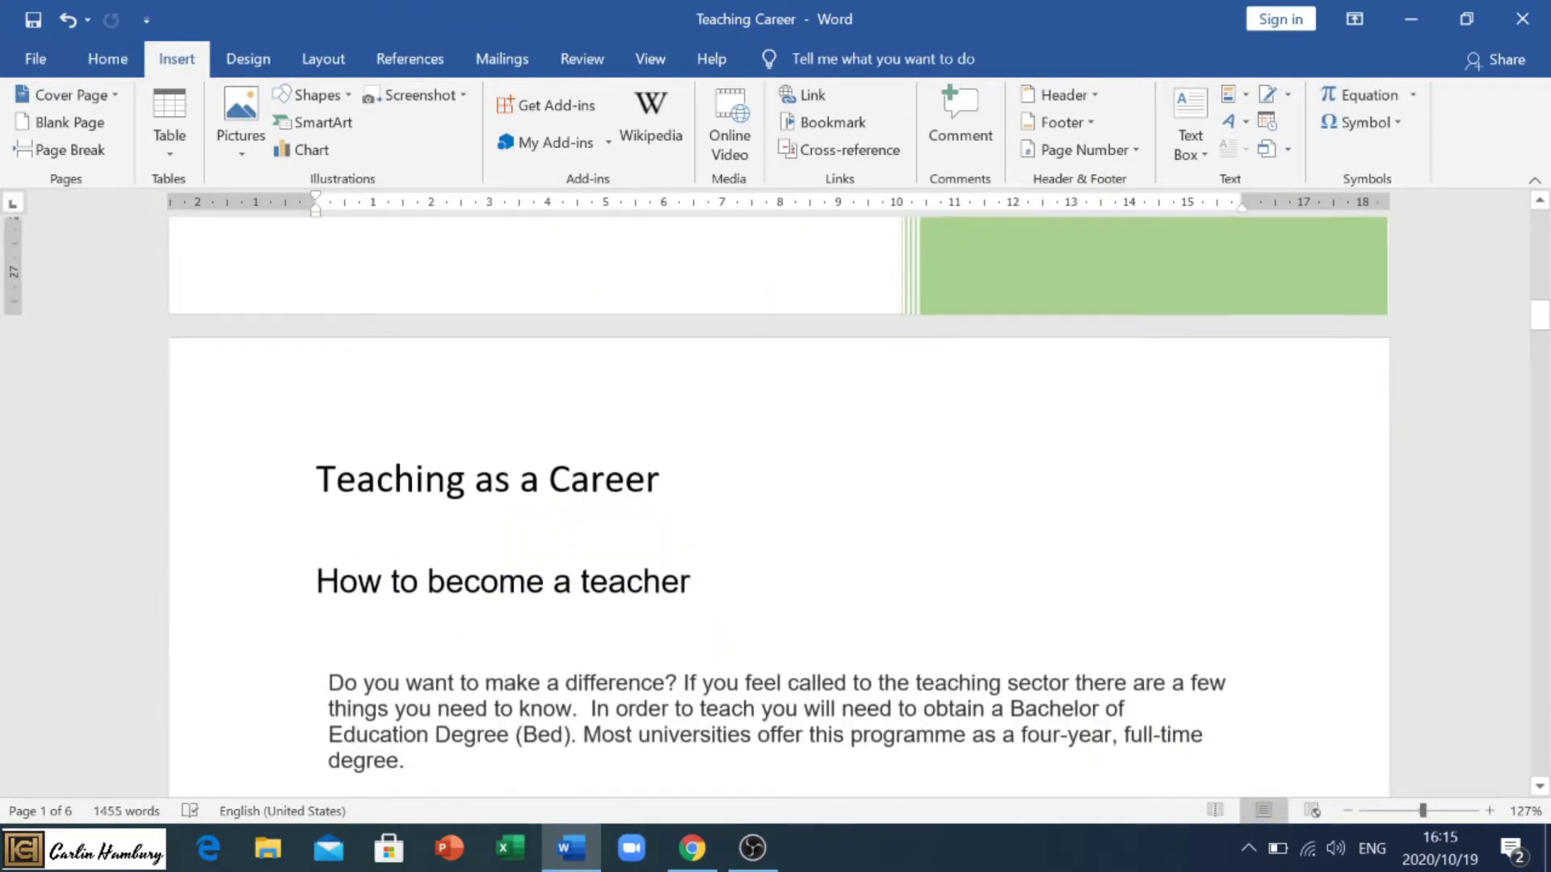
scroll(777, 517, "up", 5)
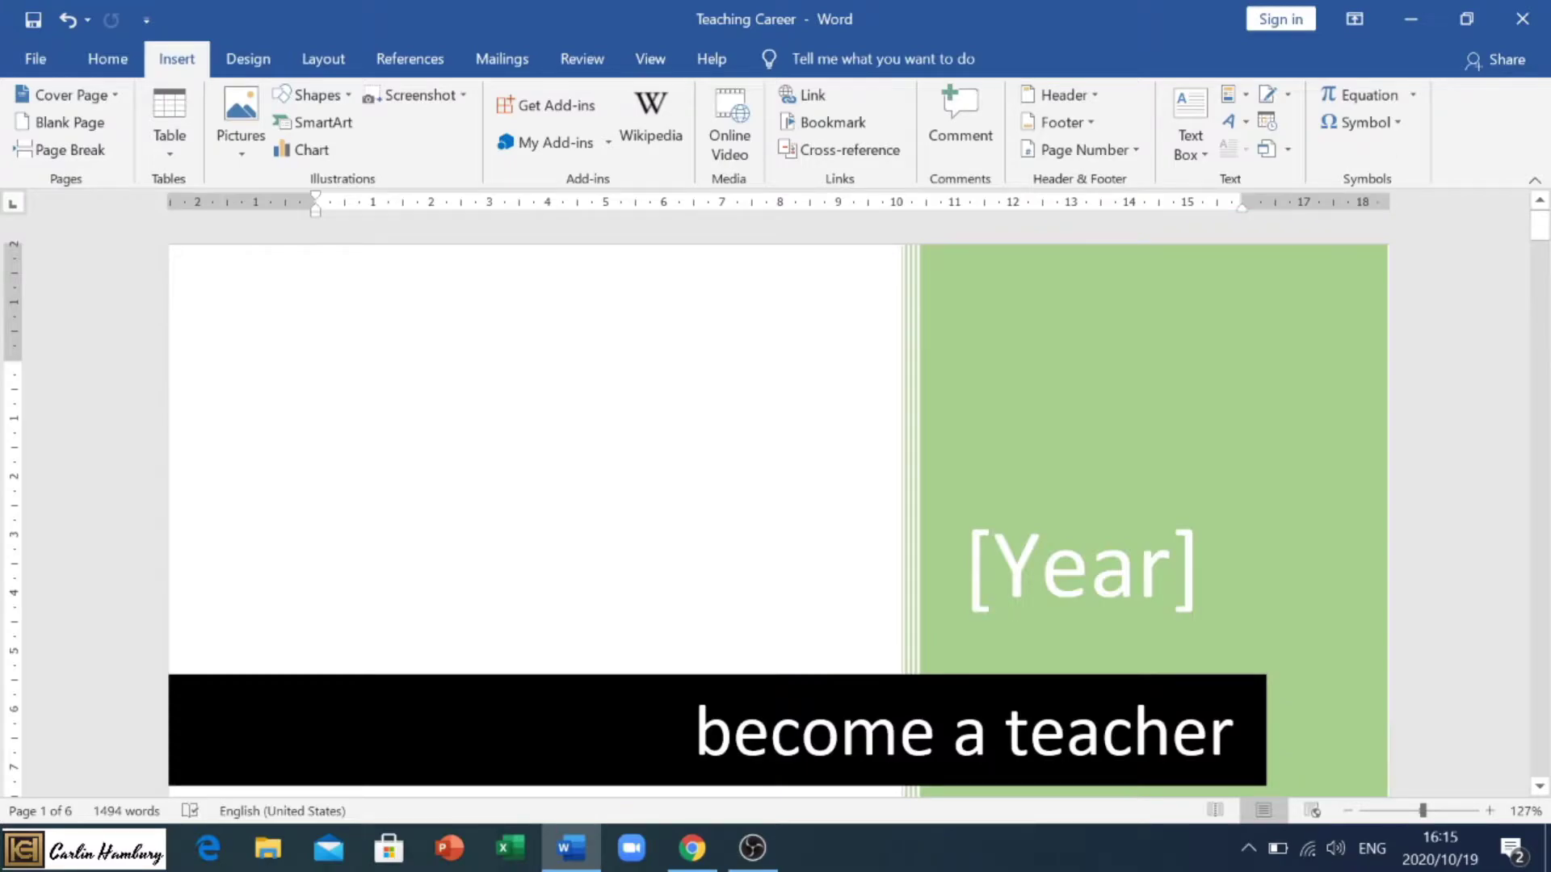
scroll(778, 500, "down", 8)
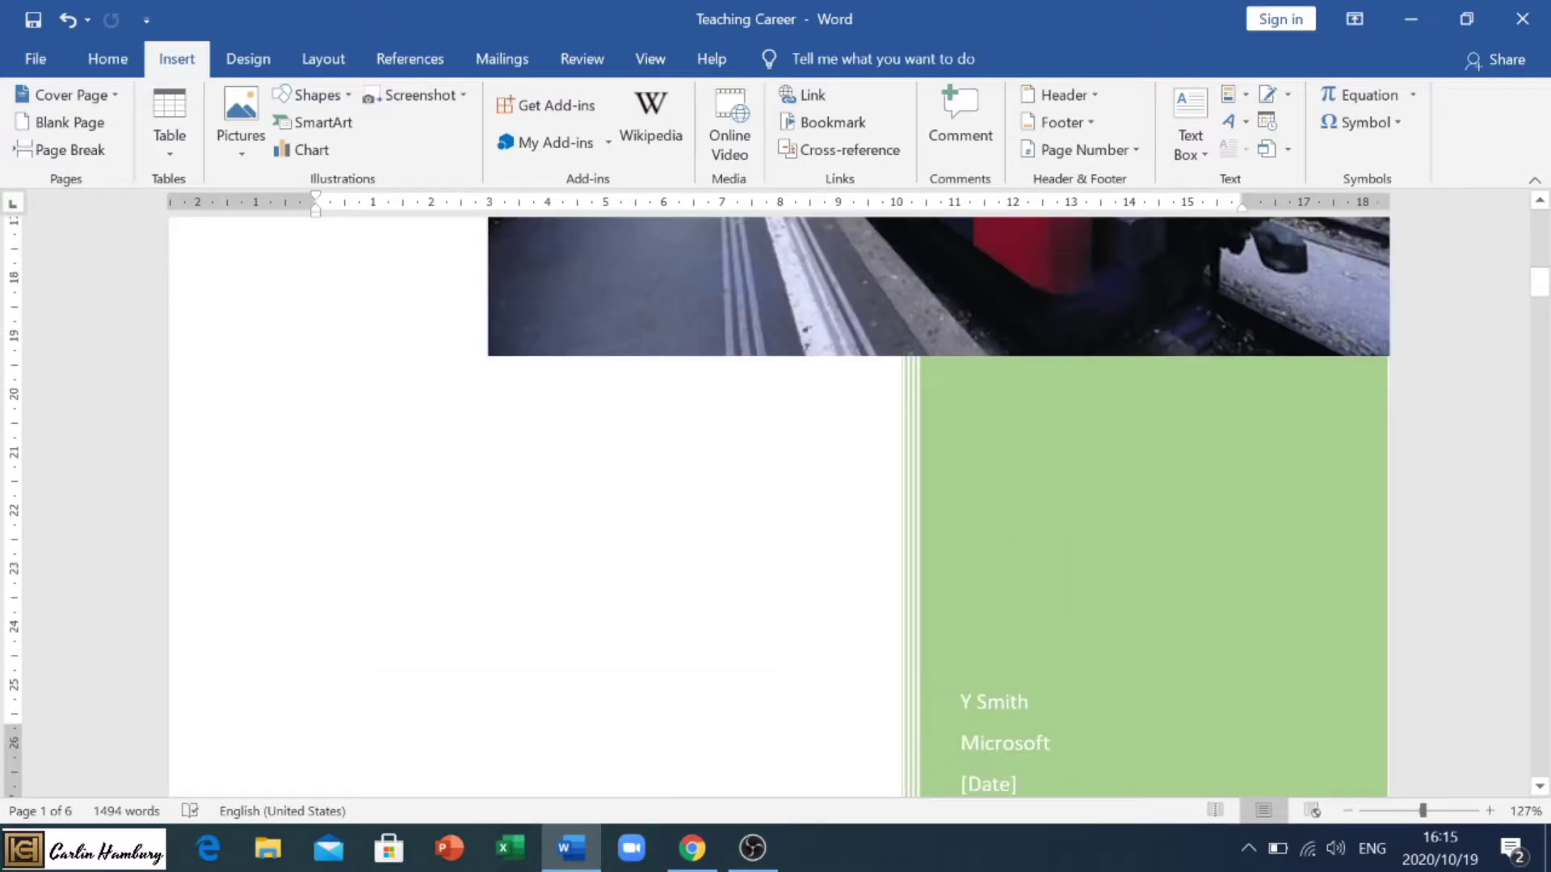
scroll(778, 501, "up", 8)
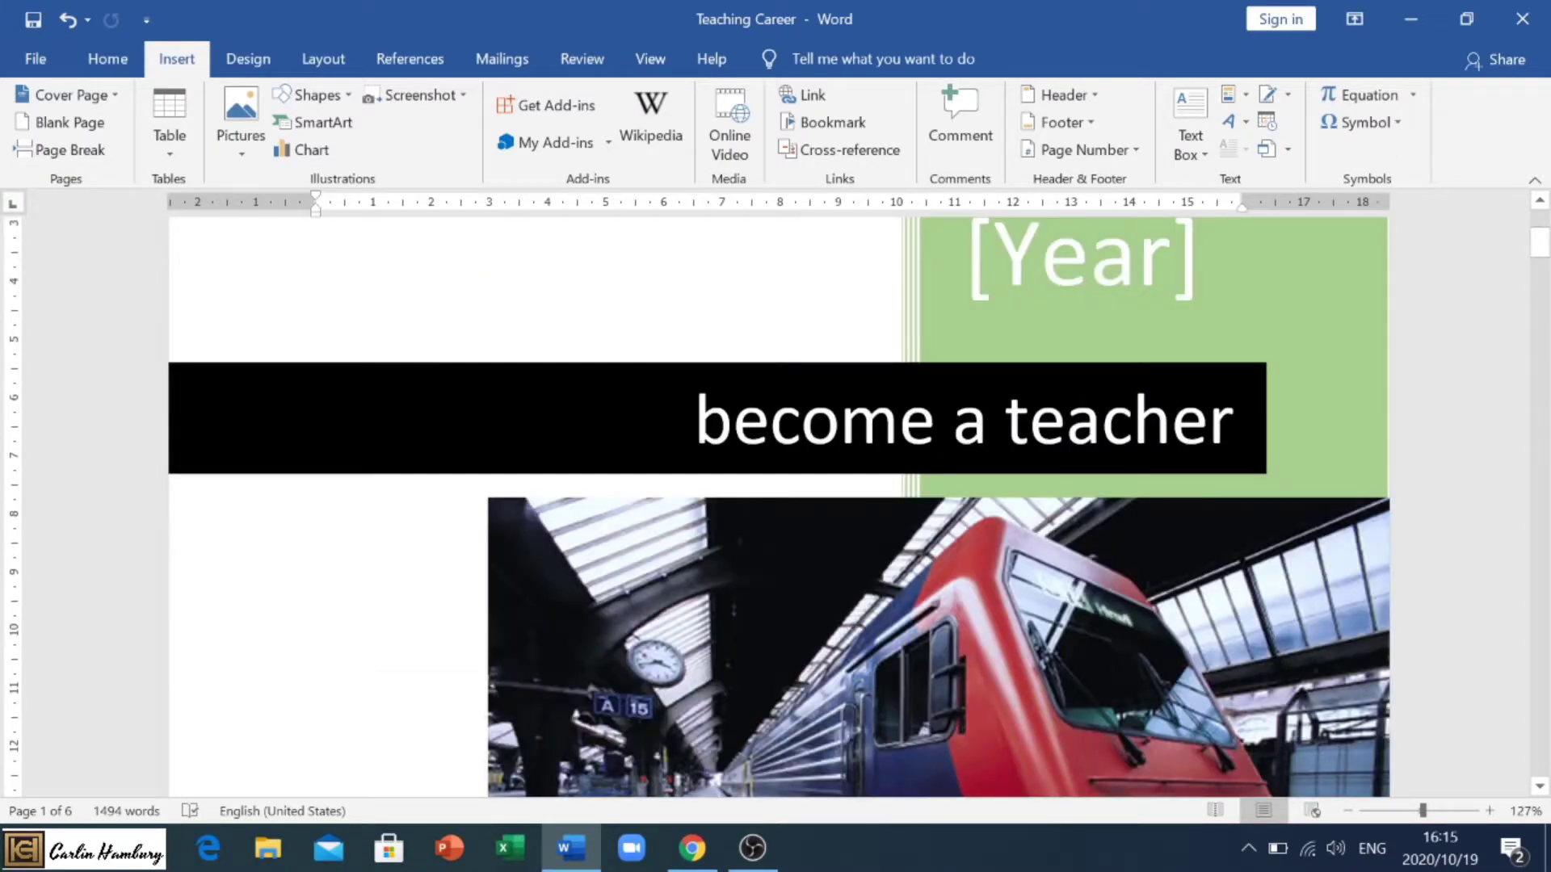
scroll(571, 483, "down", 7)
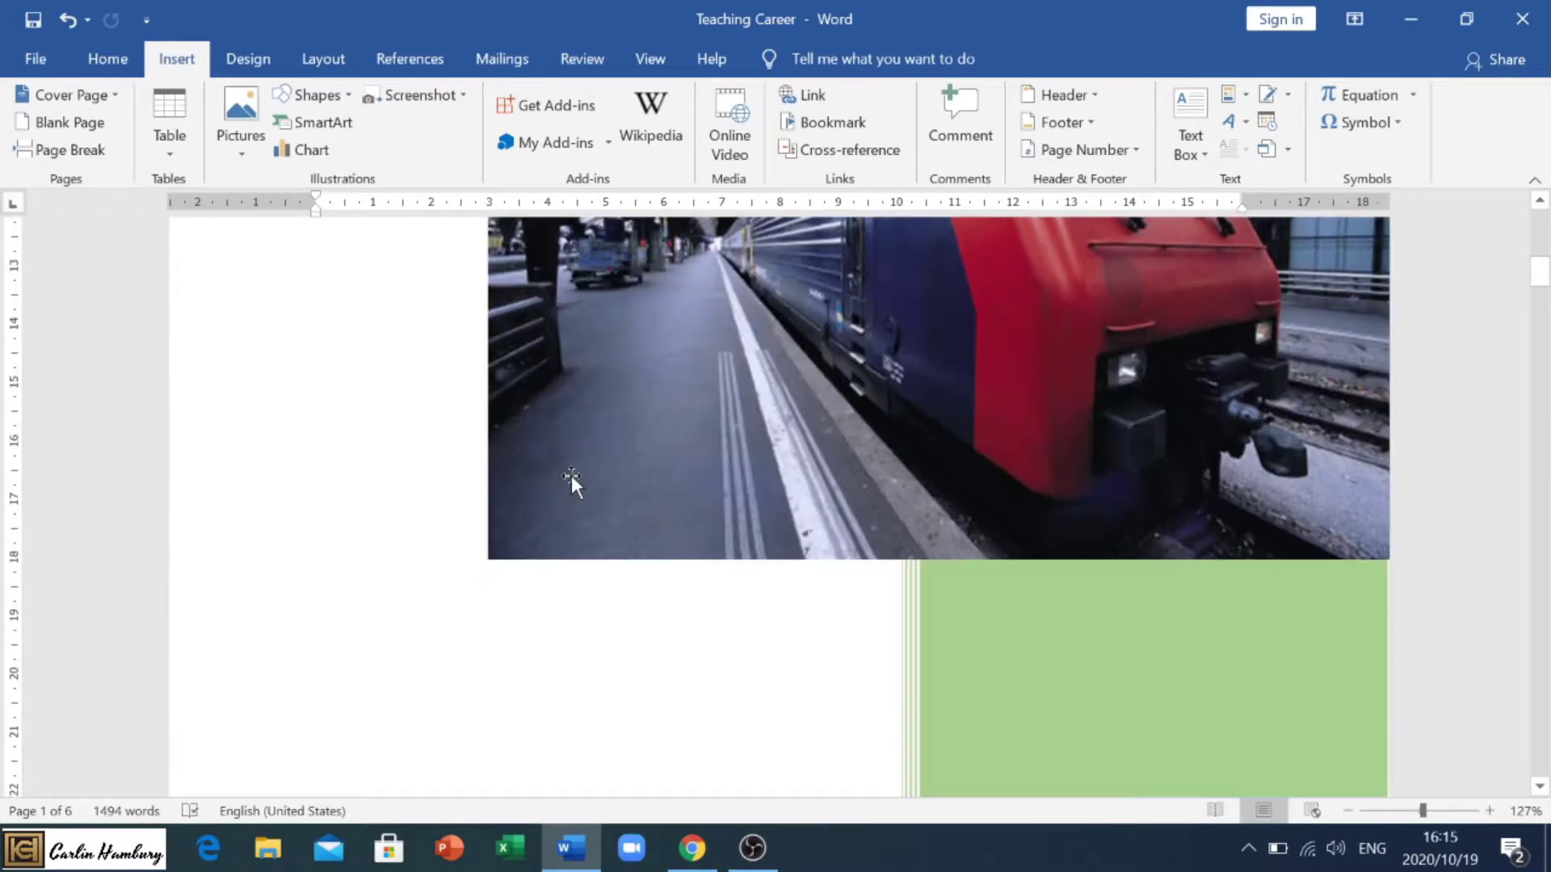
scroll(571, 483, "down", 8)
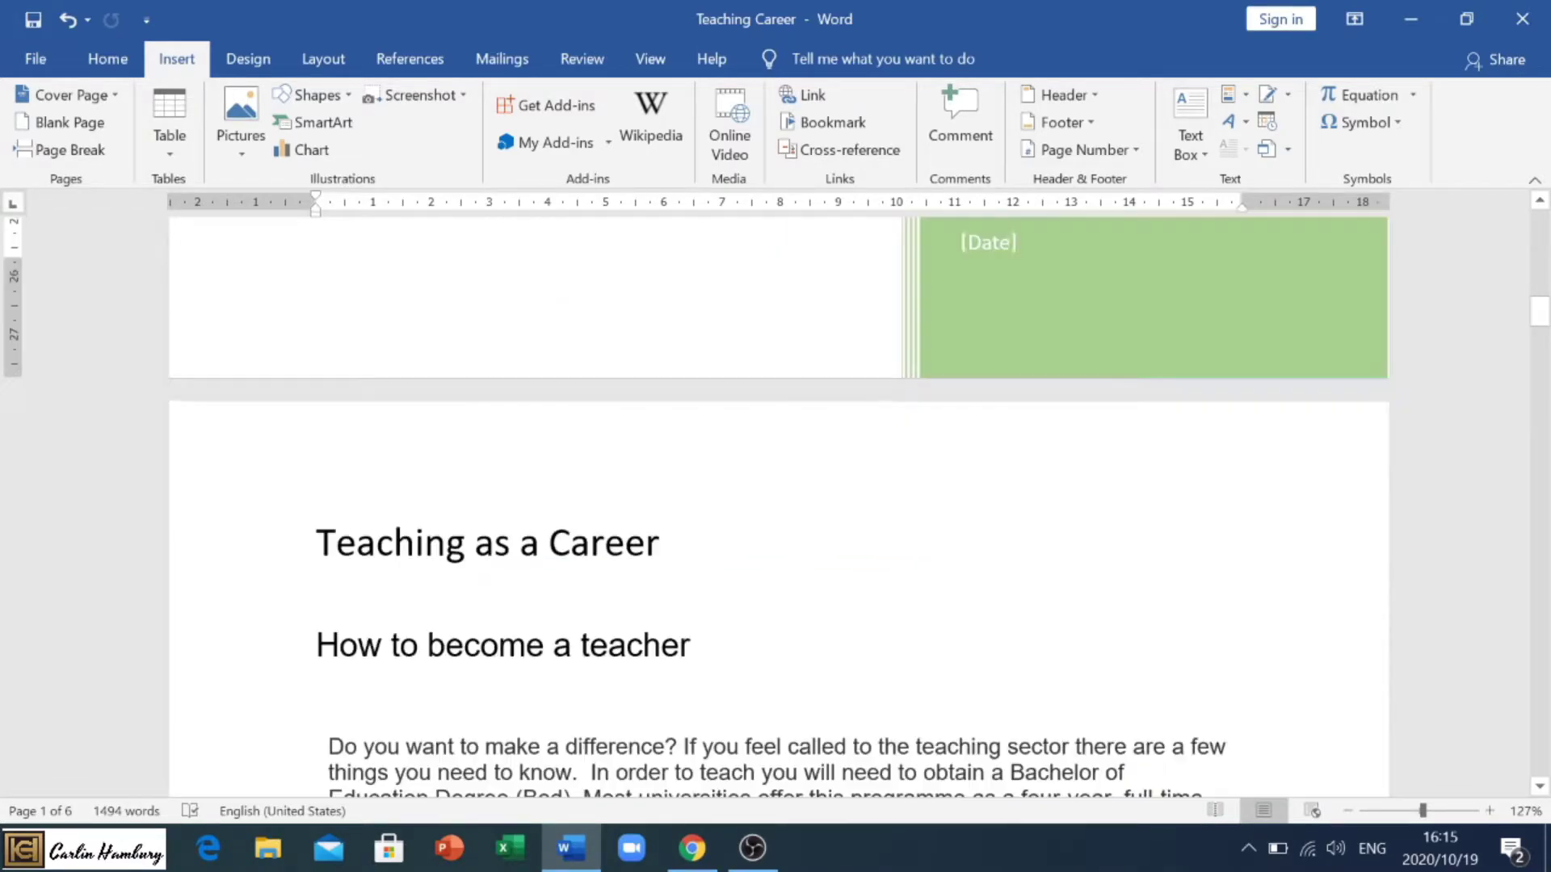
left_click(273, 557)
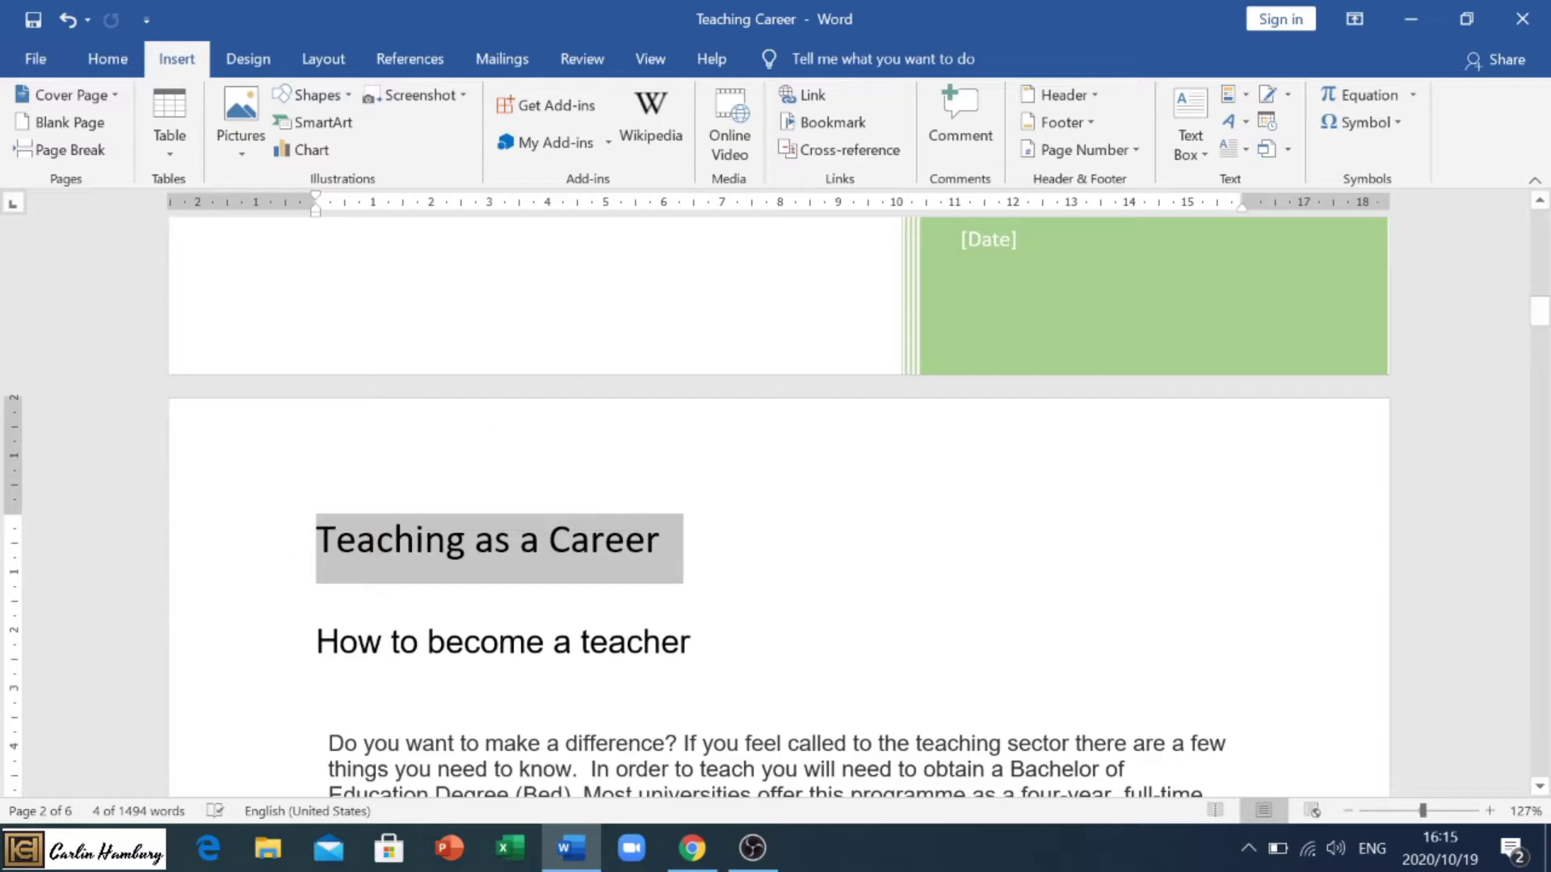
left_click(109, 61)
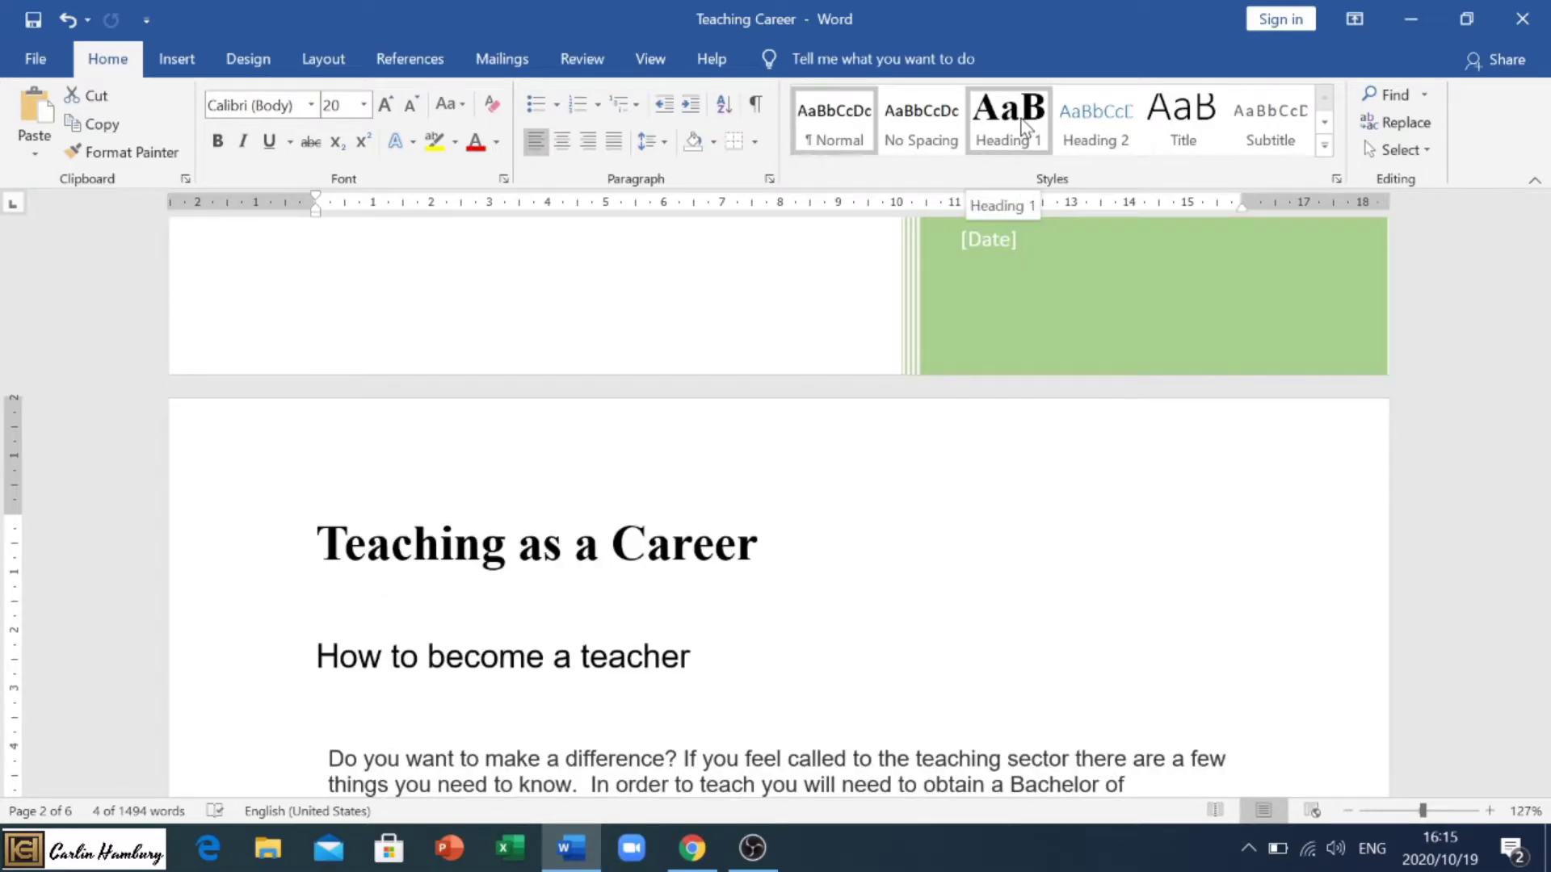
left_click(1193, 137)
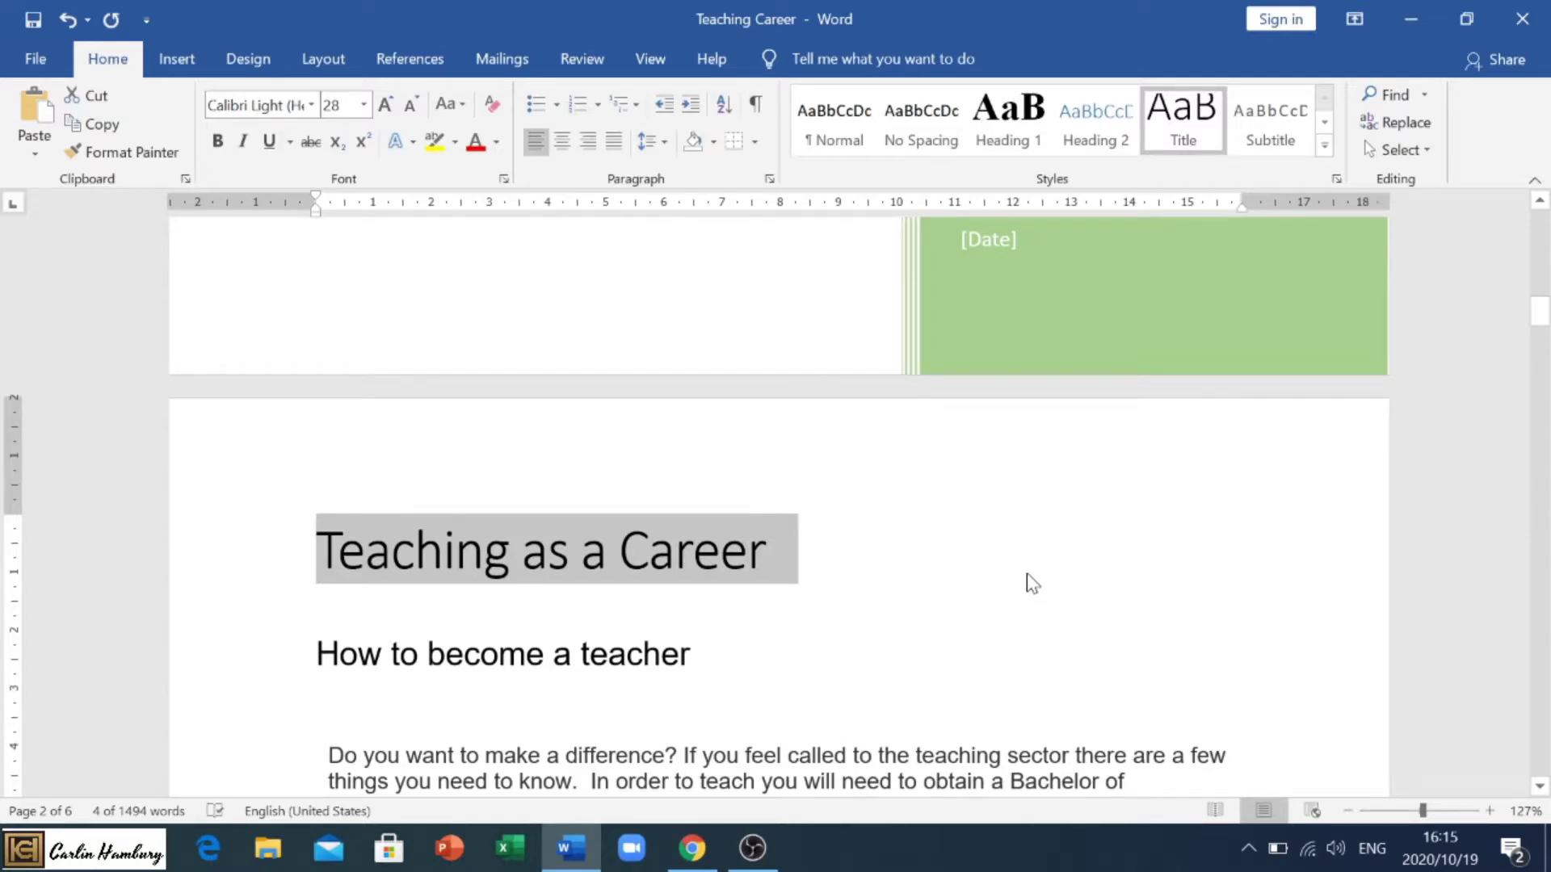
Justify the text of the entire document
key("ctrl+a")
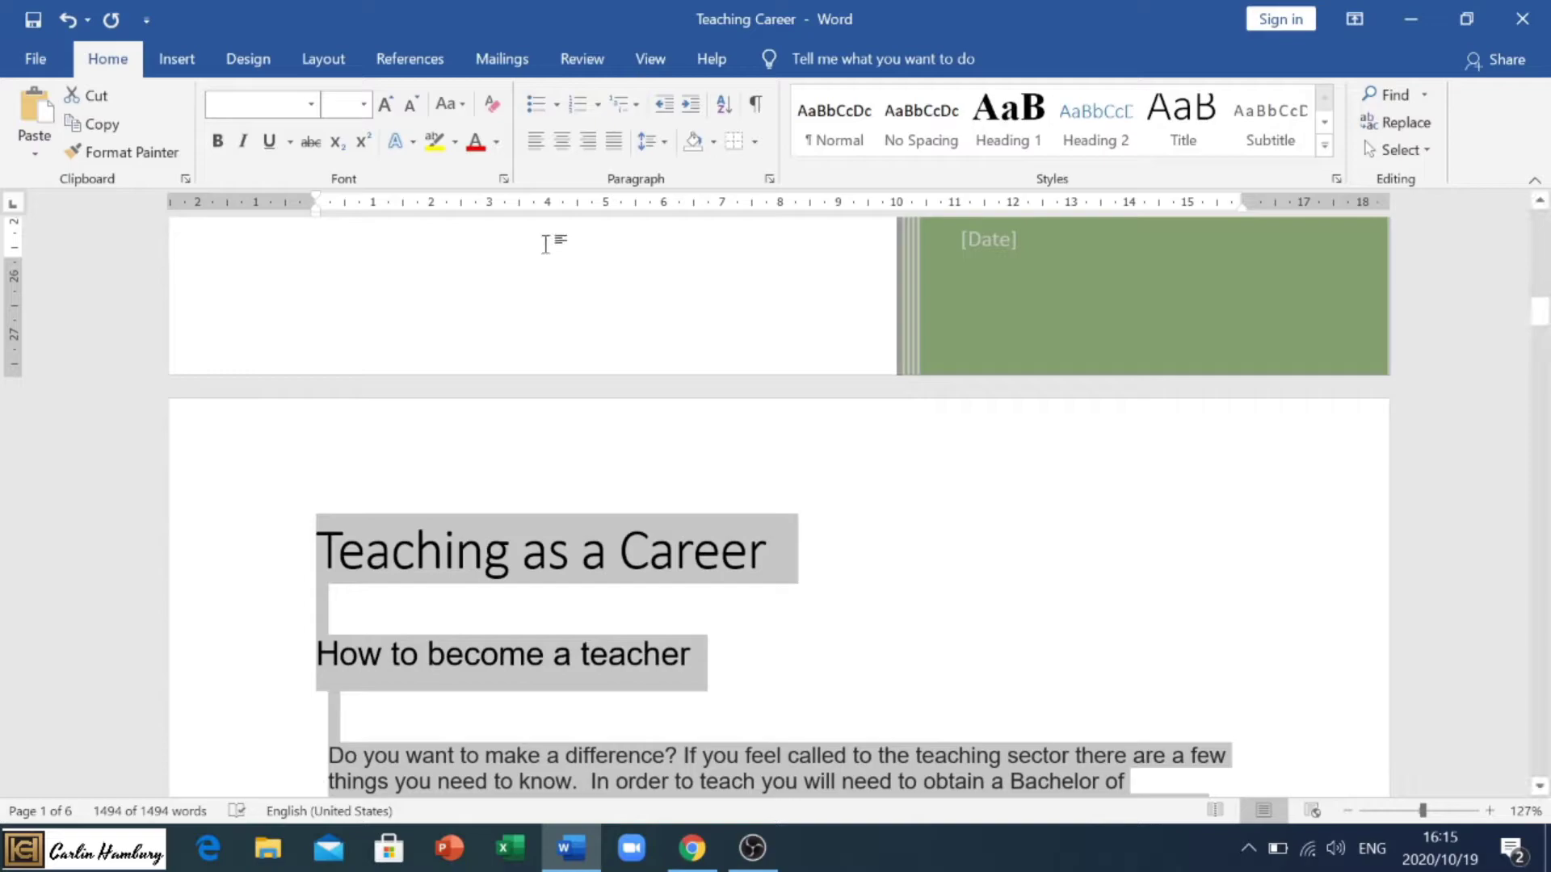
left_click(615, 143)
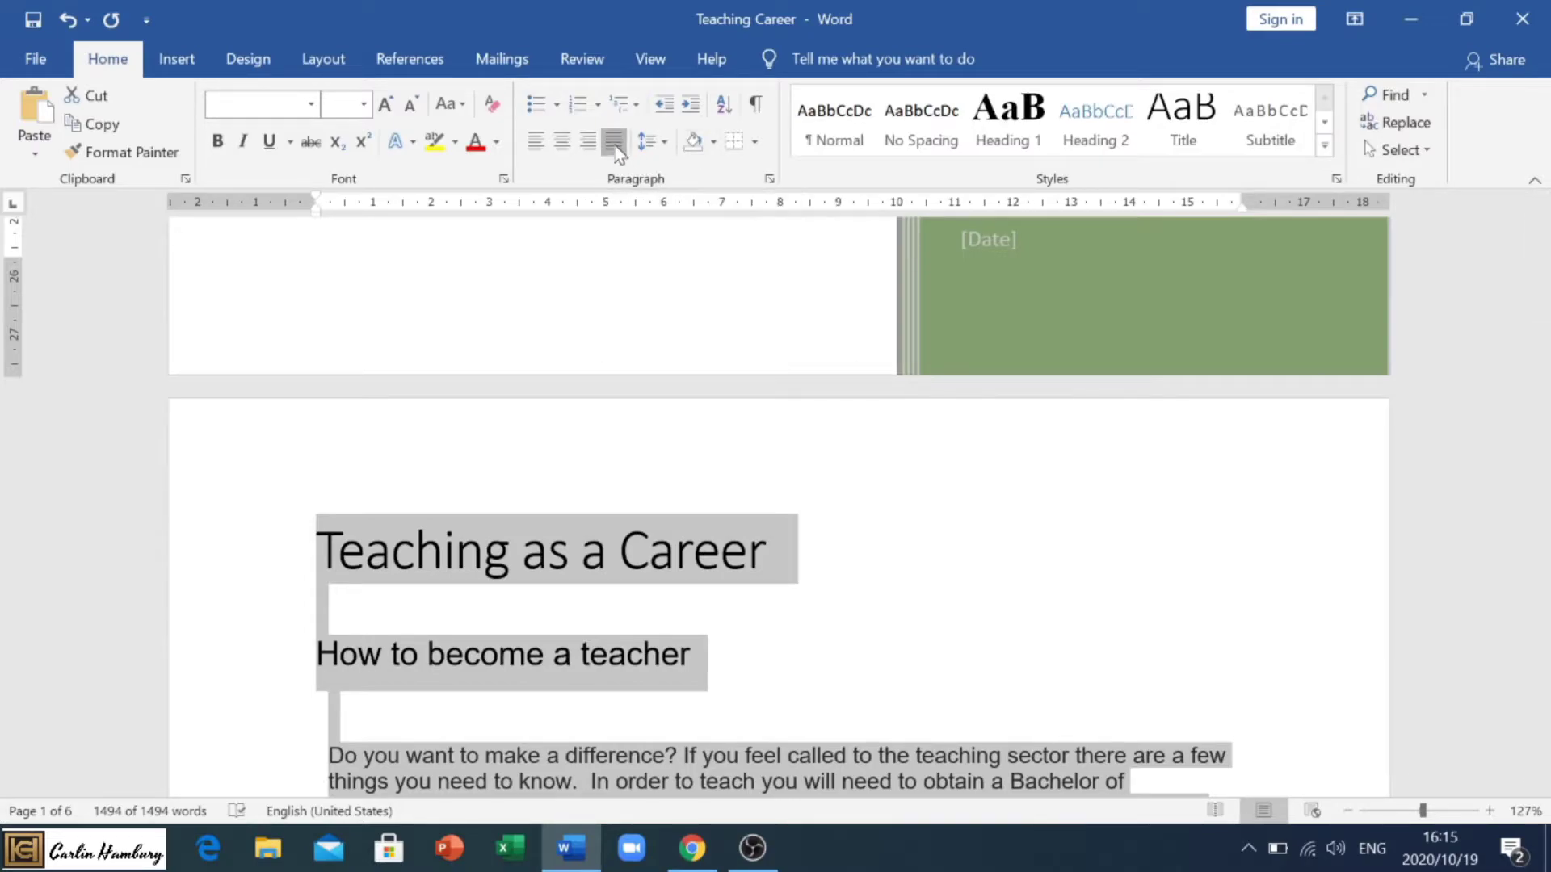
scroll(795, 594, "down", 10)
left_click(798, 594)
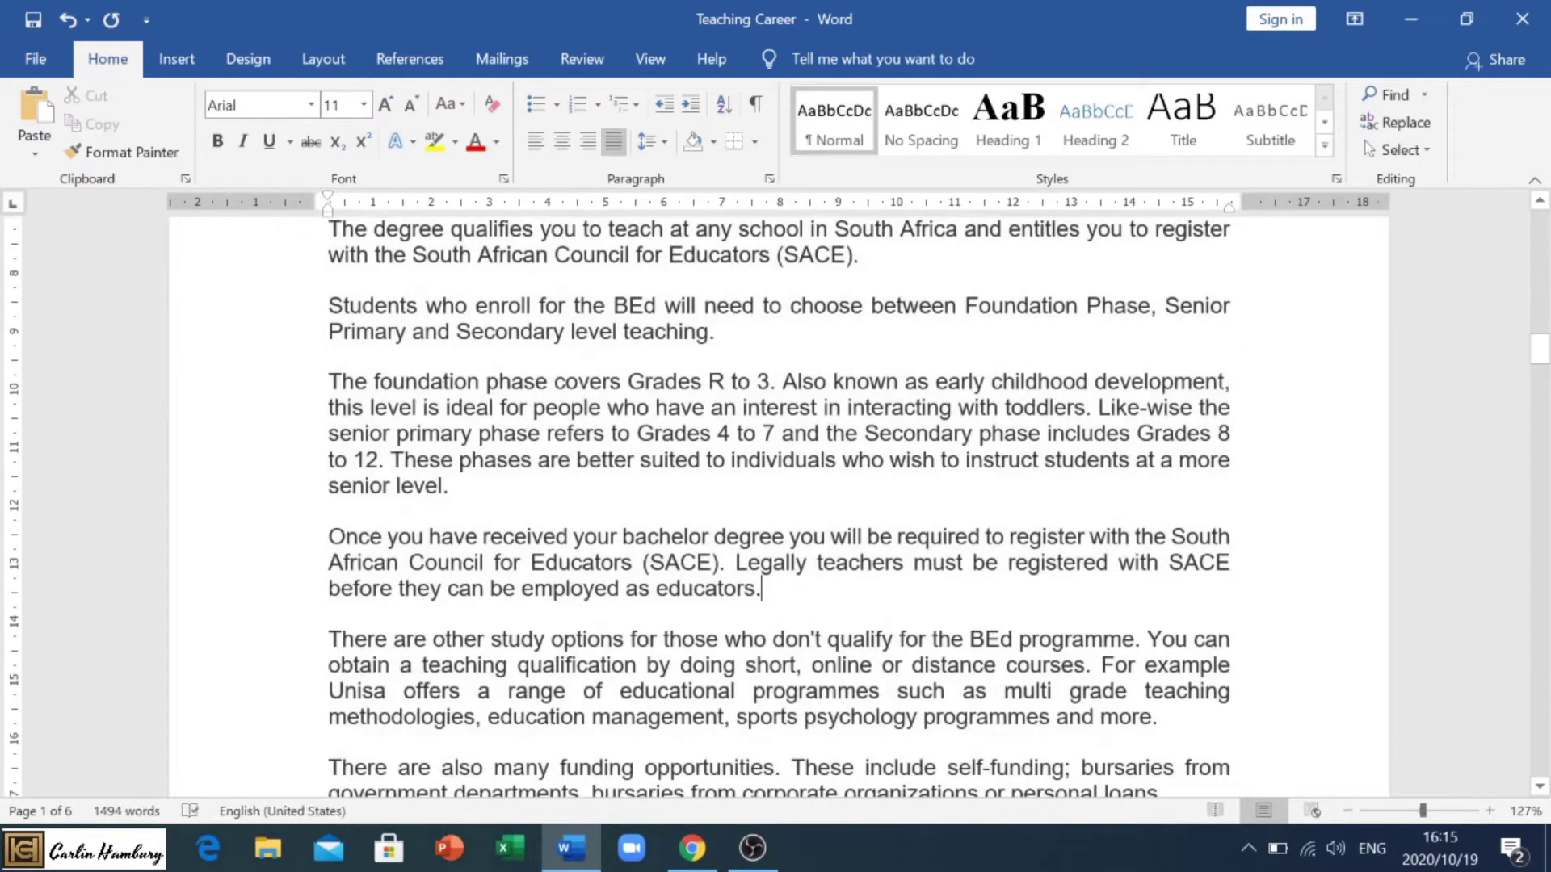
Insert a page break at the empty line above the heading "Why become a teacher?" so that it starts on a new page
left_click(643, 563)
scroll(776, 501, "down", 7)
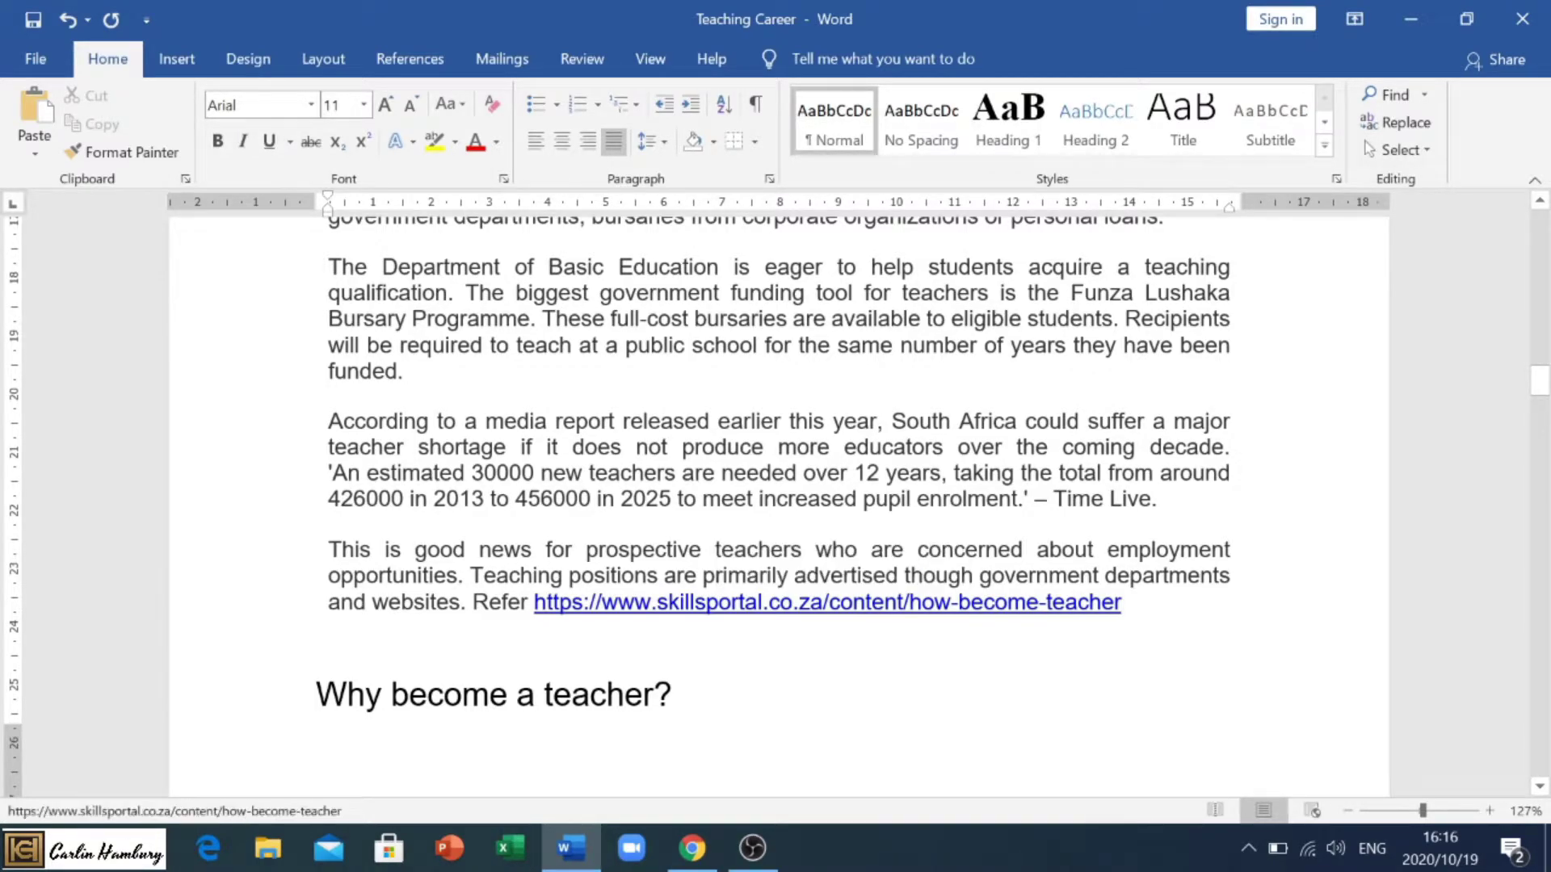
left_click(316, 643)
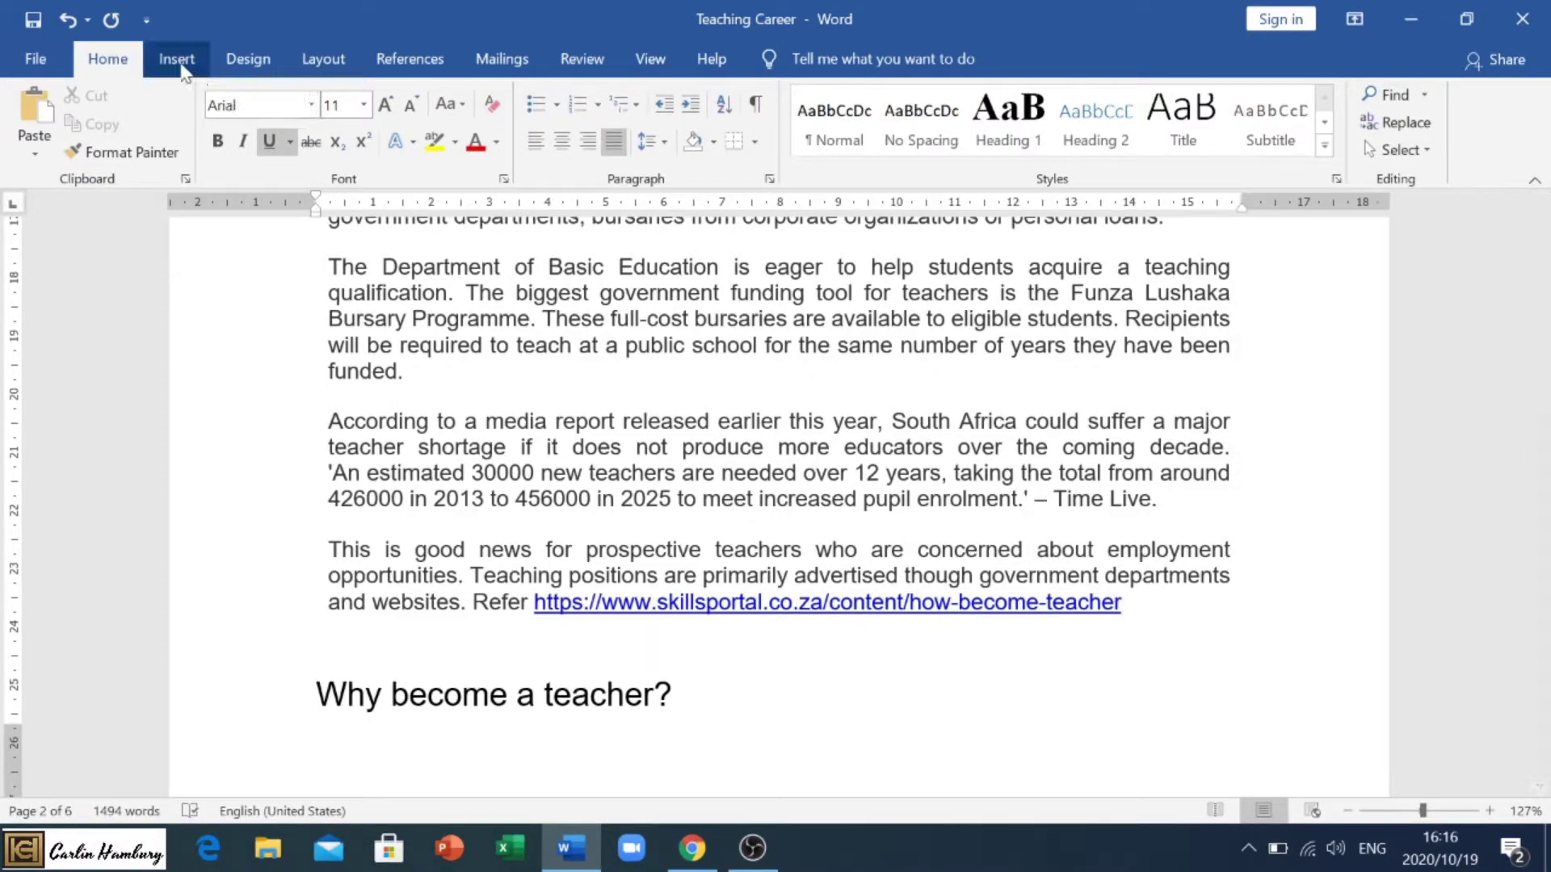
left_click(228, 68)
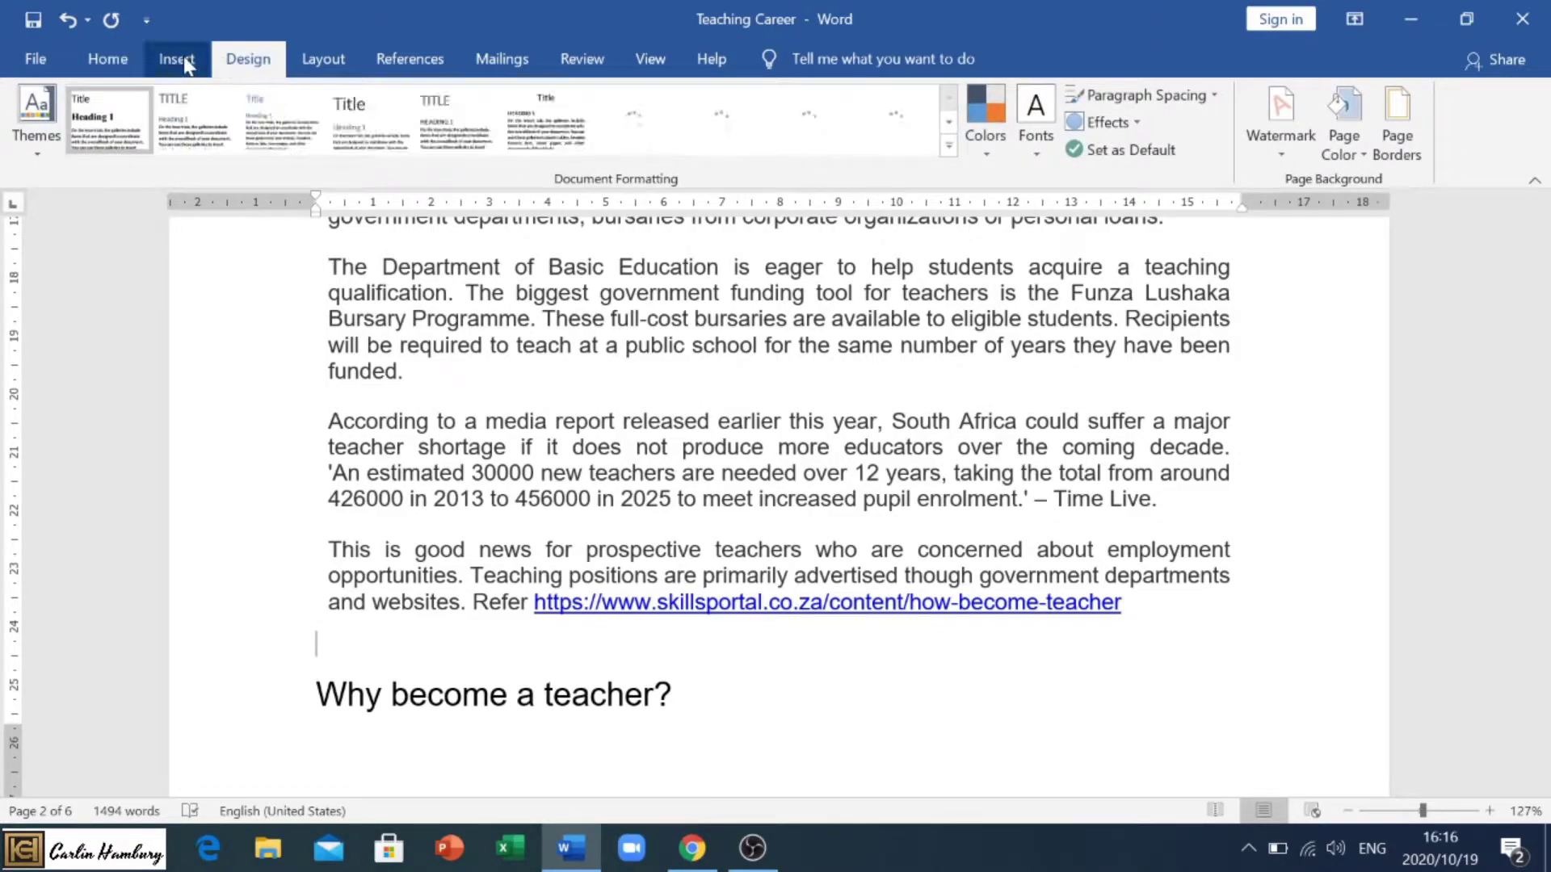
left_click(182, 63)
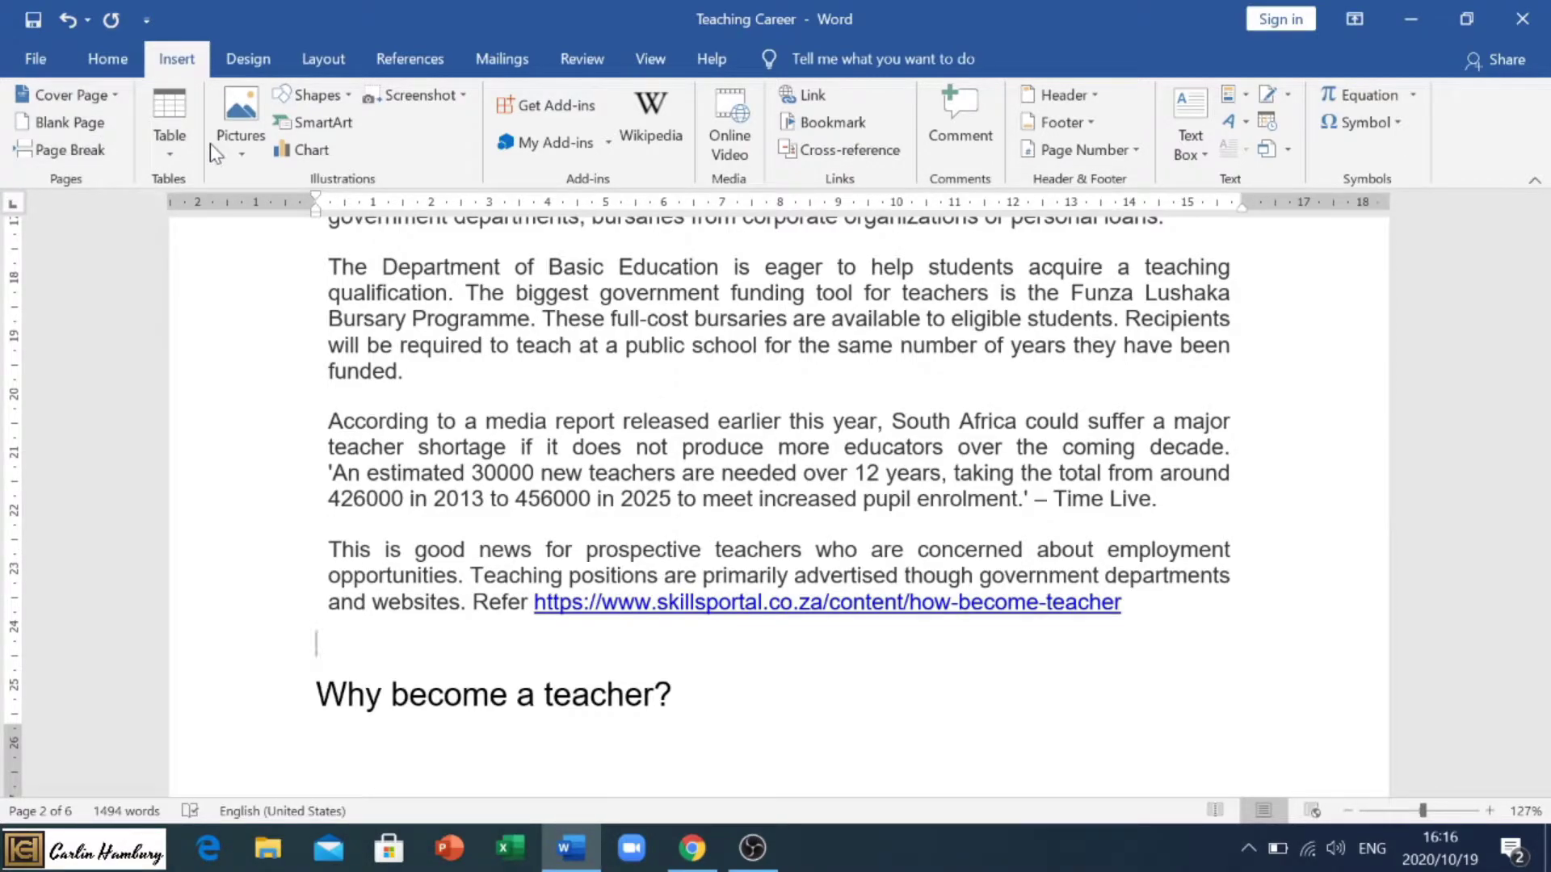
left_click(84, 153)
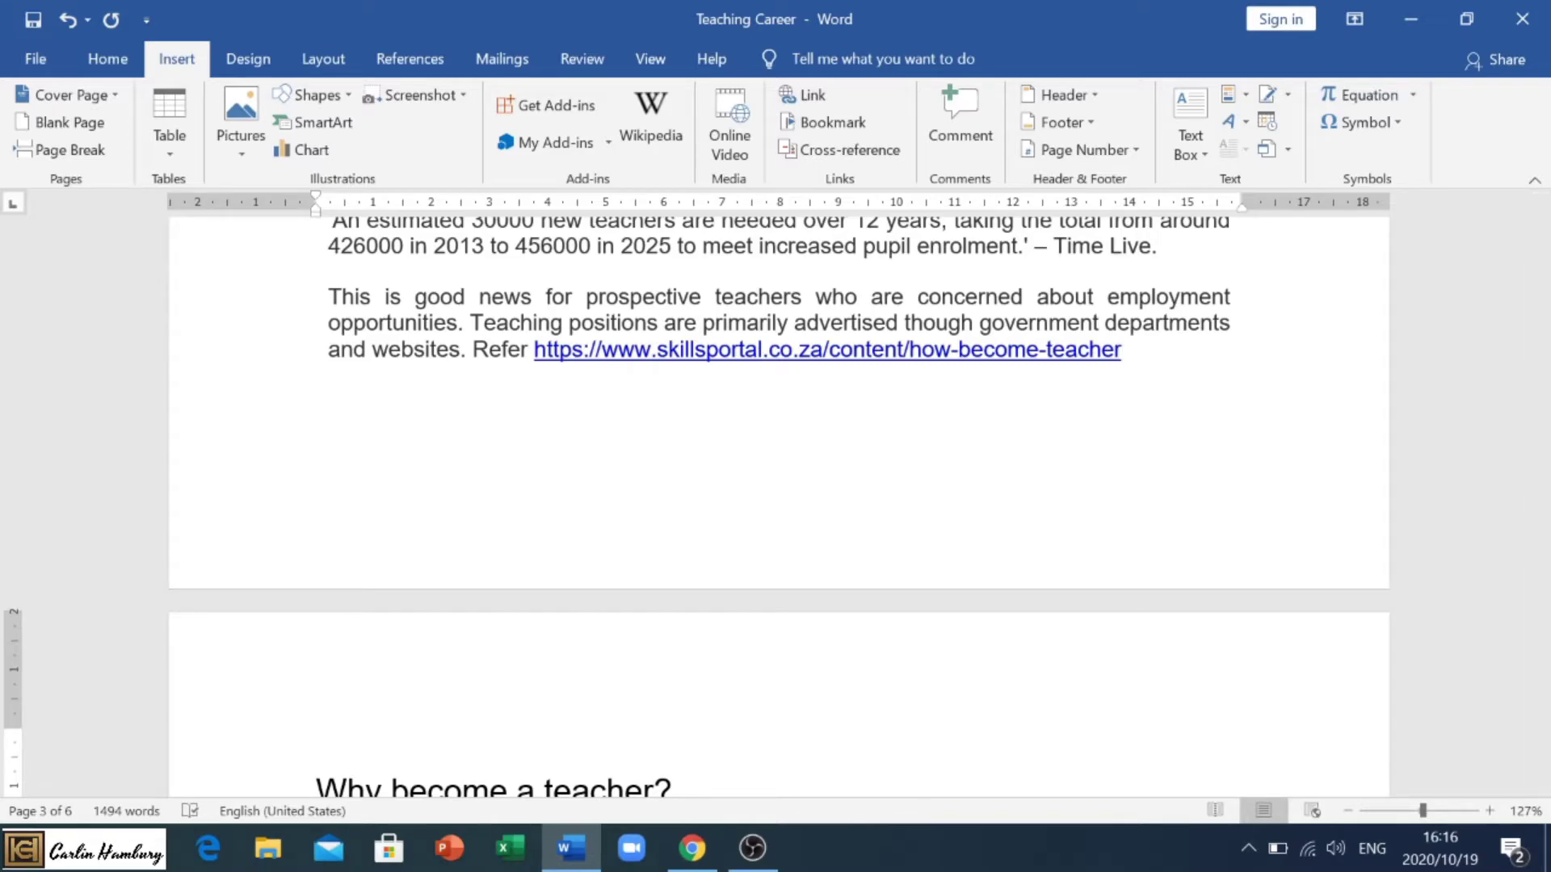
Select all the body paragraphs under the heading "Why become a teacher?"
scroll(778, 501, "down", 4)
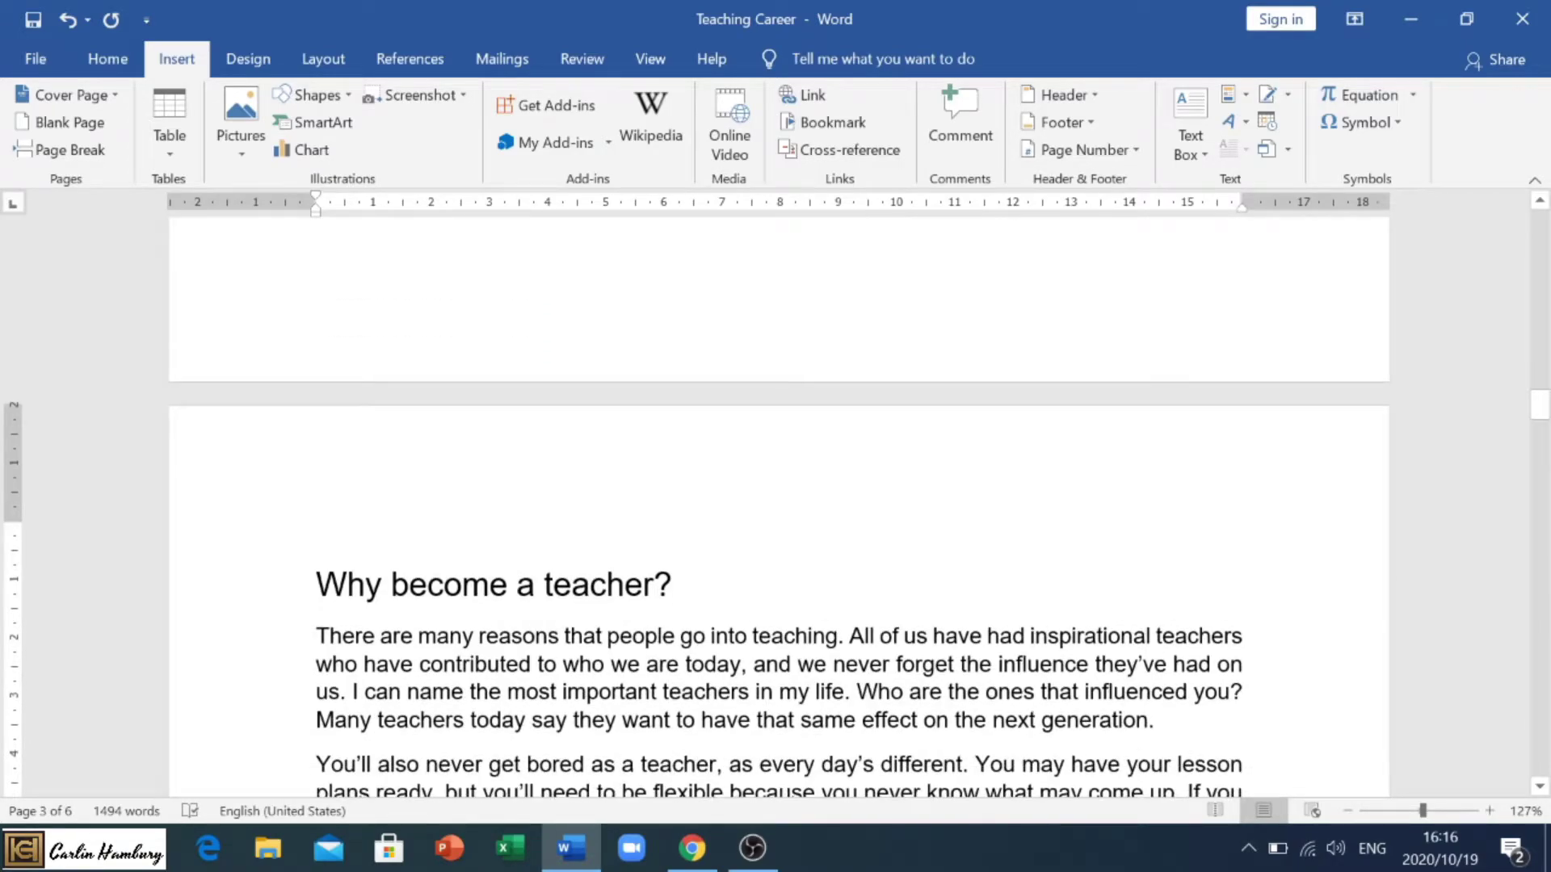
scroll(236, 299, "down", 8)
scroll(236, 299, "up", 4)
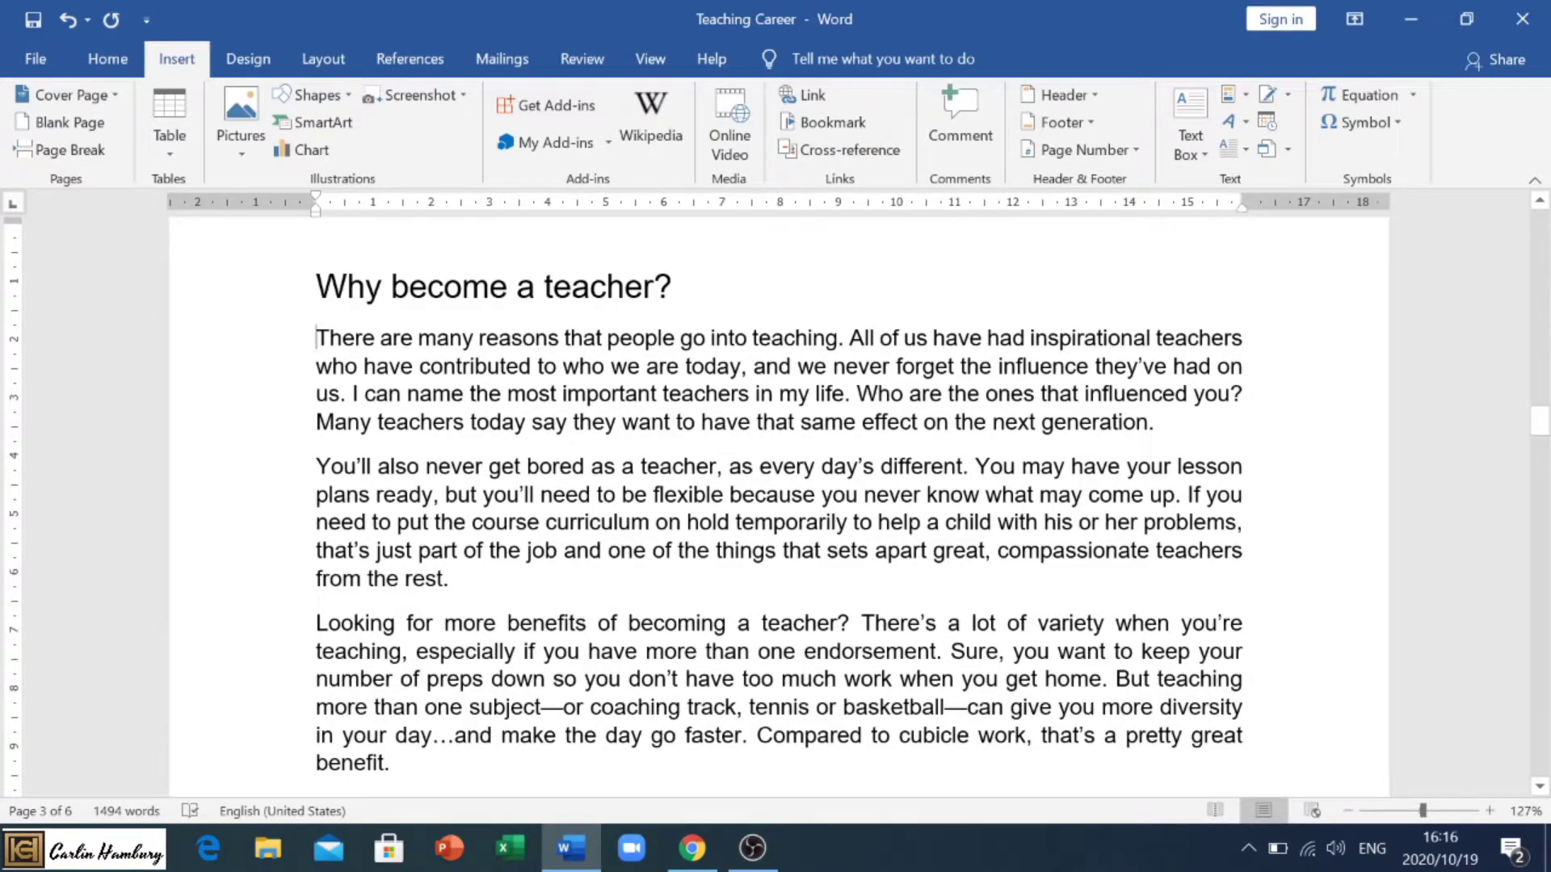
left_click_drag(317, 337, 1212, 250)
scroll(961, 382, "up", 4)
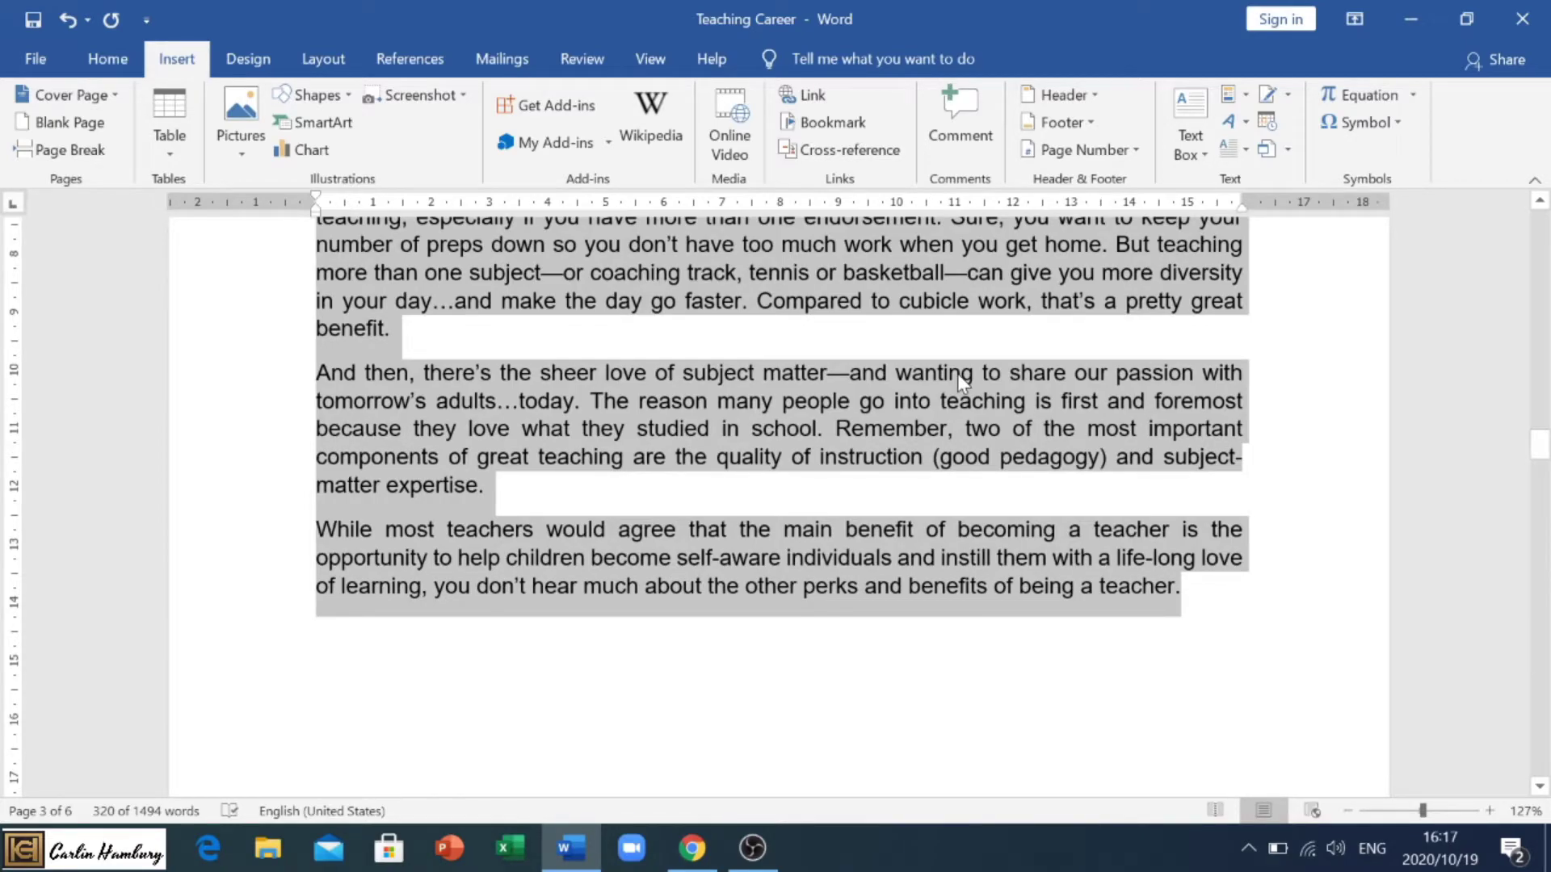
left_click(107, 59)
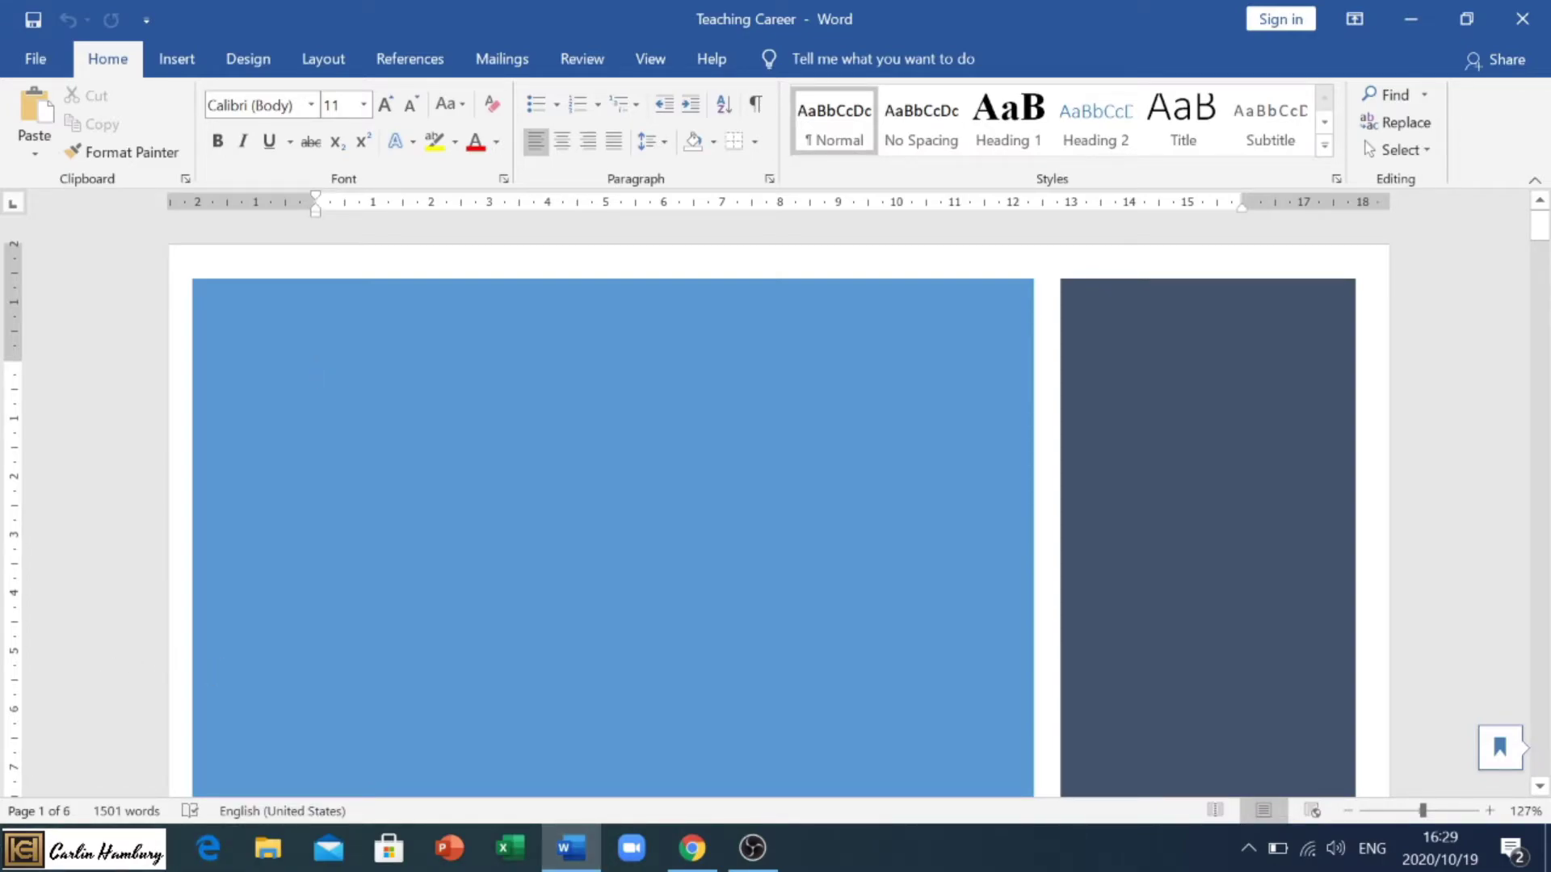
Replace the existing "Become a Teacher" cover page with the built-in Motion cover page
scroll(776, 501, "down", 5)
scroll(613, 501, "down", 5)
scroll(614, 501, "up", 4)
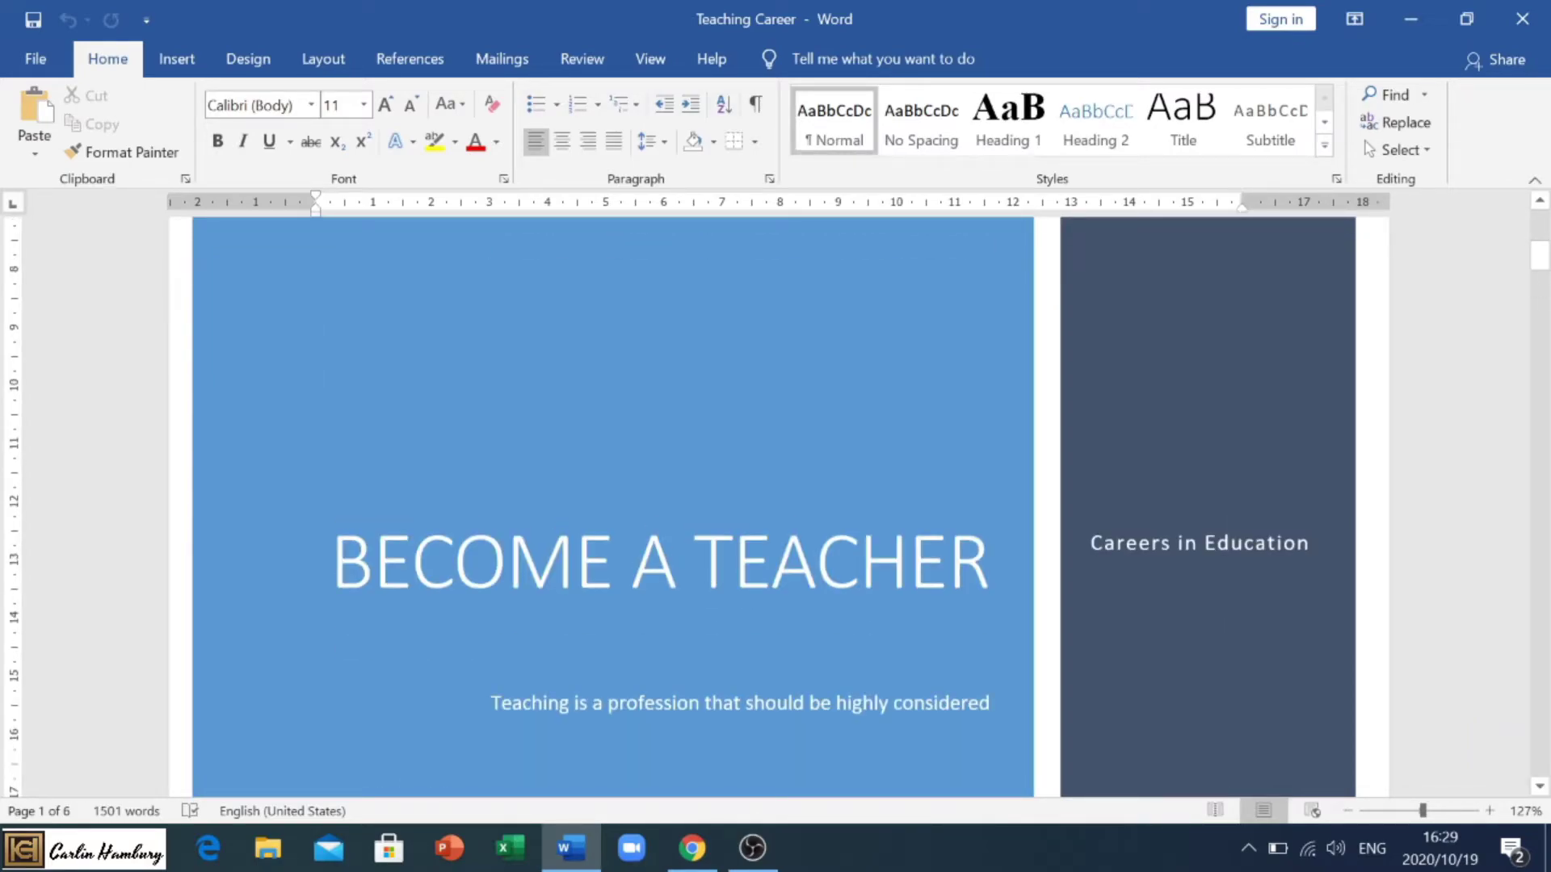
left_click(677, 561)
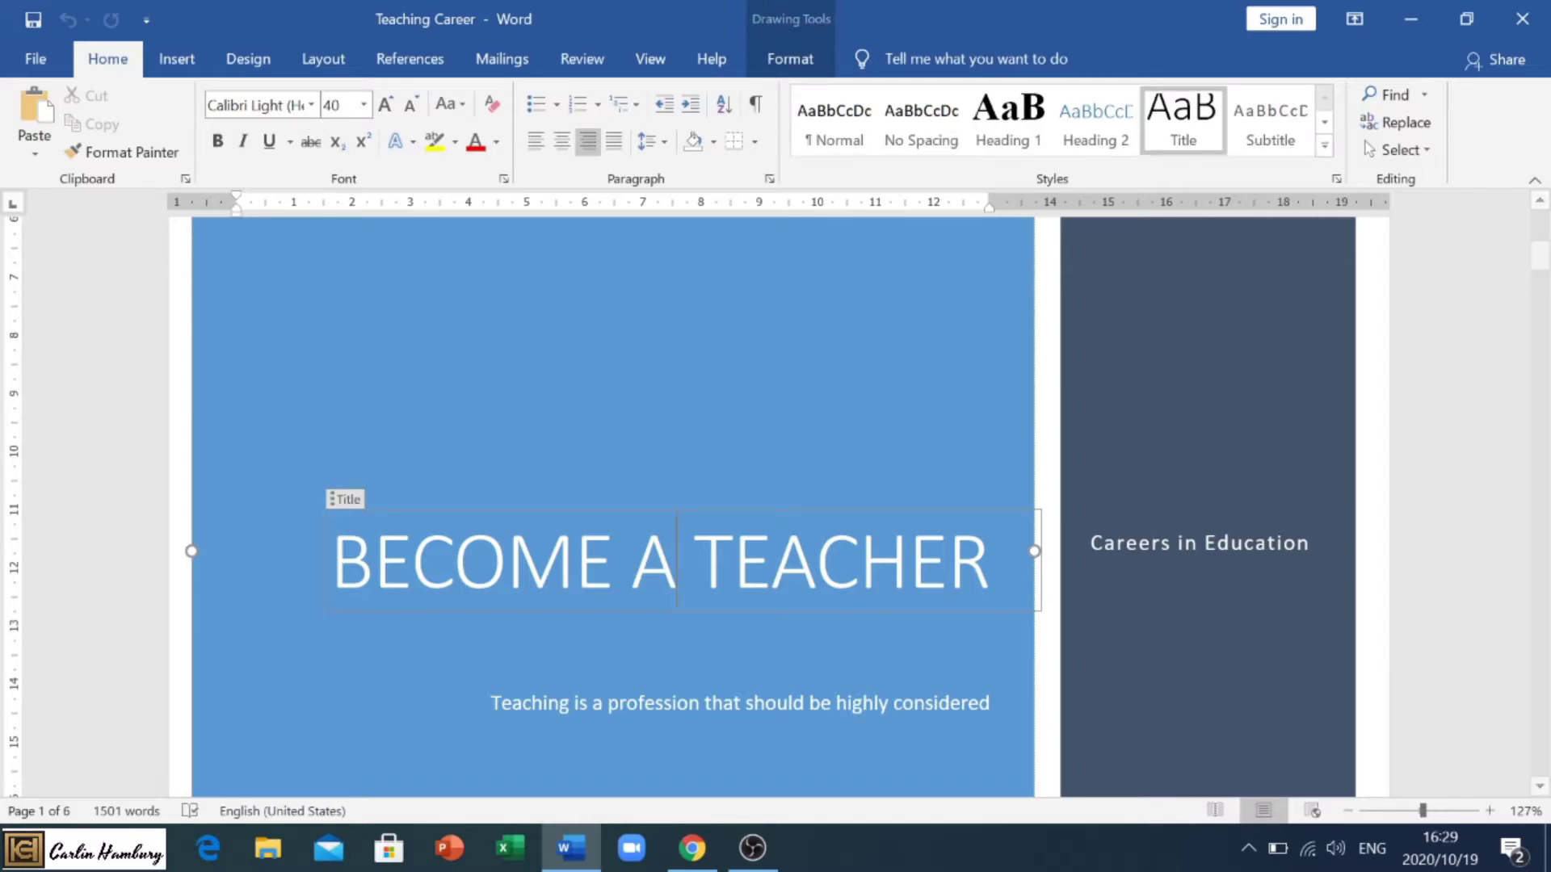
left_click(178, 63)
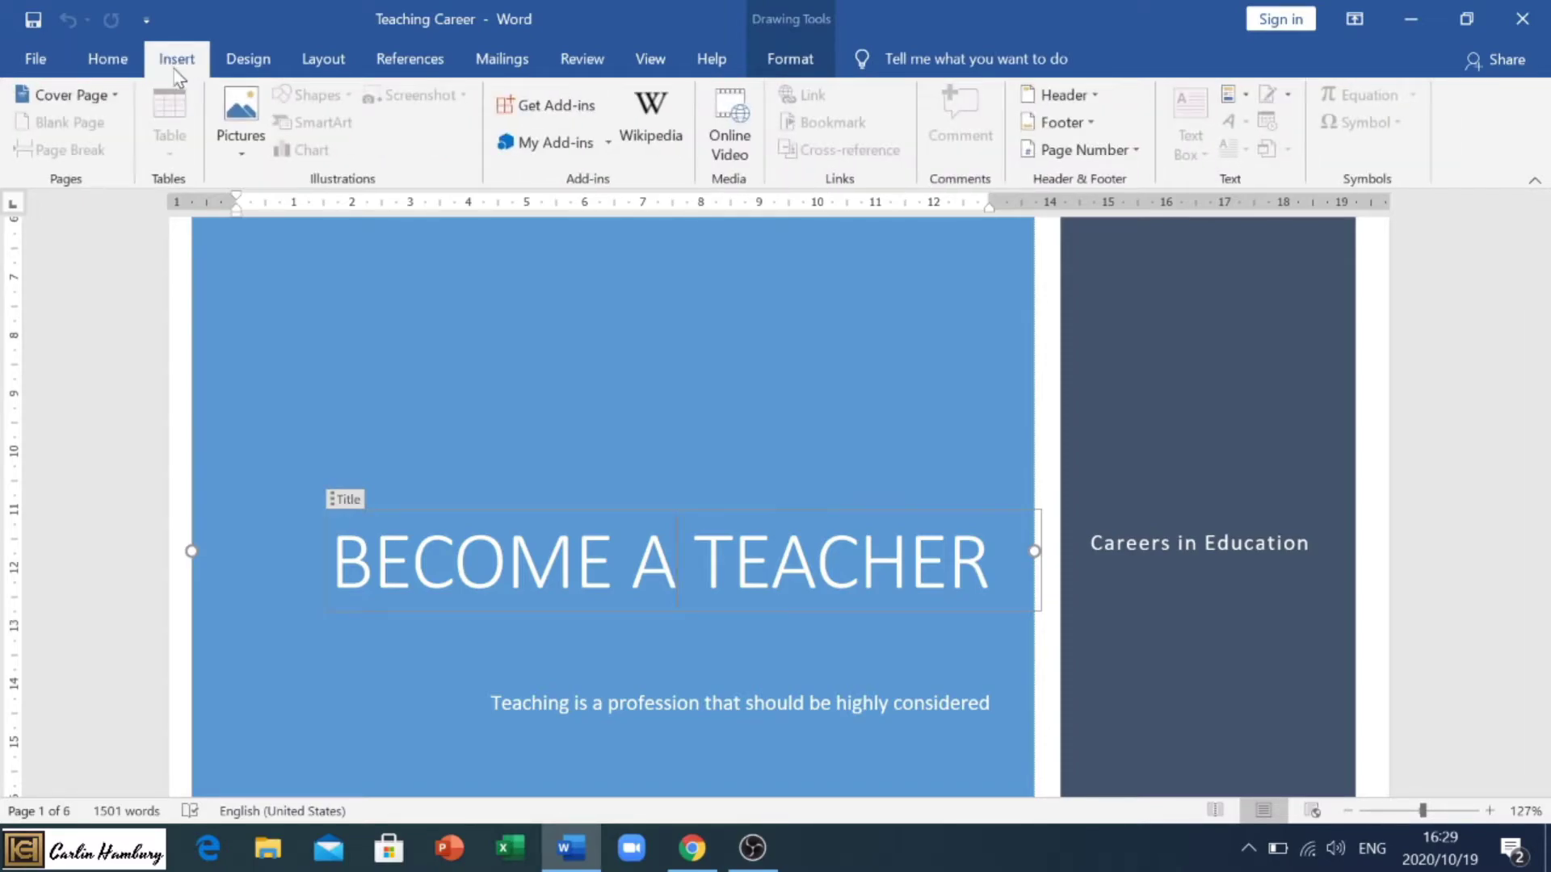
left_click(114, 95)
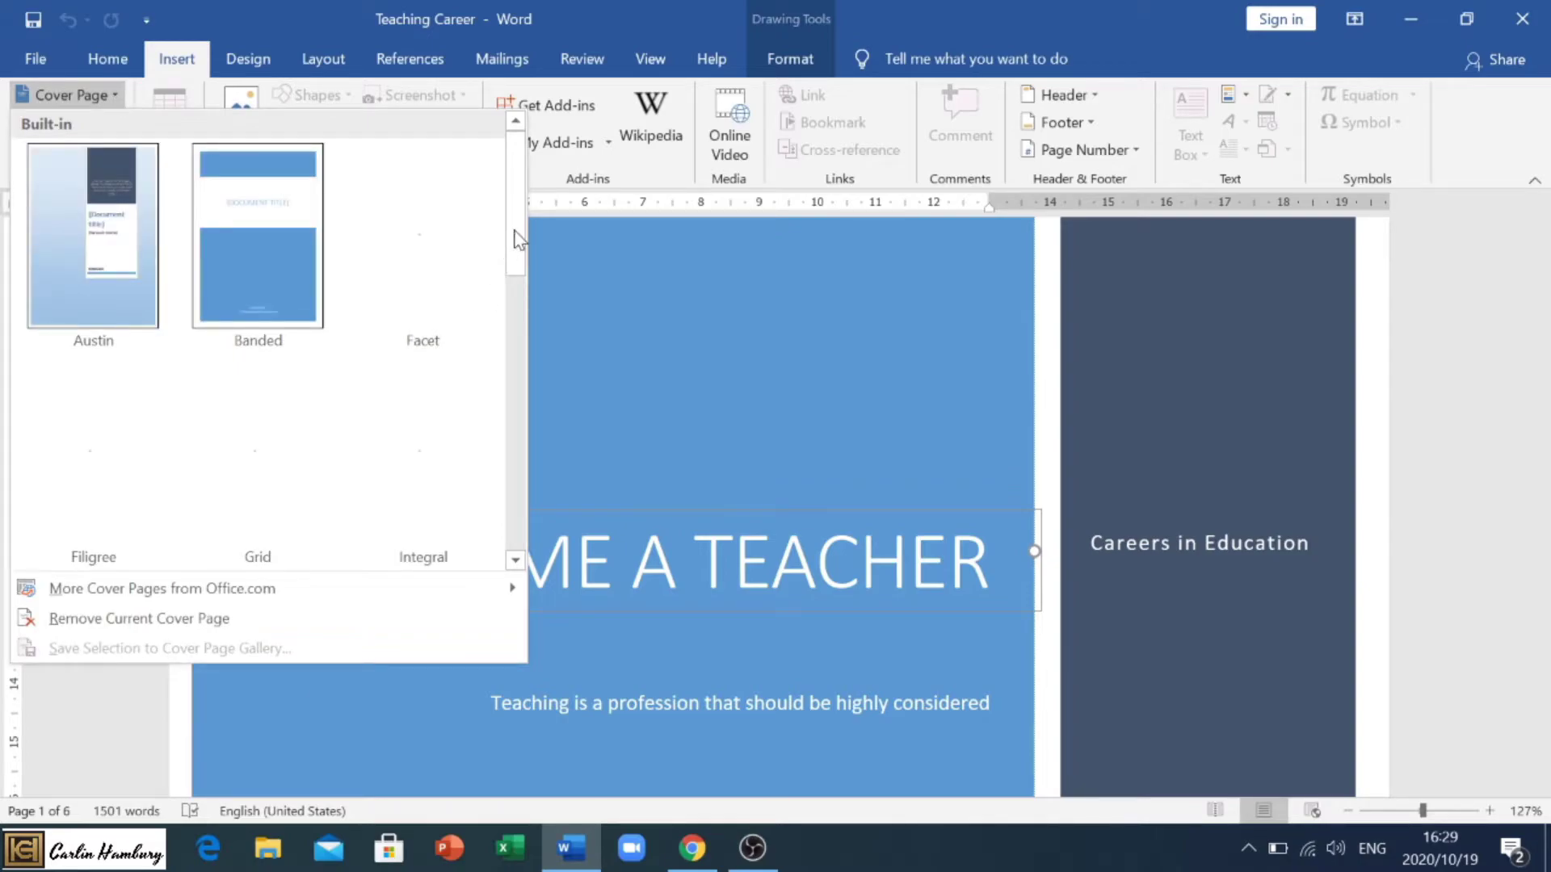
scroll(525, 348, "down", 1)
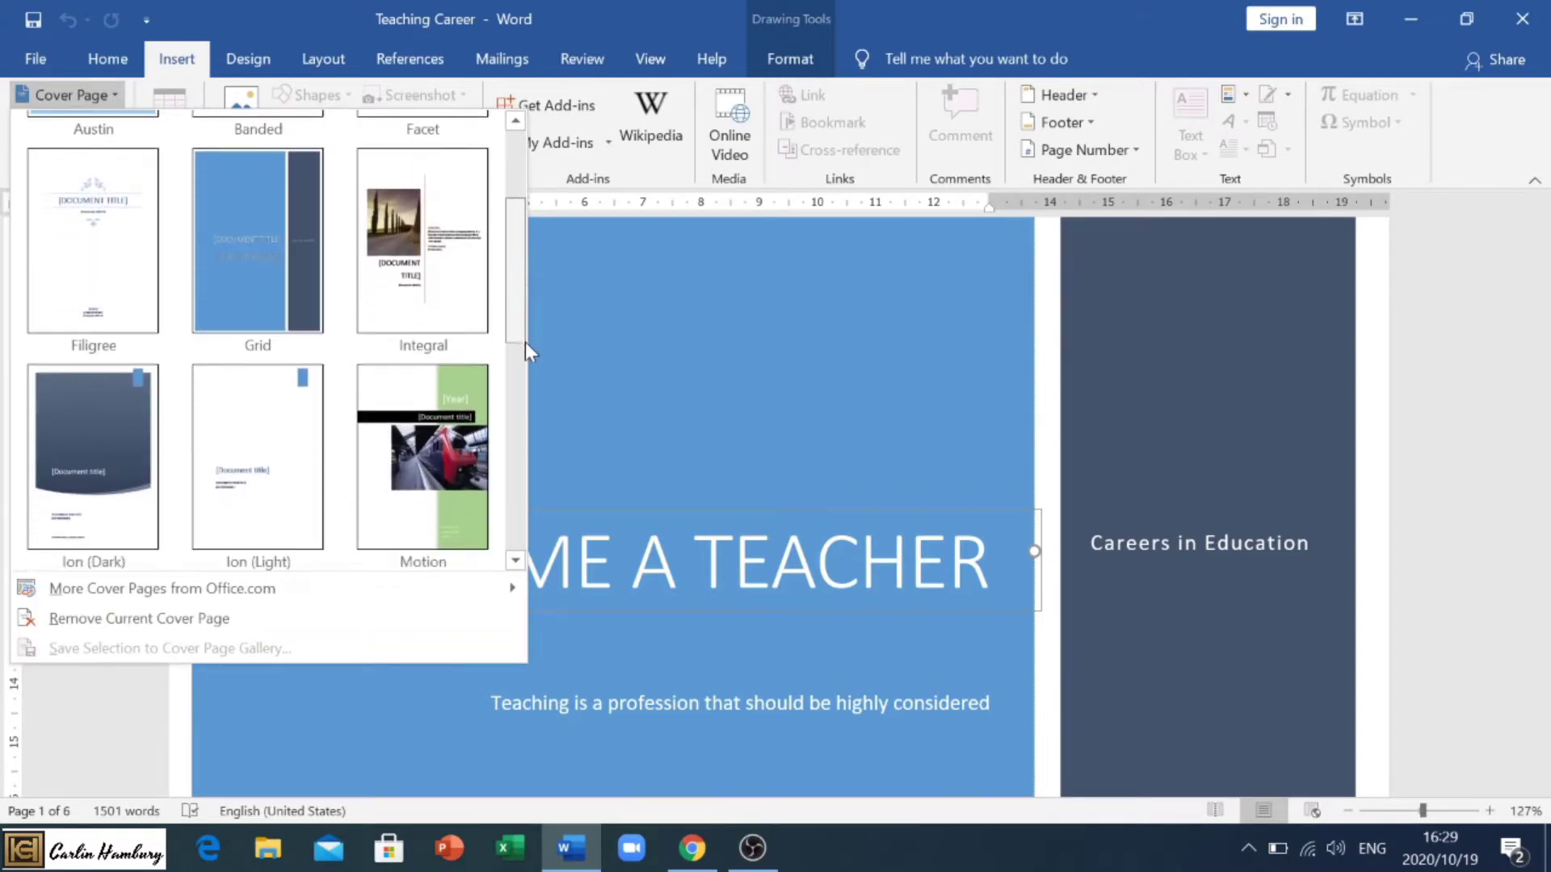
scroll(526, 349, "down", 1)
left_click(440, 305)
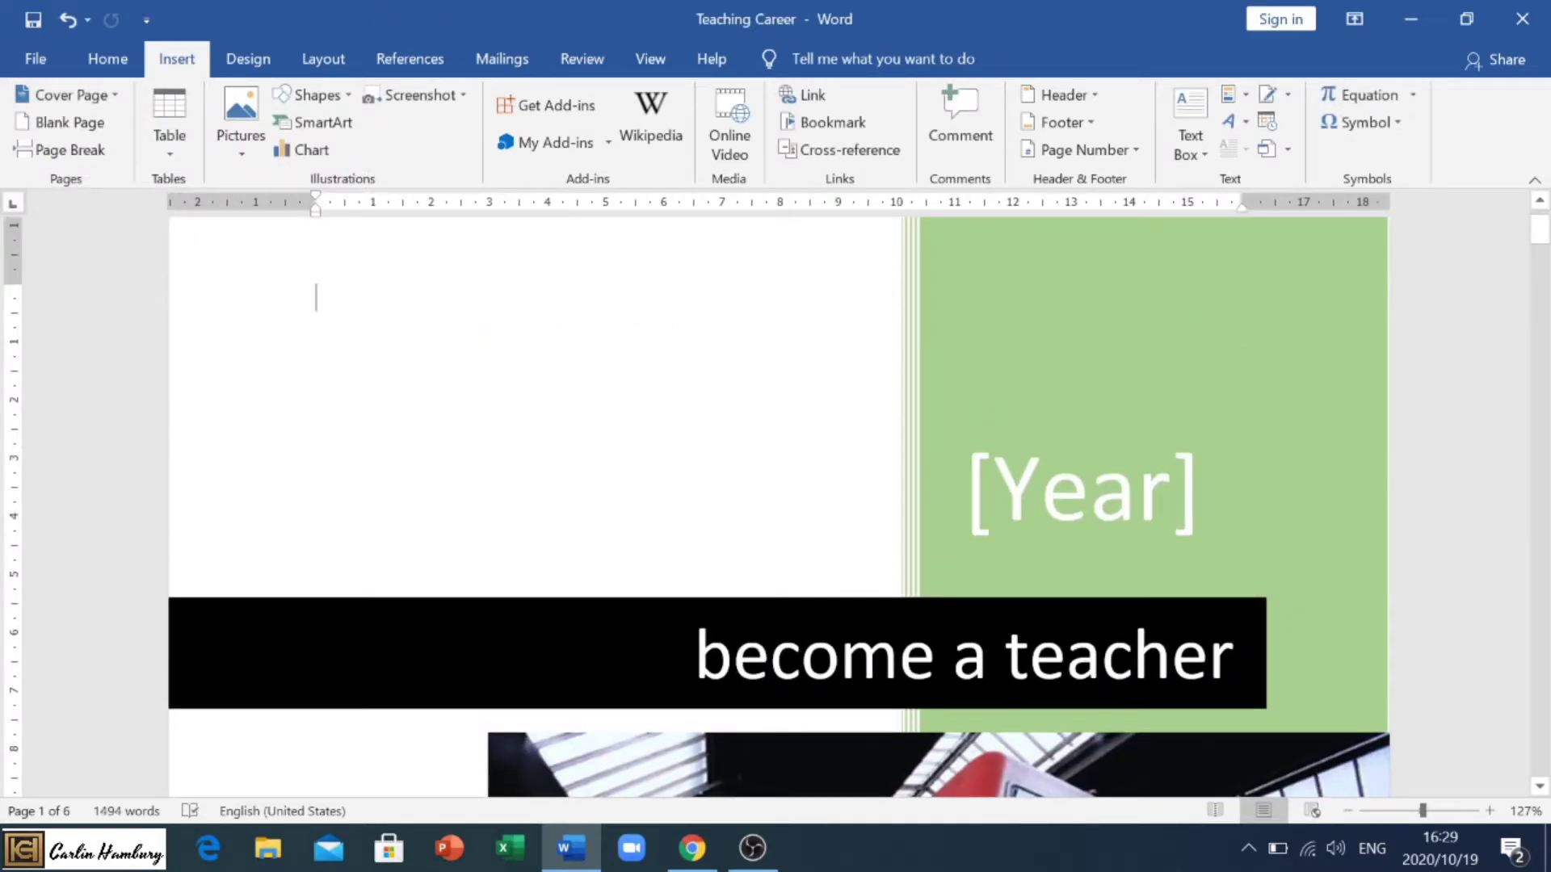
Apply the Title style to the heading "Teaching as a Career" on the page after the cover page
scroll(575, 633, "down", 4)
scroll(581, 629, "down", 8)
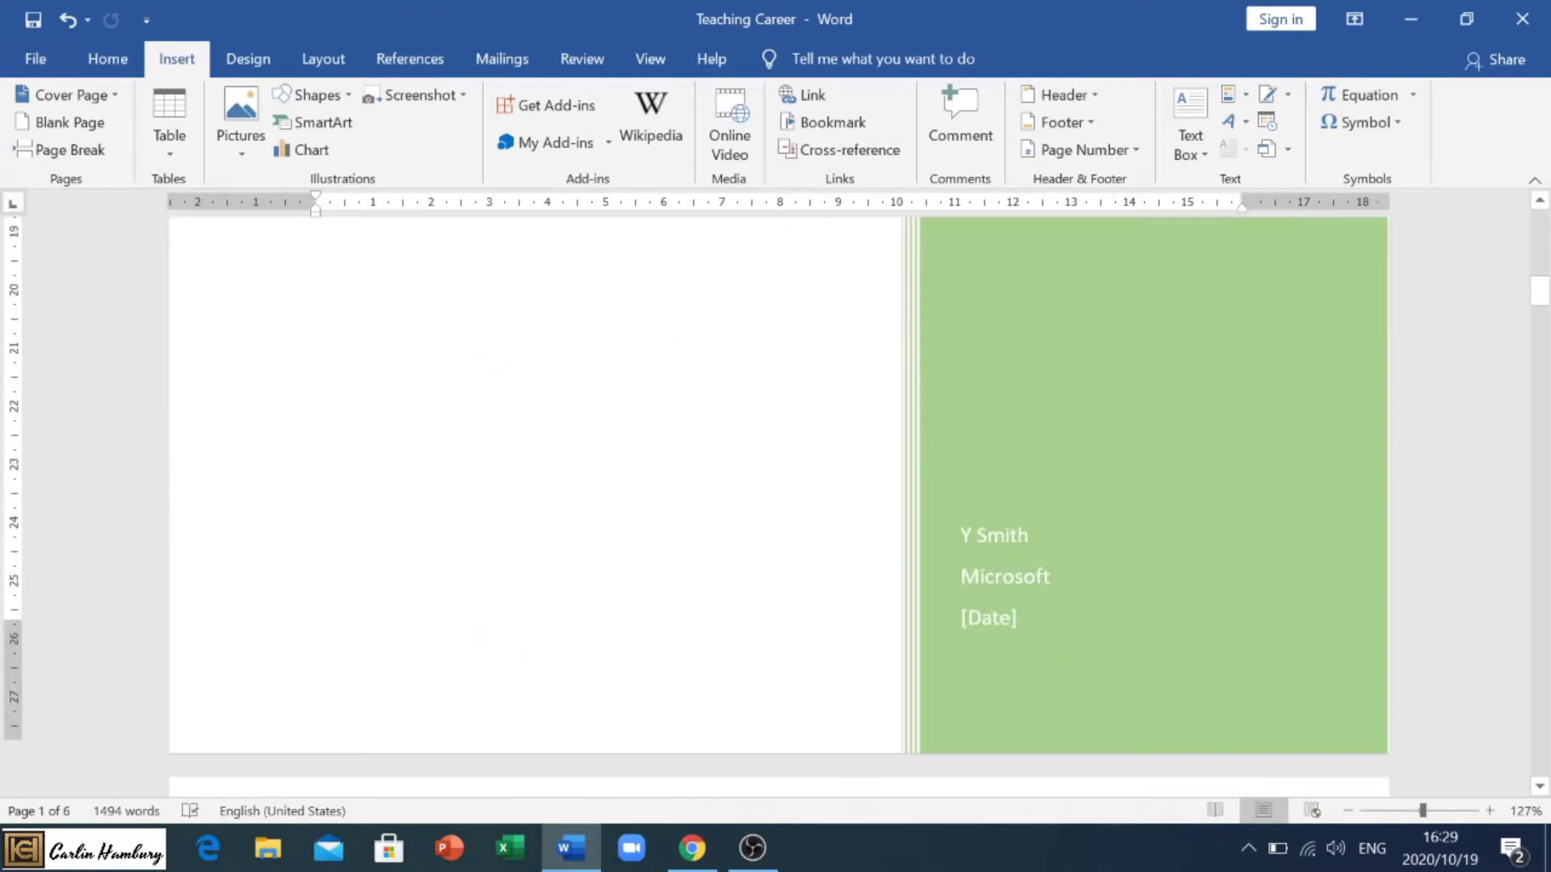
scroll(778, 509, "down", 5)
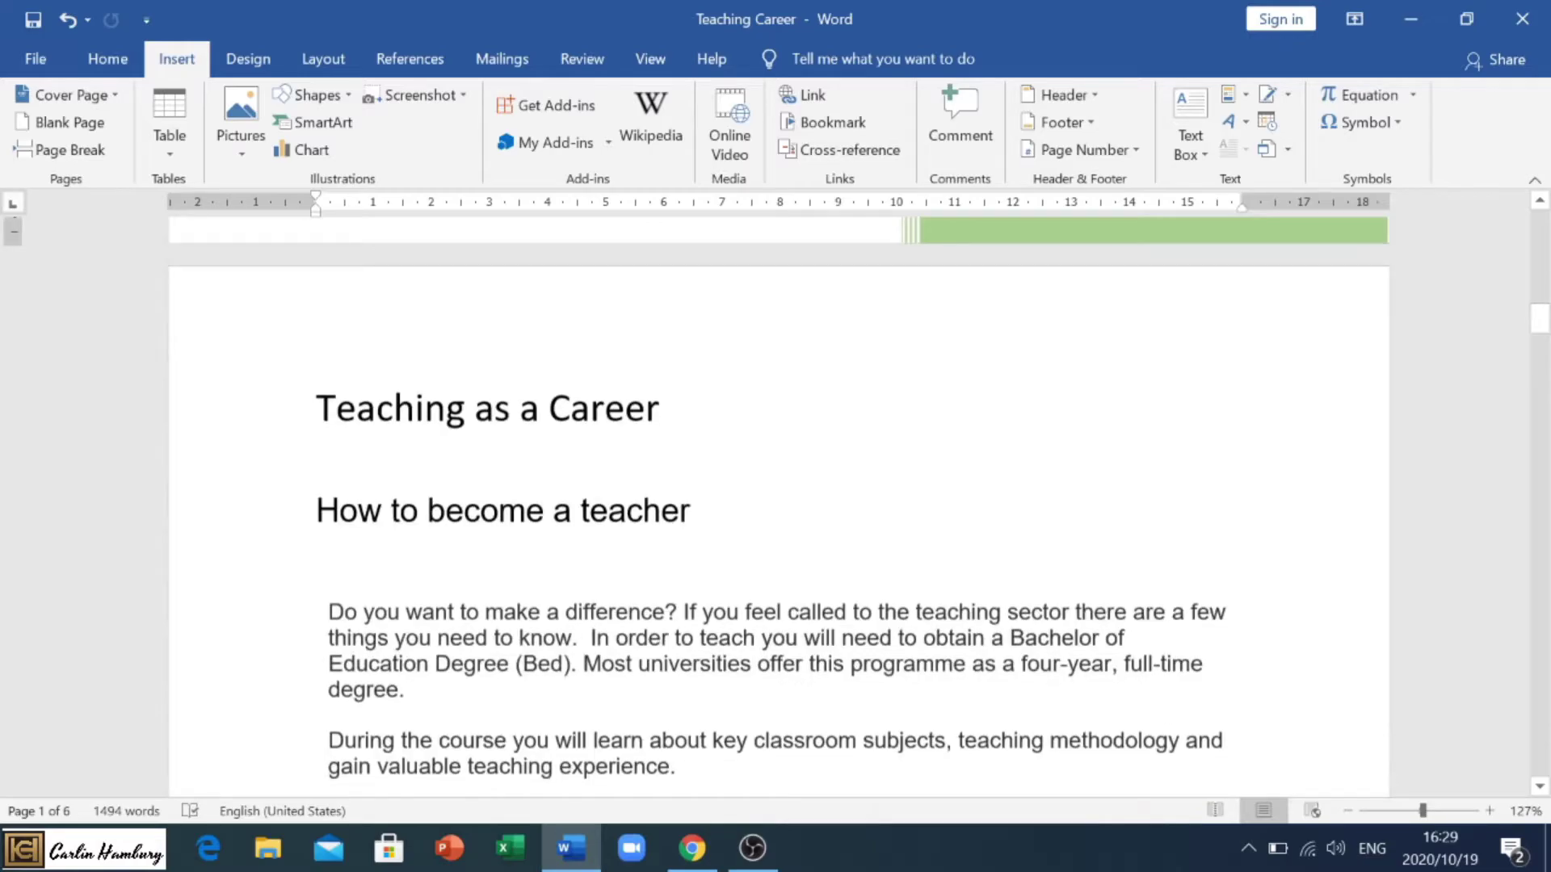
left_click(278, 419)
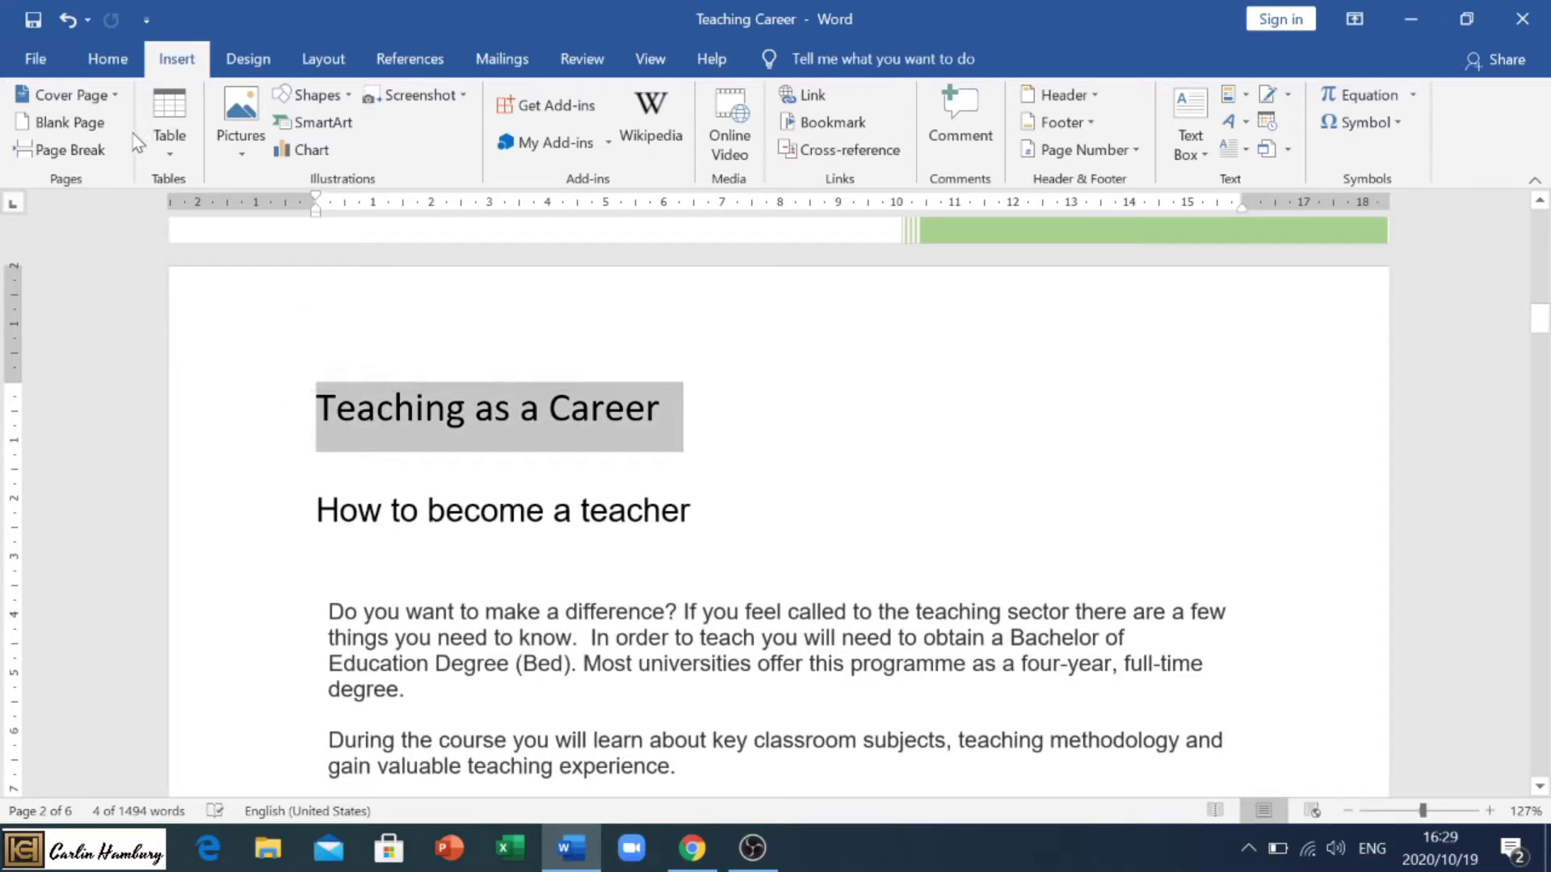
left_click(108, 61)
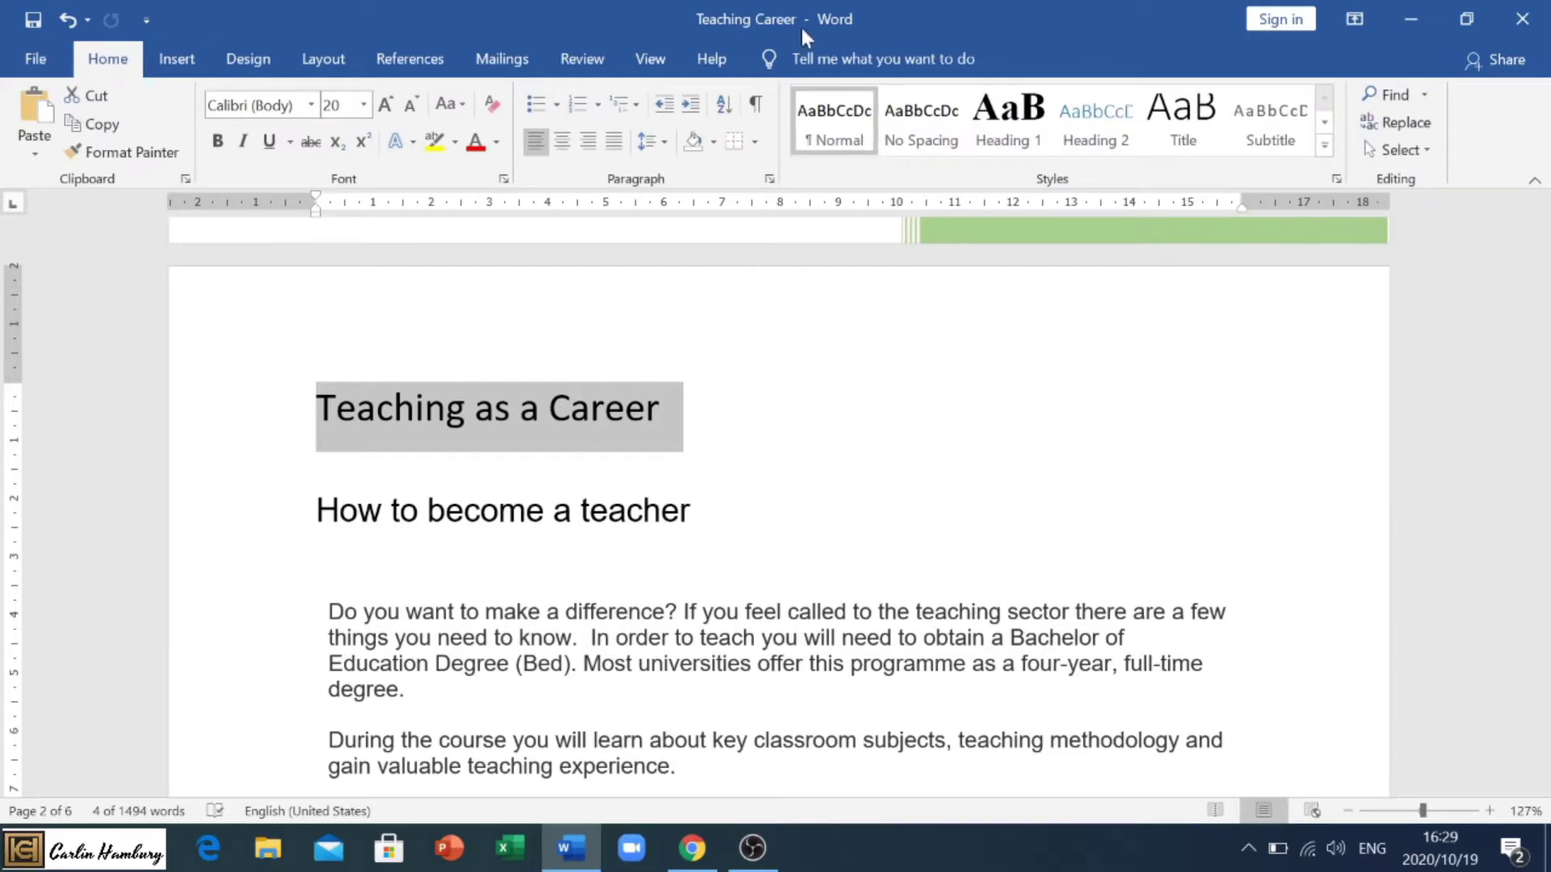
left_click(1181, 121)
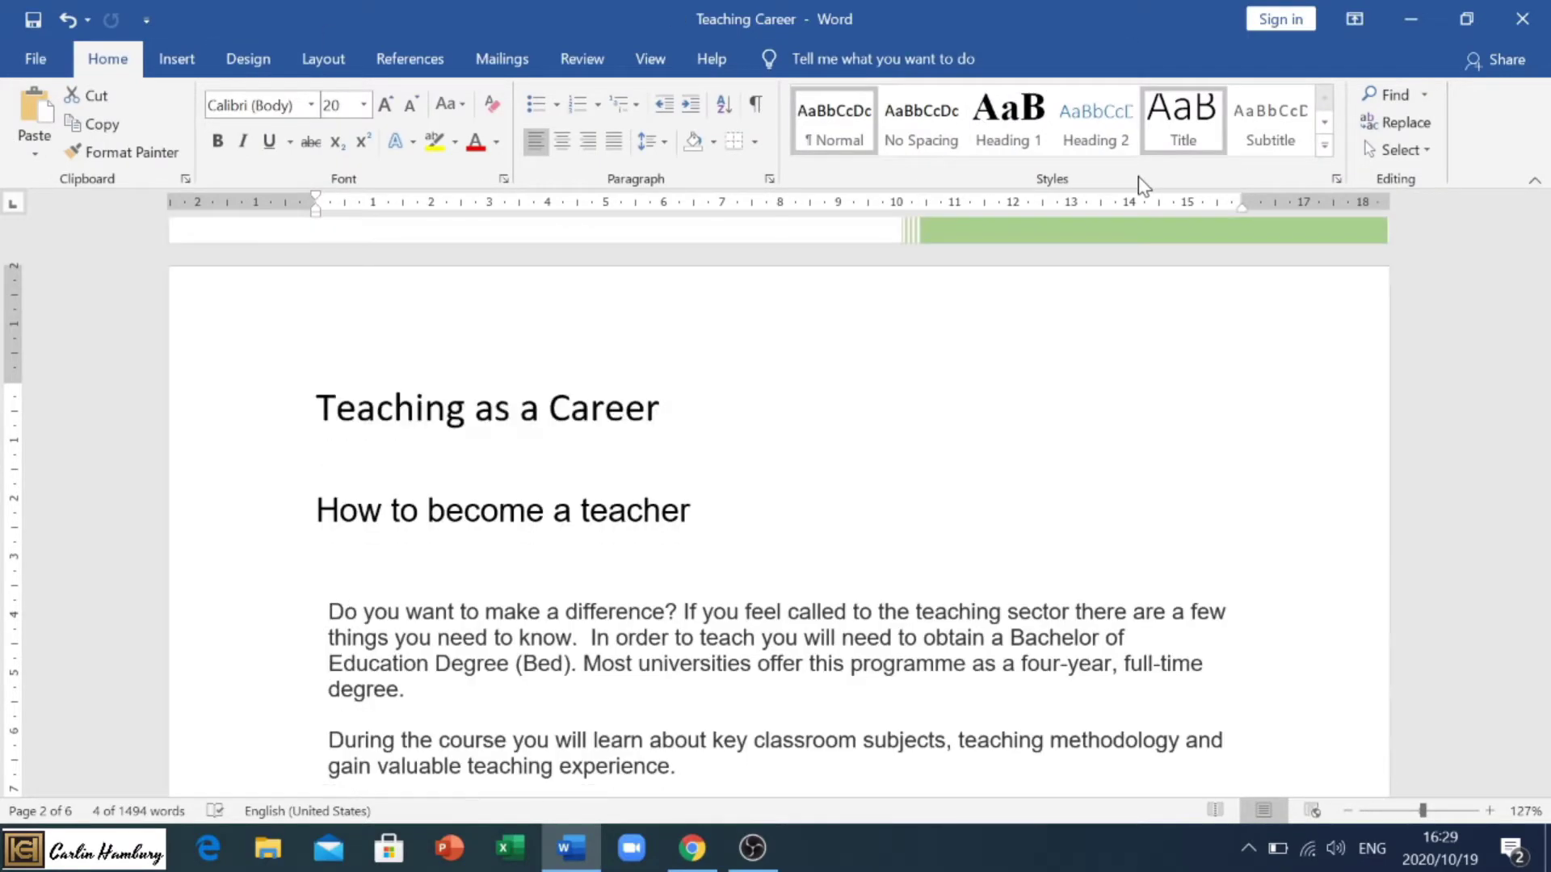
left_click(1186, 133)
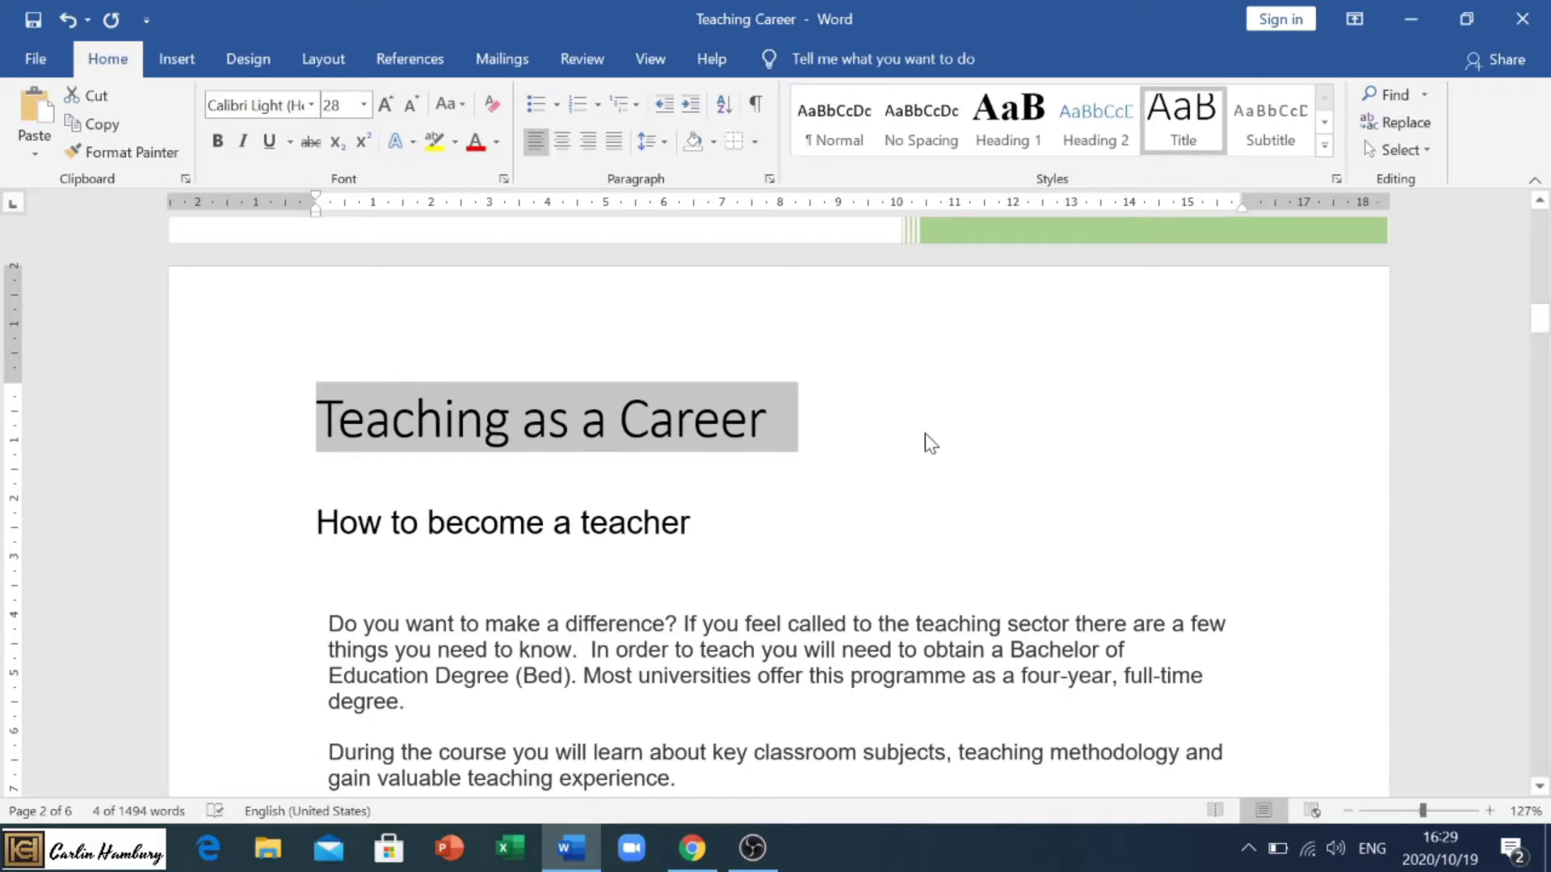
left_click(879, 440)
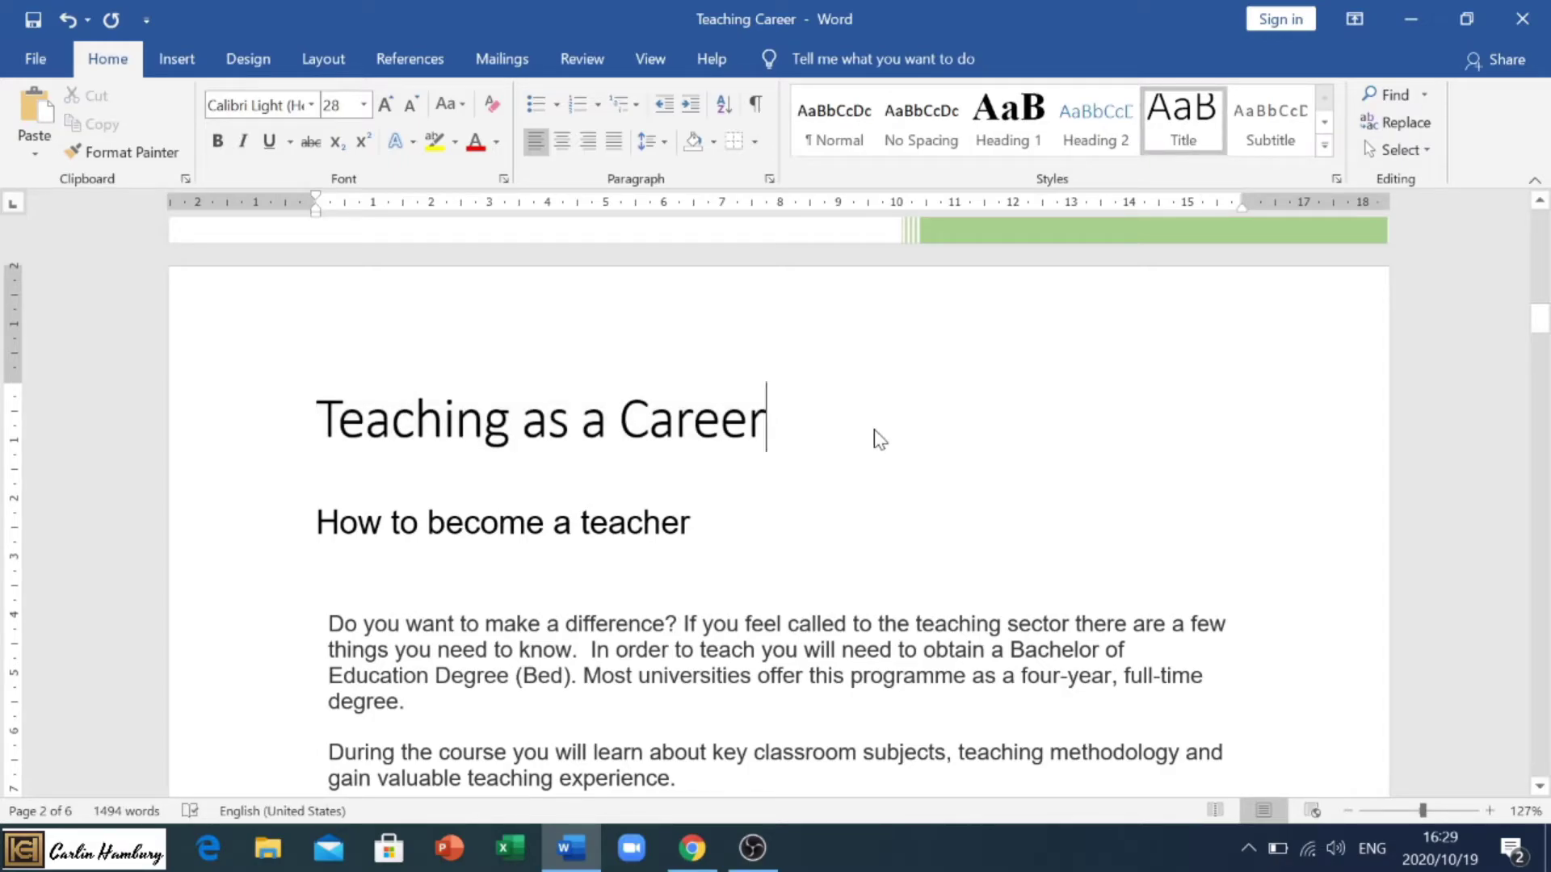
Justify the text of the entire document
key("ctrl+a")
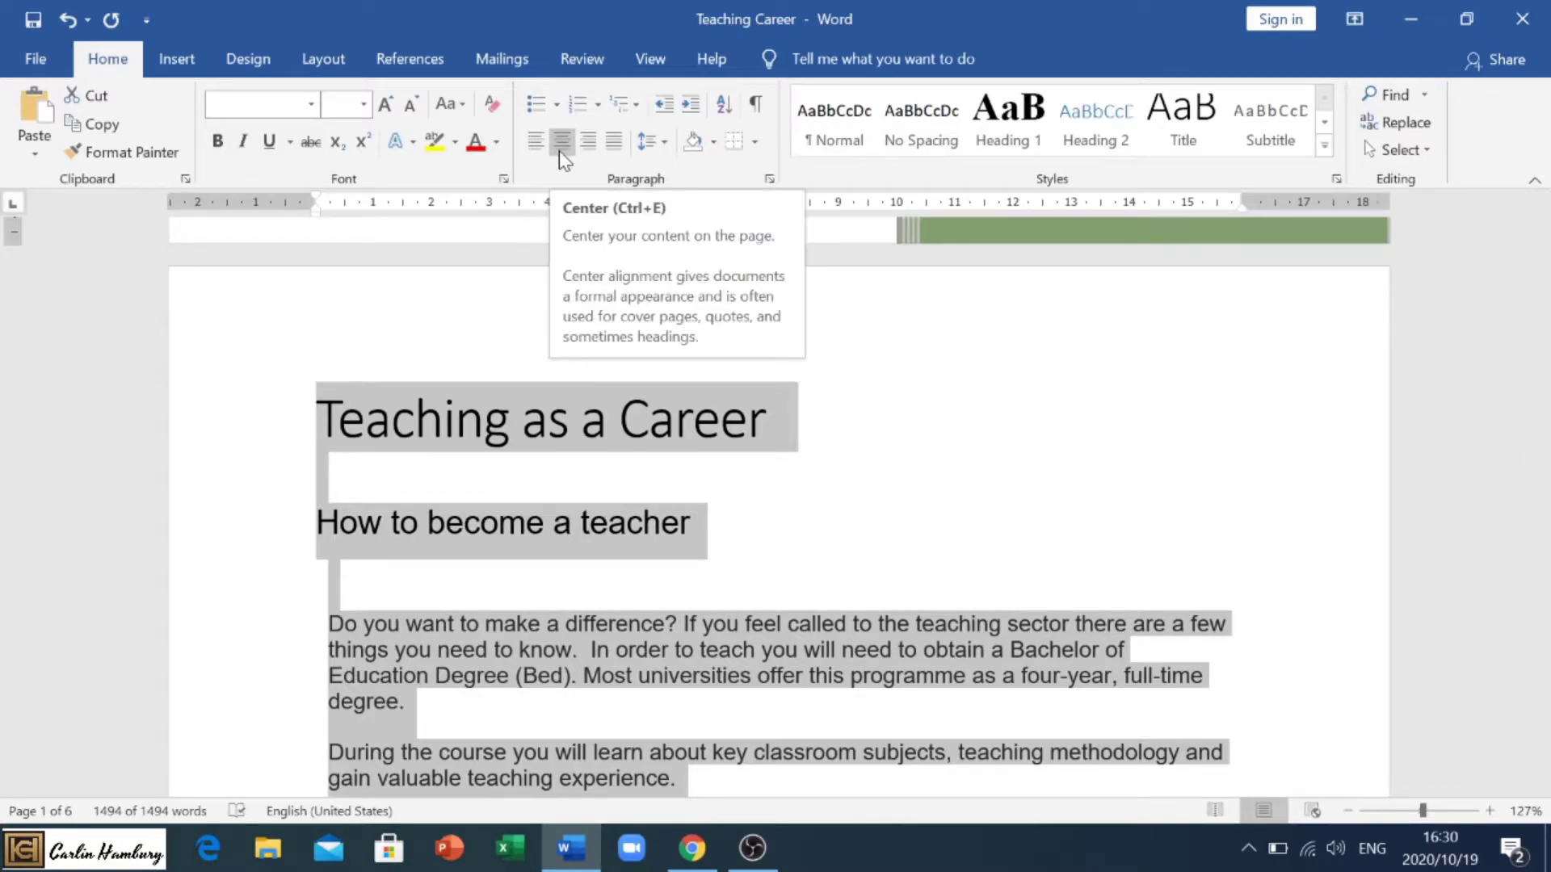
left_click(617, 148)
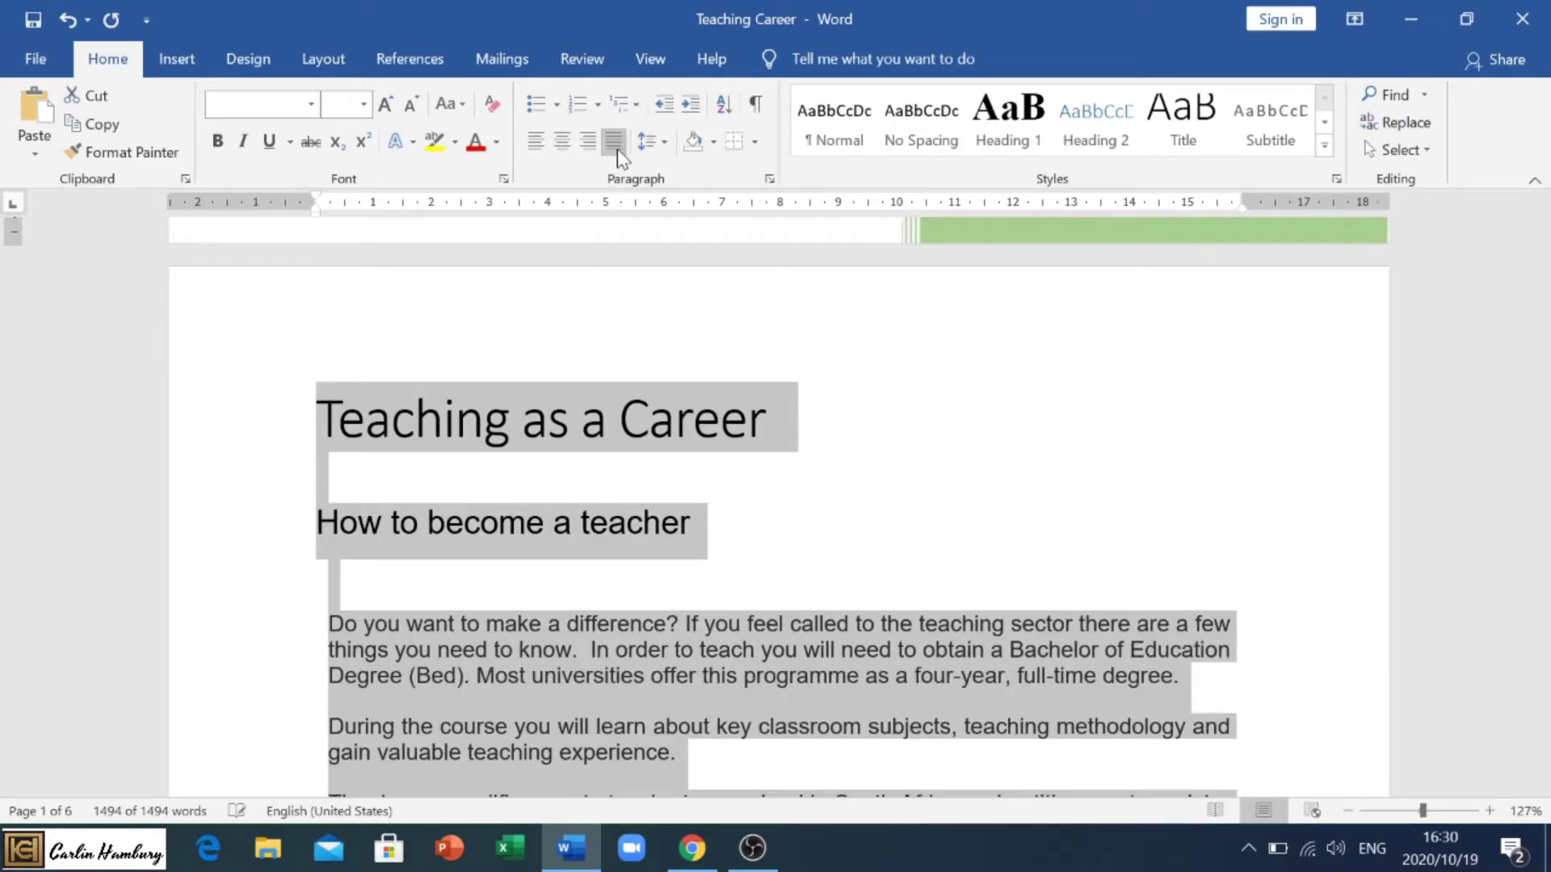
left_click(972, 517)
Insert a Next Page section break at the empty line above the heading "Why become a teacher?"
scroll(972, 517, "down", 15)
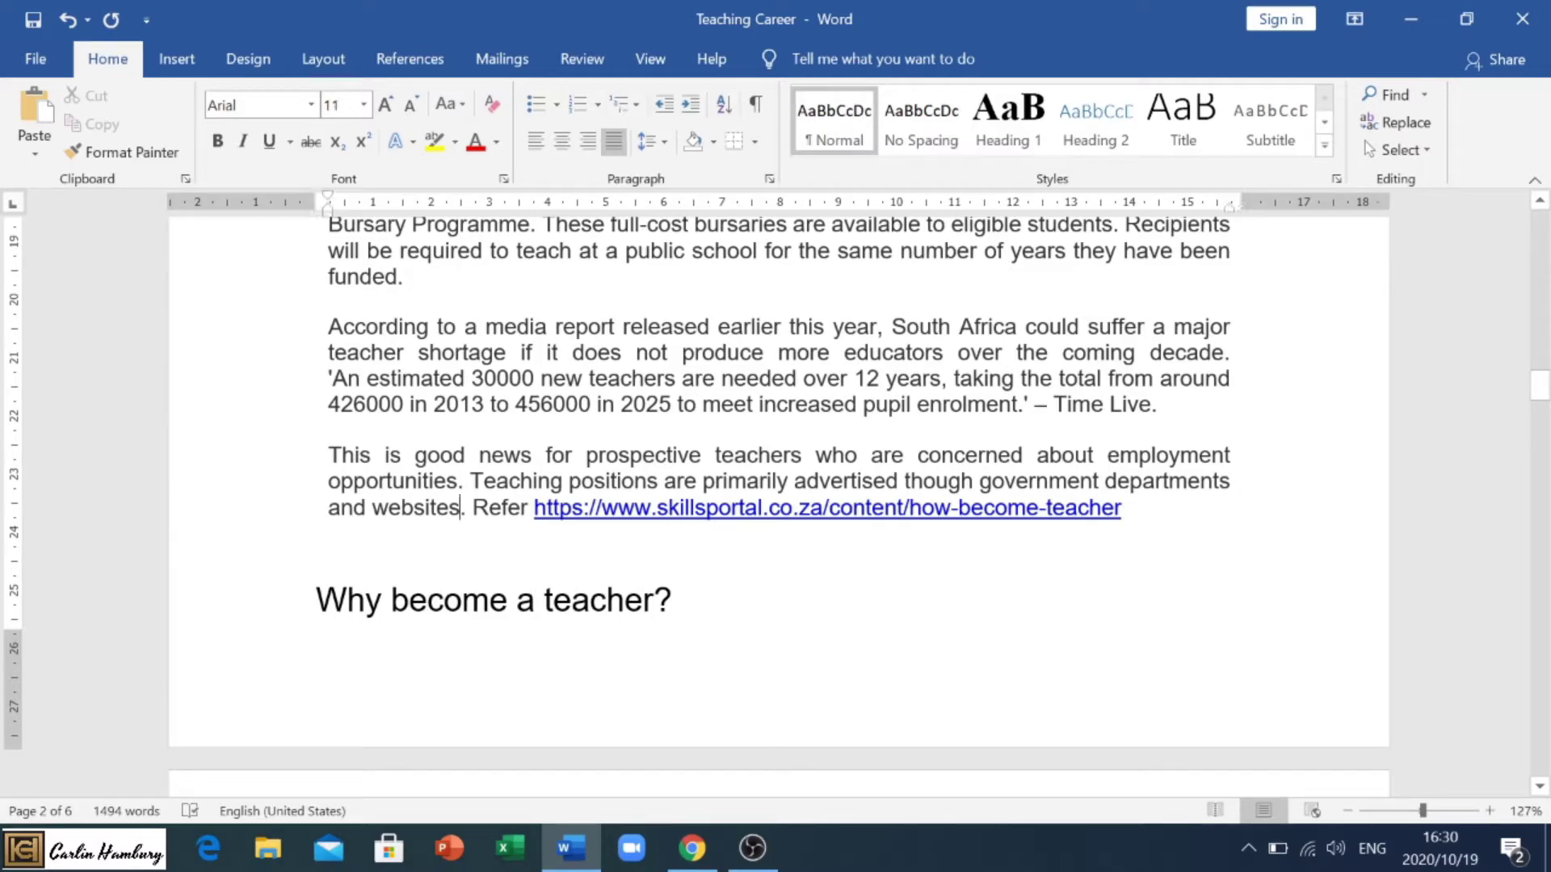
key("Down")
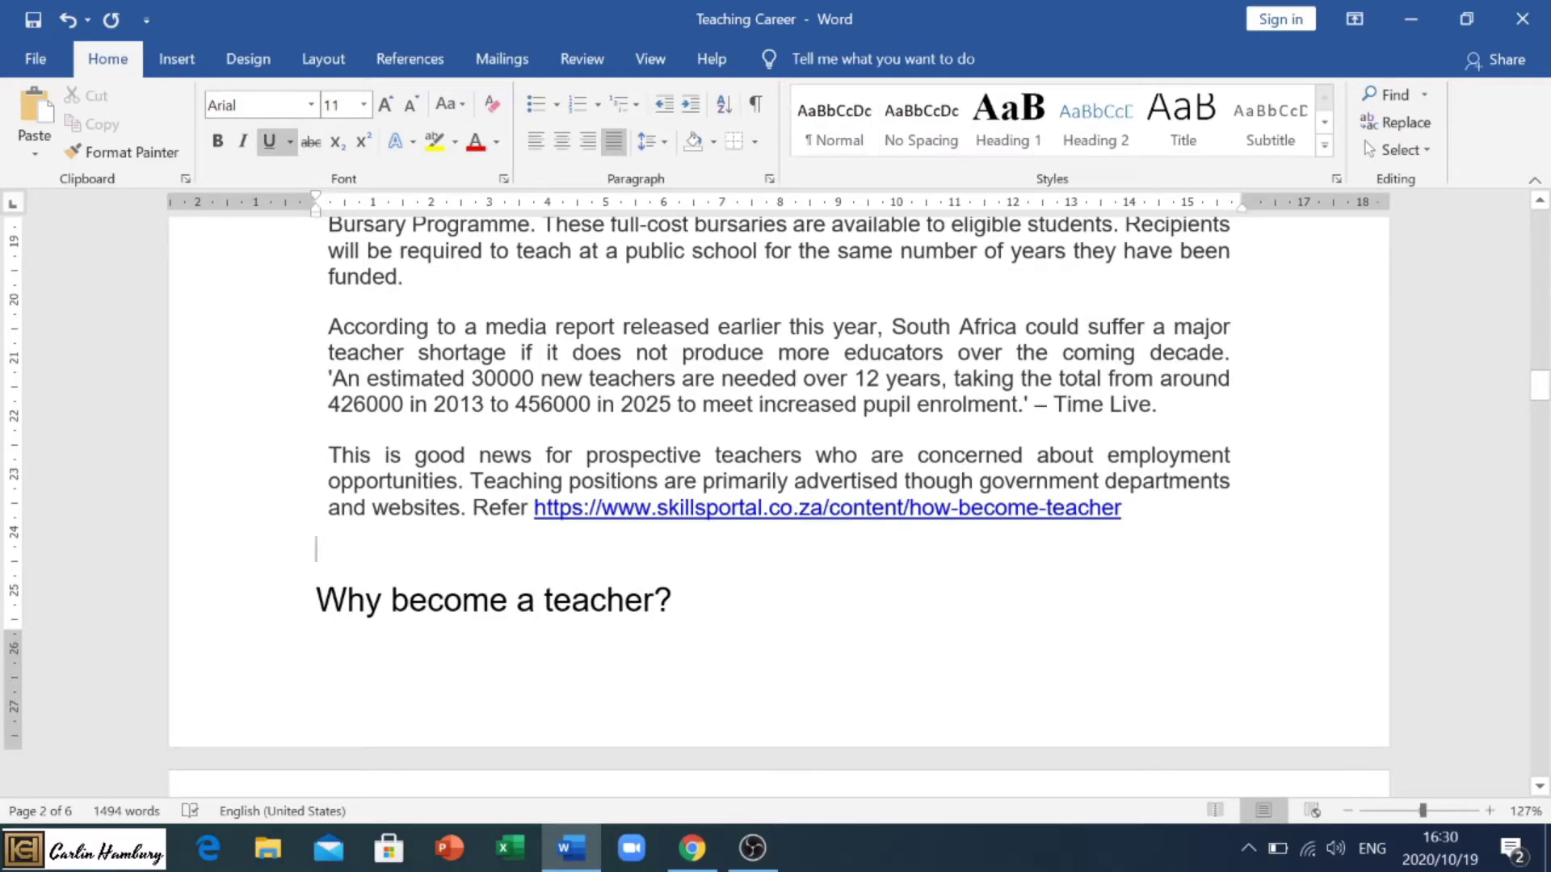
left_click(187, 53)
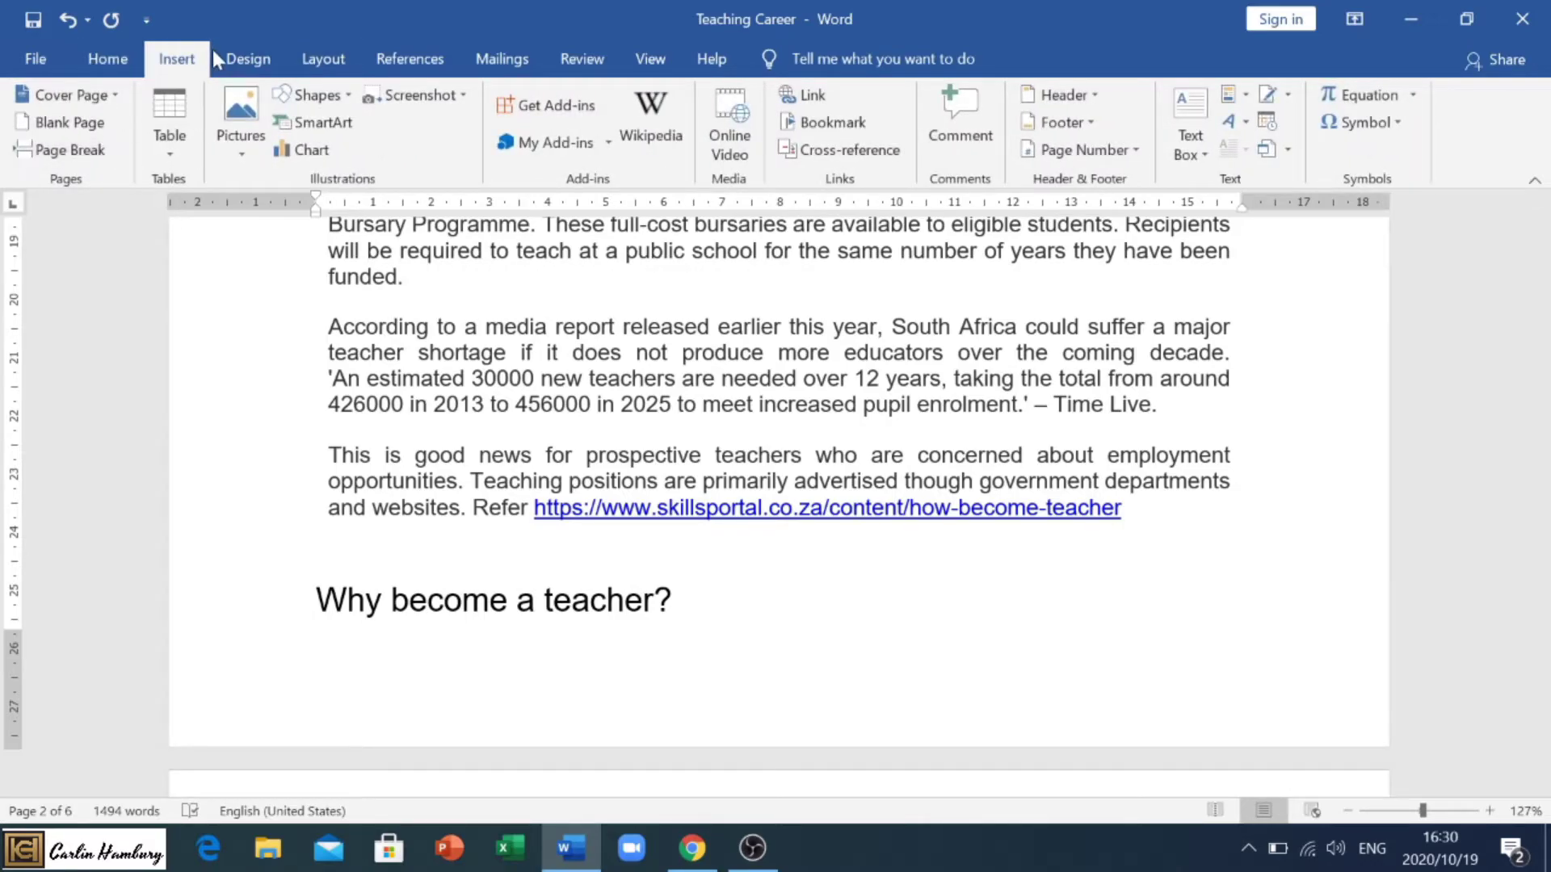
left_click(244, 60)
left_click(320, 63)
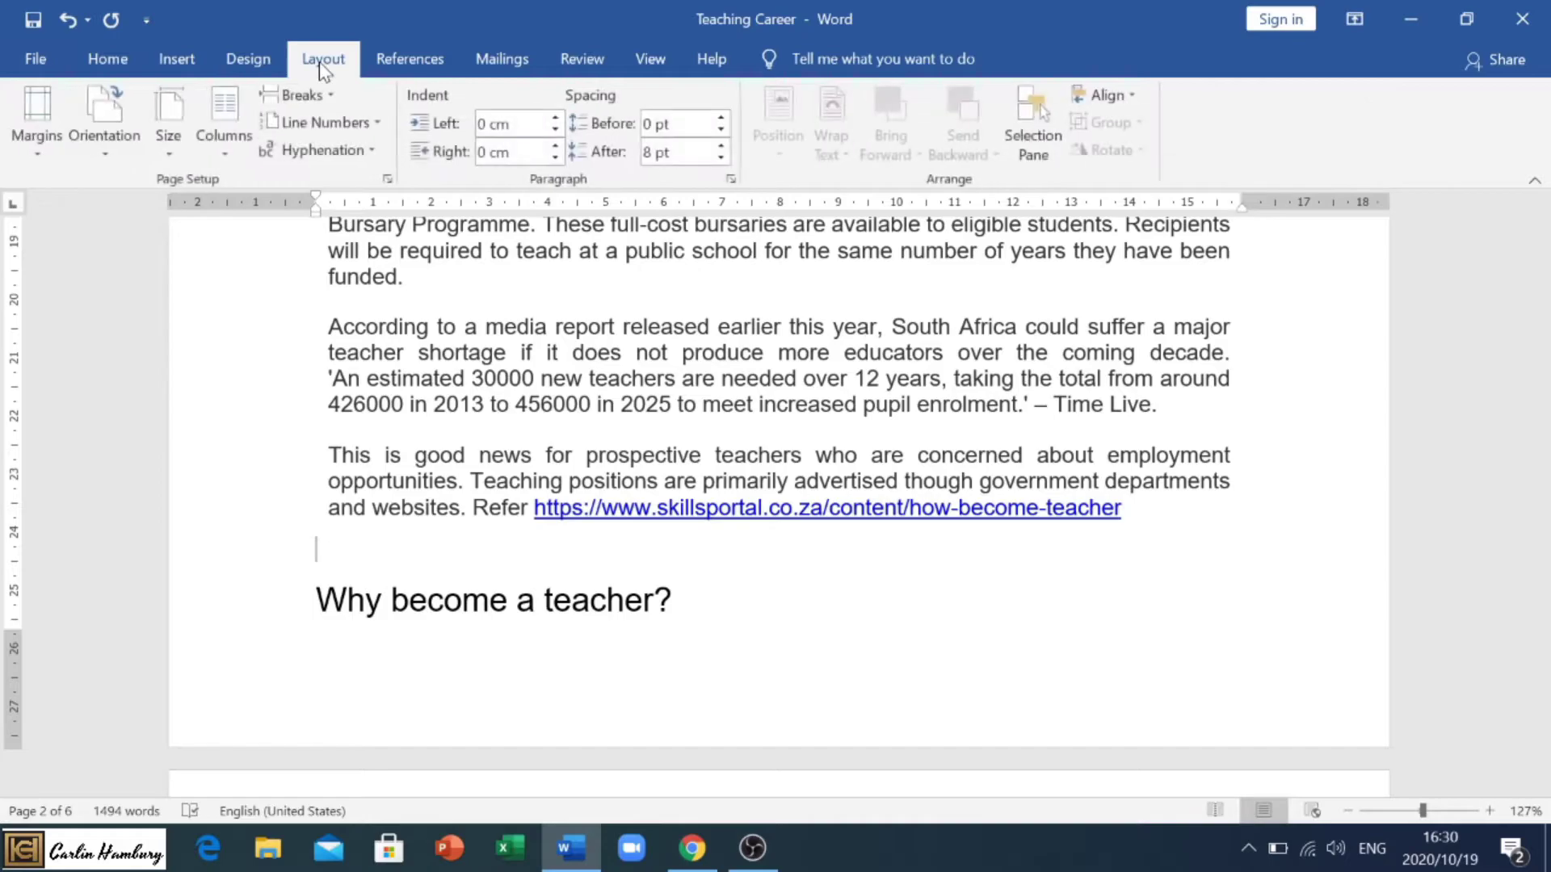
left_click(334, 108)
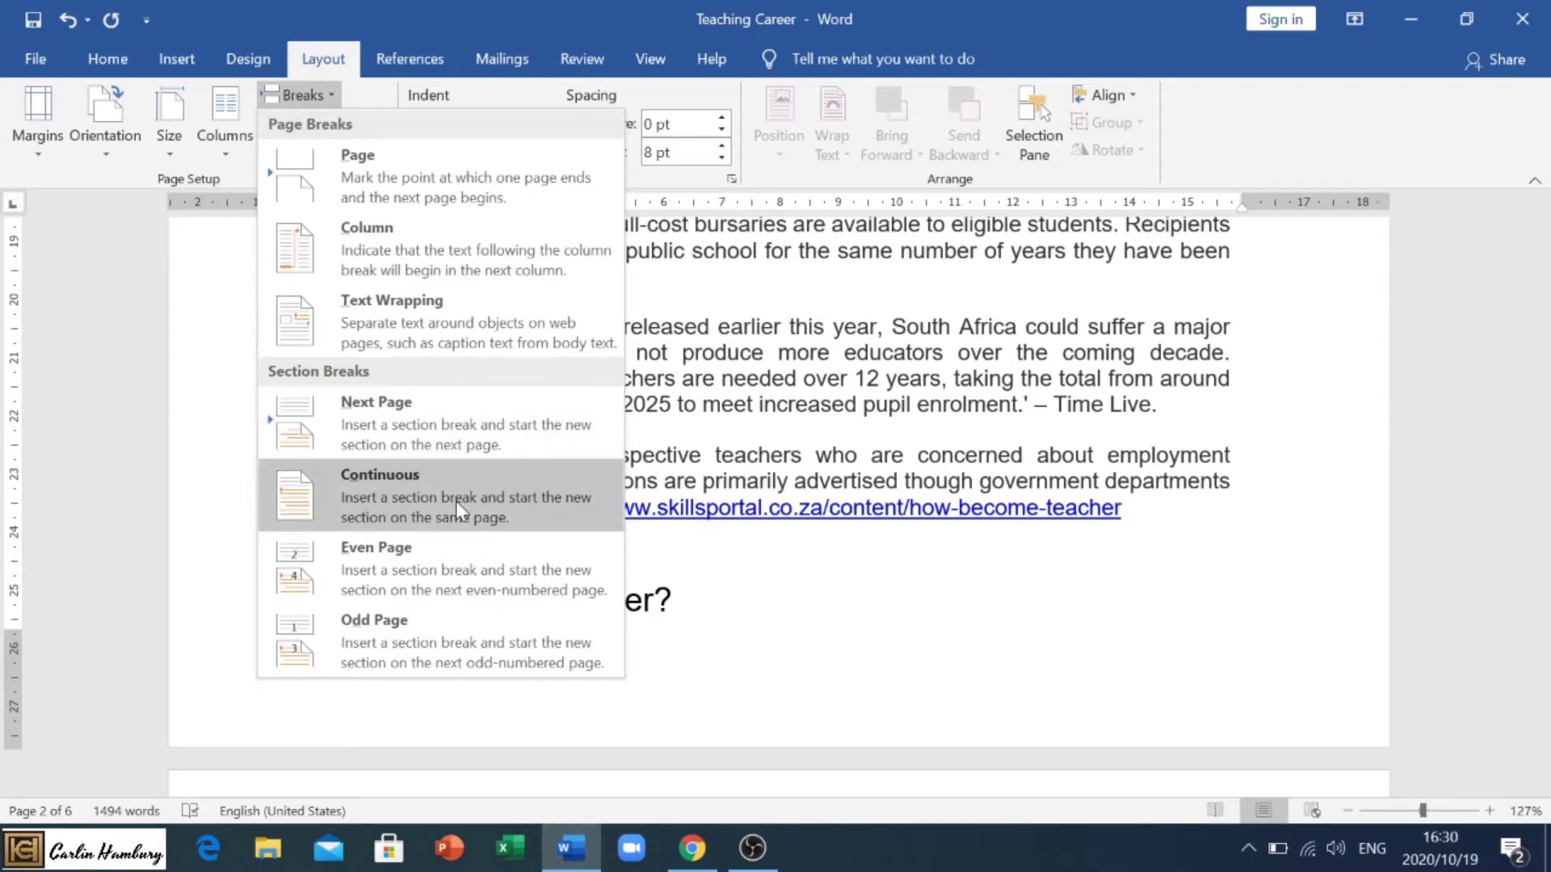
left_click(438, 418)
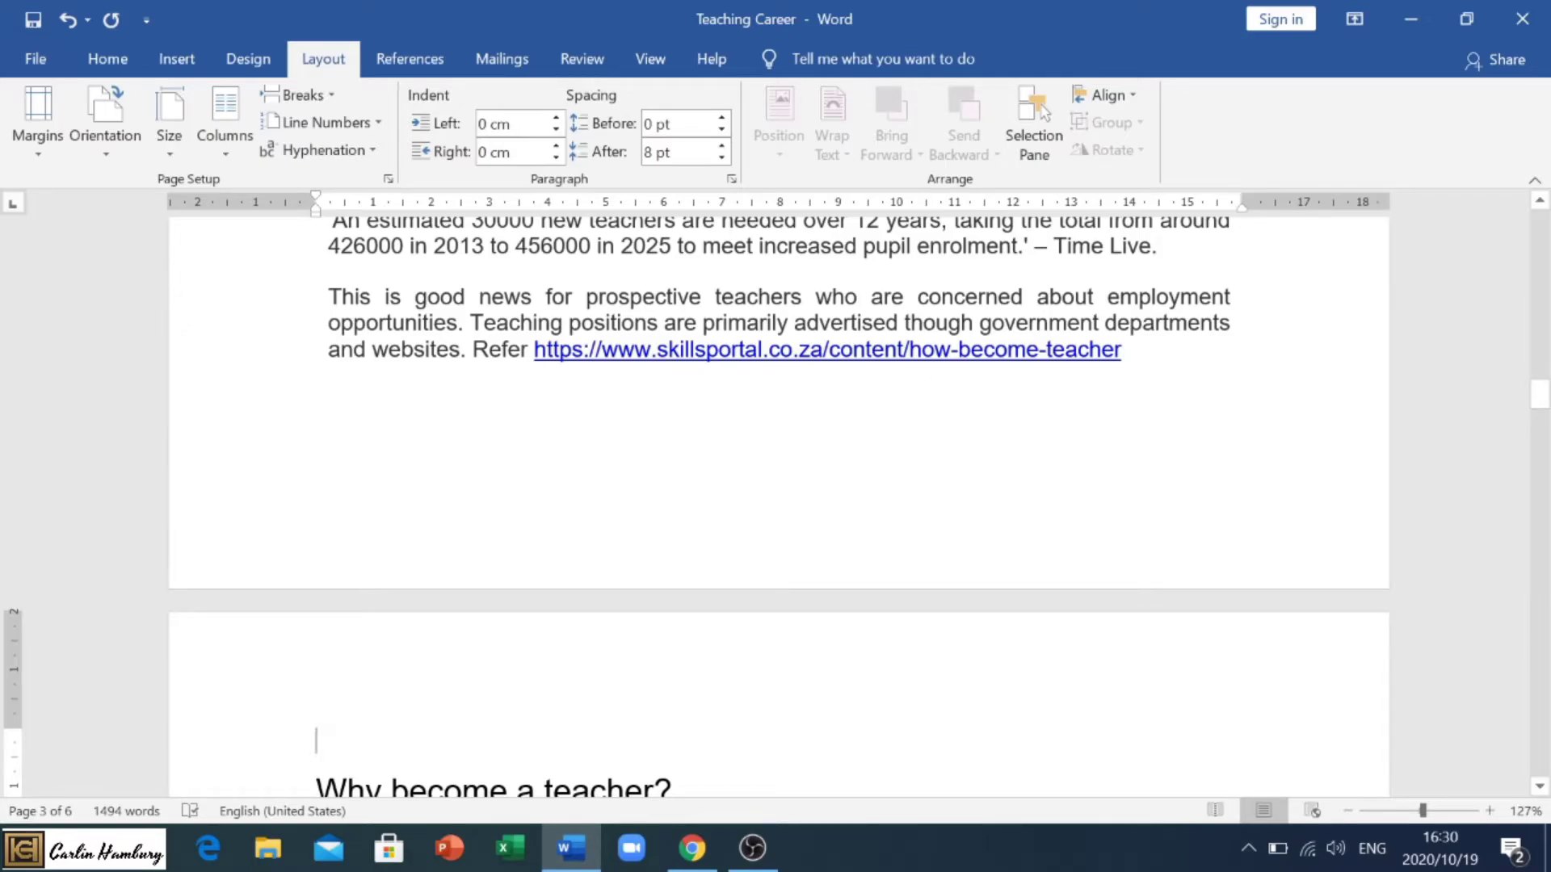
Format the body paragraphs under "Why become a teacher?" in two columns with a line between them
scroll(1010, 391, "down", 4)
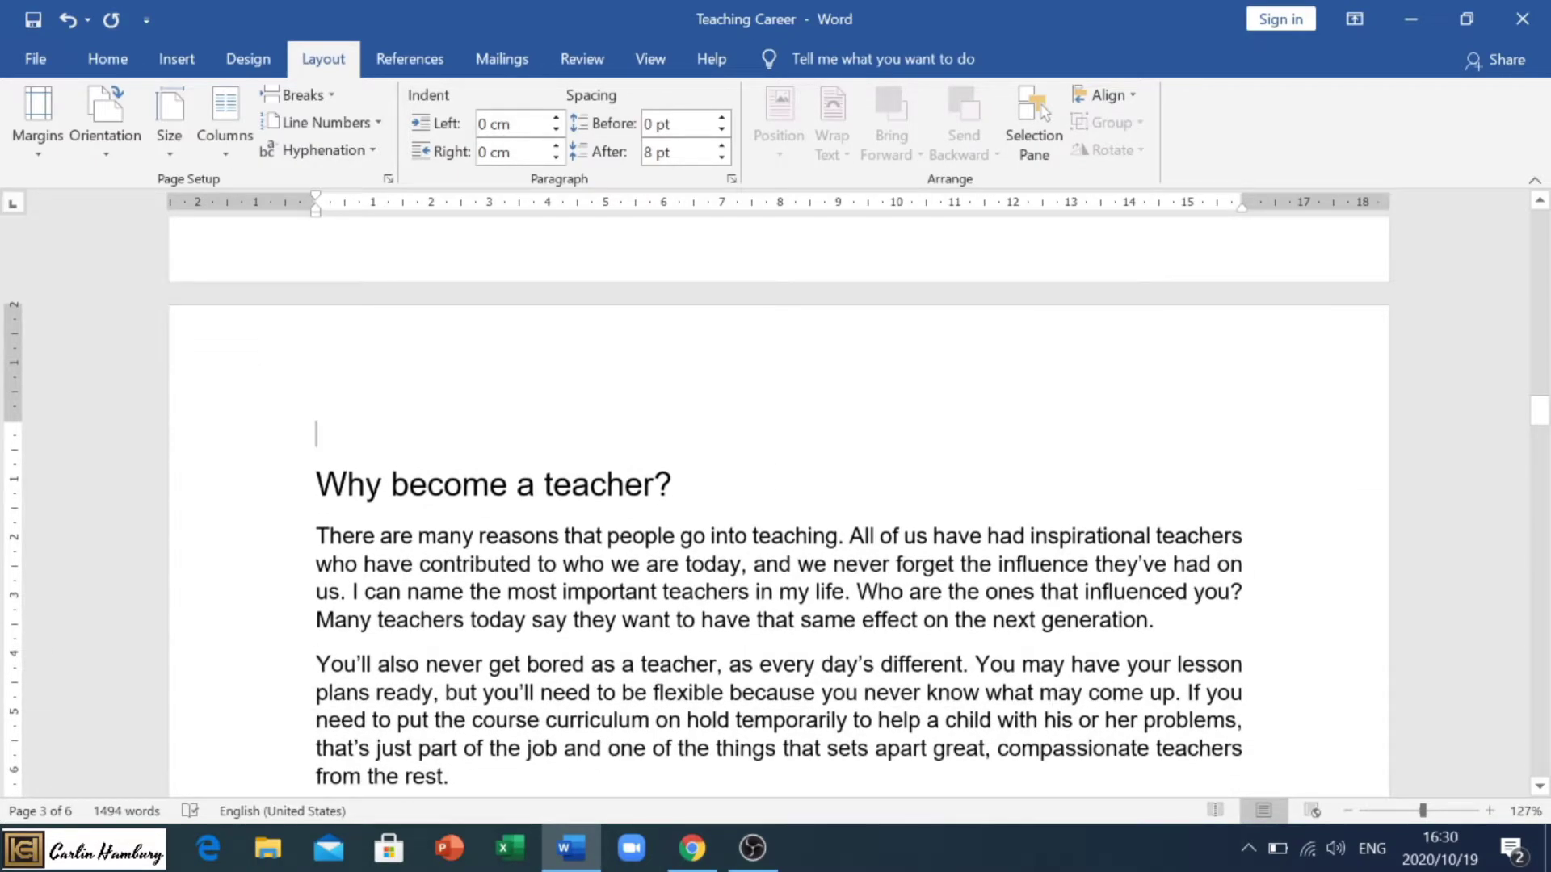
scroll(775, 507, "down", 3)
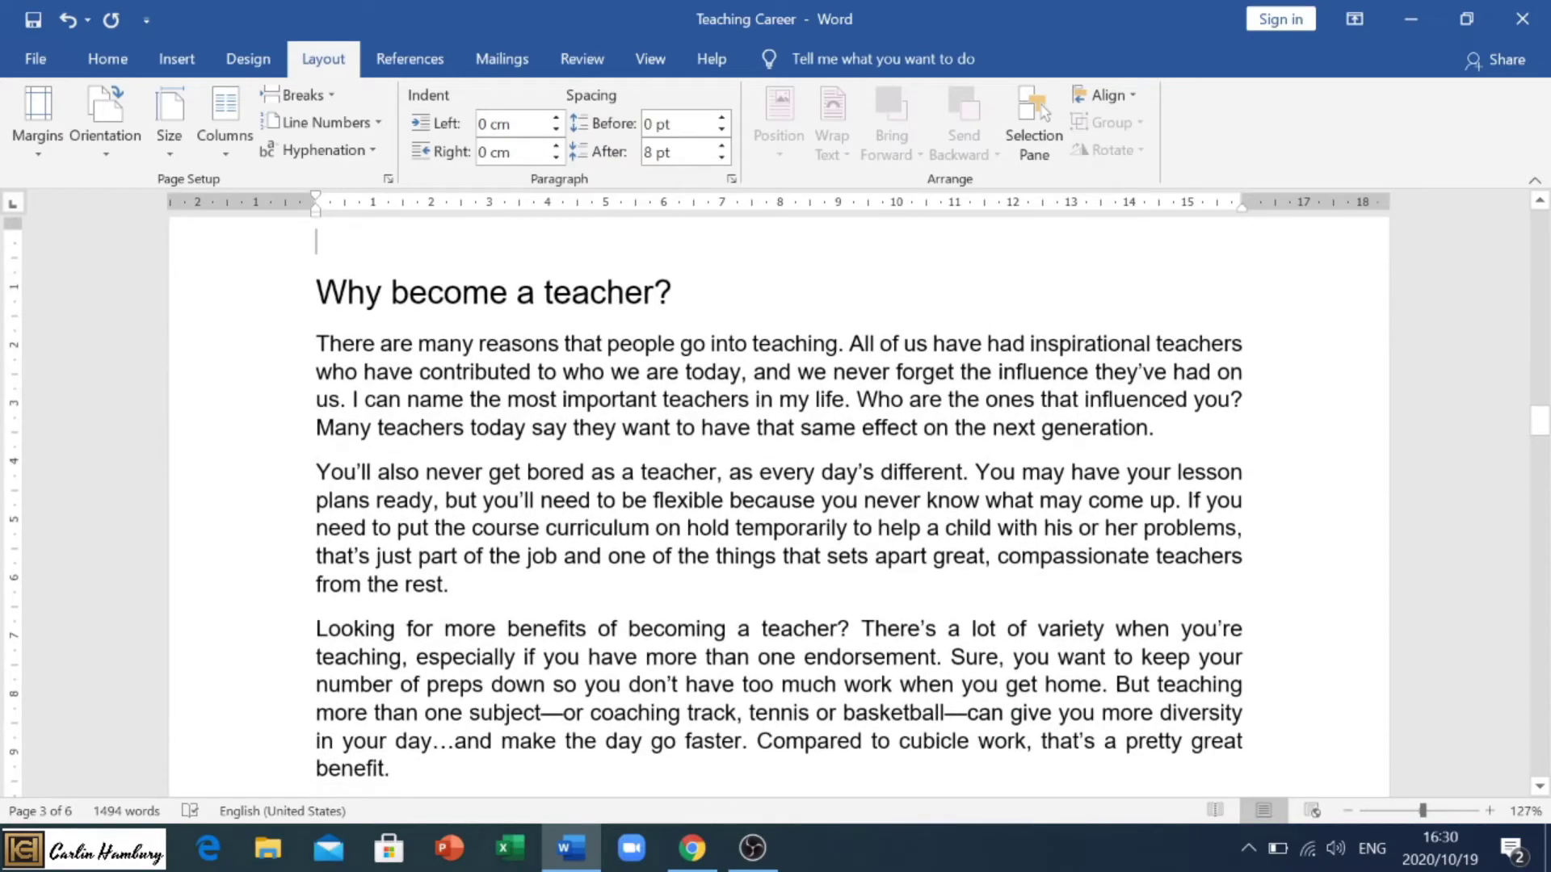
left_click_drag(316, 344, 1187, 638)
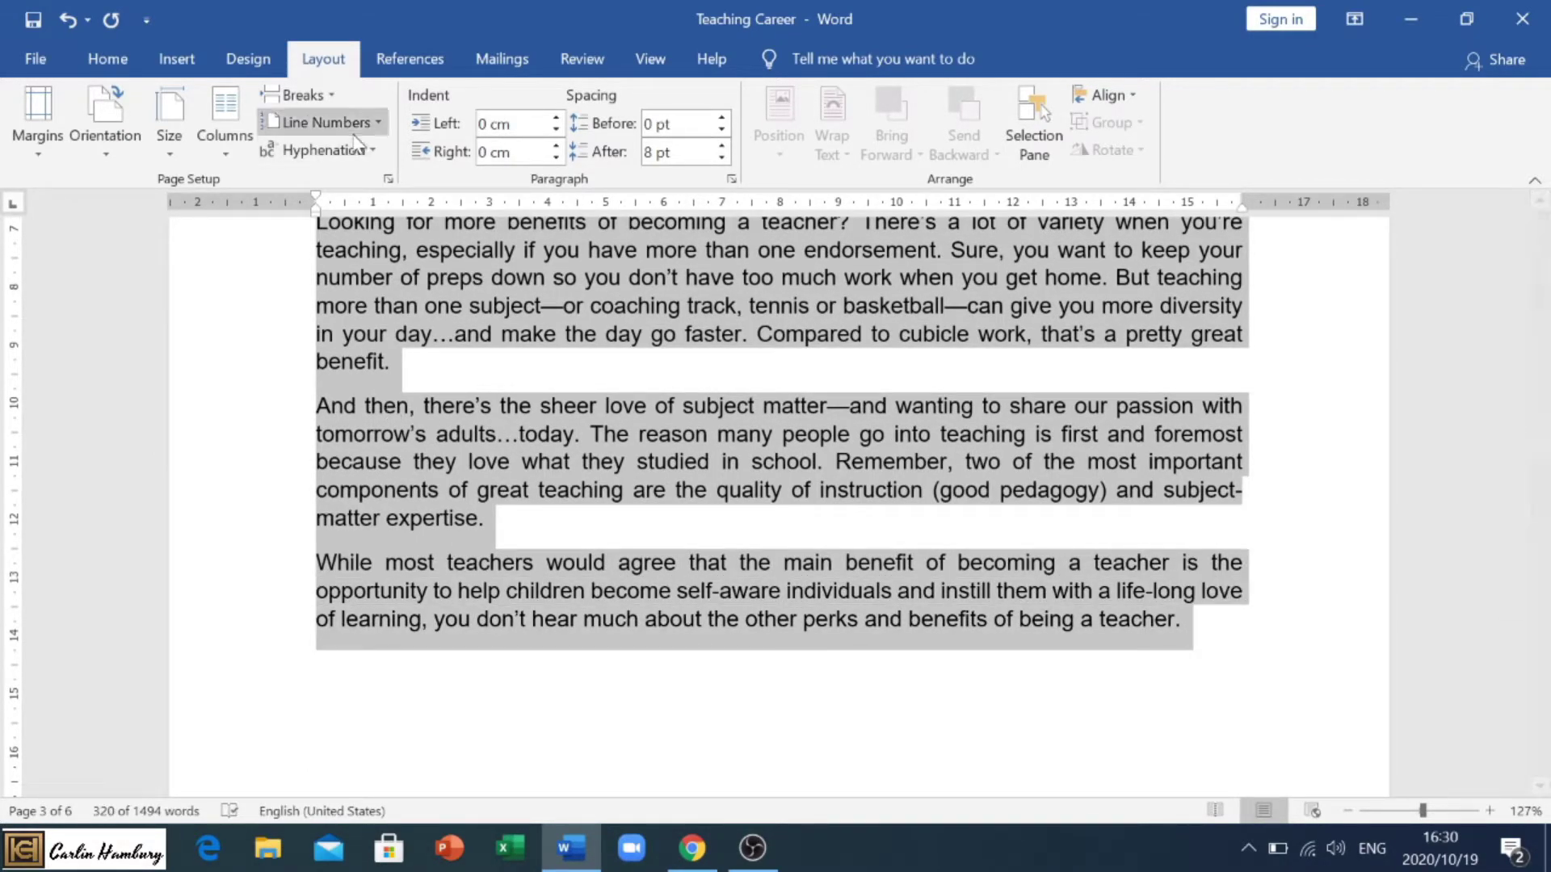
left_click(227, 155)
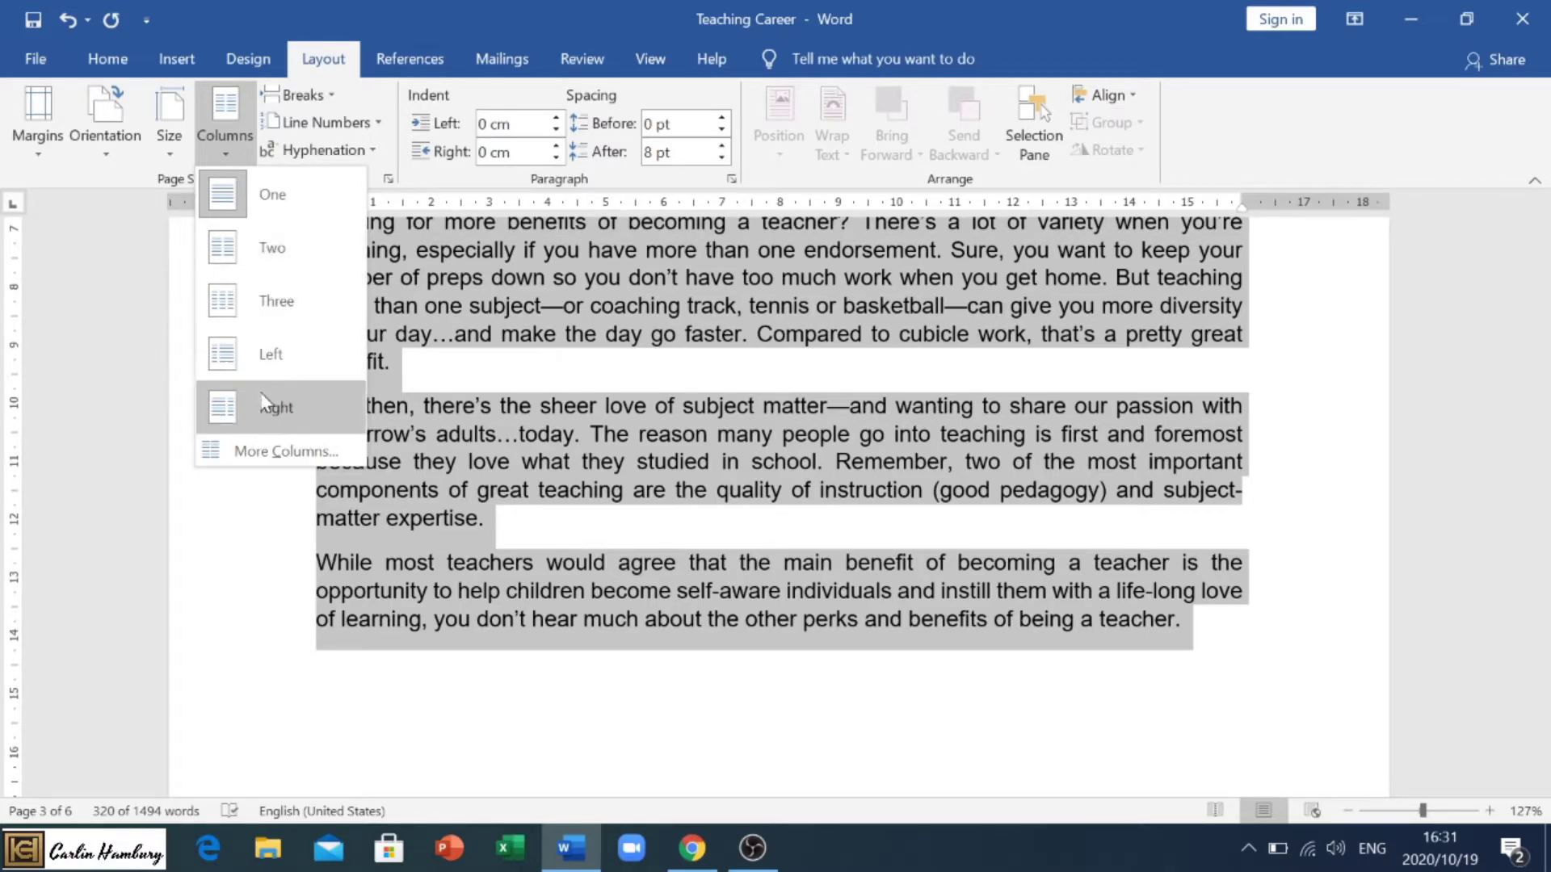
left_click(270, 454)
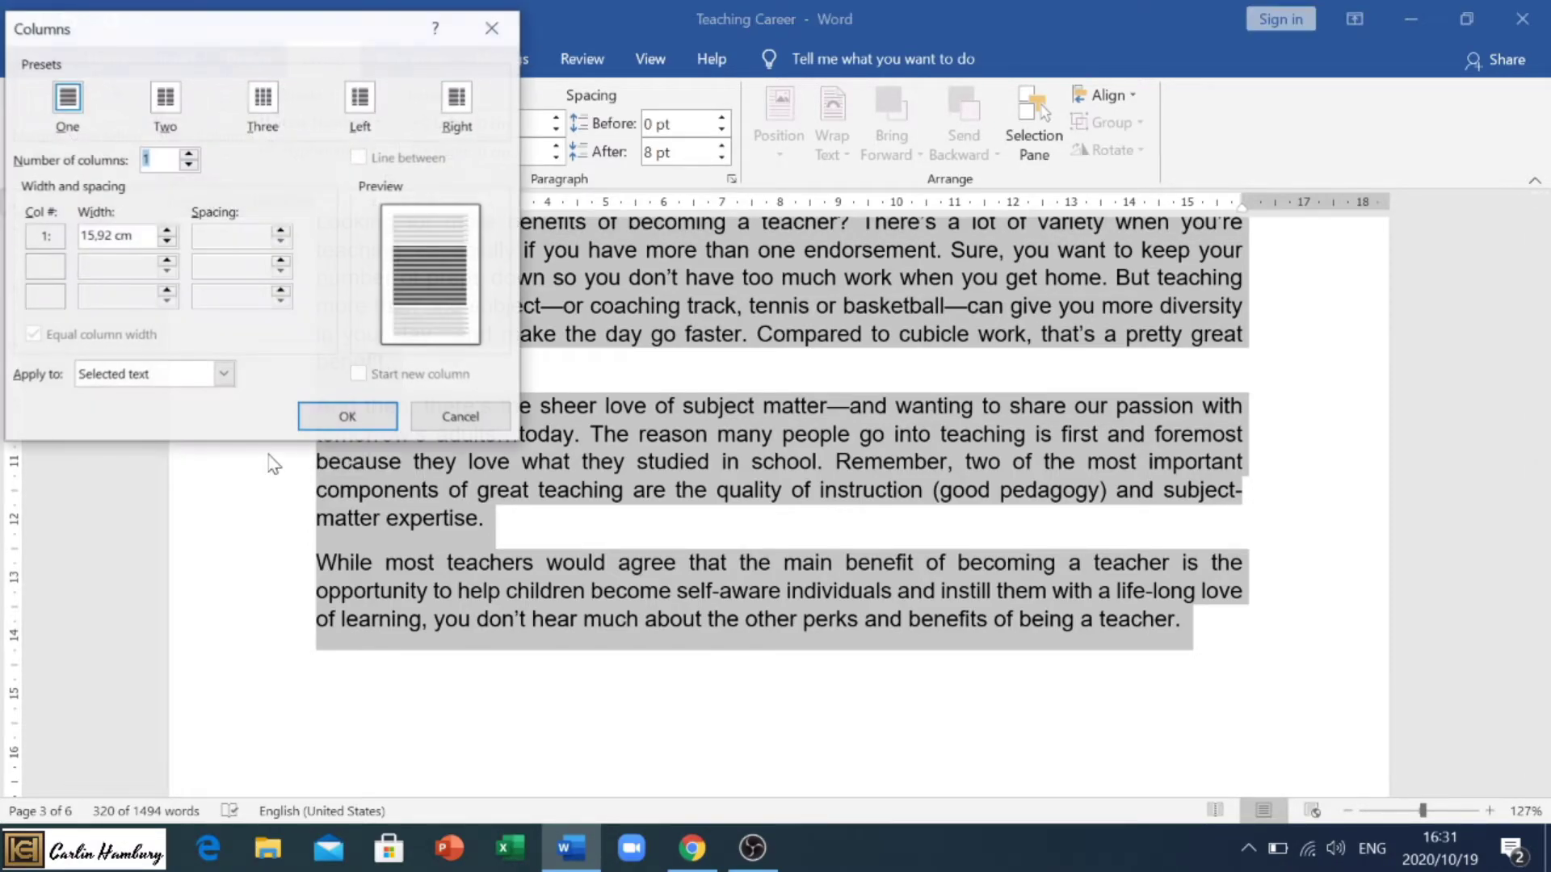
left_click(168, 110)
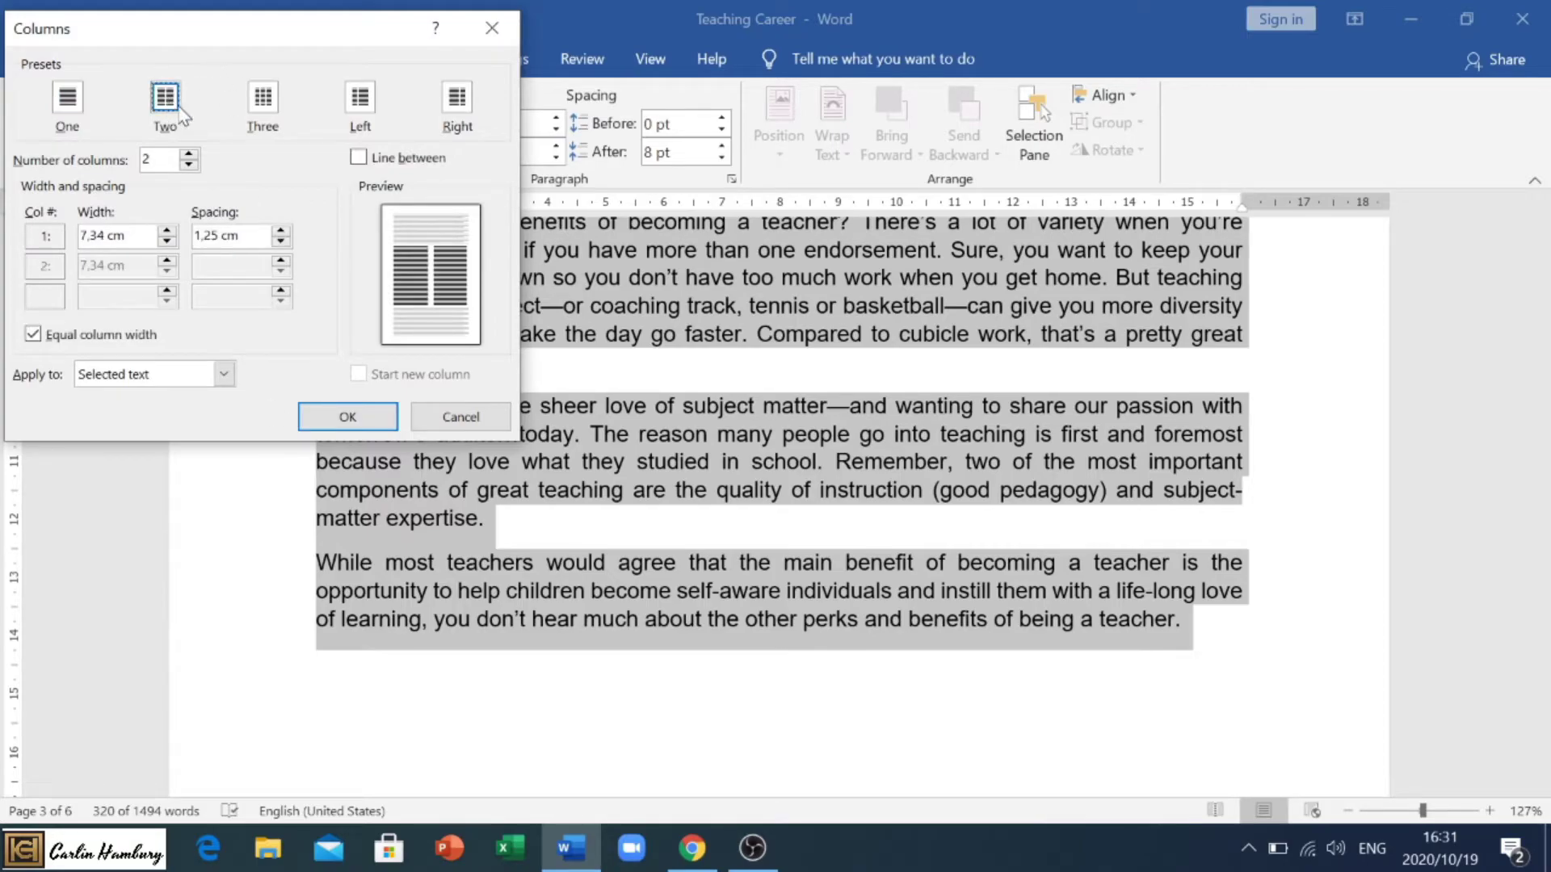
left_click(357, 159)
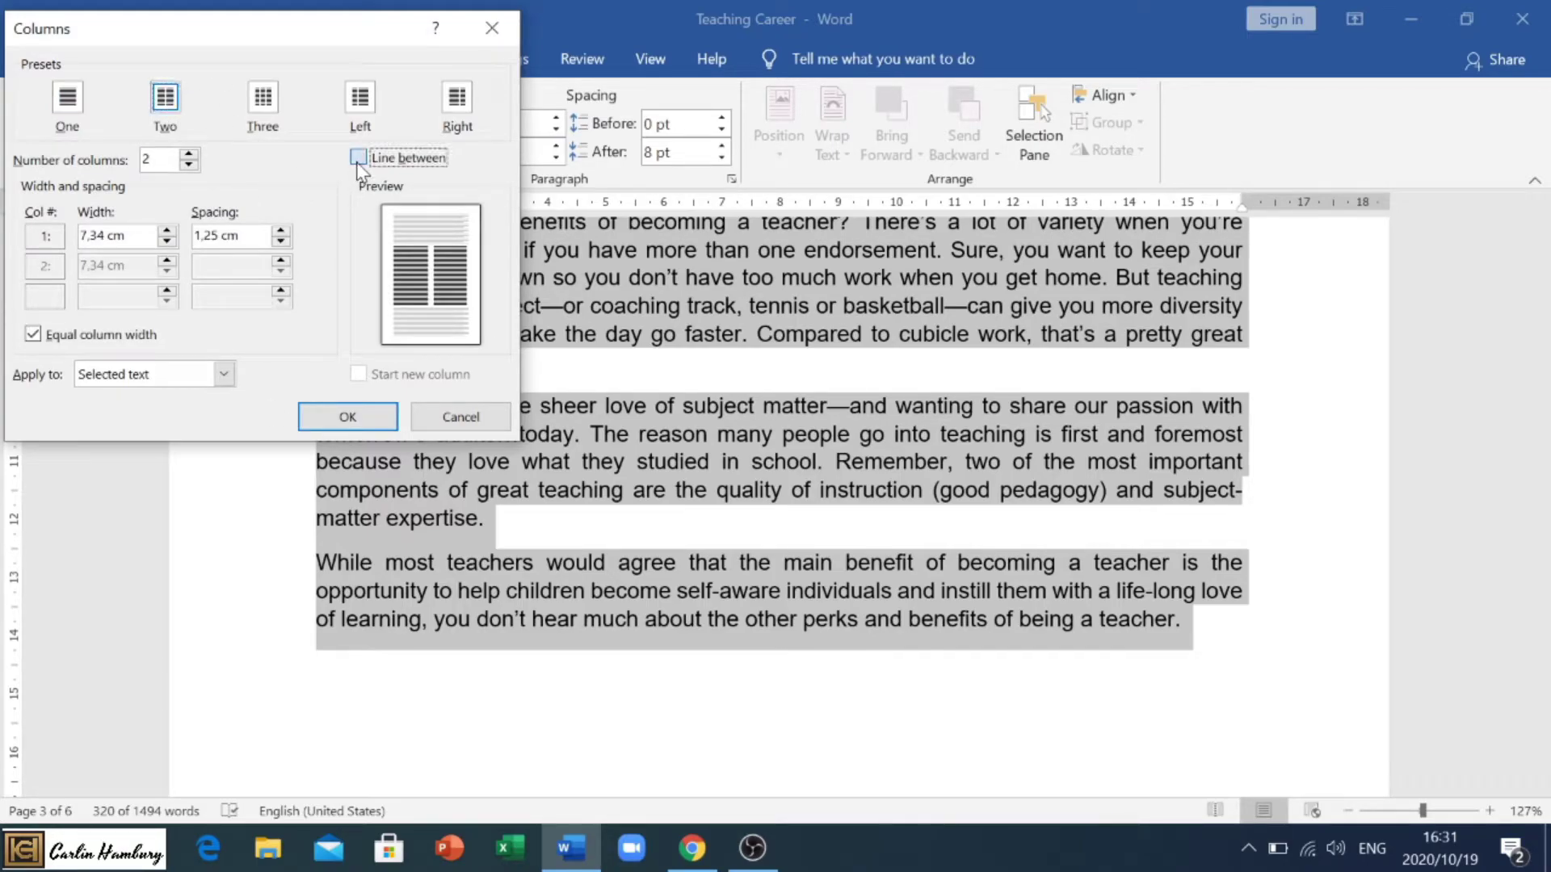
left_click(347, 416)
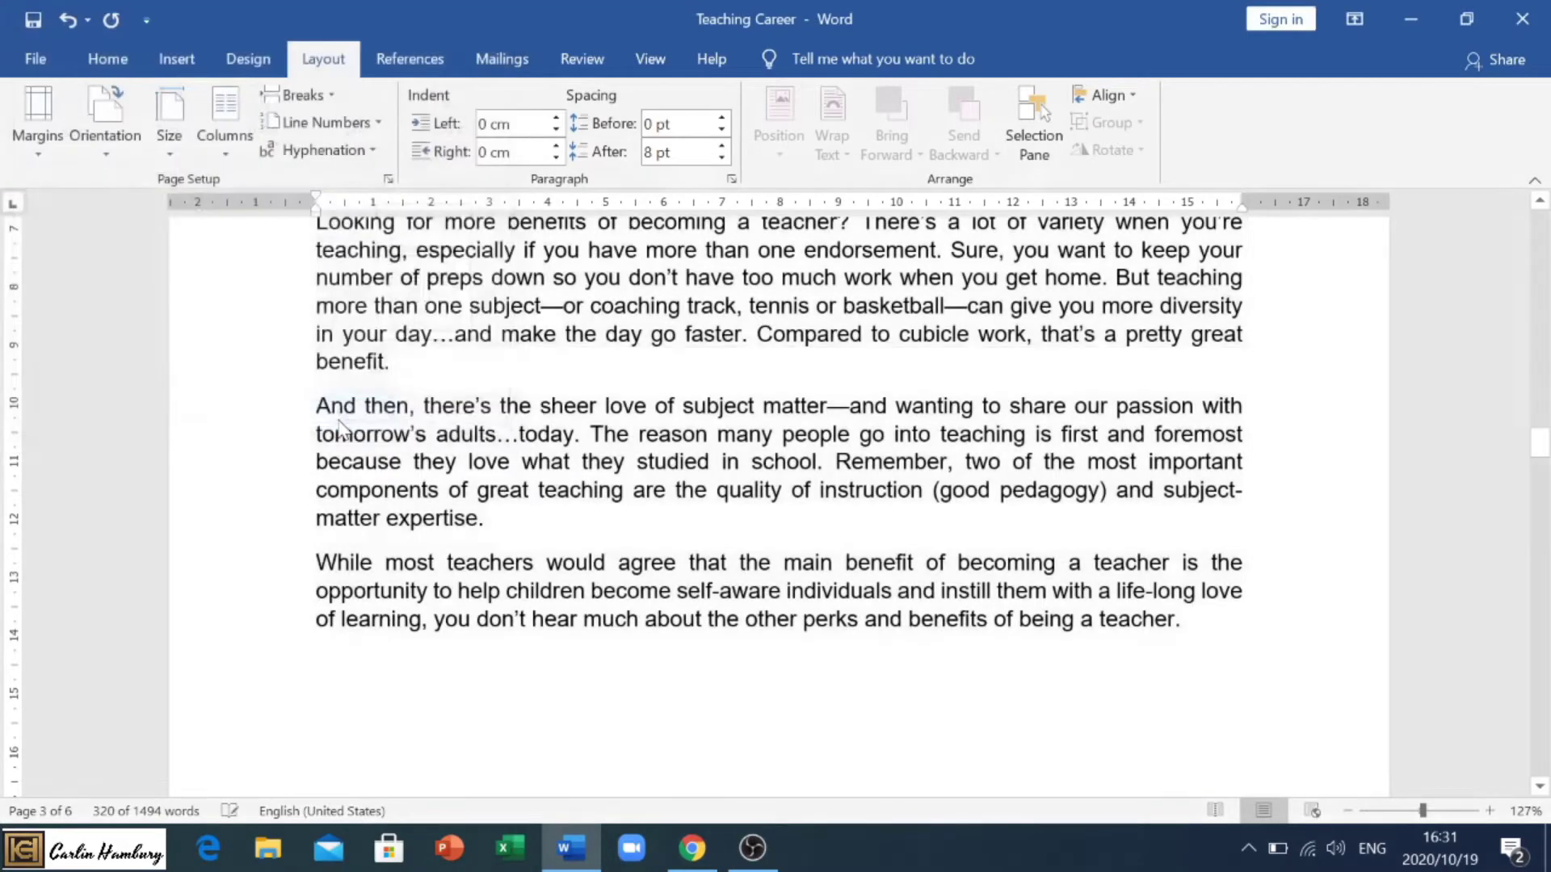
scroll(569, 452, "up", 1)
scroll(571, 456, "down", 2)
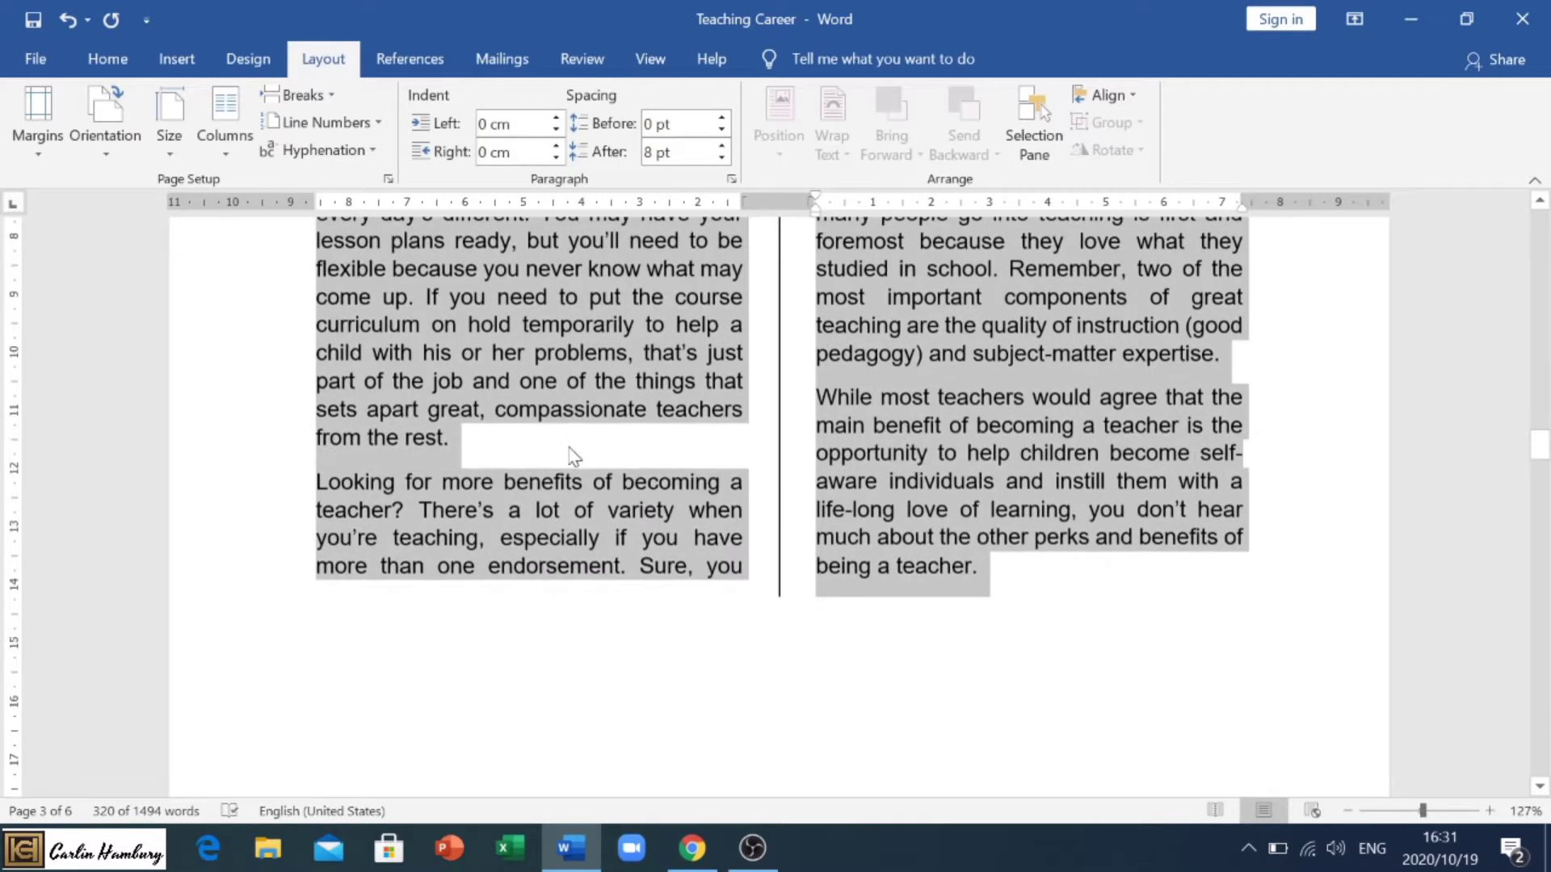
left_click(643, 566)
scroll(646, 569, "up", 4)
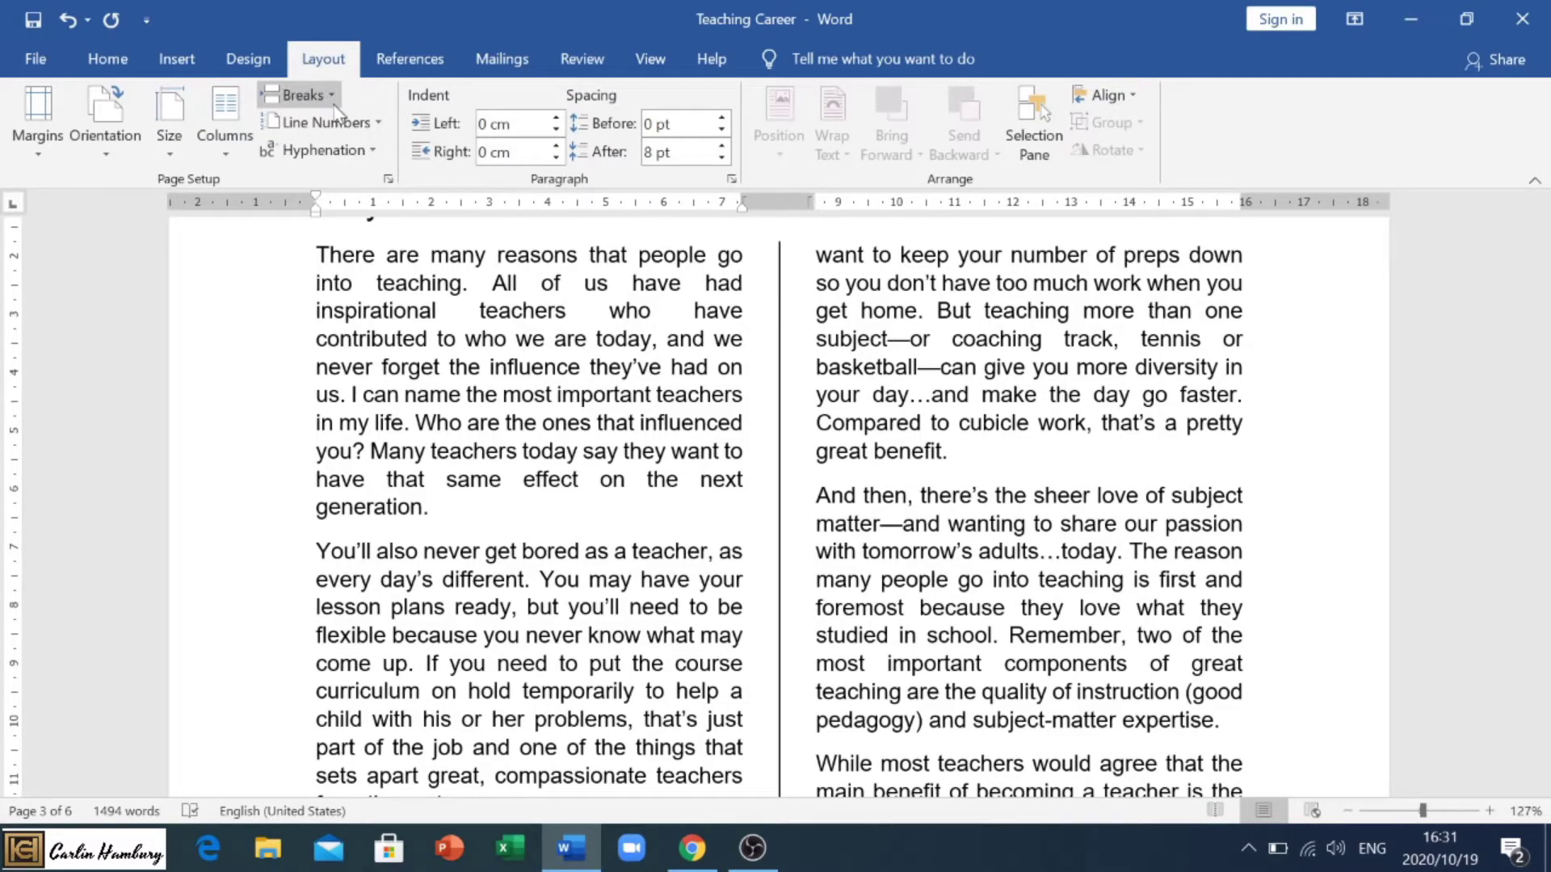
Insert a column break before the sentence starting "Sure, you want to keep your number of preps down"
left_click(301, 96)
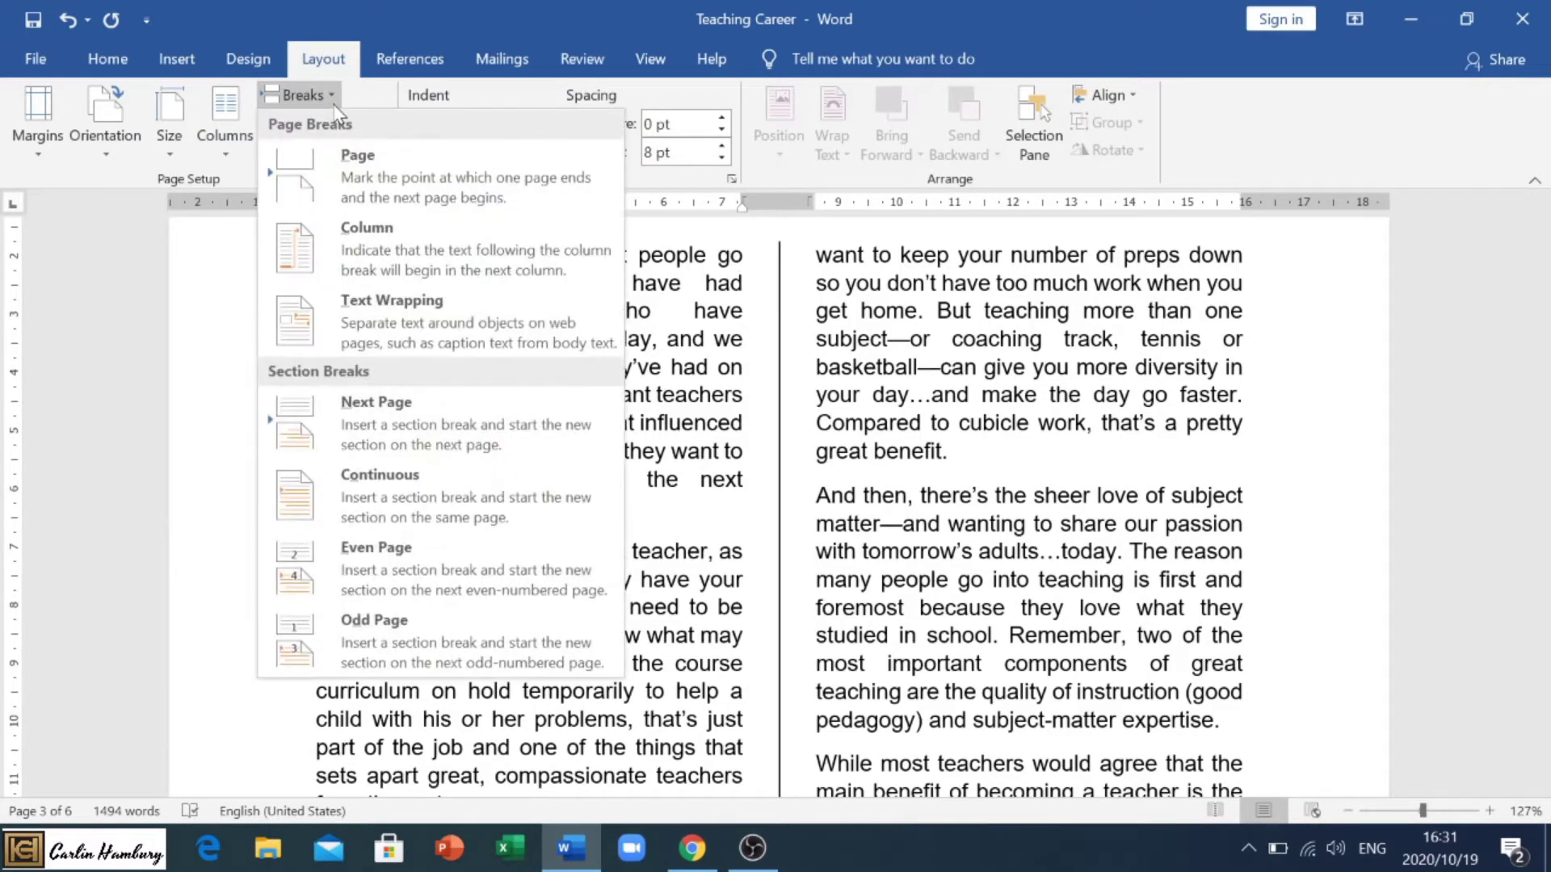
left_click(381, 239)
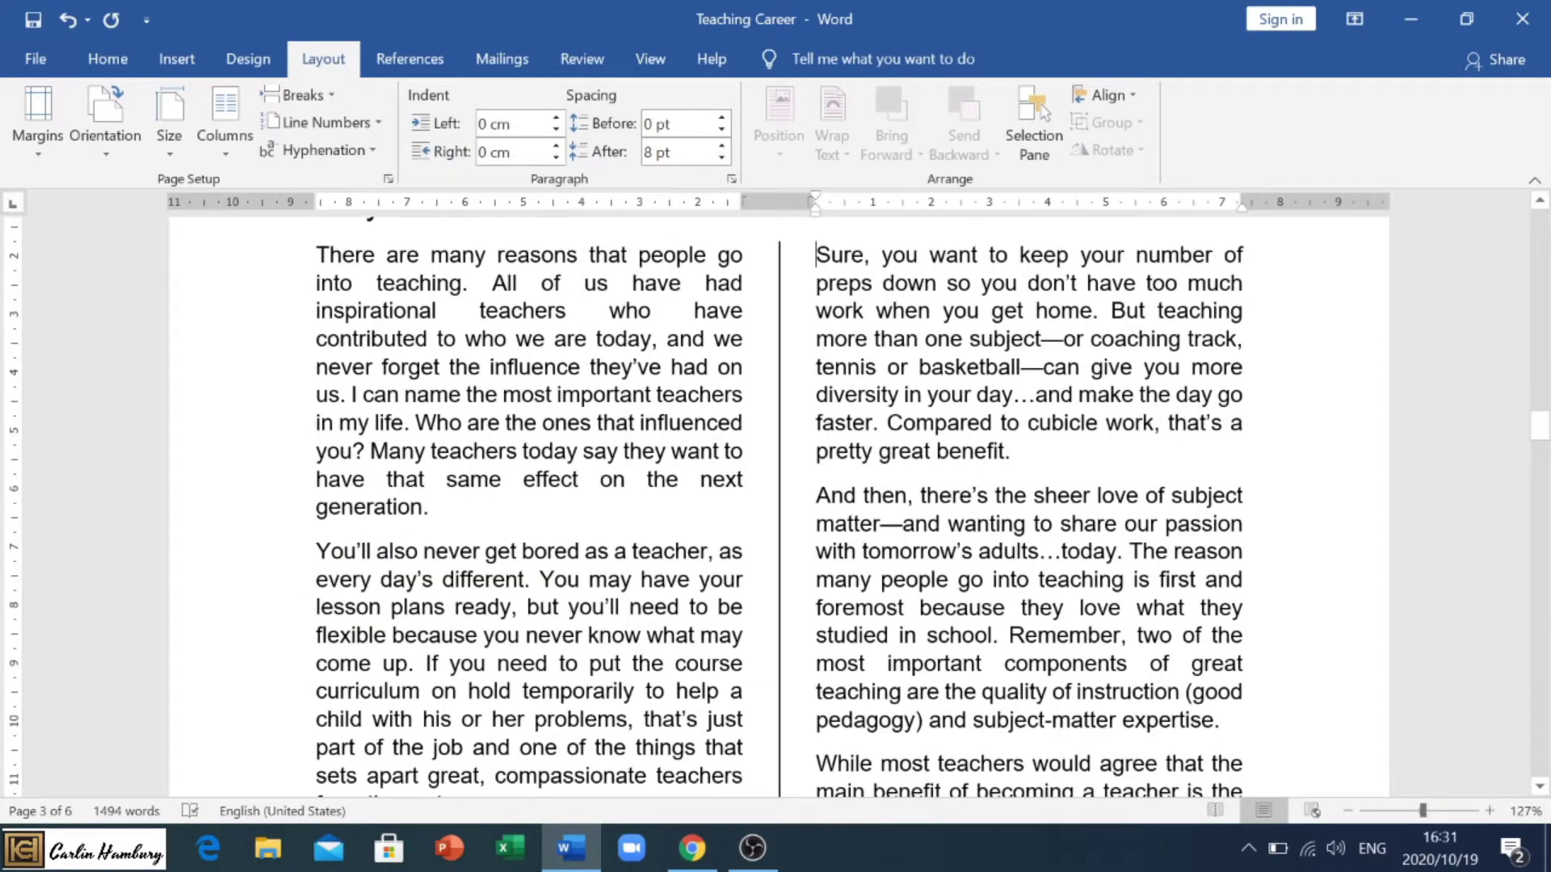
Set paragraph spacing to 8 pt before and 6 pt after for all text under "Benefits of being a teacher", through "Knowing all the answers!"
scroll(776, 501, "down", 6)
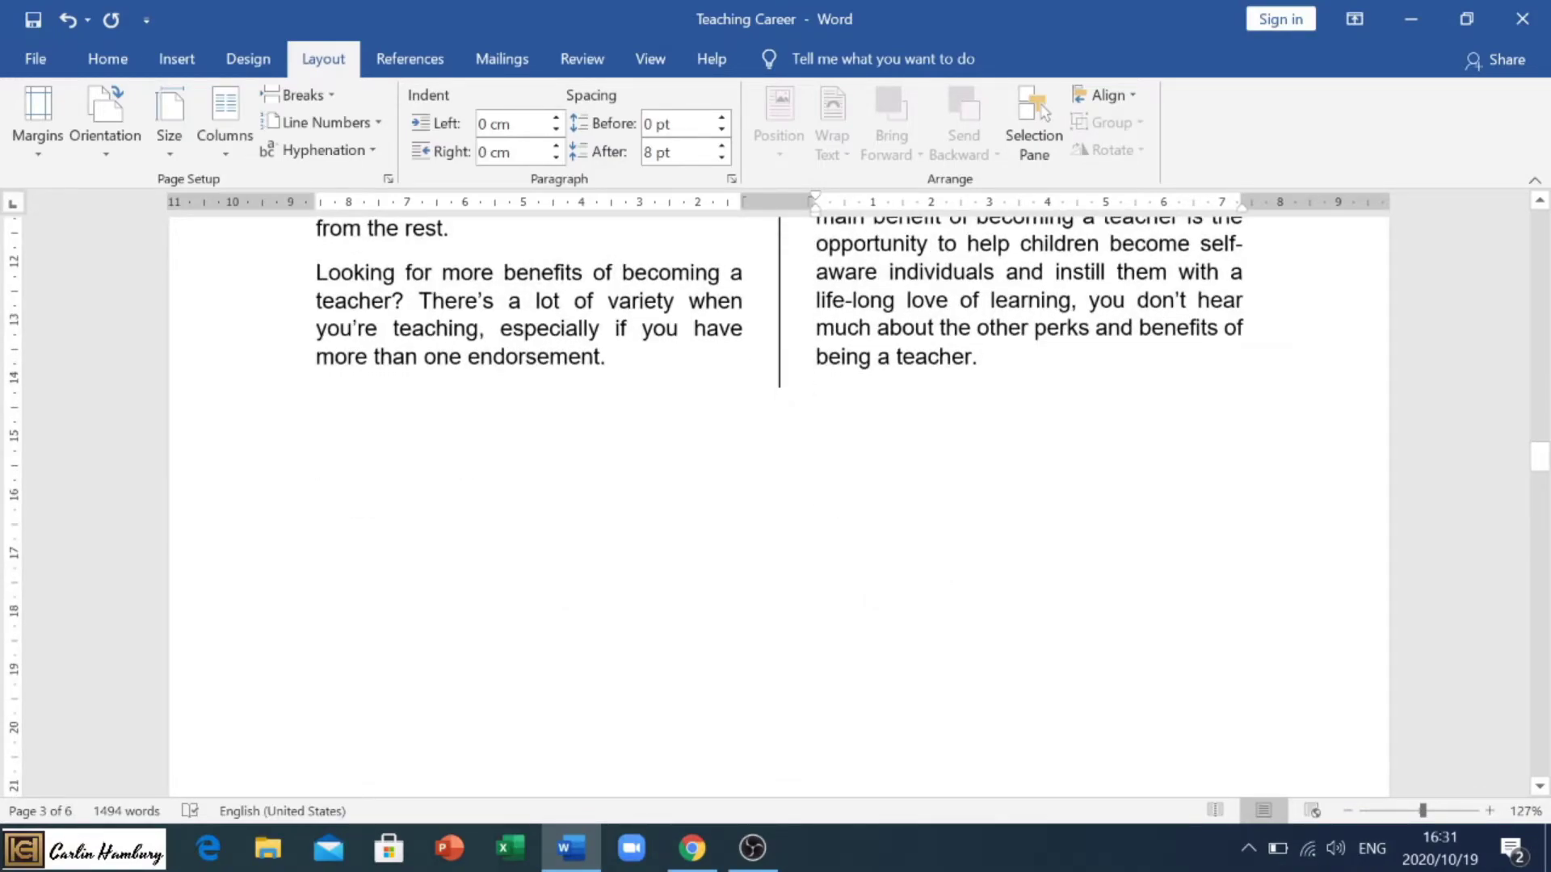
scroll(776, 501, "down", 4)
scroll(775, 501, "down", 9)
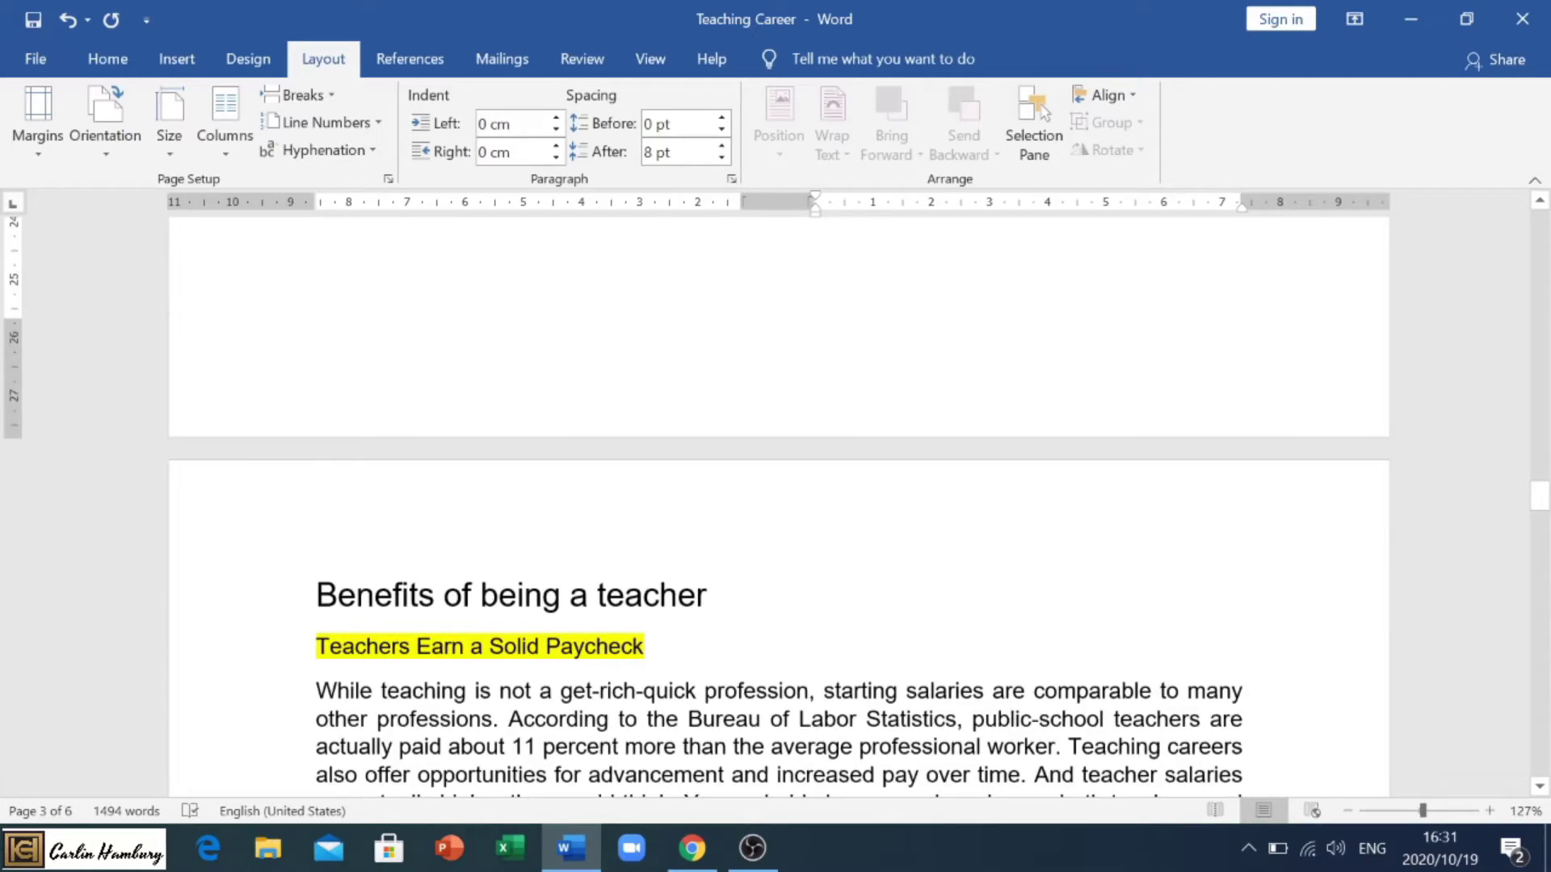
left_click_drag(316, 309, 589, 613)
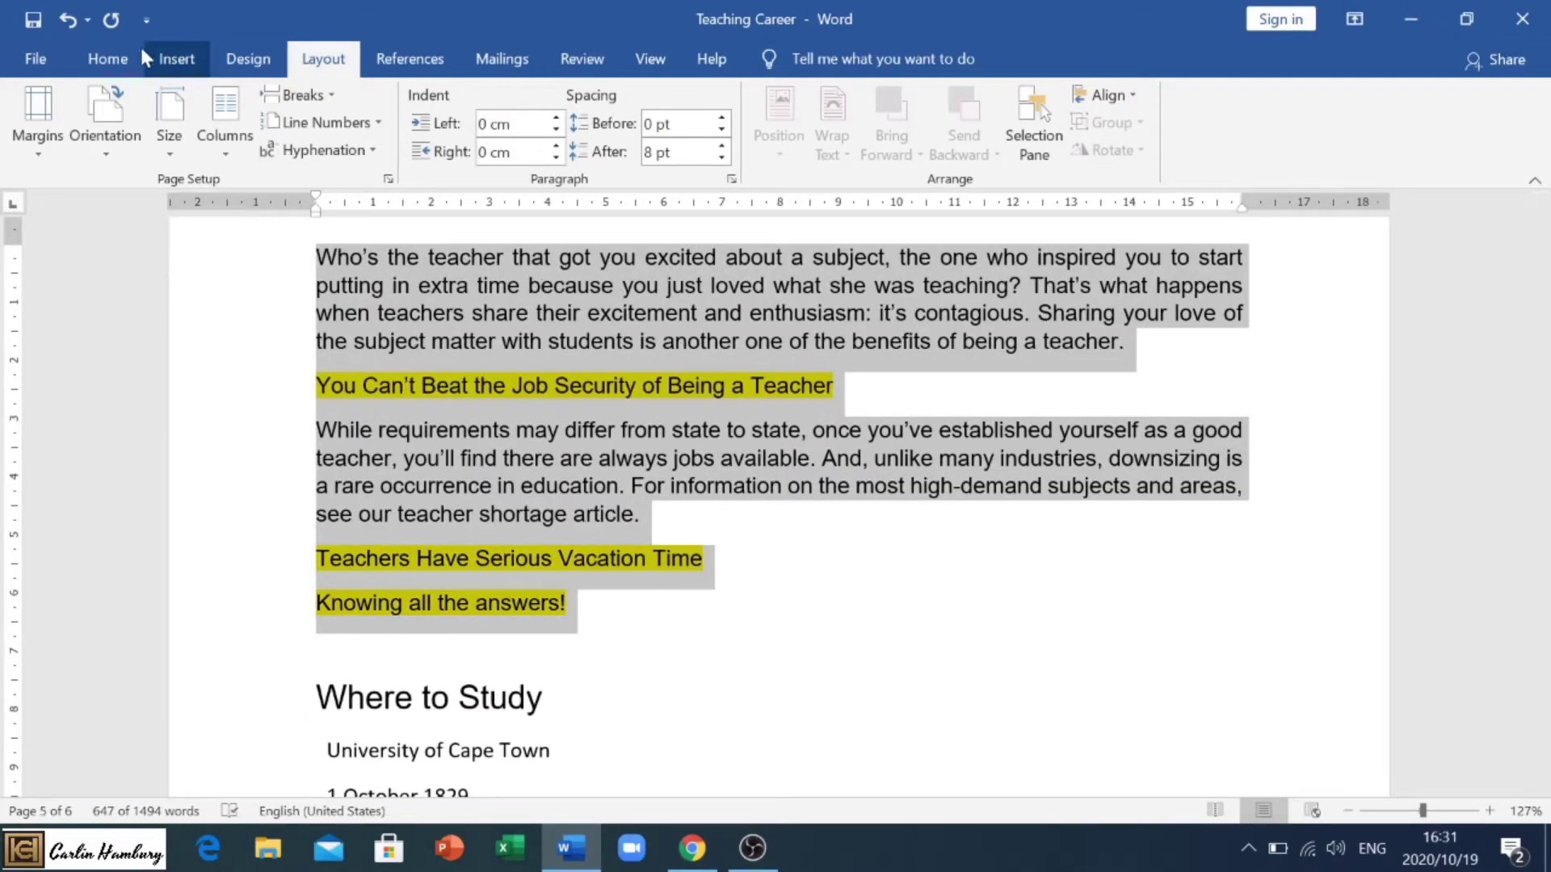
left_click(112, 60)
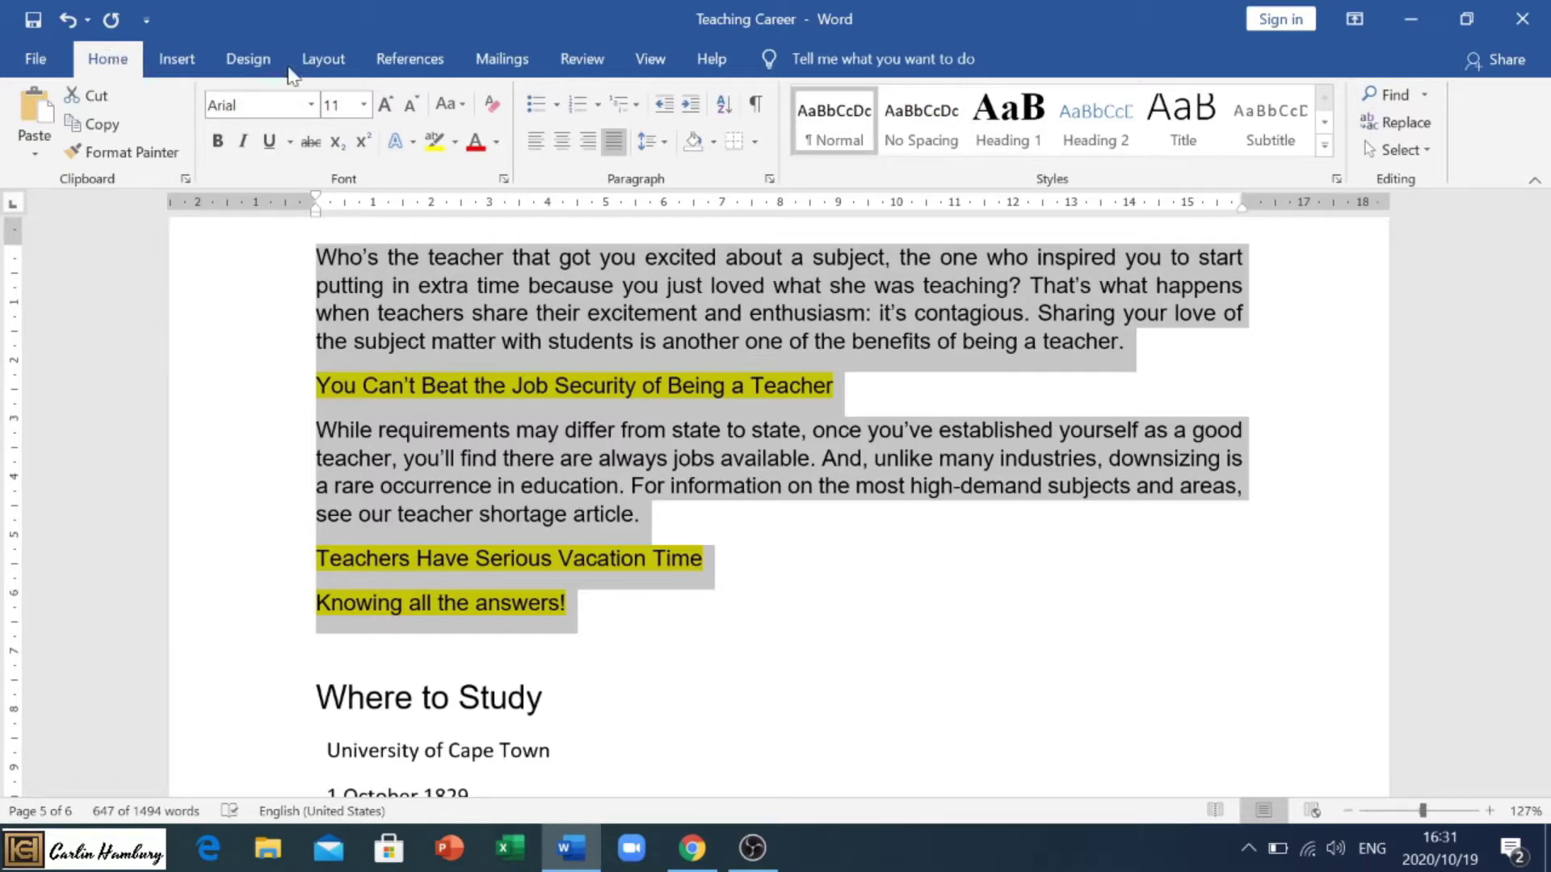
left_click(664, 143)
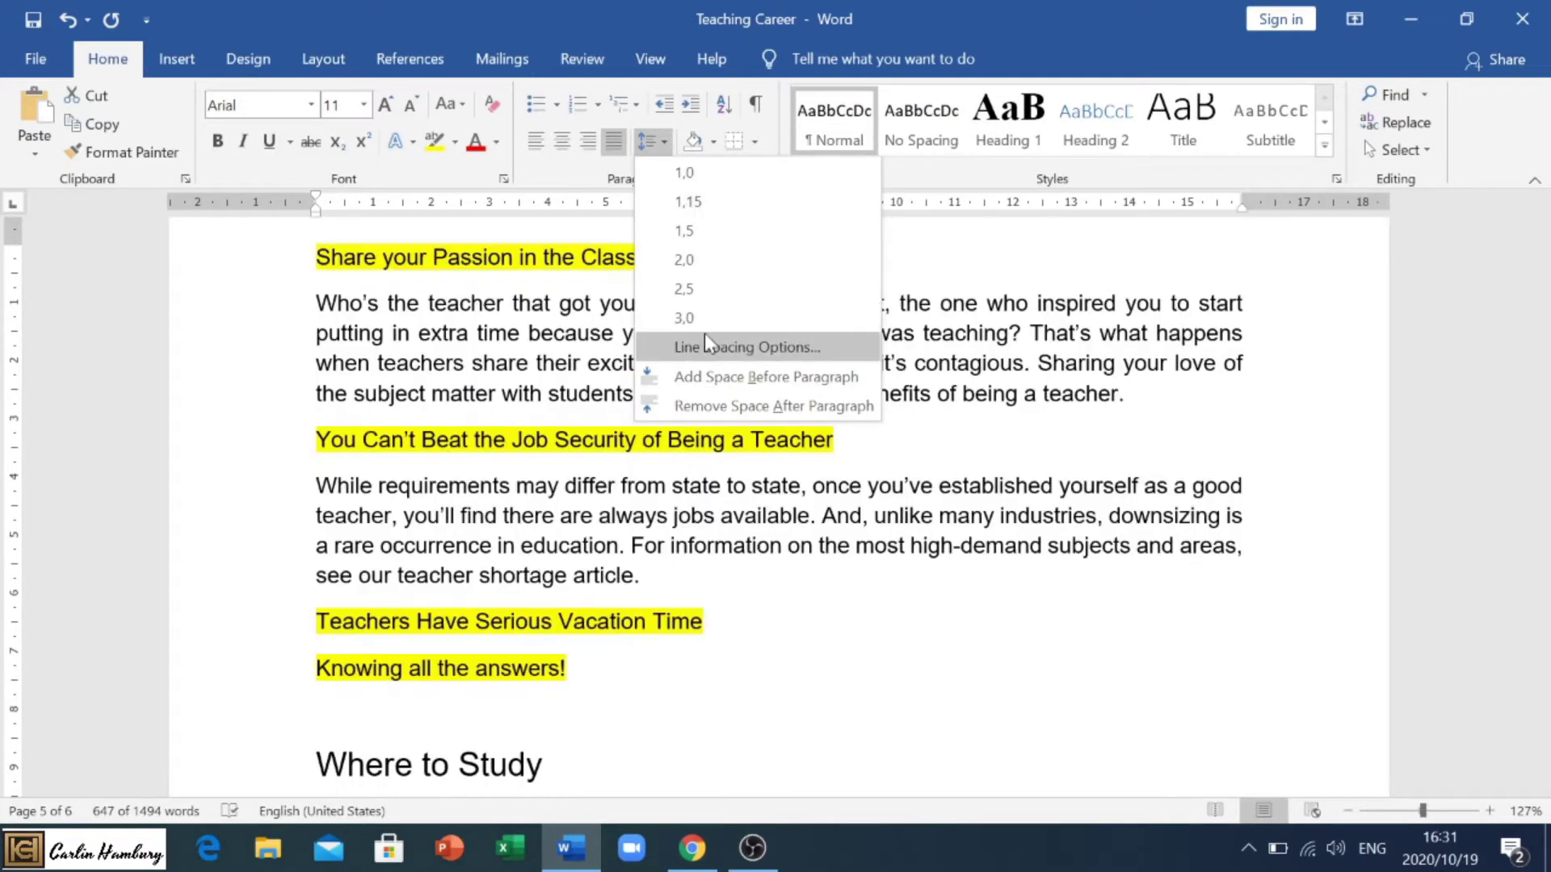
left_click(711, 348)
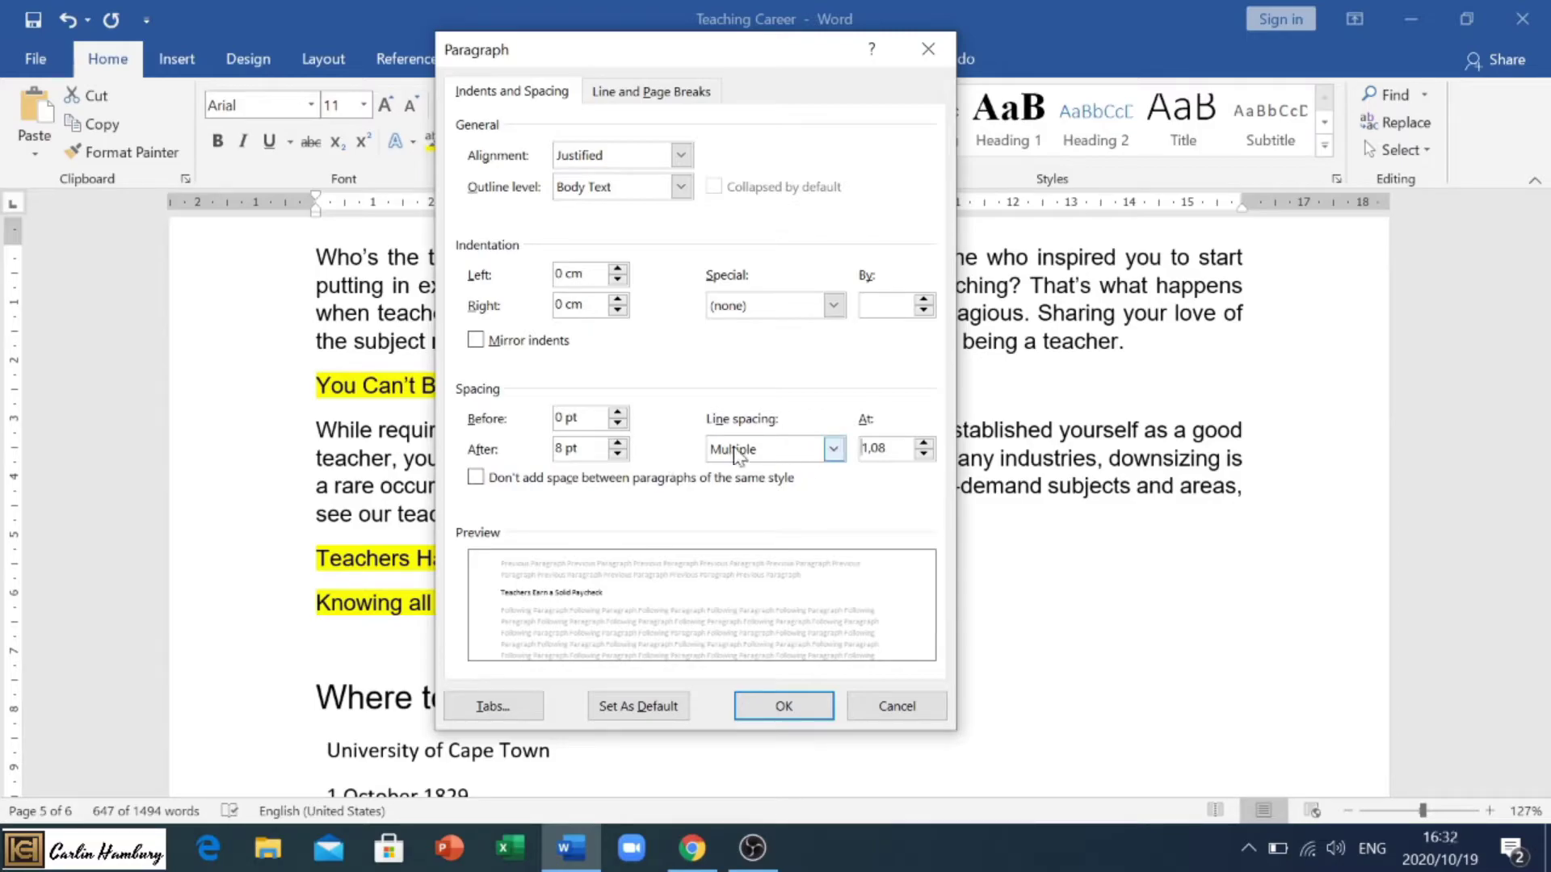
left_click(618, 412)
type("8")
left_click(619, 453)
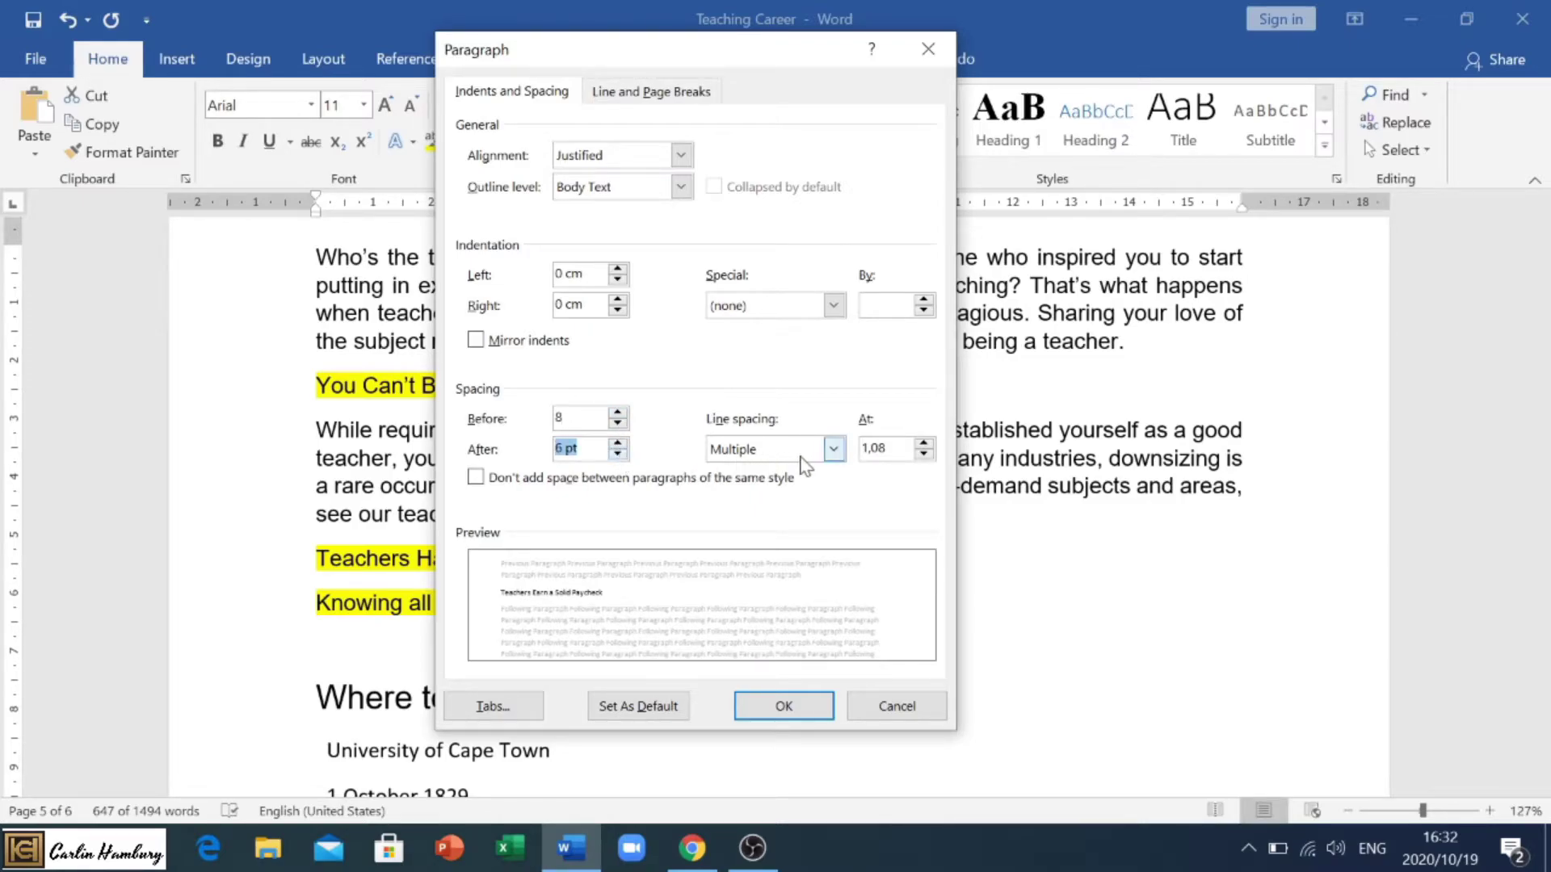
Set the line spacing of the selected "Benefits of being a teacher" text to Exactly 13 pt and apply the paragraph settings
left_click(833, 449)
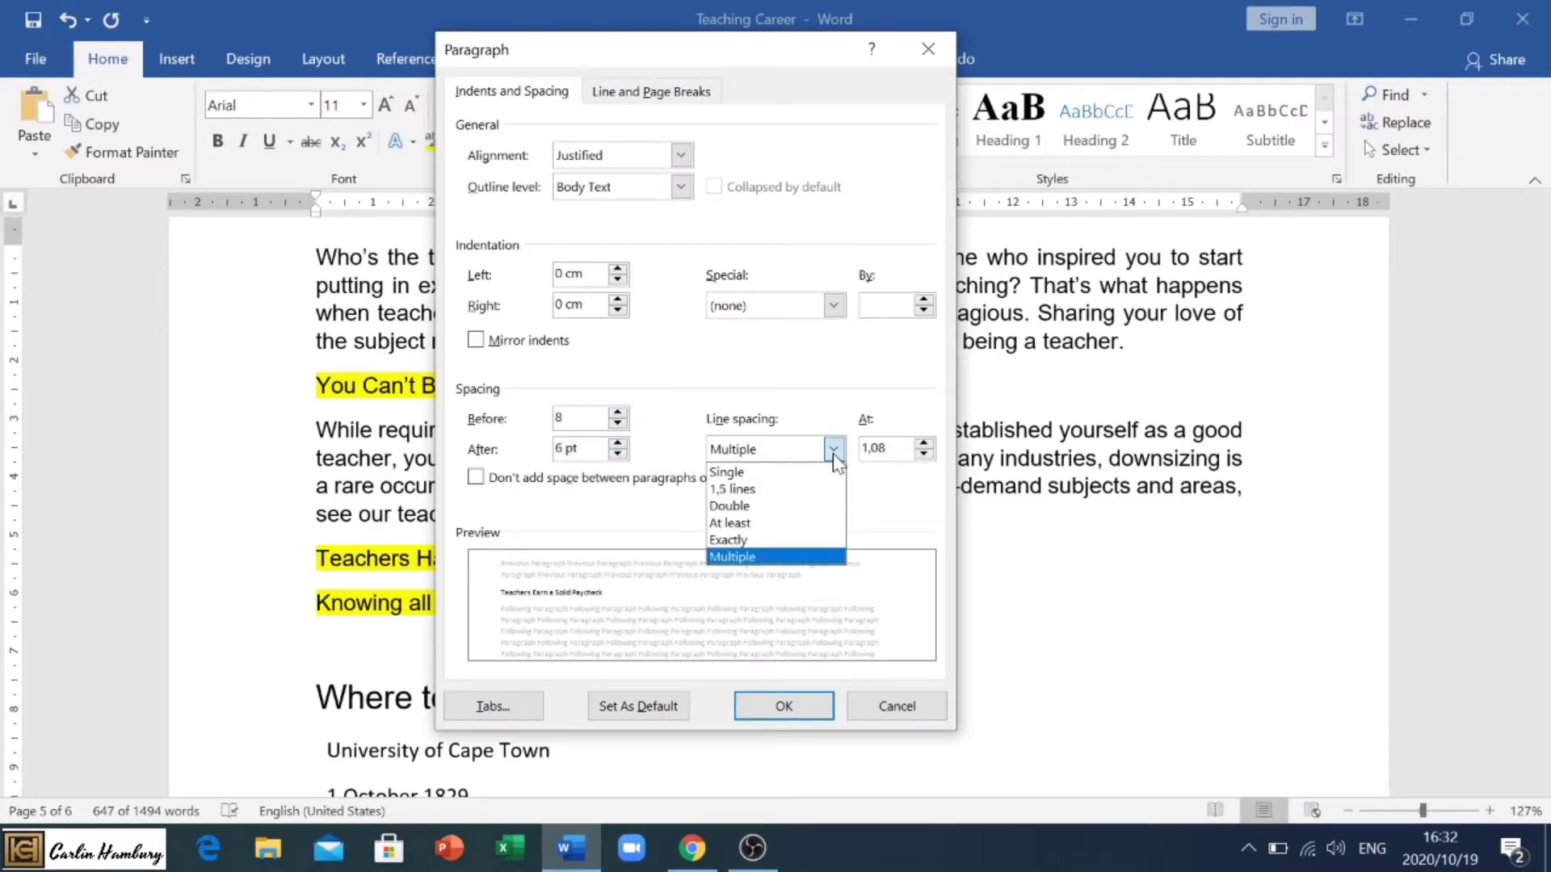
left_click(800, 539)
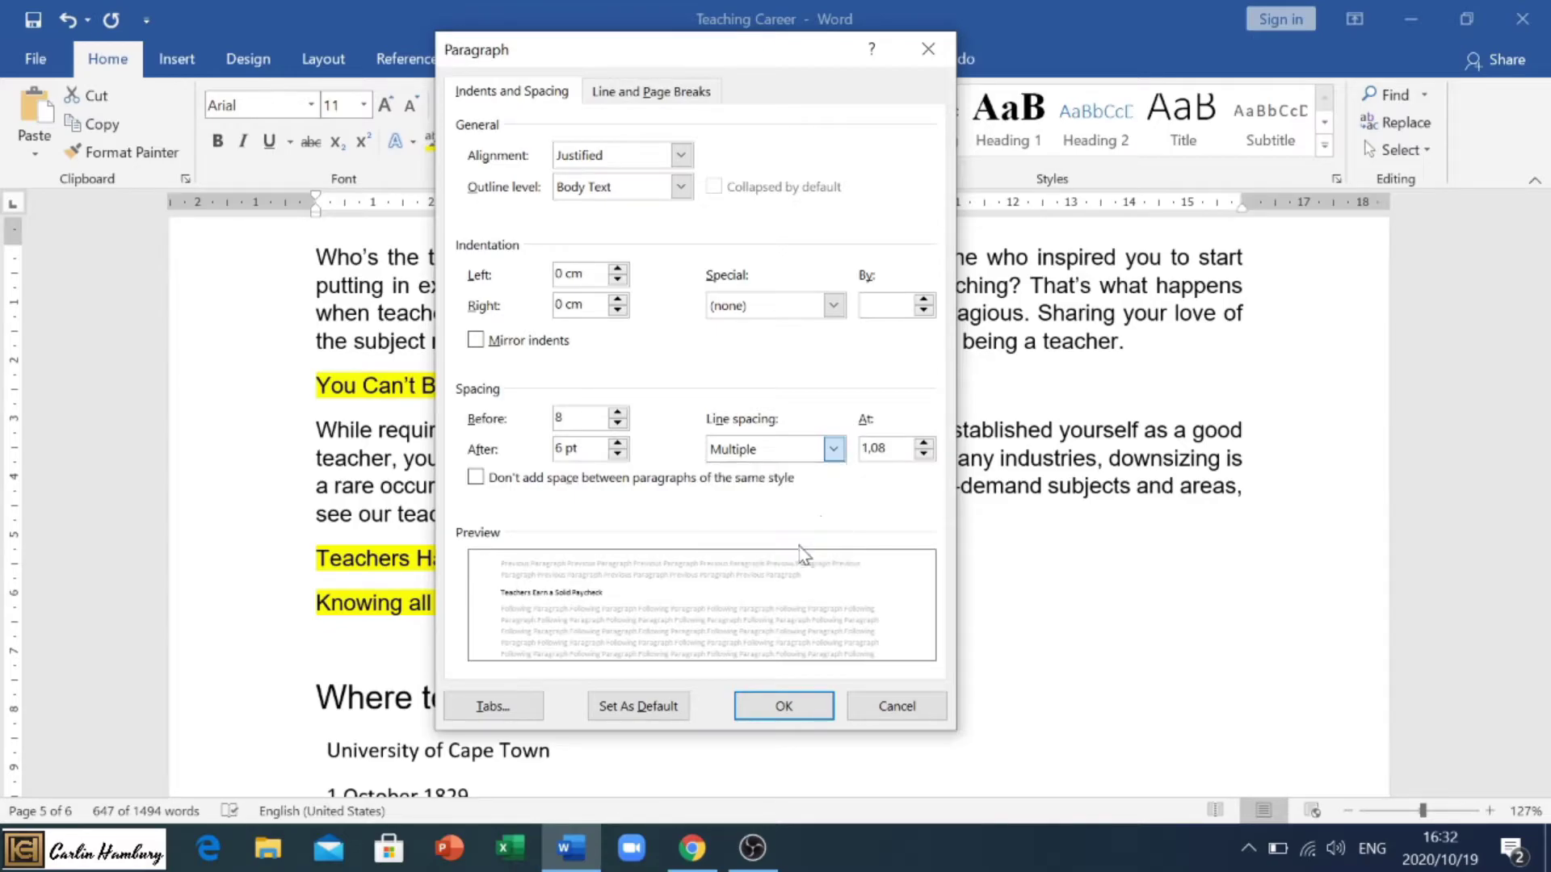
left_click(923, 443)
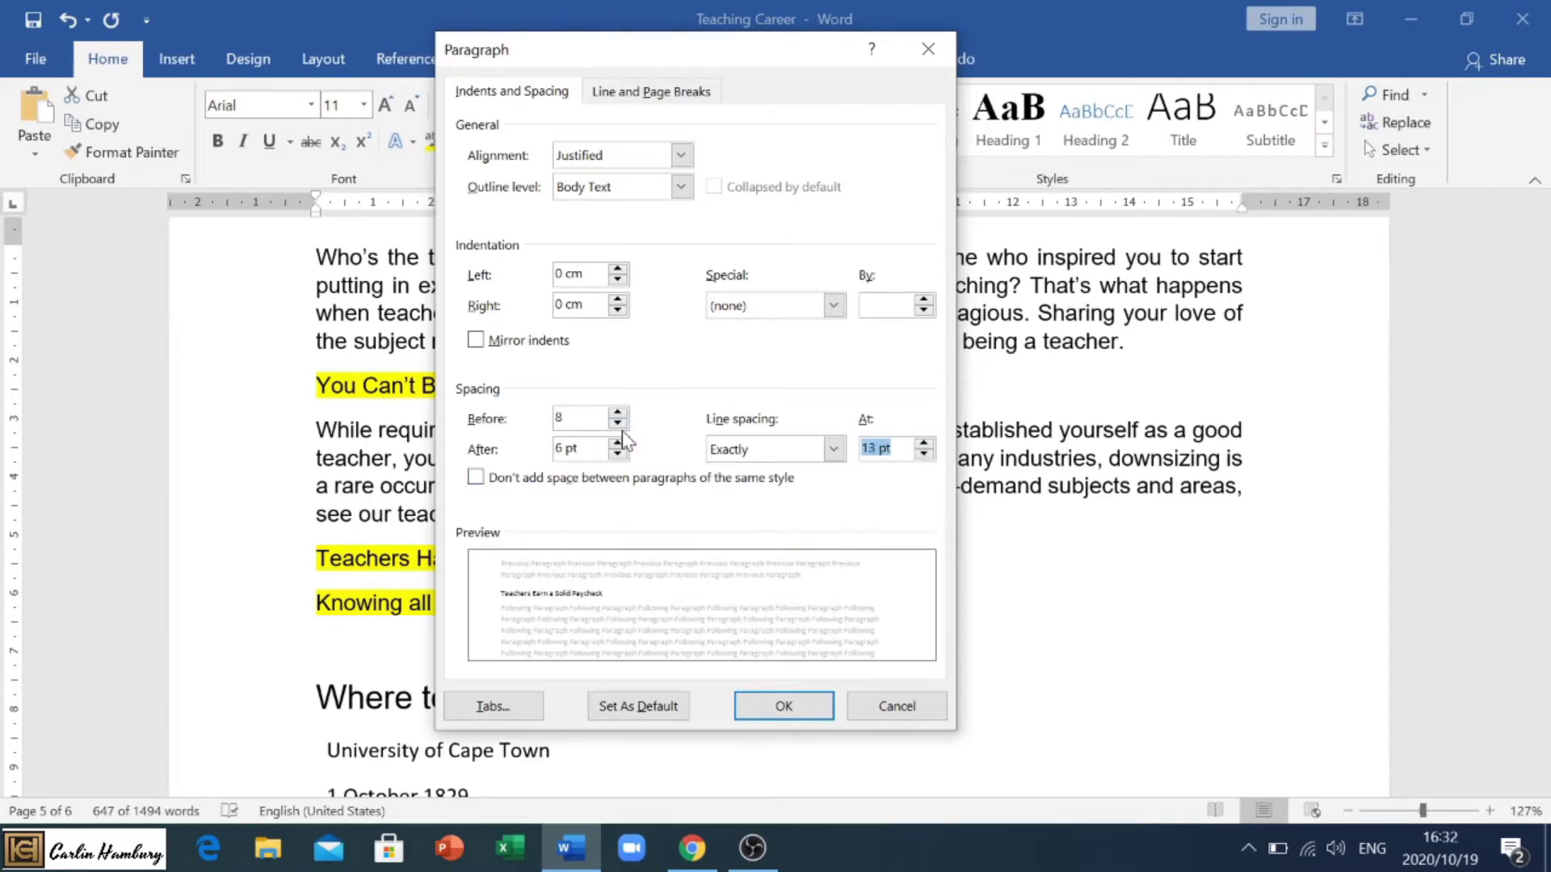
left_click(769, 708)
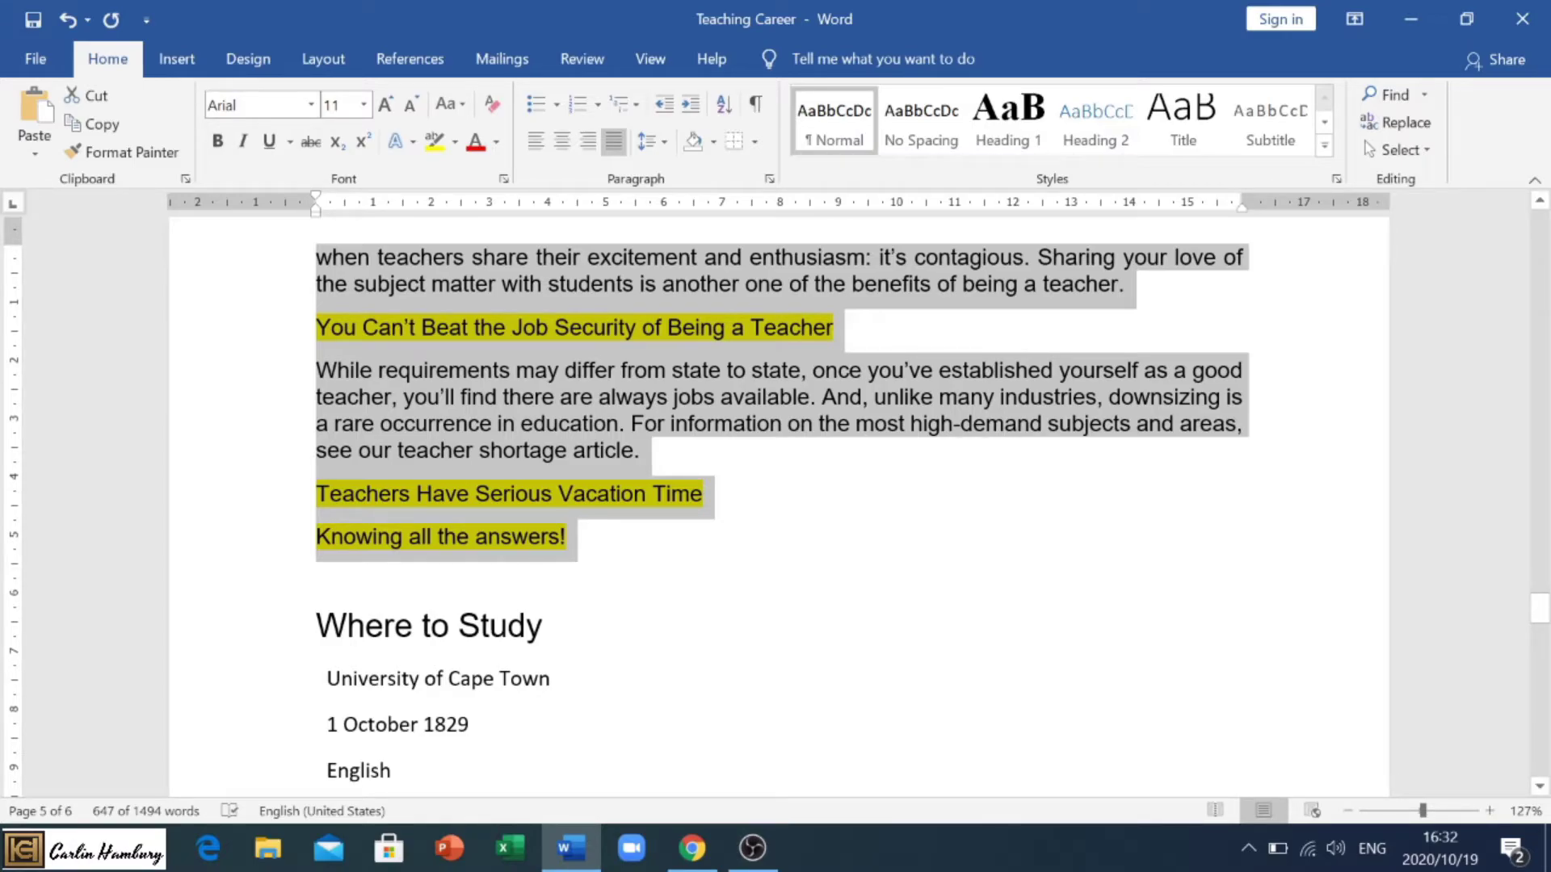
Start a new multilevel list for all the lines under "Where to Study", with level 1 numbered A, B, C
scroll(776, 501, "down", 5)
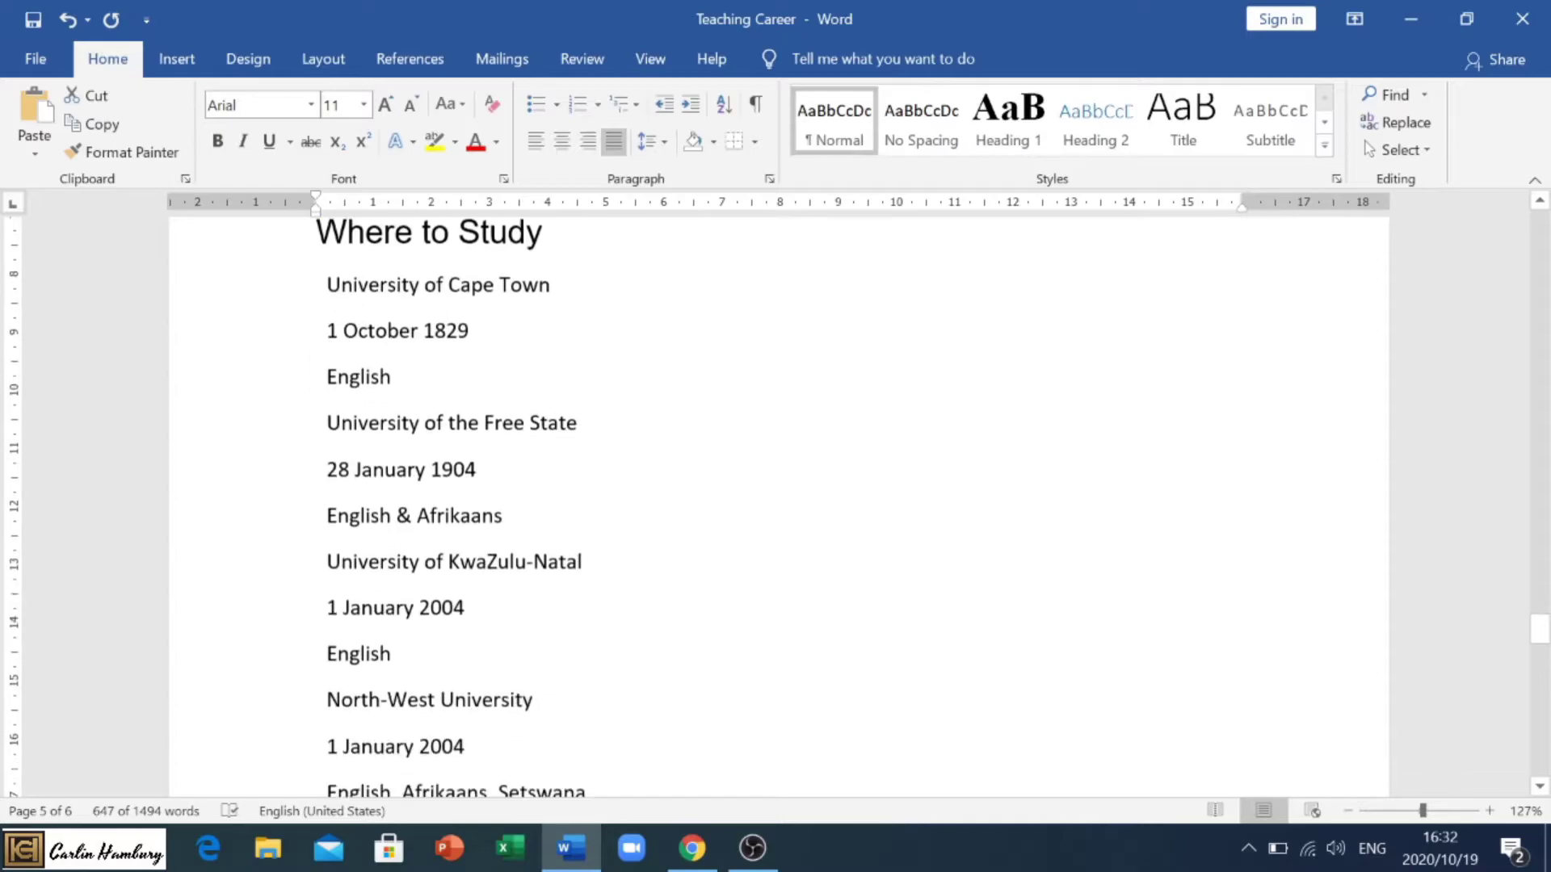
left_click_drag(327, 239, 477, 469)
scroll(776, 500, "down", 2)
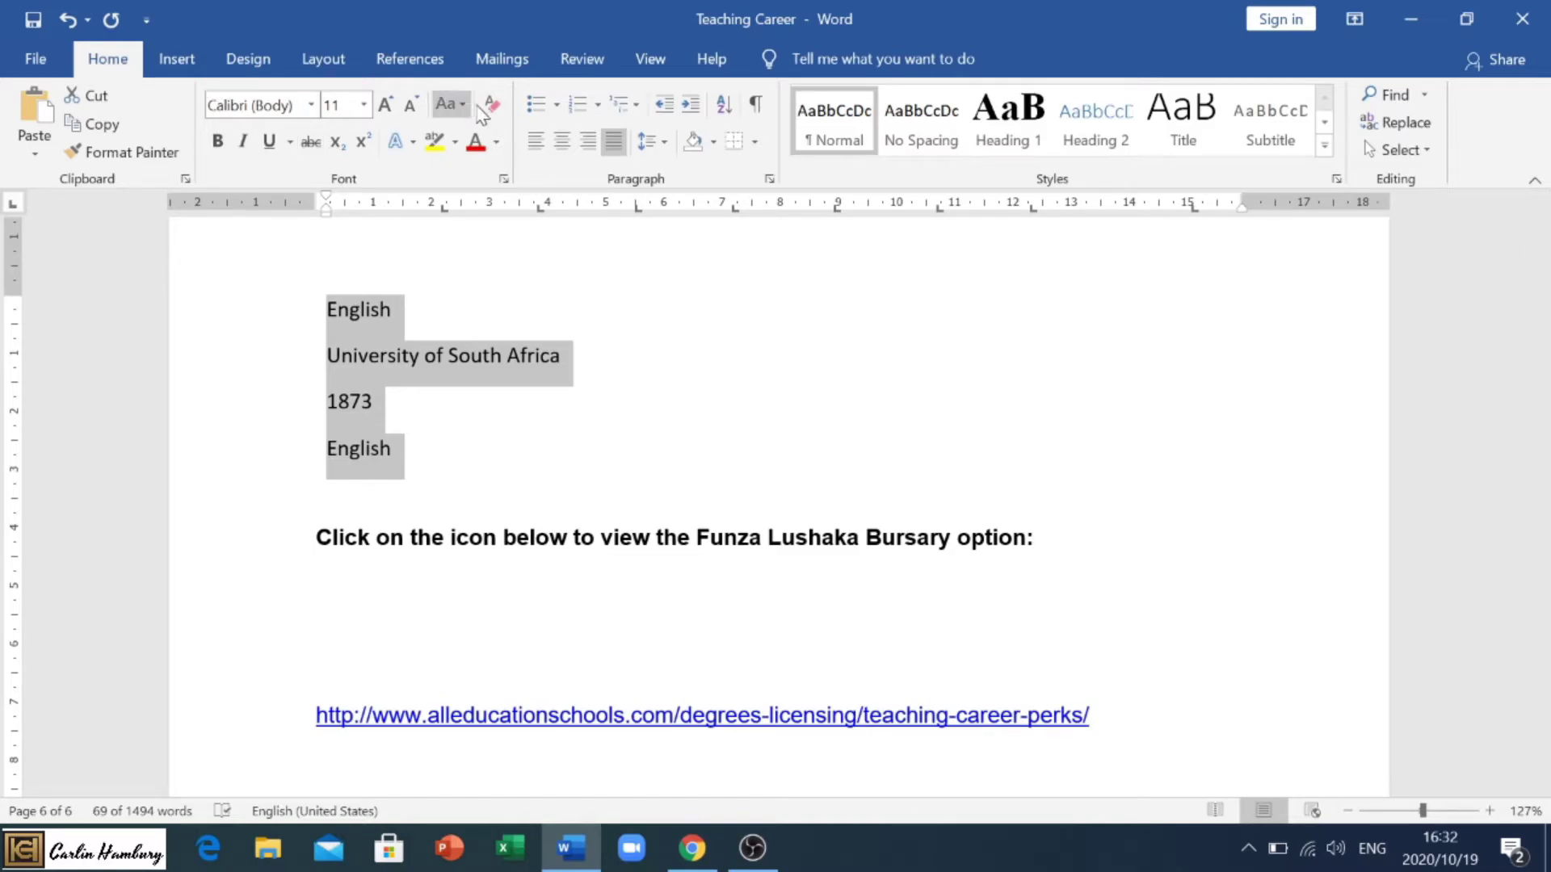
left_click(638, 105)
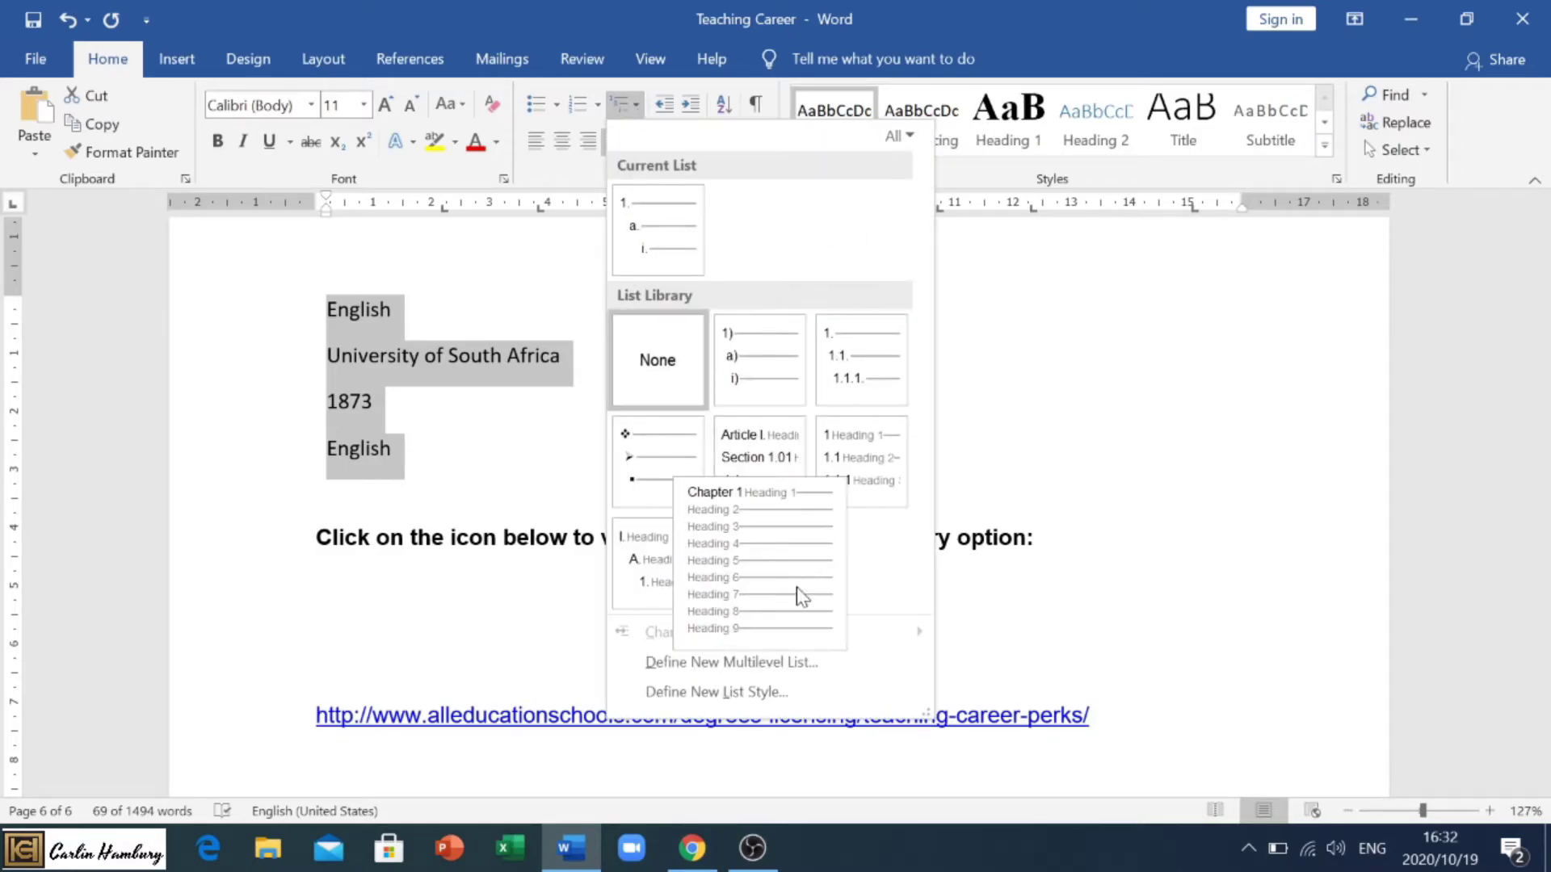
left_click(798, 664)
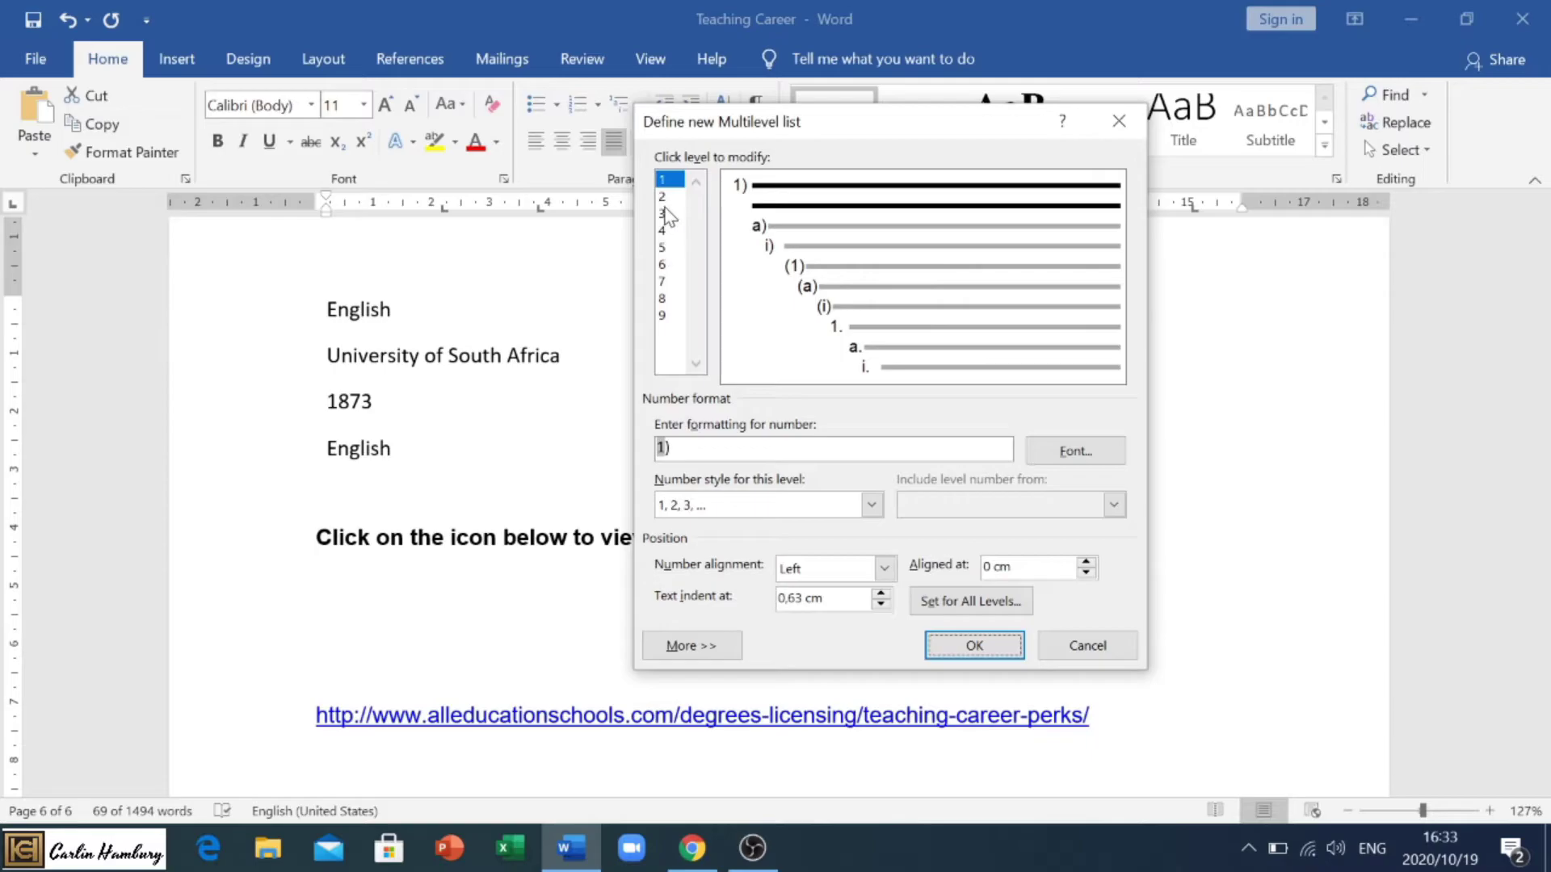
left_click(664, 179)
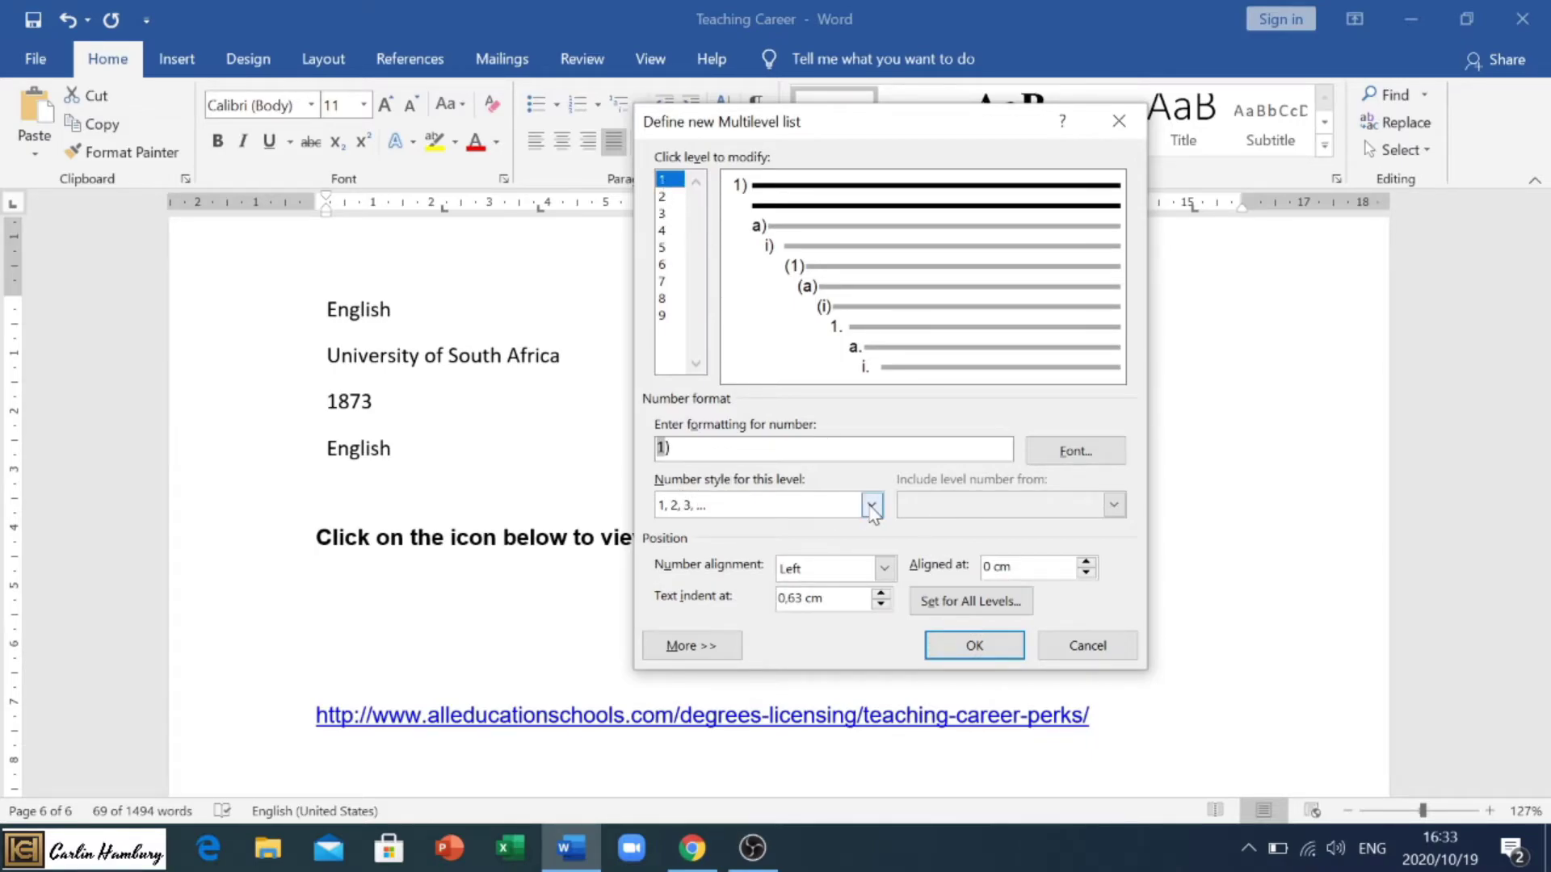
left_click(872, 507)
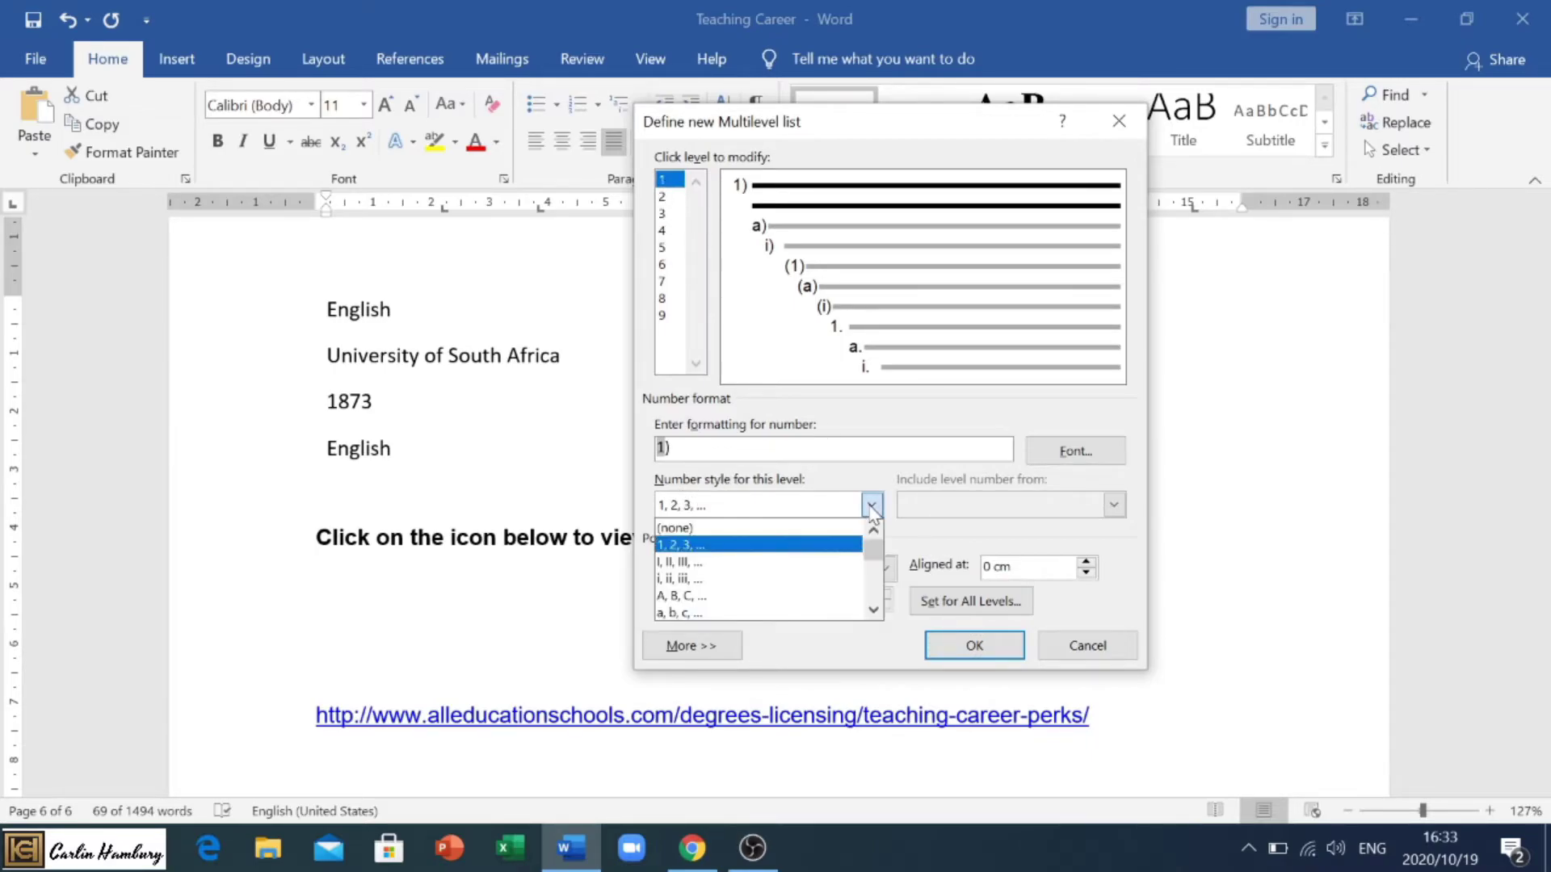
left_click(739, 597)
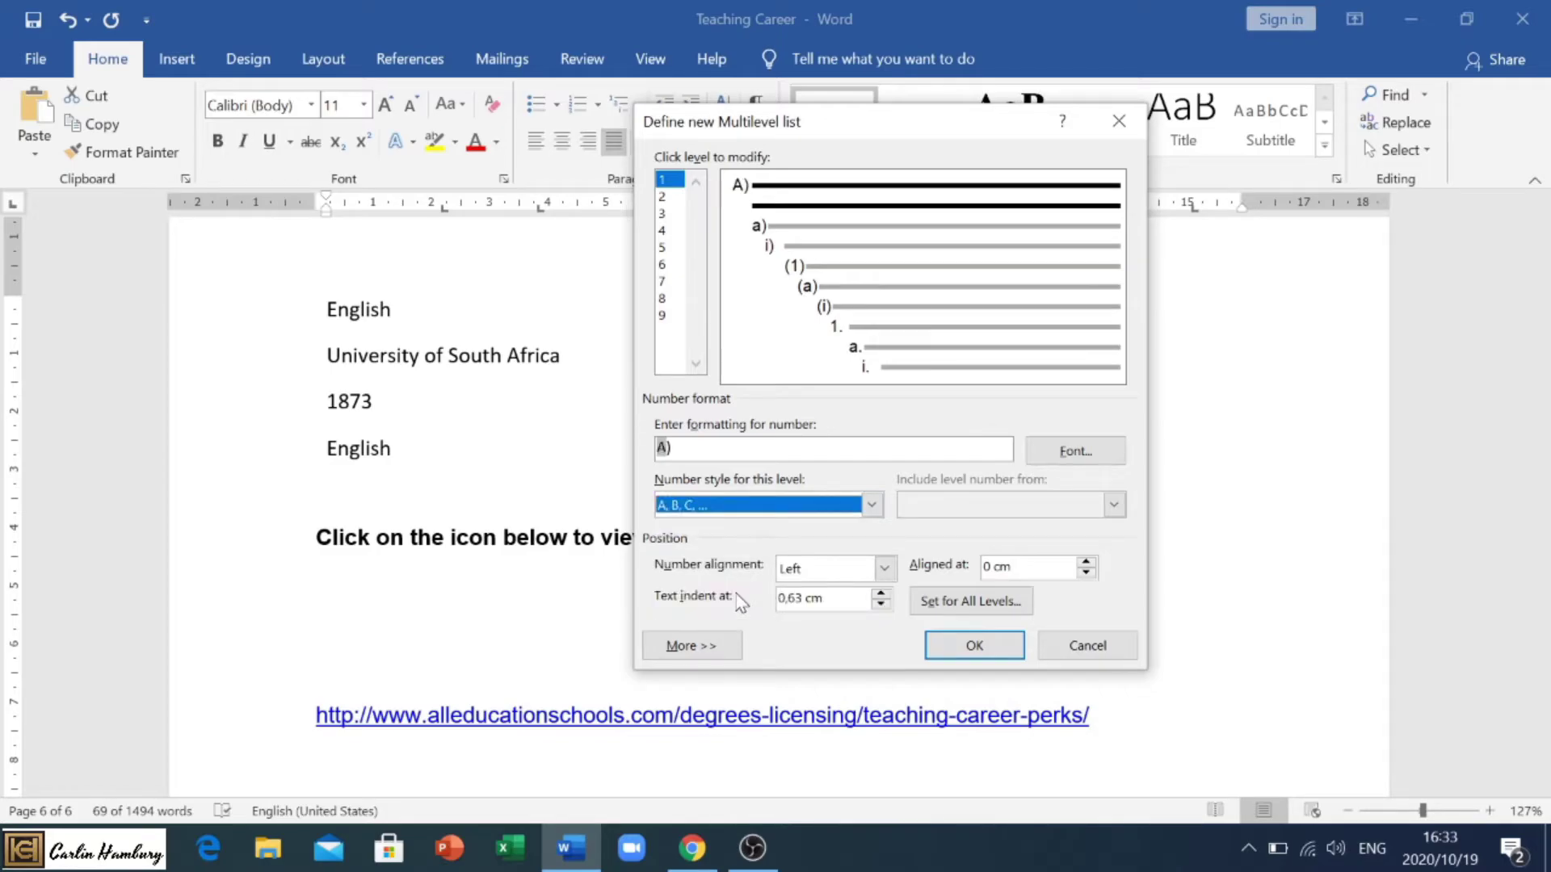
Set the number style of level 2 in the multilevel list to i, ii, iii
left_click(664, 196)
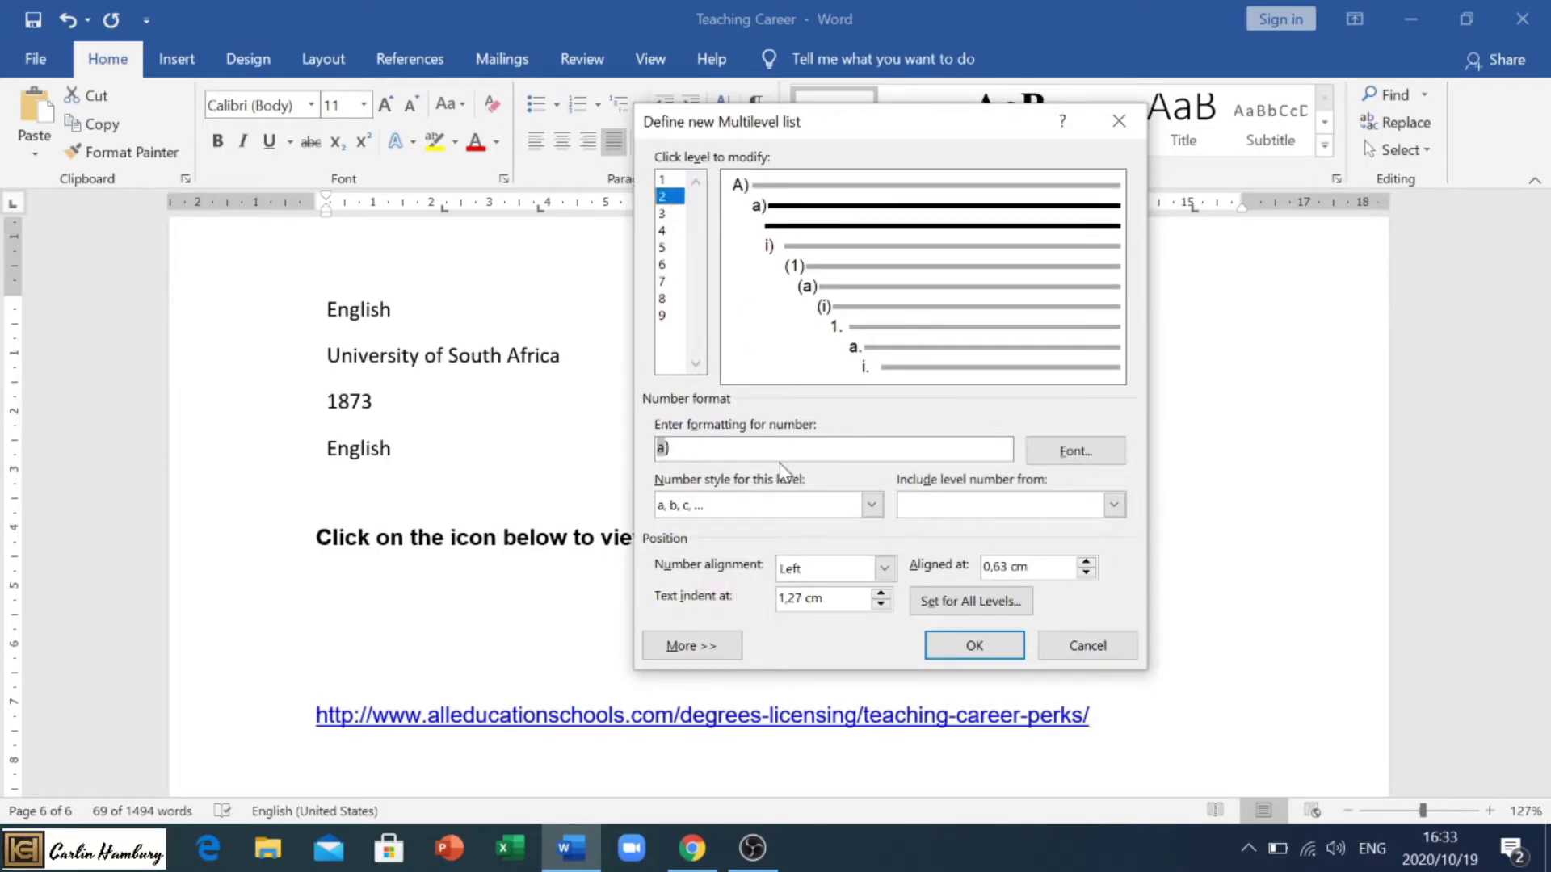
left_click(871, 505)
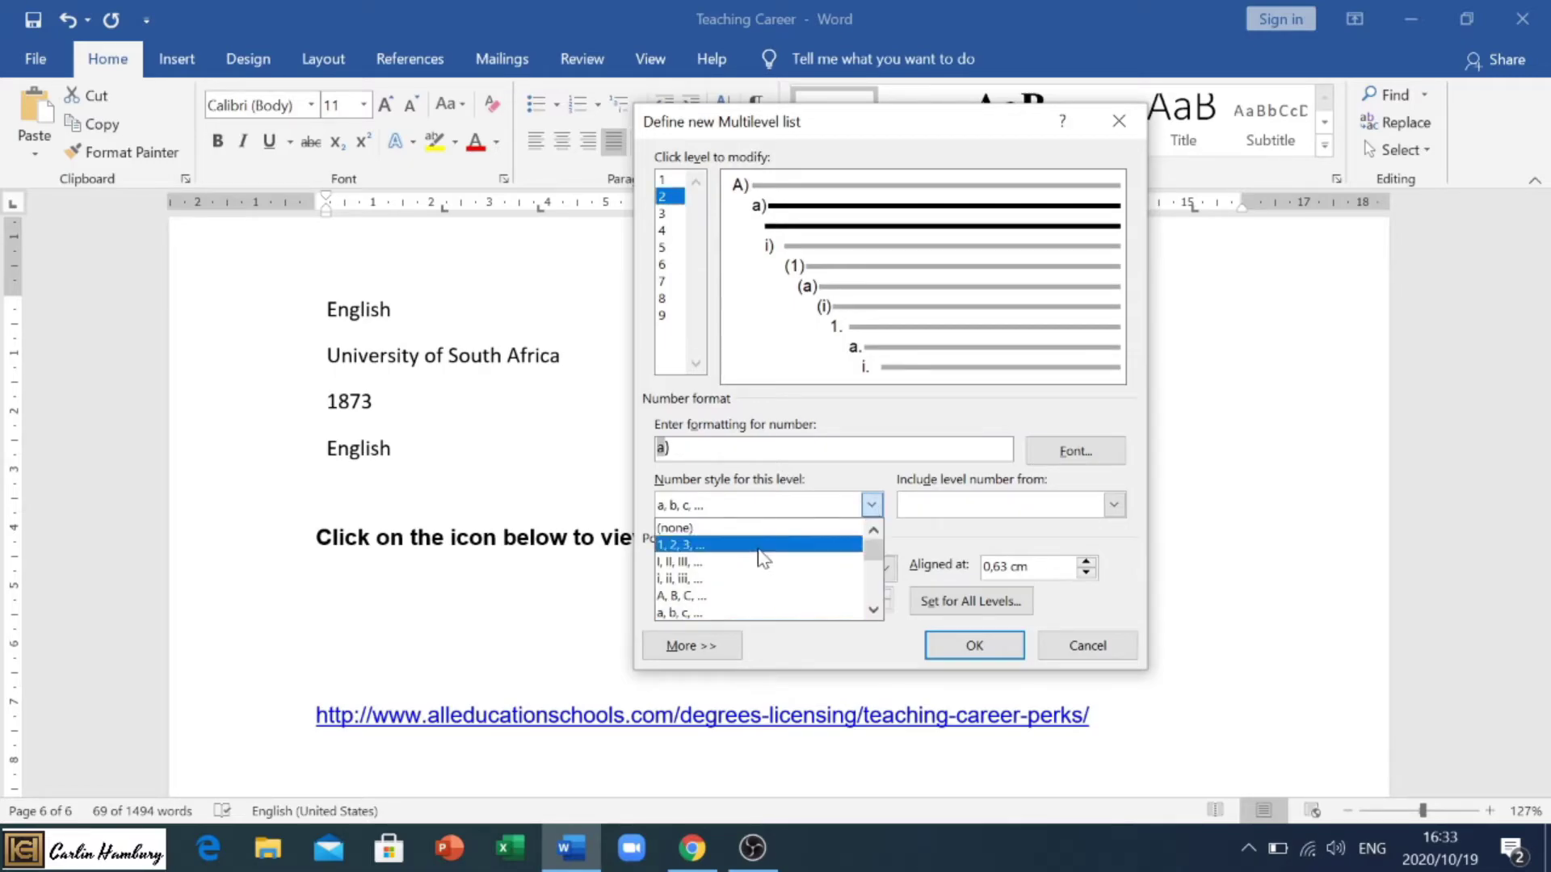
left_click(675, 578)
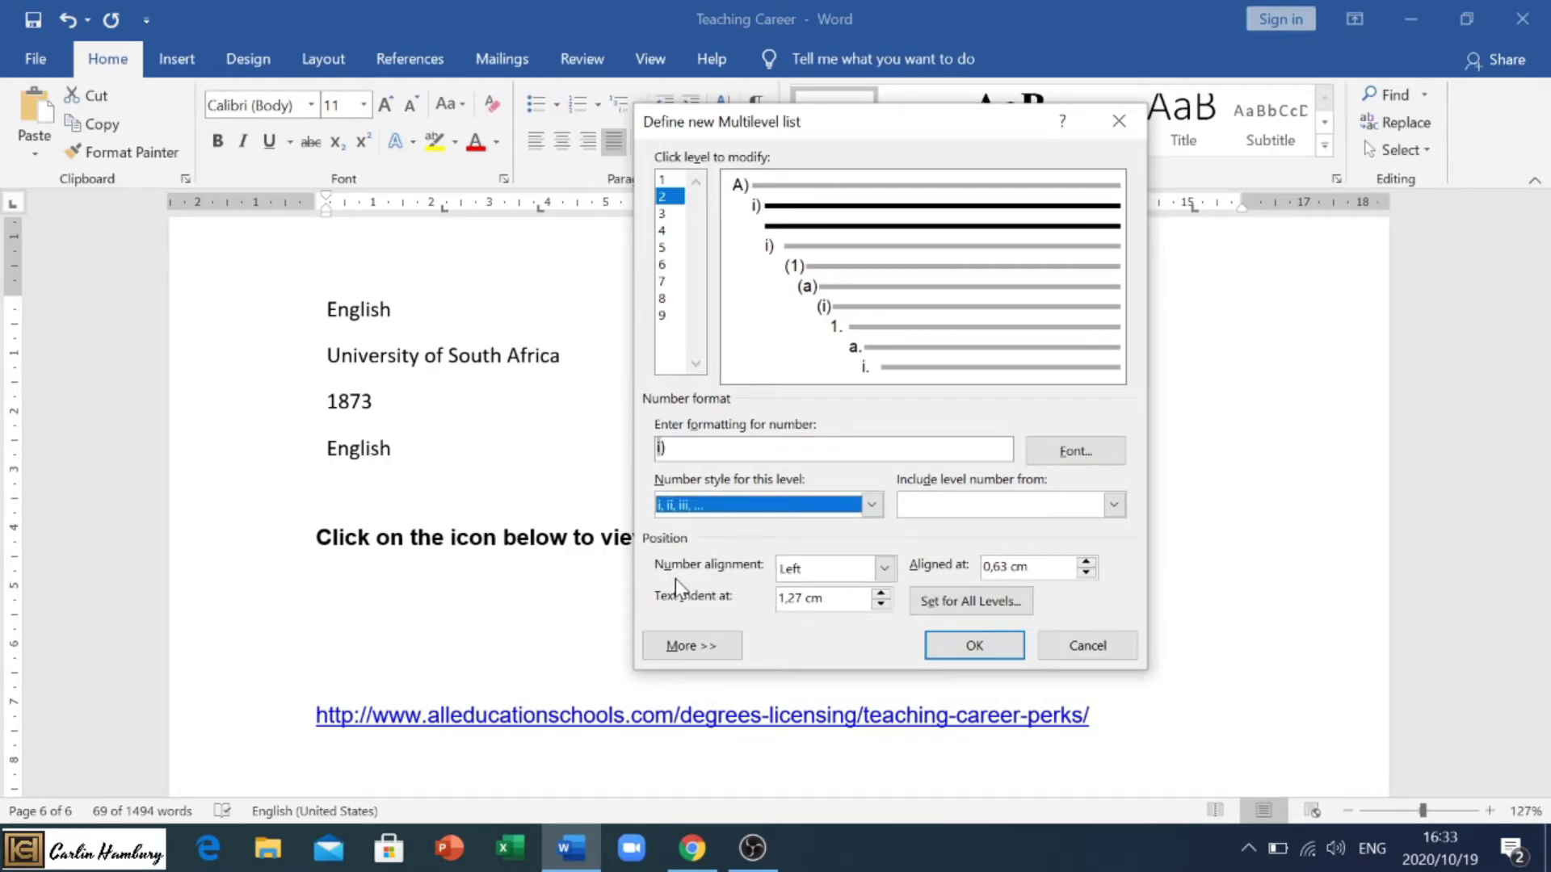
Give level 3 a new bullet using the Webdings symbol with character code 151, and apply the multilevel list
left_click(664, 213)
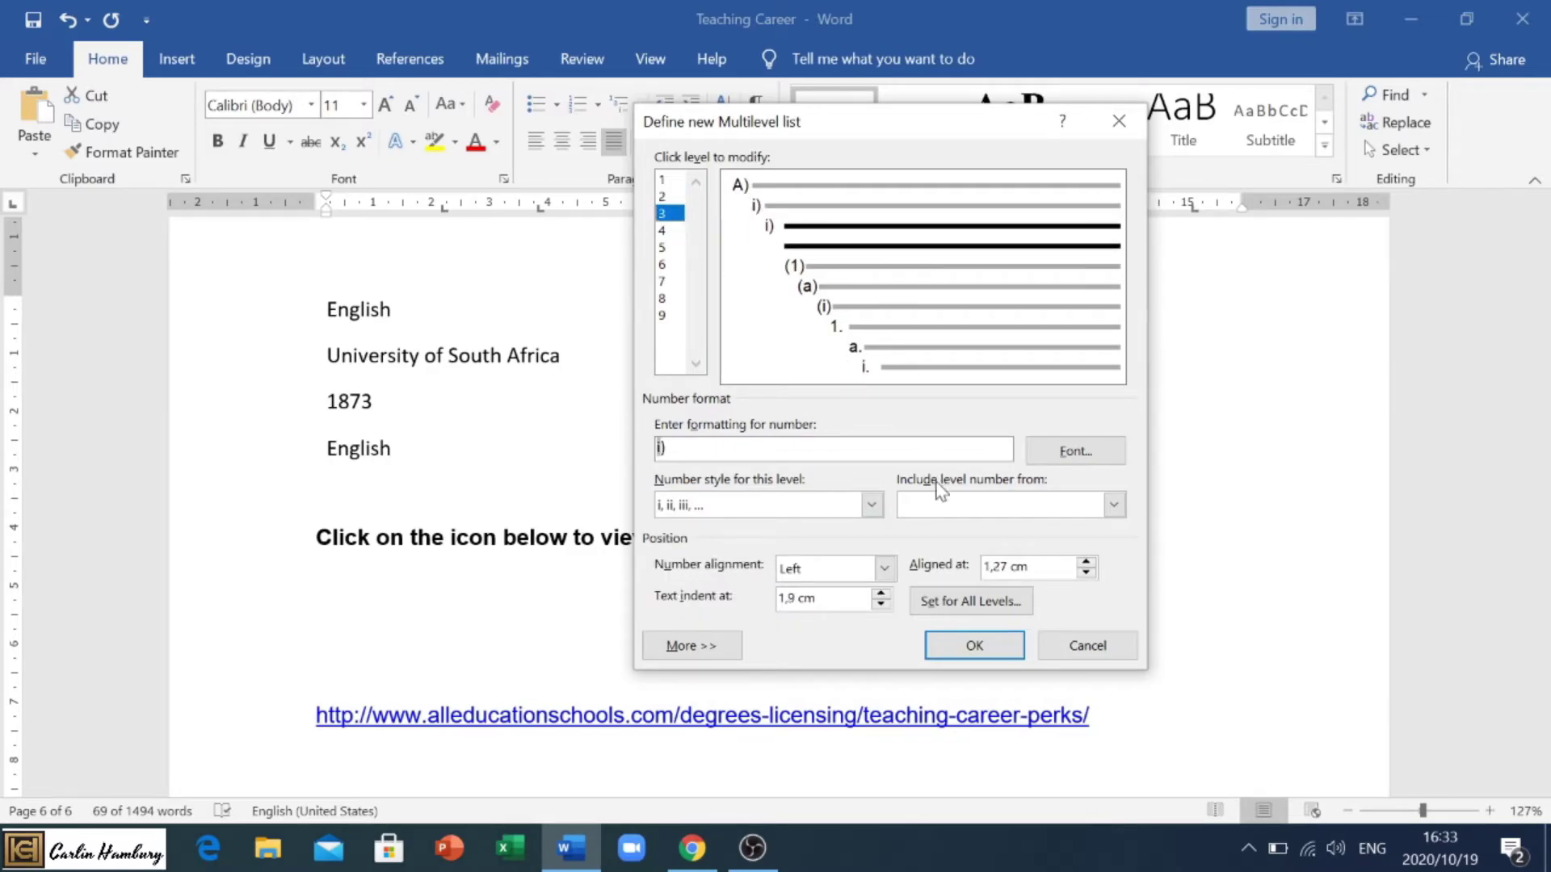
left_click(872, 506)
left_click_drag(871, 550, 879, 588)
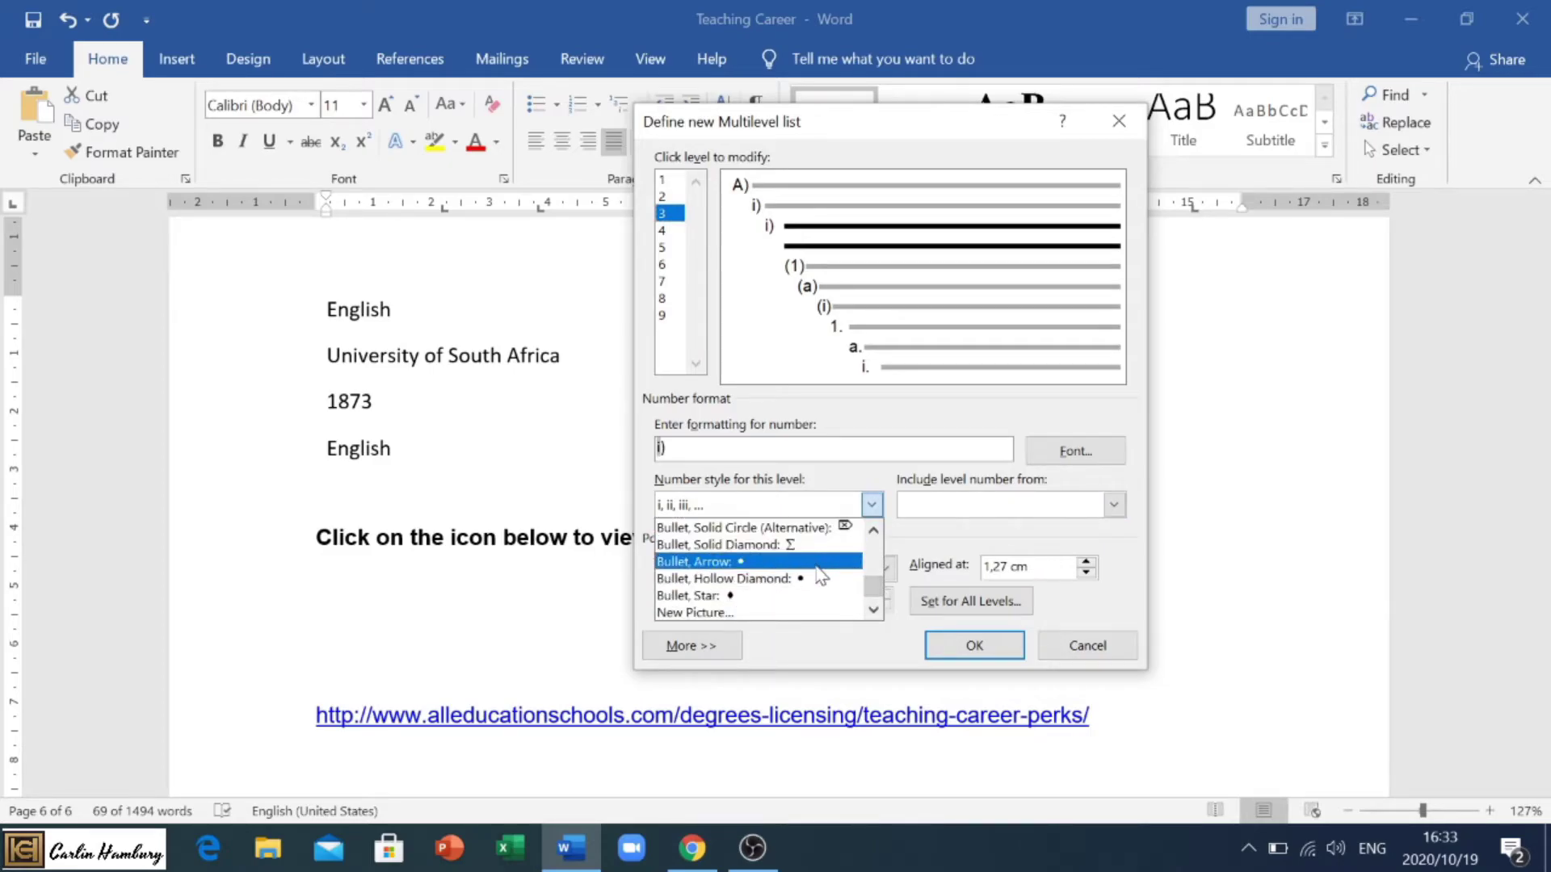
left_click(873, 610)
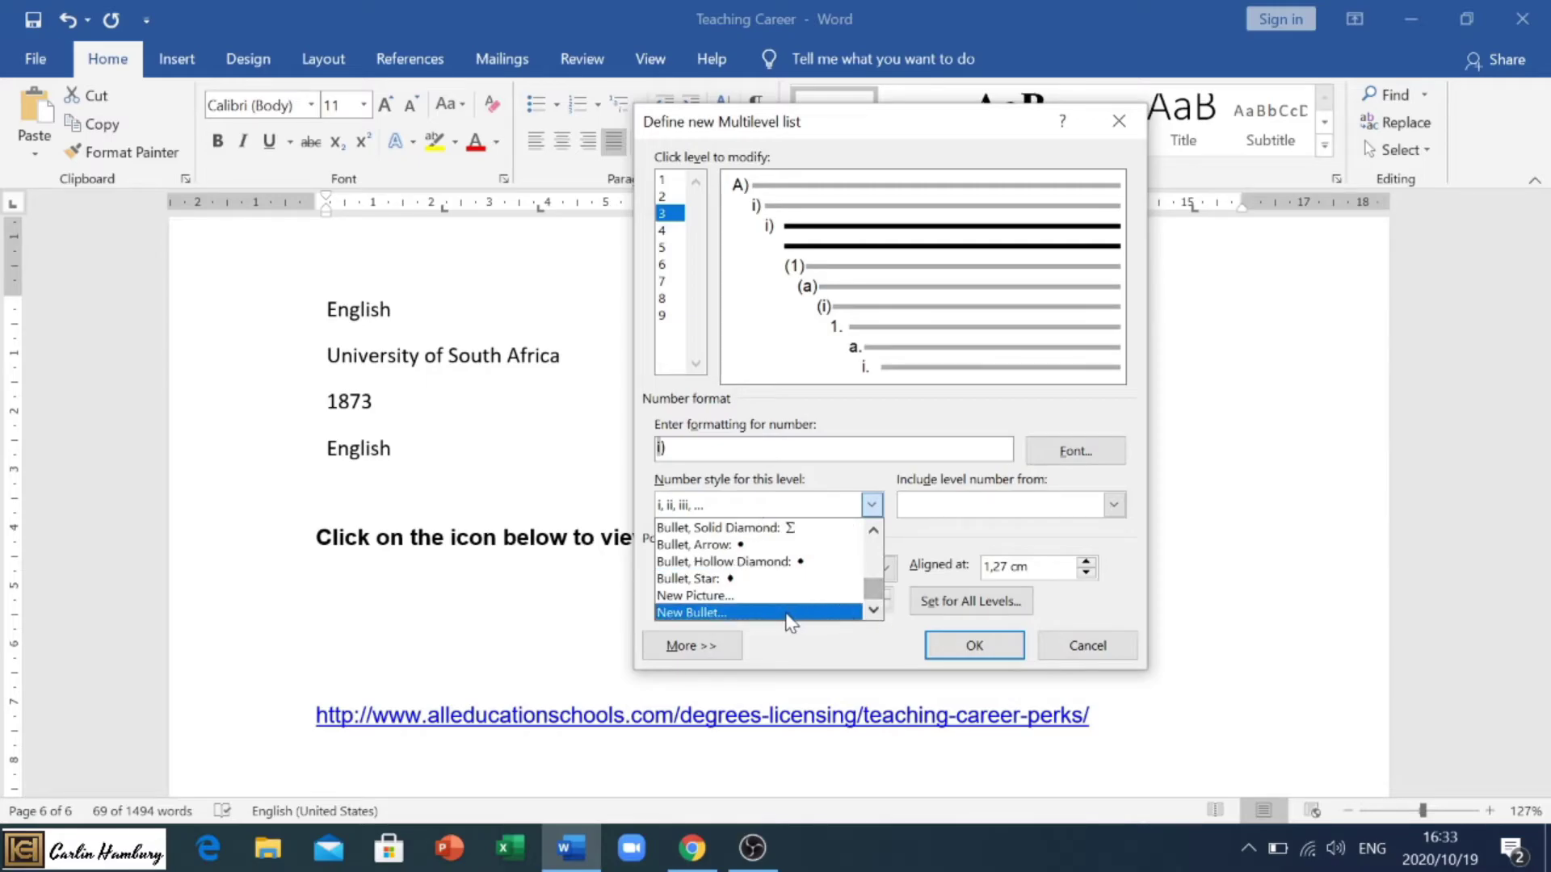
left_click(759, 614)
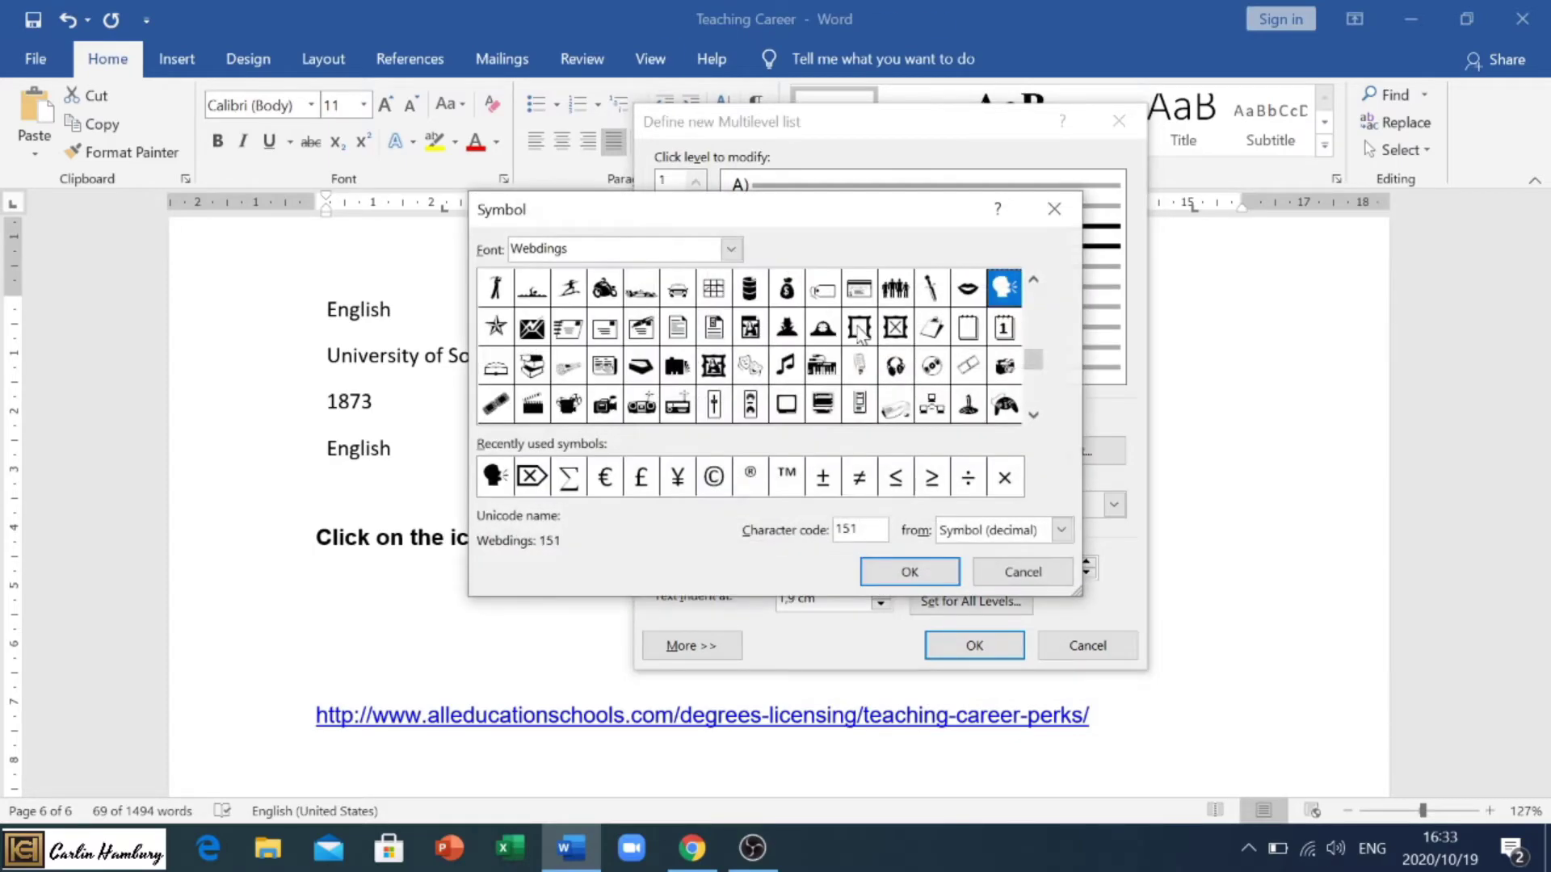
left_click(732, 250)
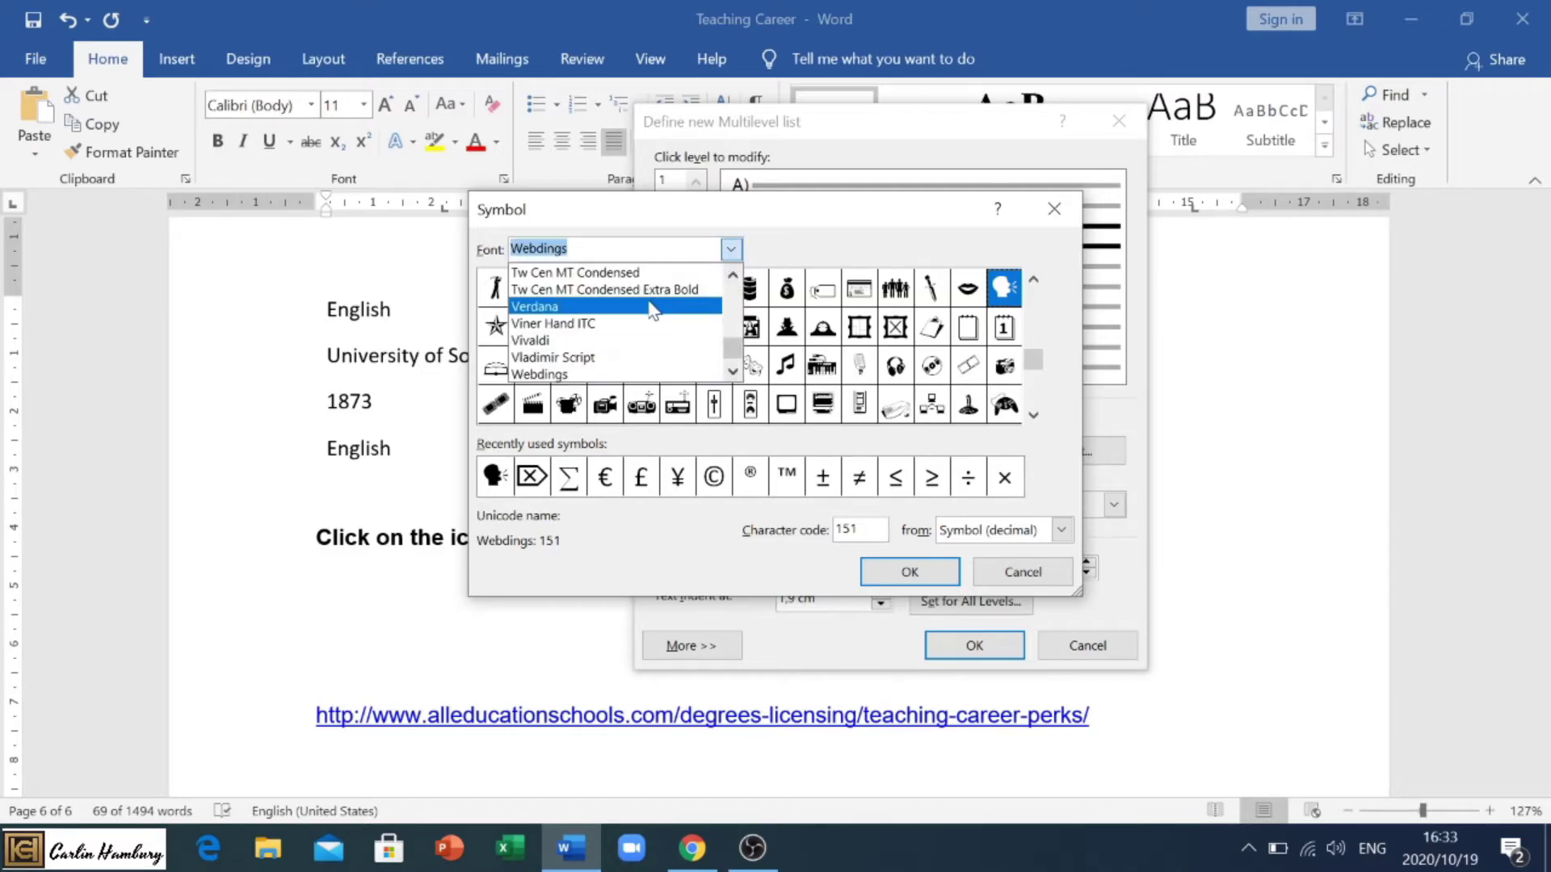
left_click(641, 374)
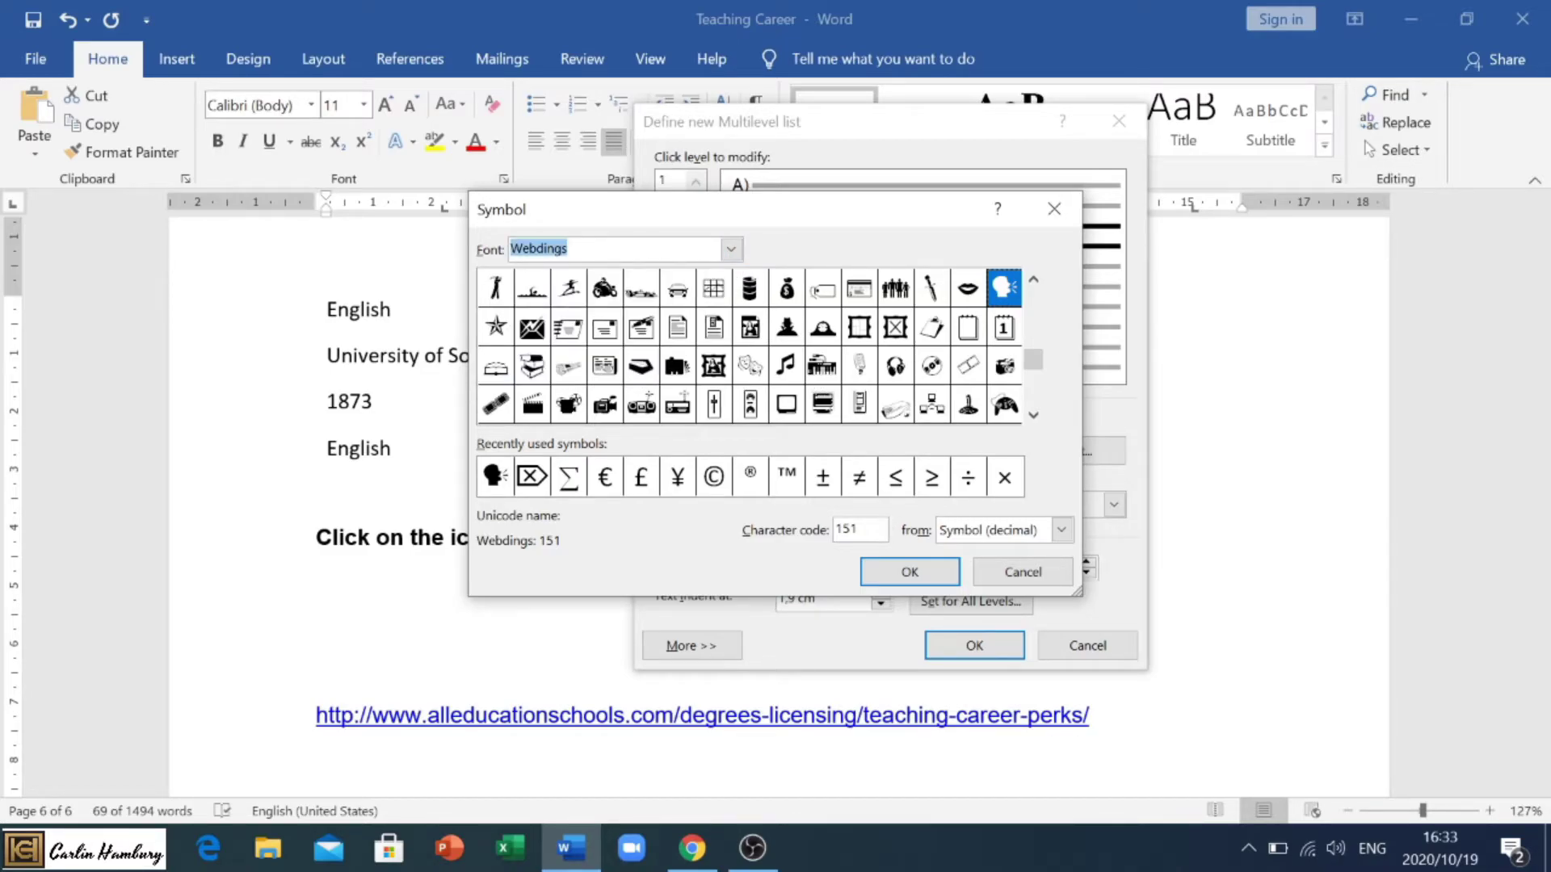
left_click_drag(862, 529, 832, 531)
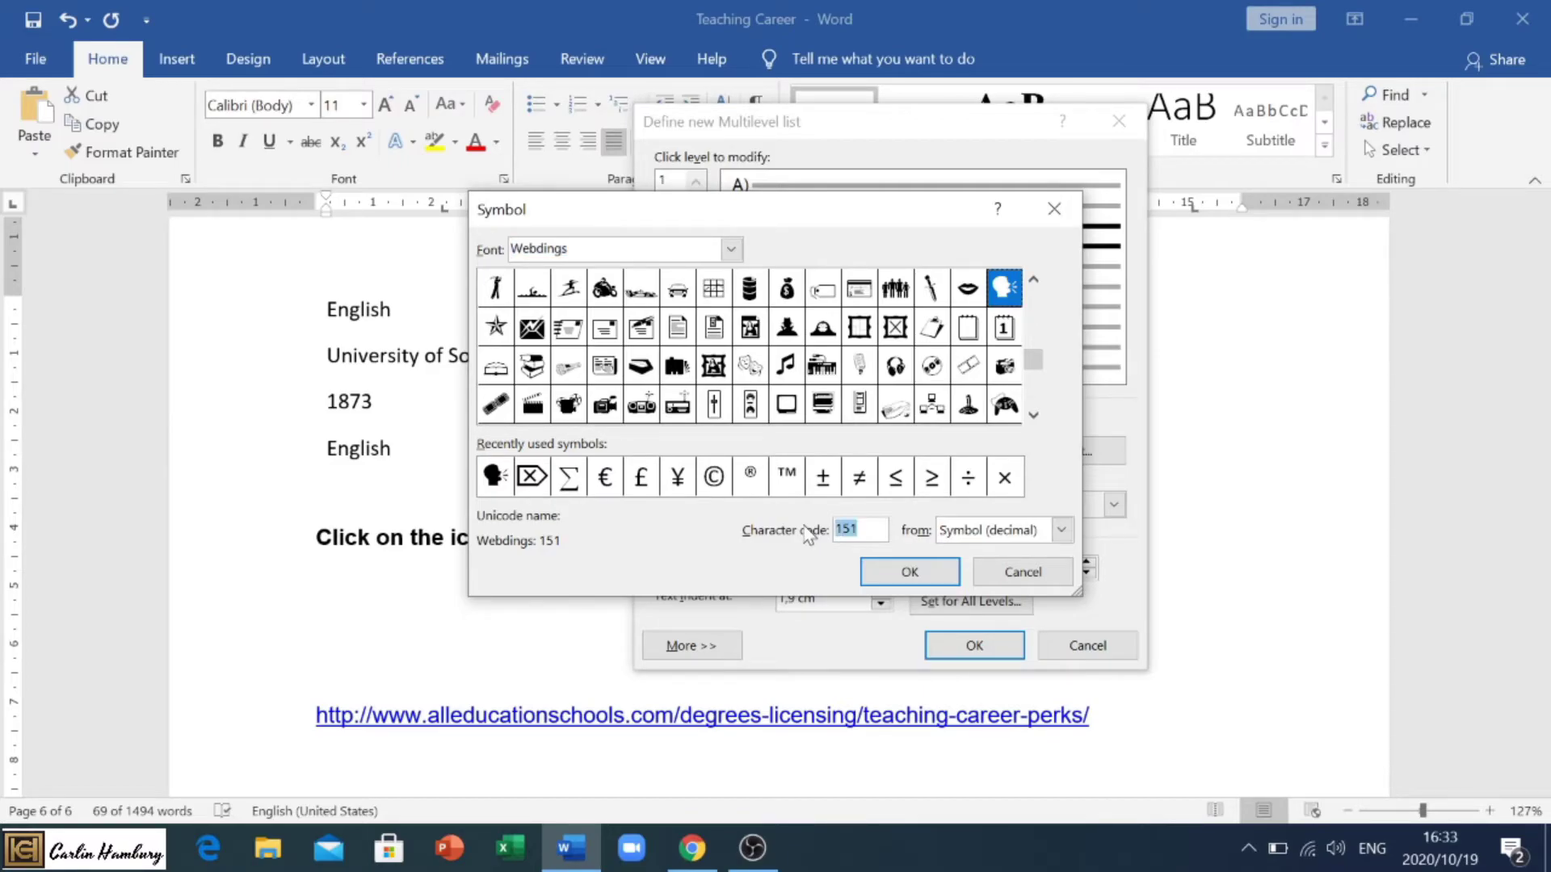
type("151")
double_click(1000, 288)
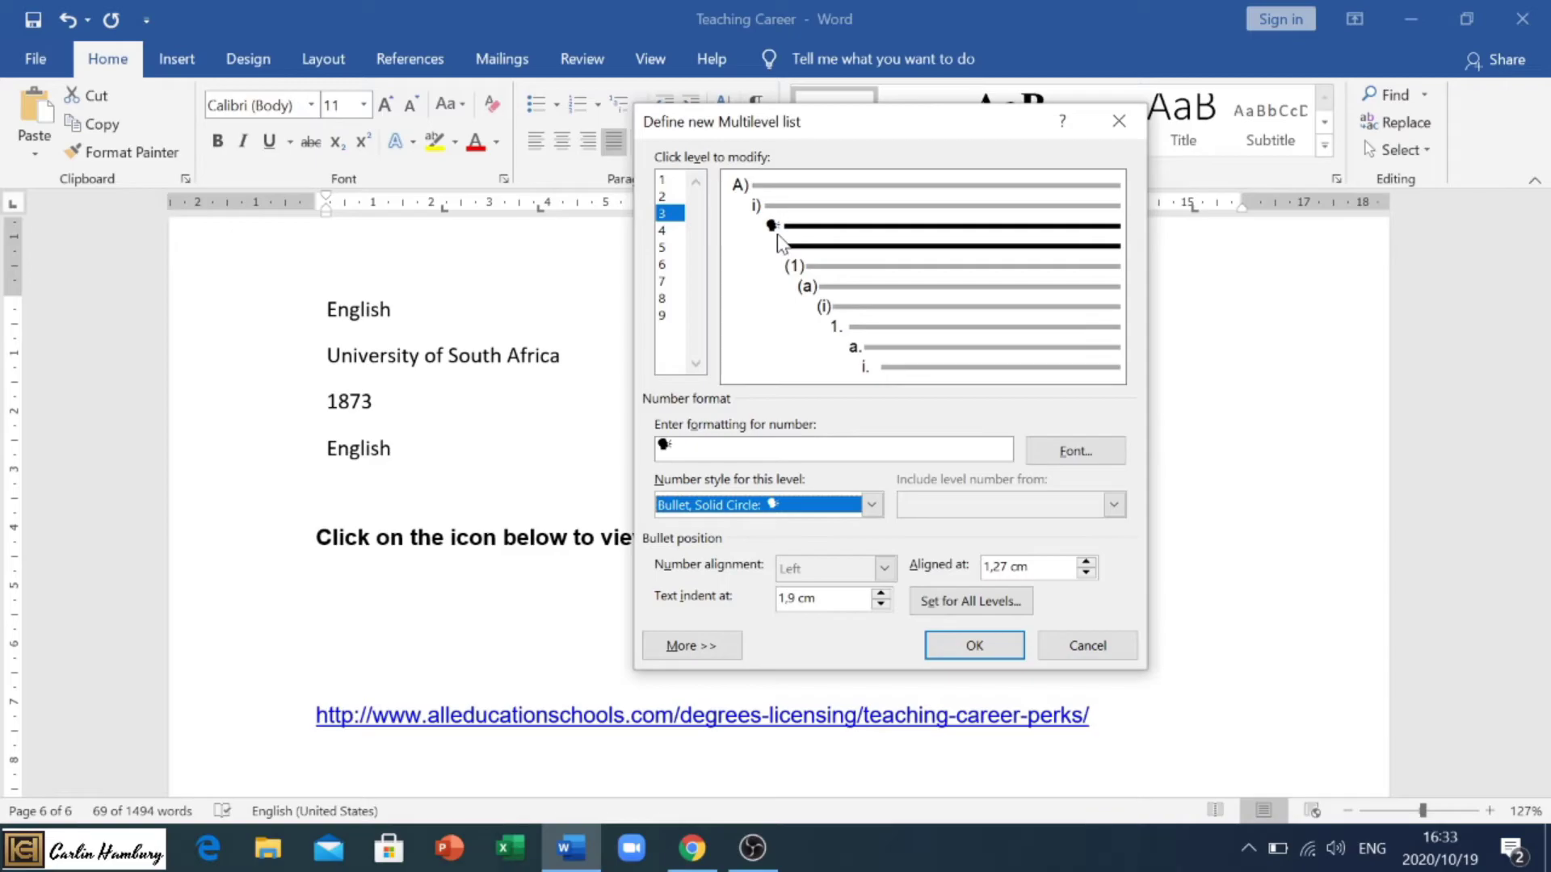
left_click(938, 648)
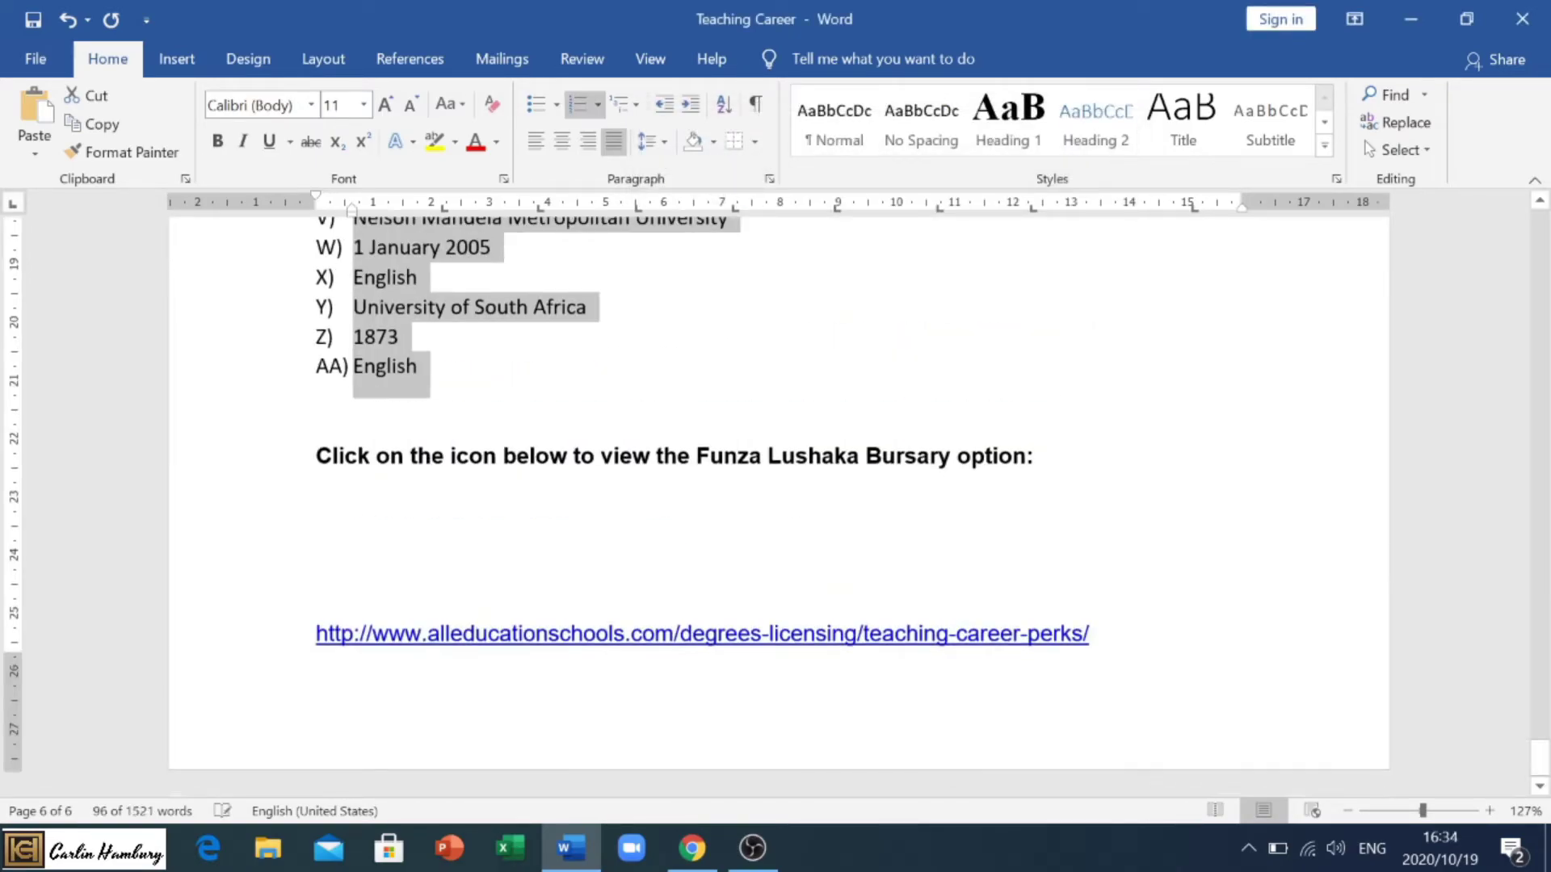
Demote the line "1 October 1829" under University of Cape Town to the second list level
scroll(651, 477, "up", 10)
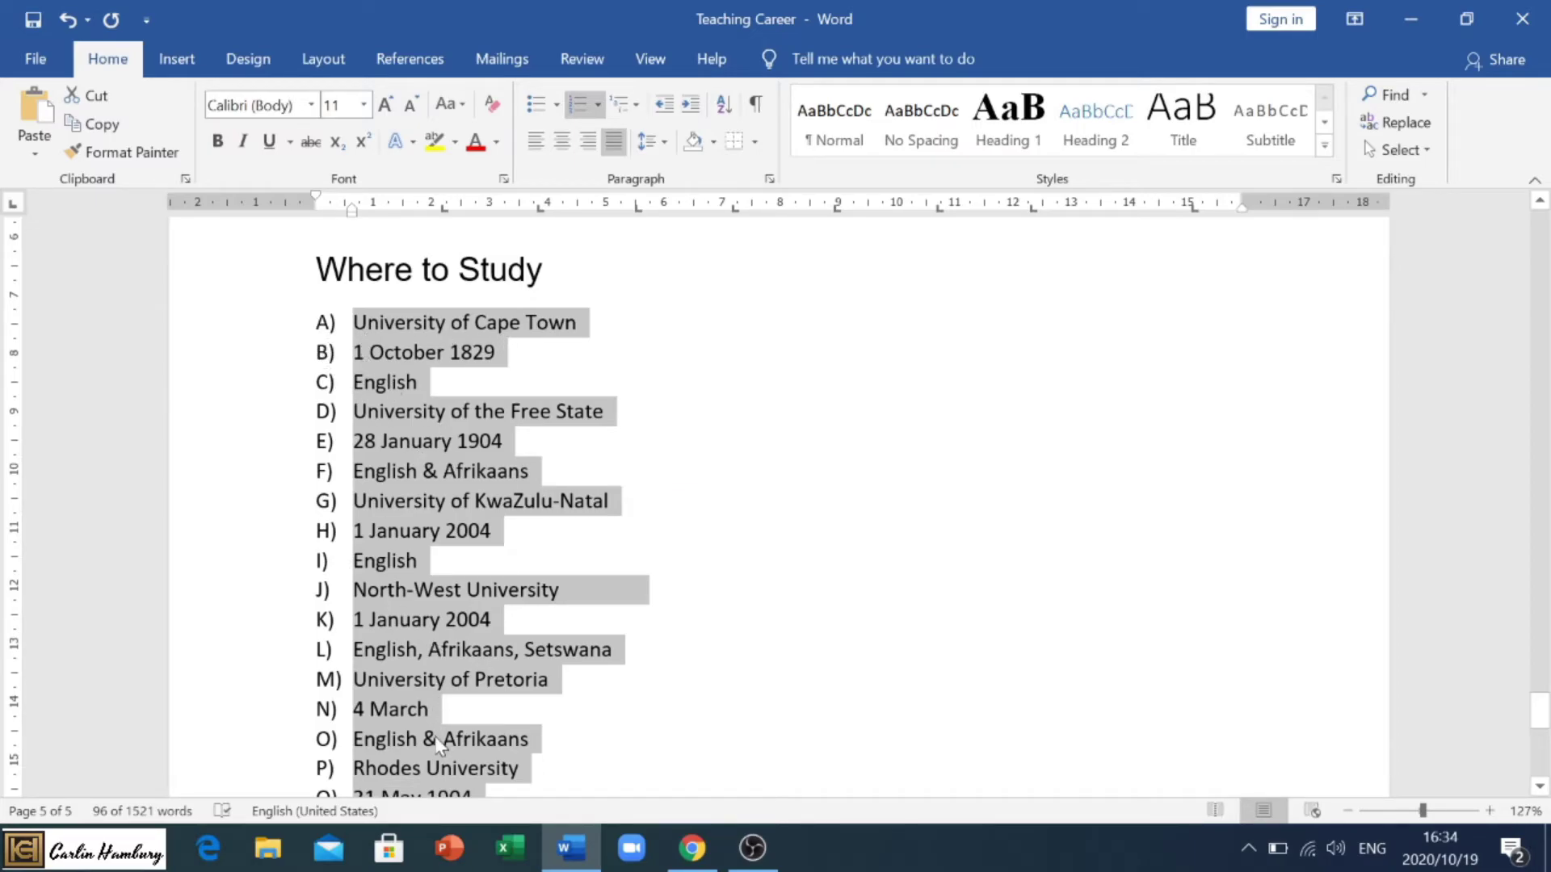
left_click(283, 357)
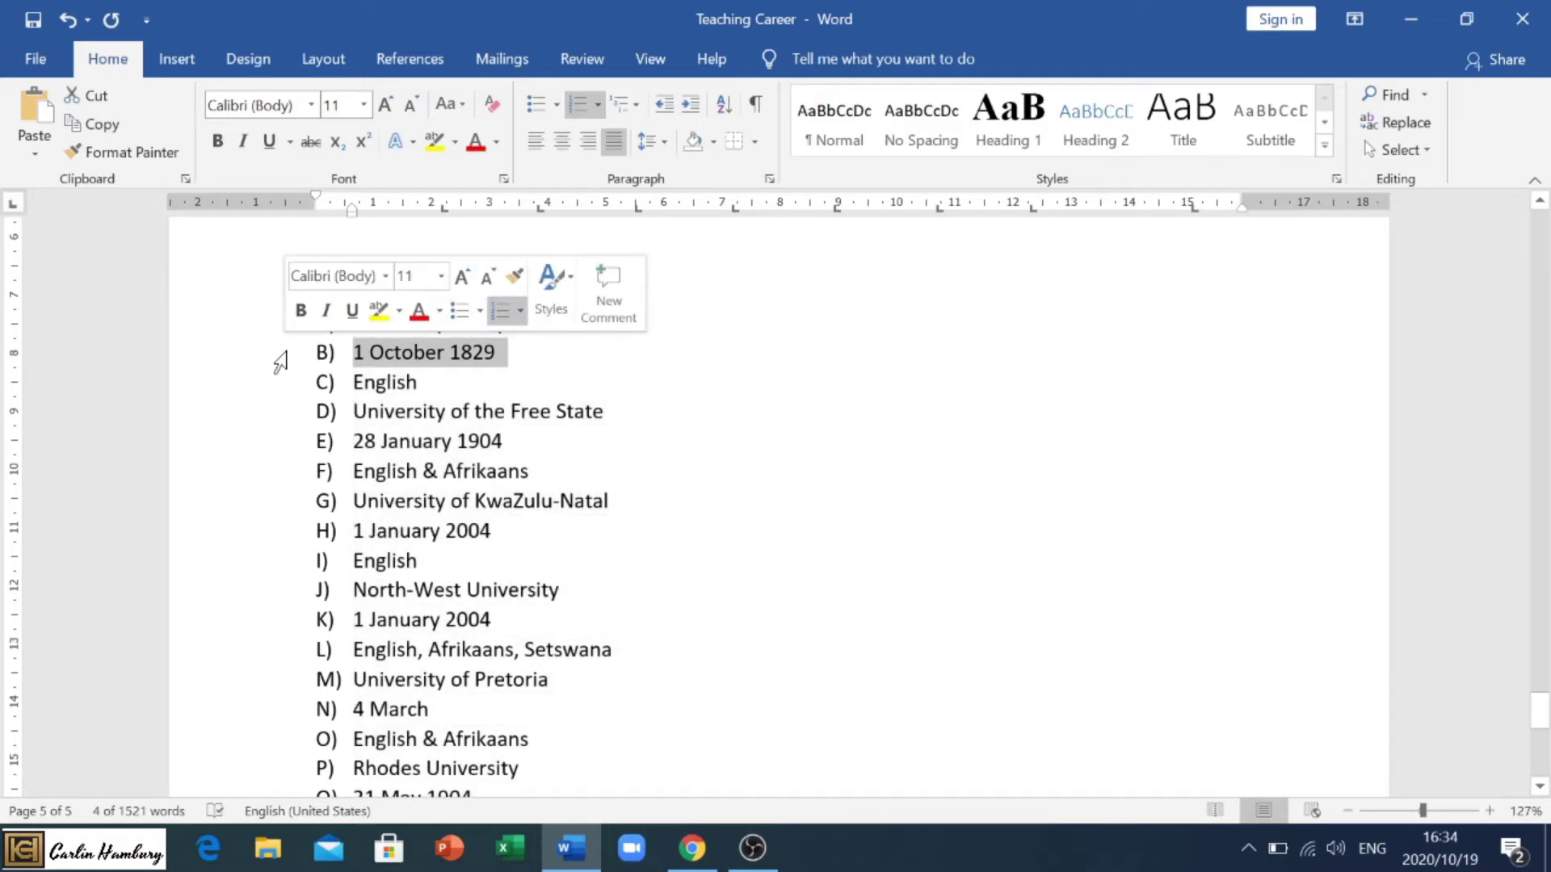
left_click(691, 107)
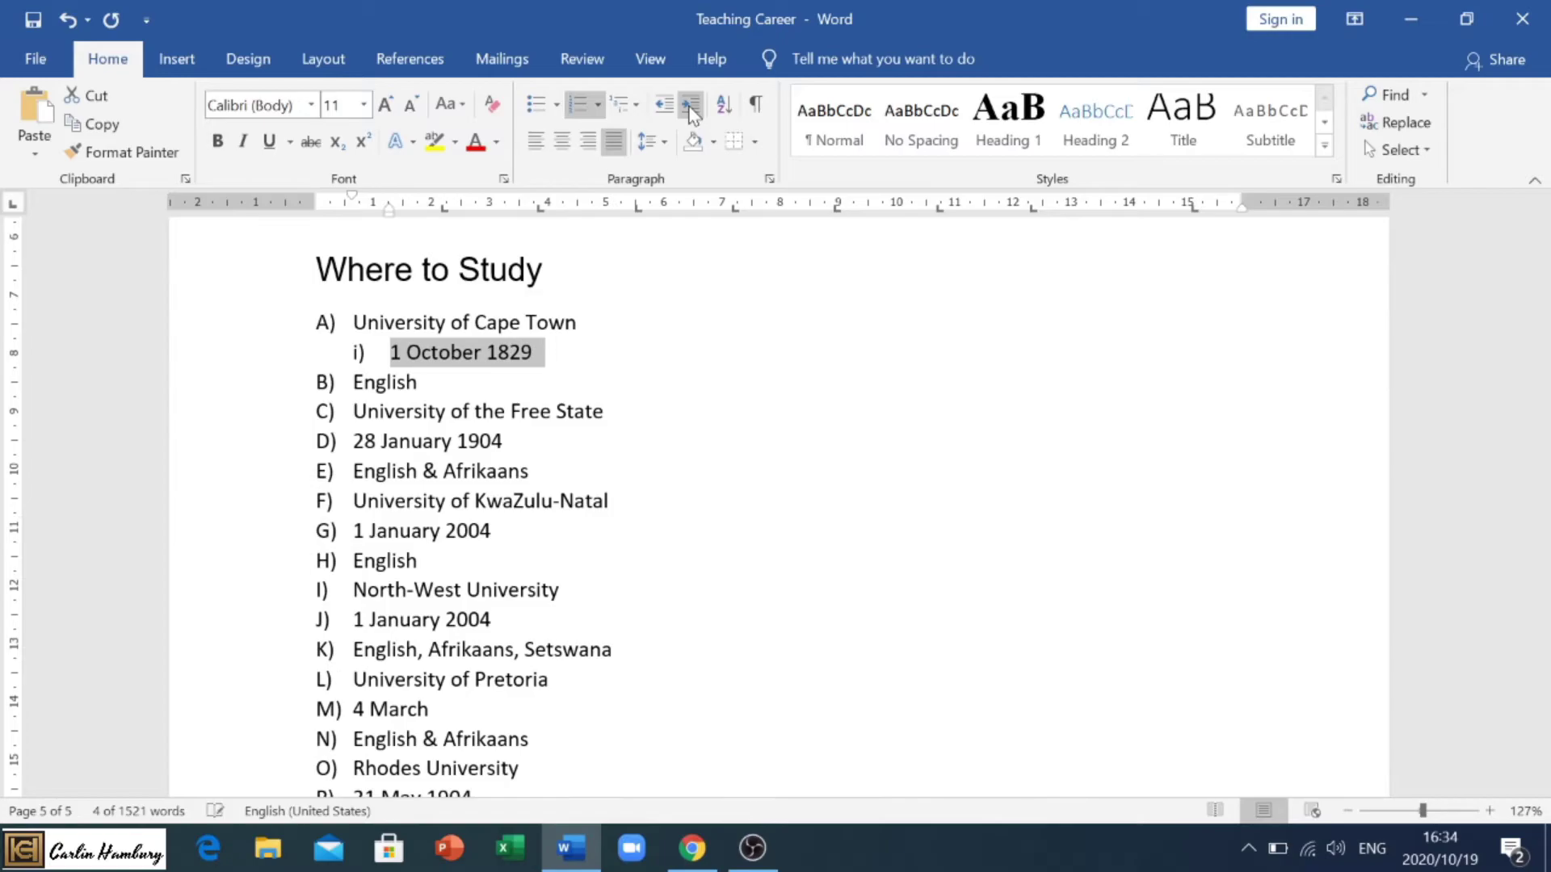
Try the "1 October 1829" line at list levels 3 and 1, and return it to level 2
left_click(692, 107)
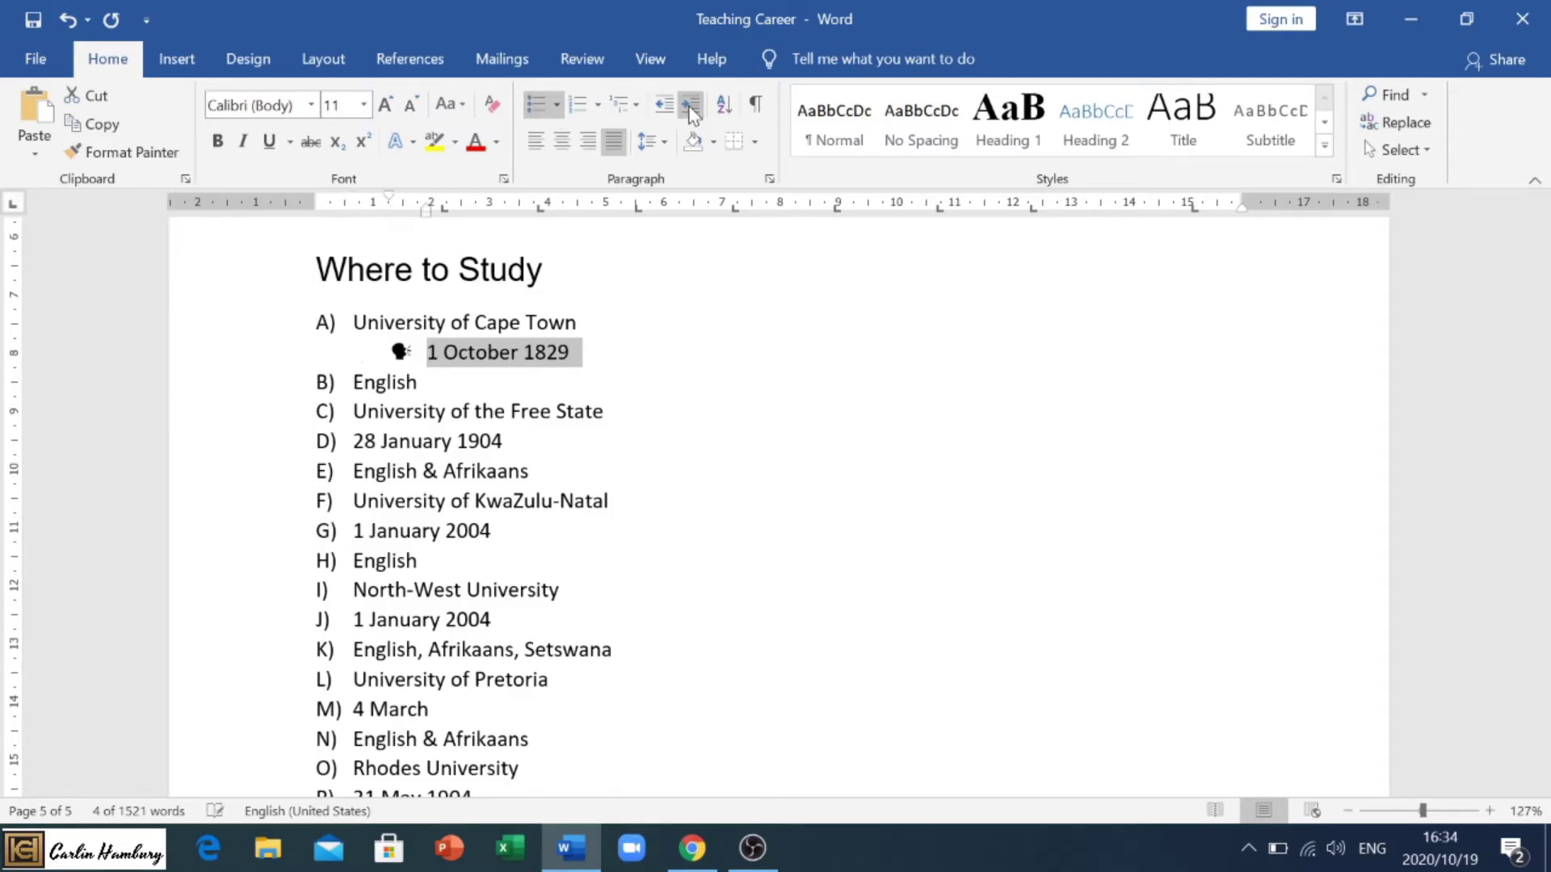
left_click(657, 108)
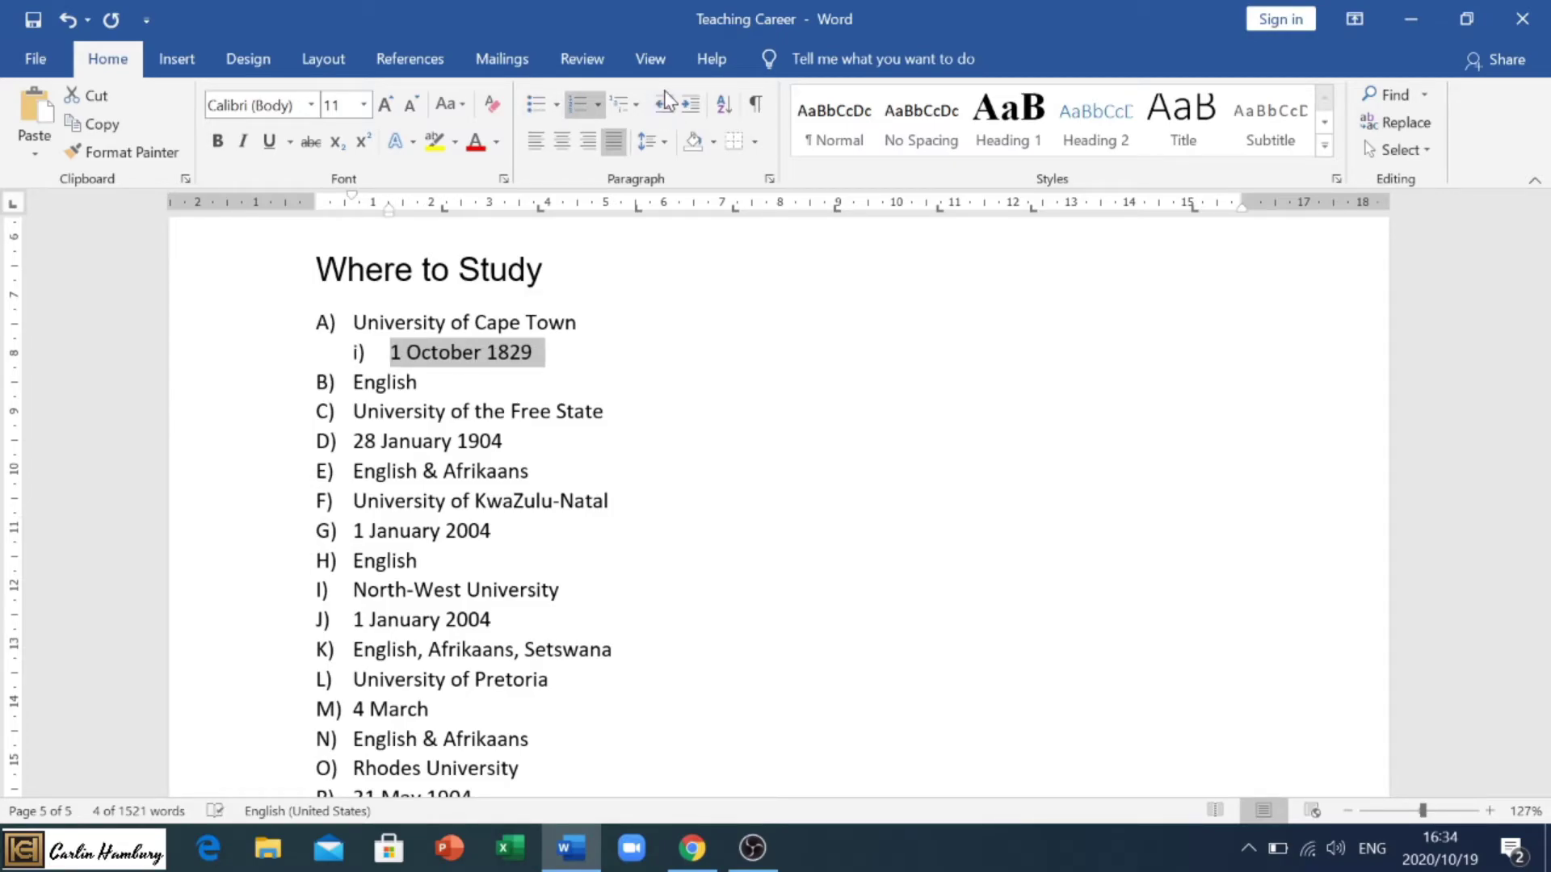
left_click(665, 101)
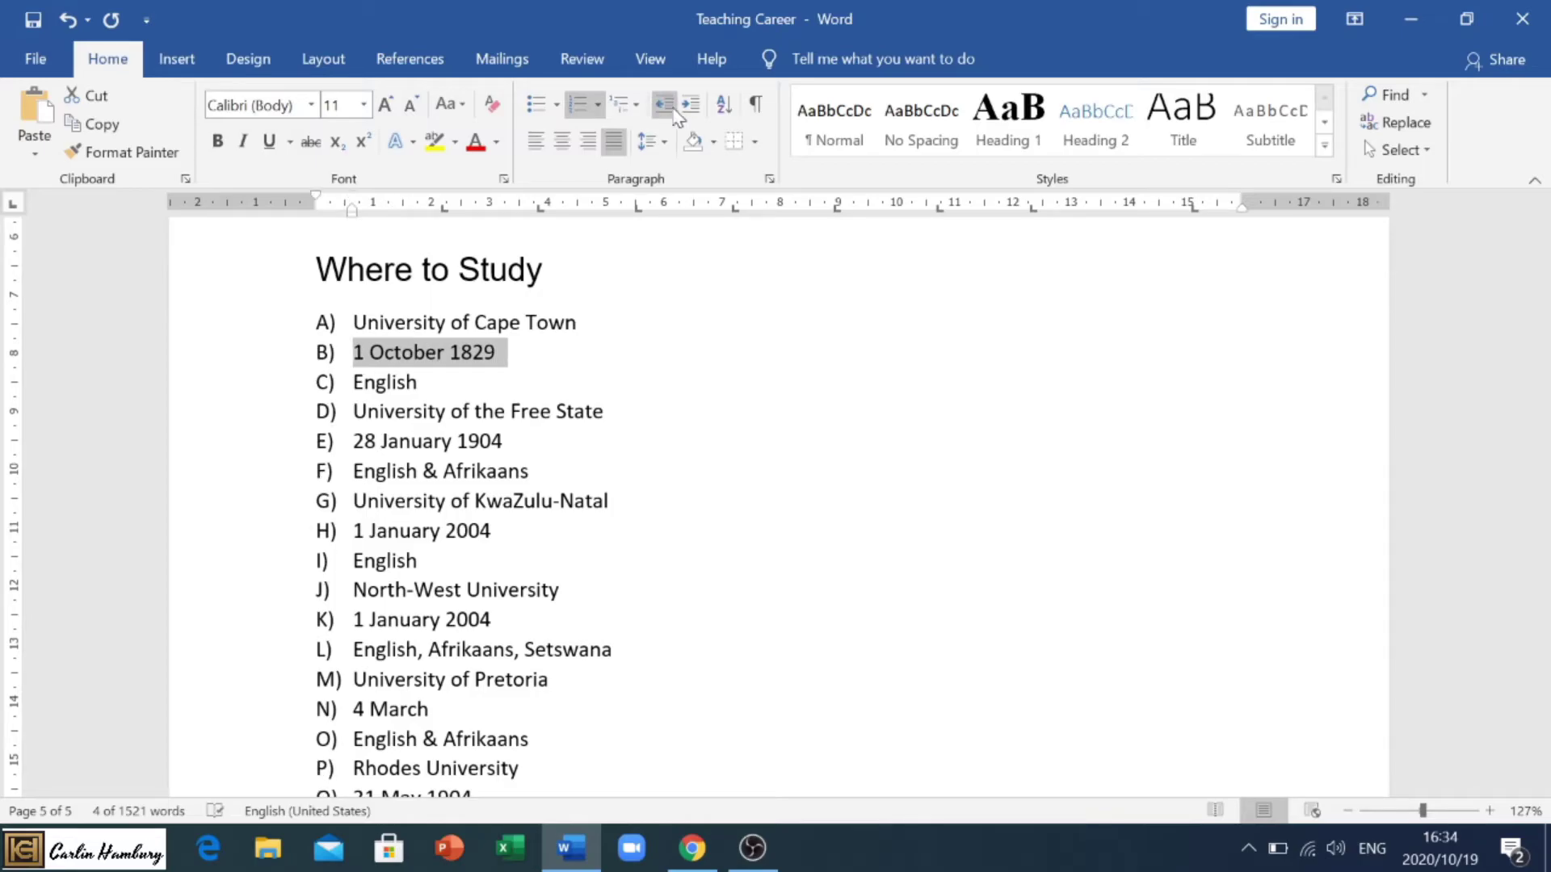
left_click(688, 107)
left_click(689, 107)
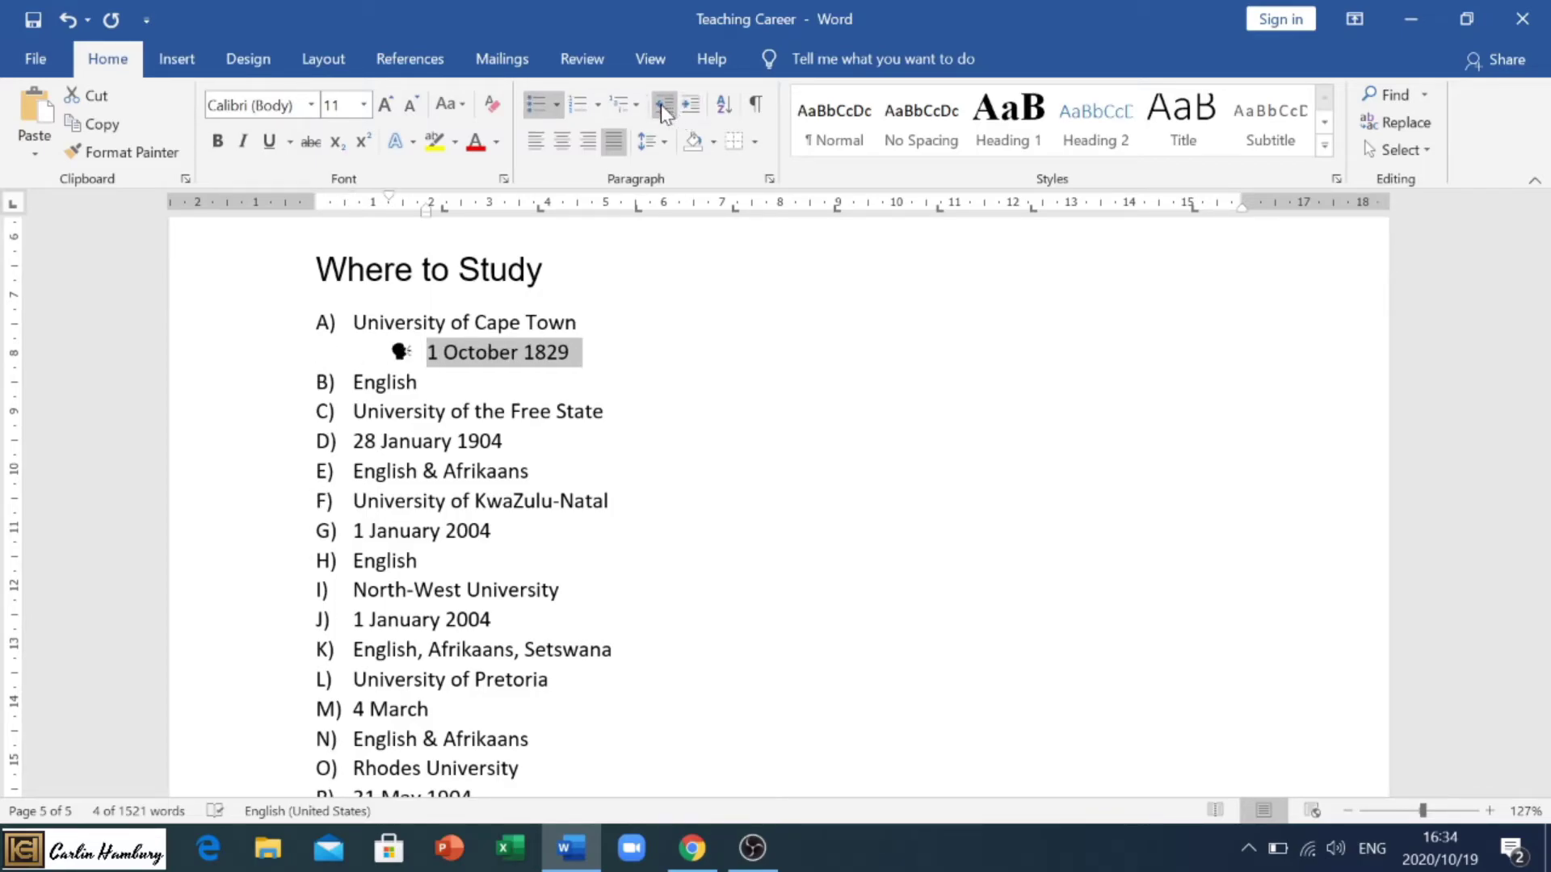
left_click(663, 110)
Demote "English" under University of Cape Town to list level 3, "28 January 1904" to level 2 and "English & Afrikaans" below it to level 3
left_click(287, 388)
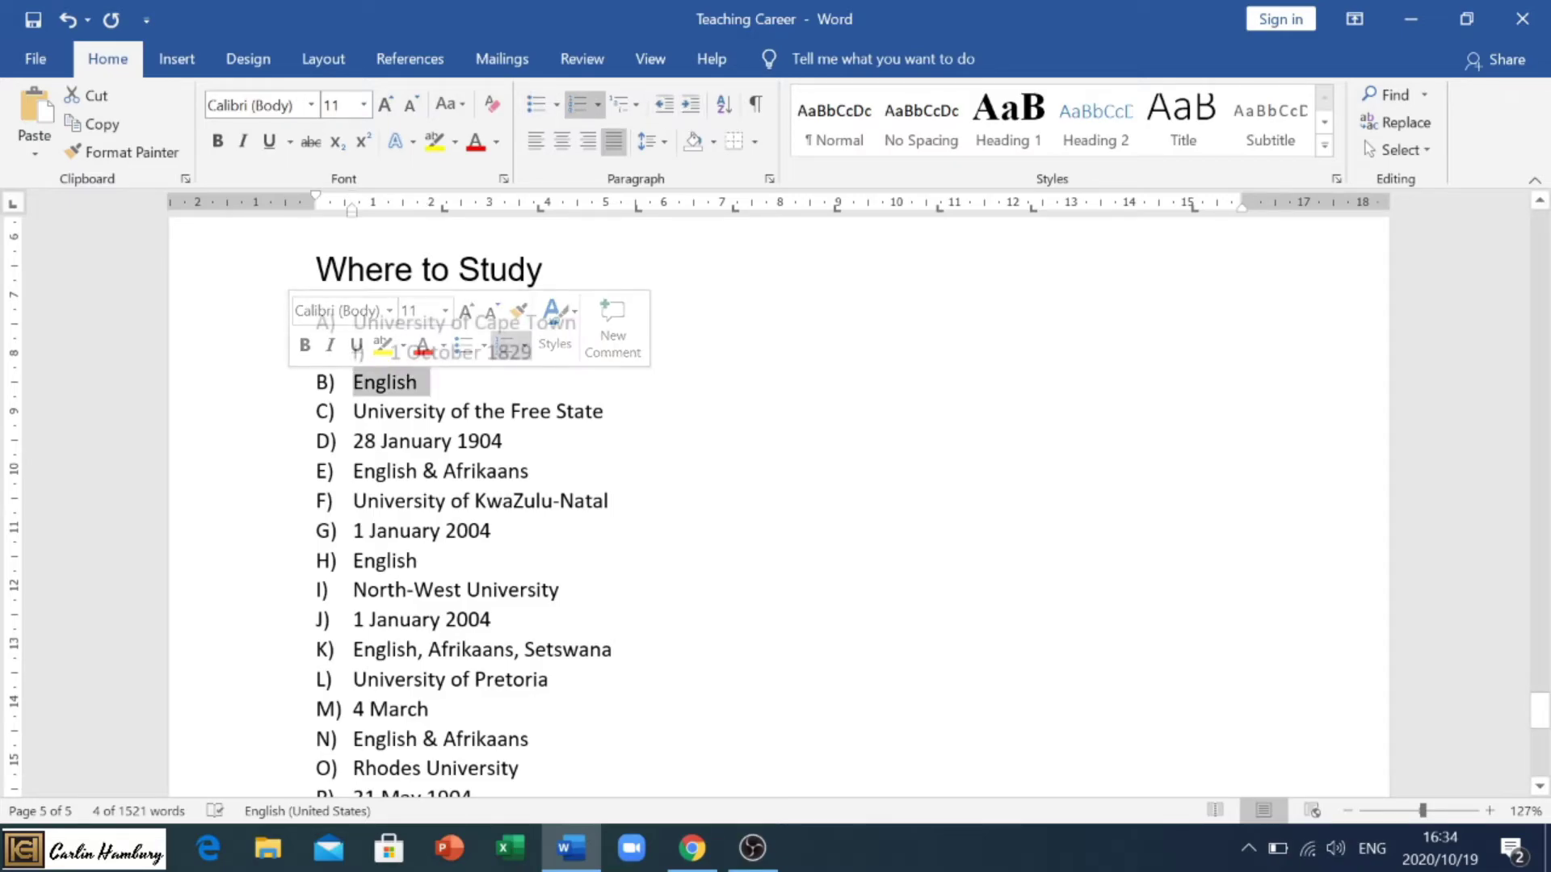
left_click(688, 107)
left_click(287, 442)
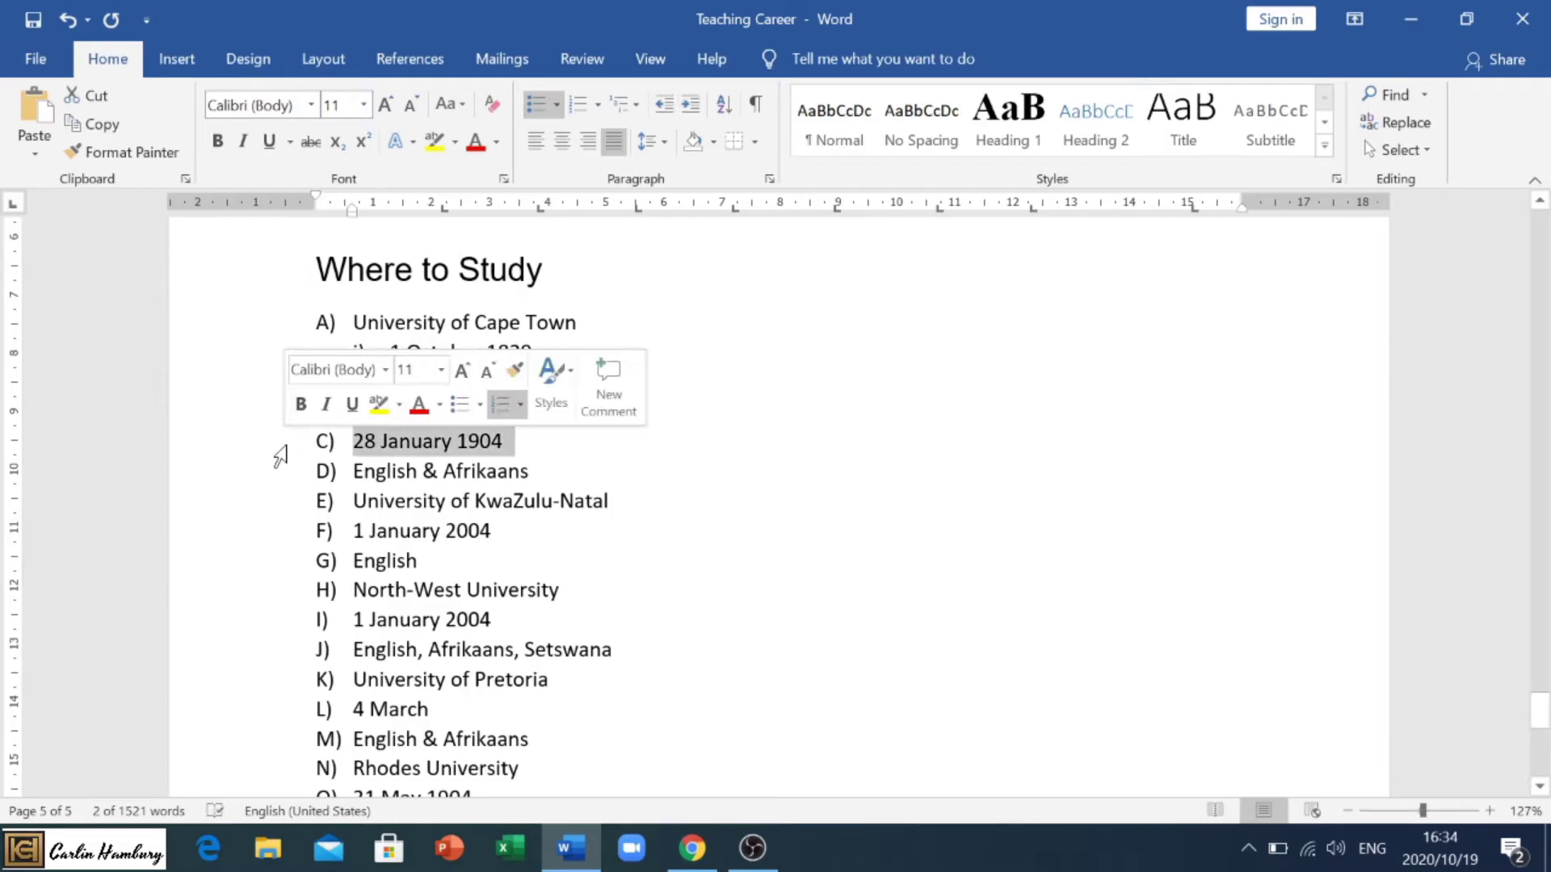
left_click(689, 105)
left_click(295, 475)
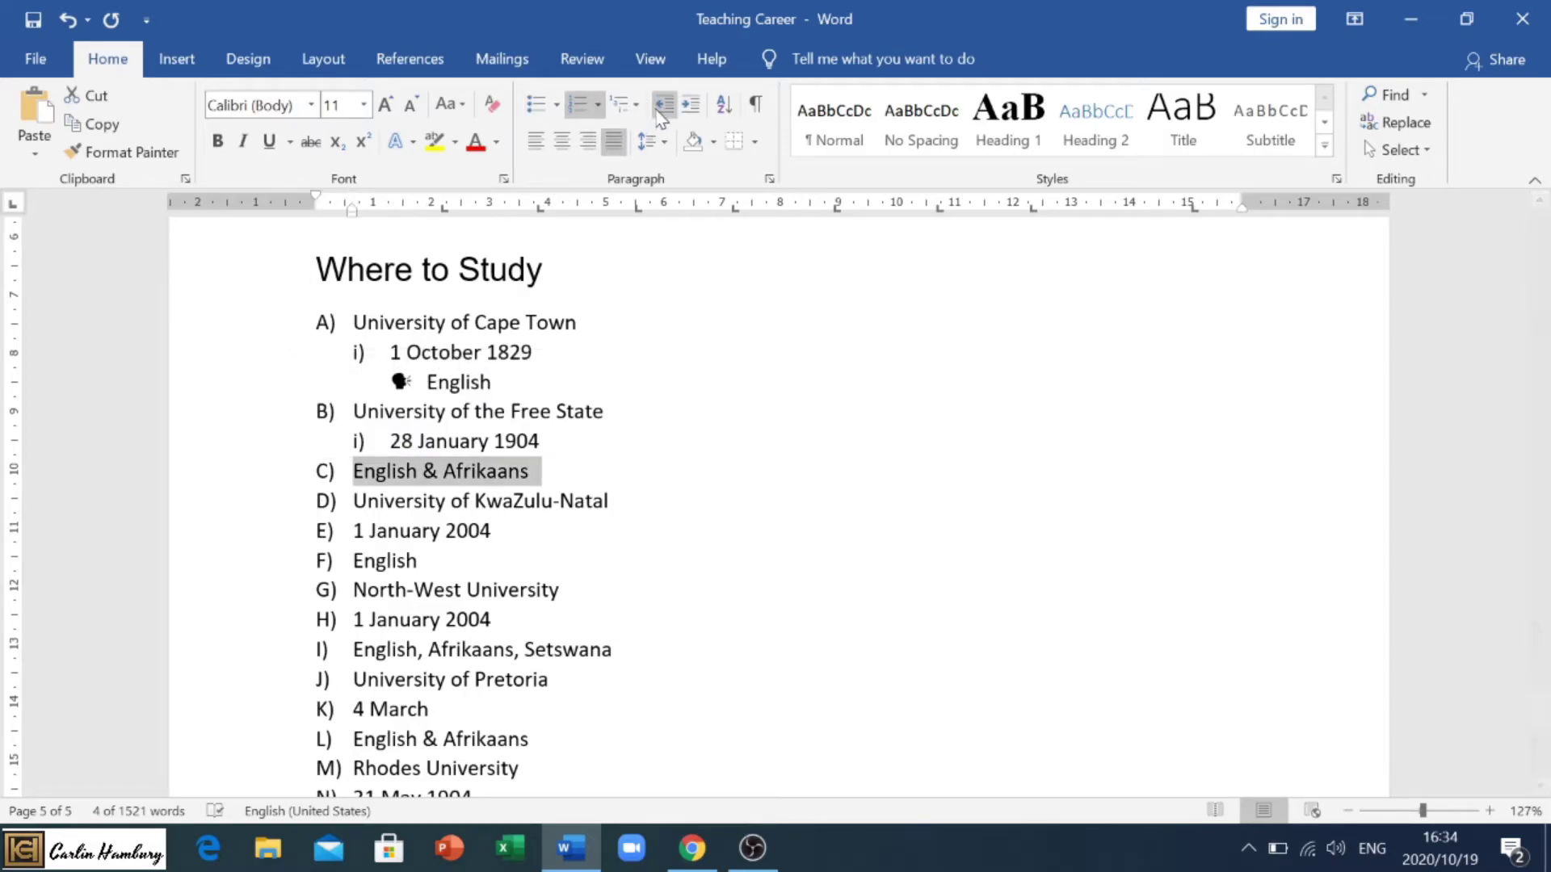
left_click(691, 105)
left_click(691, 105)
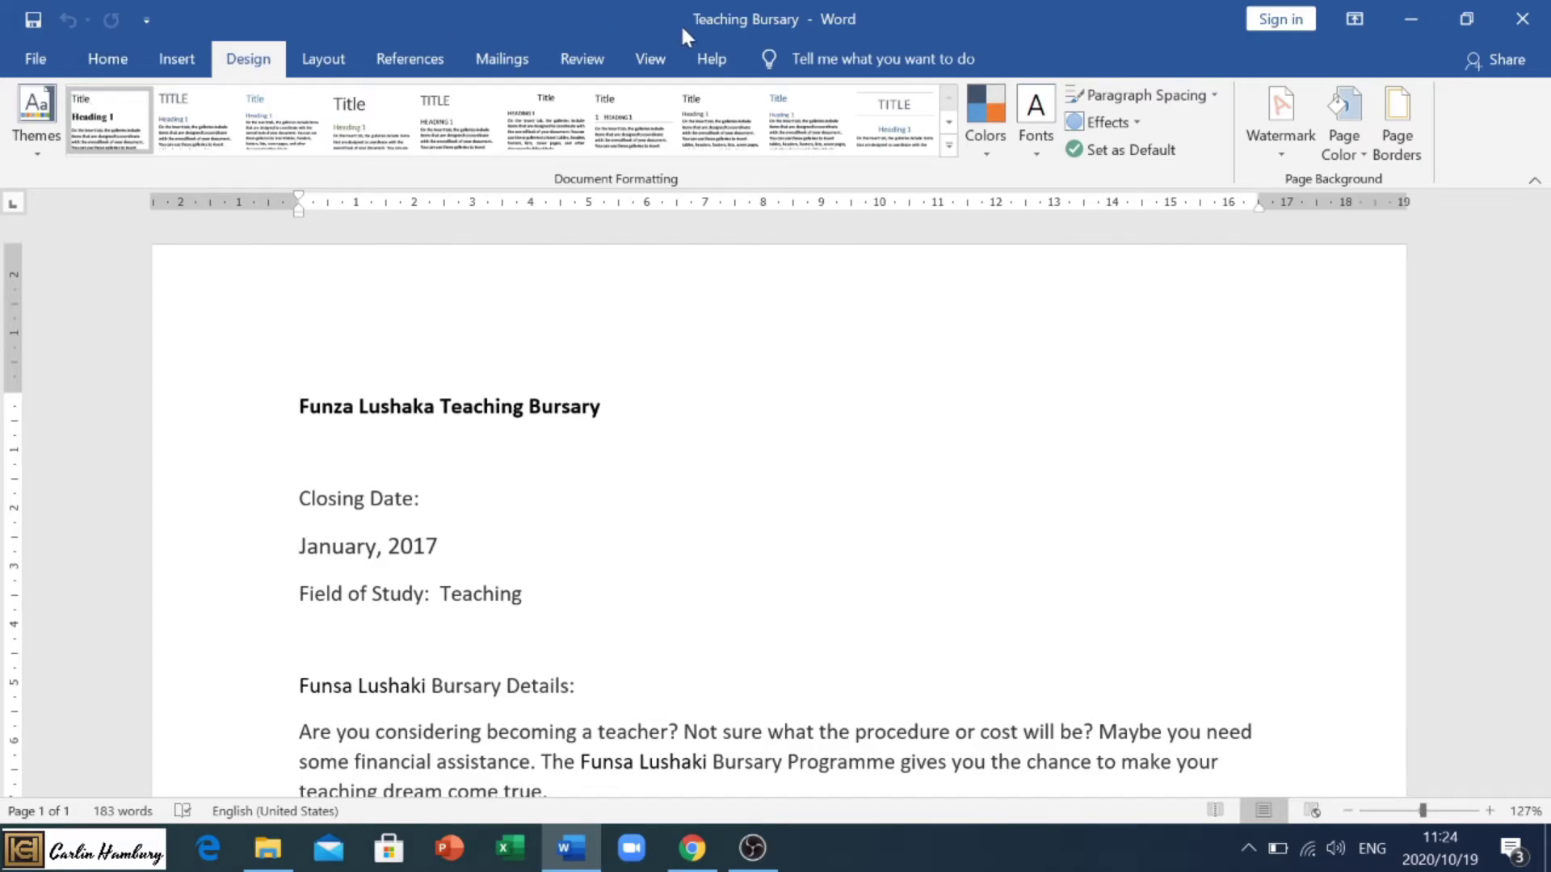
left_click(116, 63)
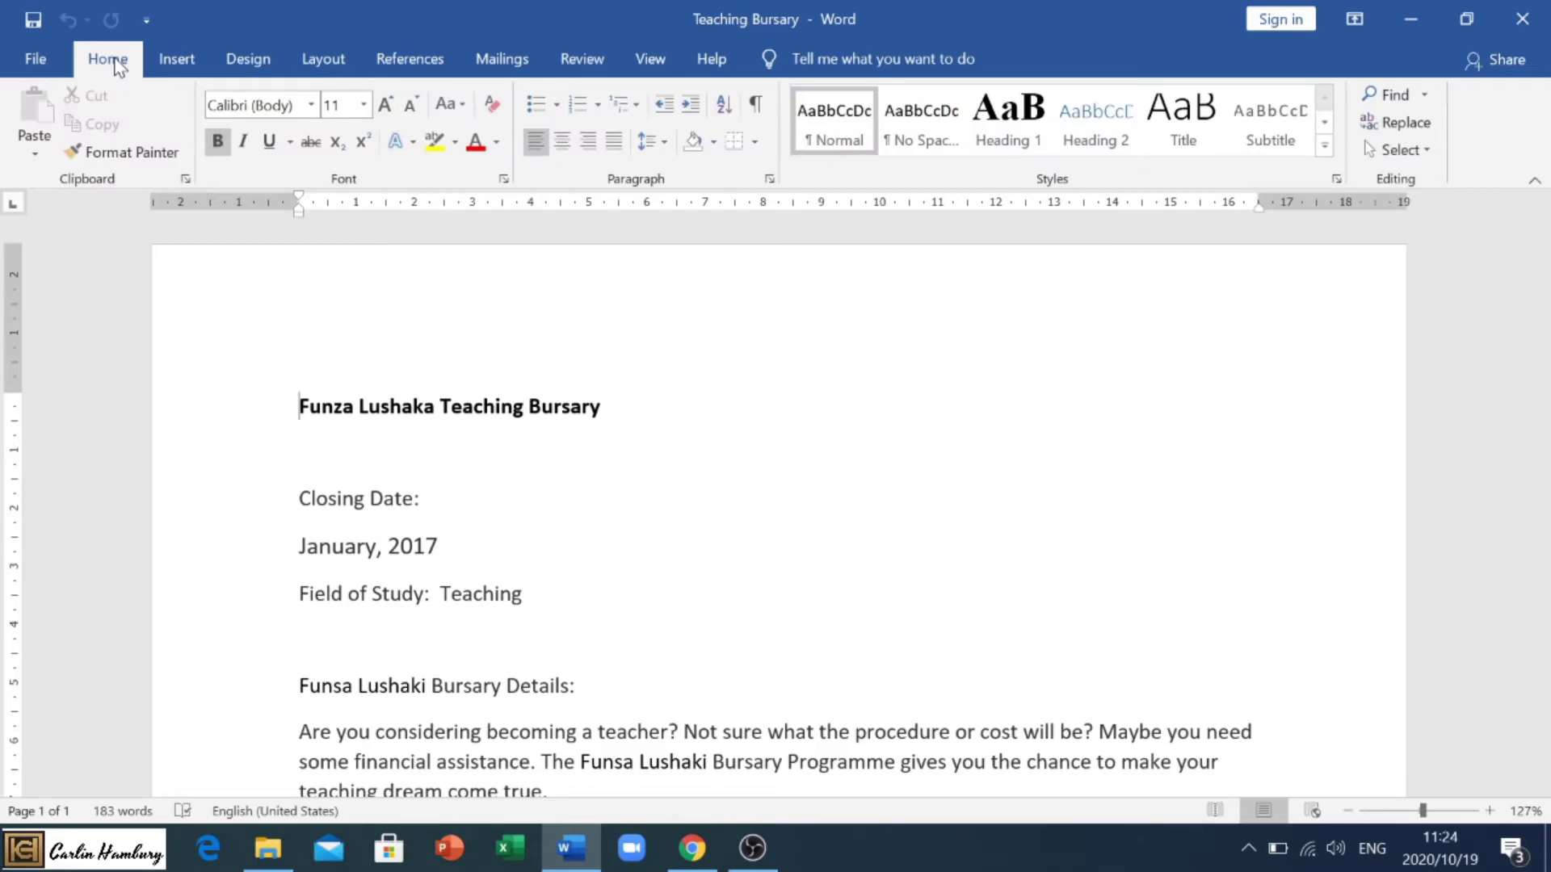
left_click(172, 67)
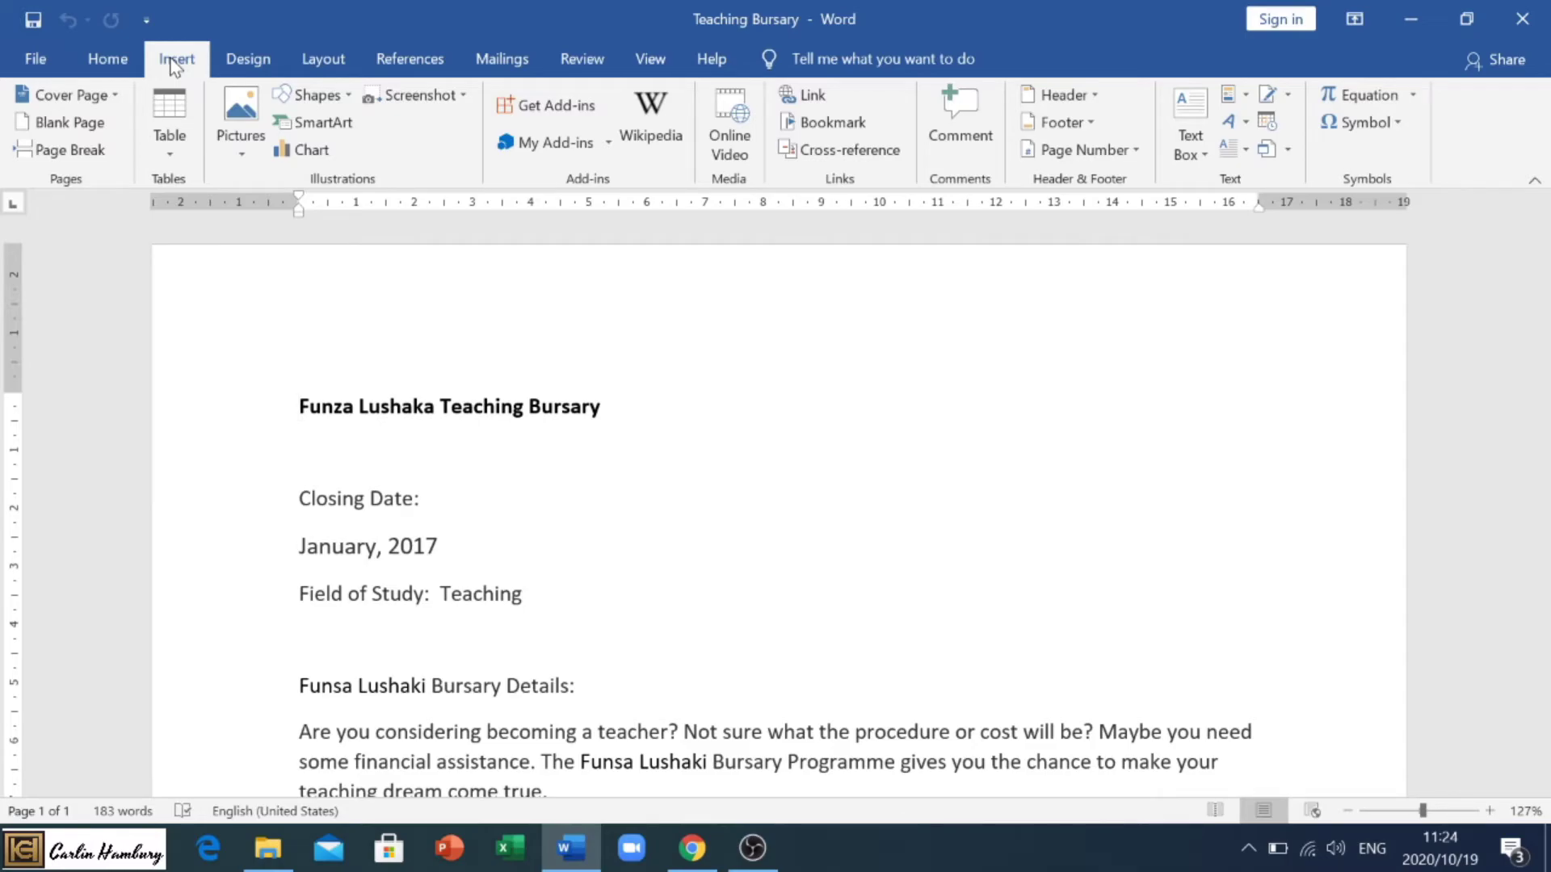
left_click(249, 65)
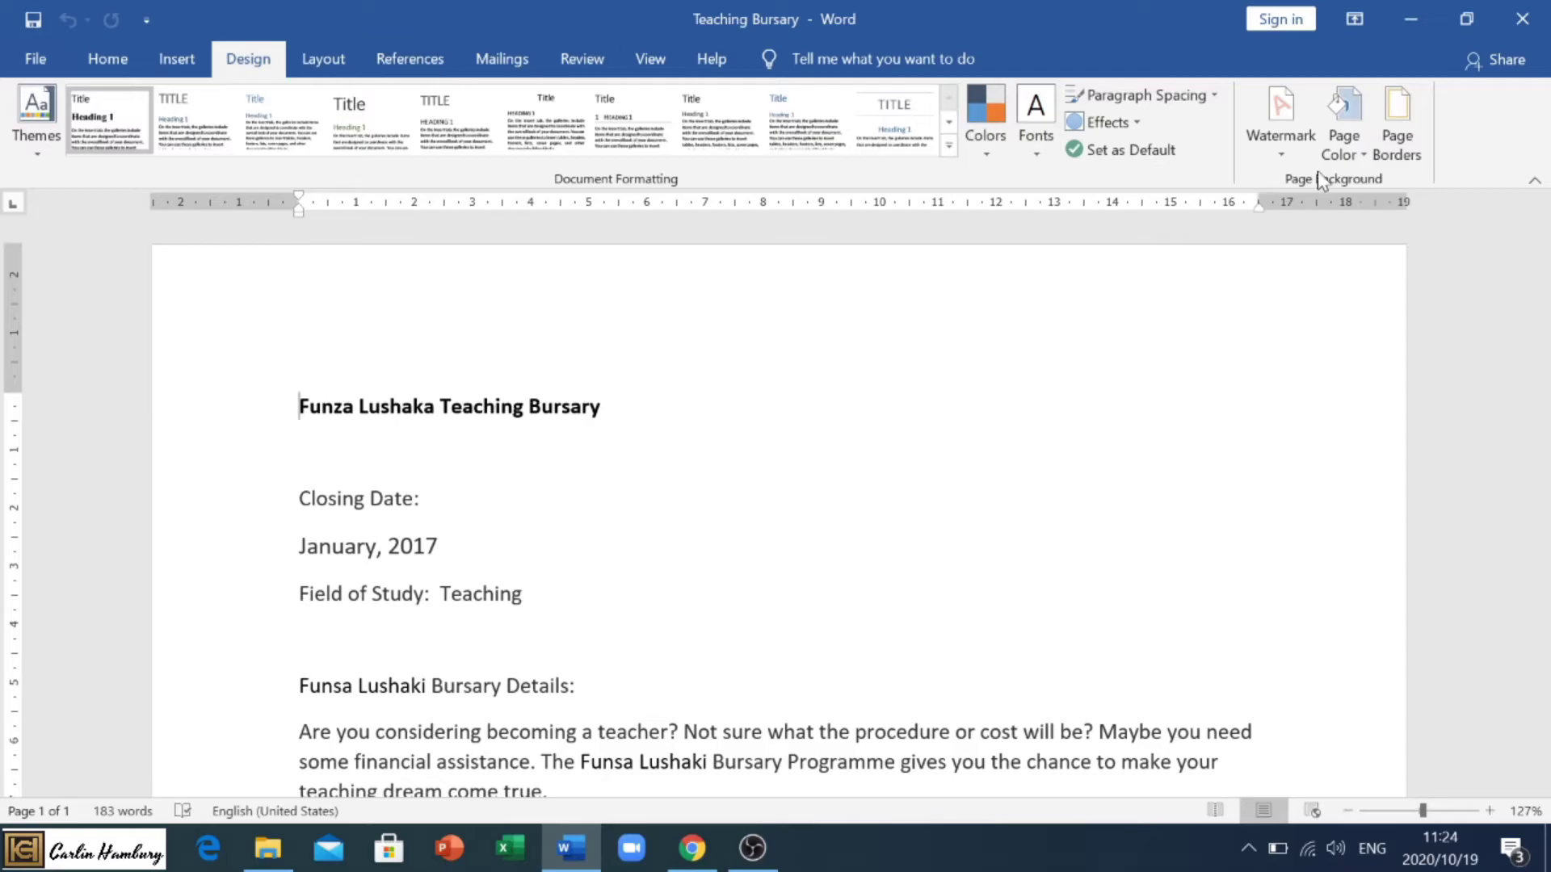
Start a custom picture watermark in the Teaching Bursary document using the logo image from the Desktop folder "T3 GR11 Prac Final Test"
left_click(1282, 151)
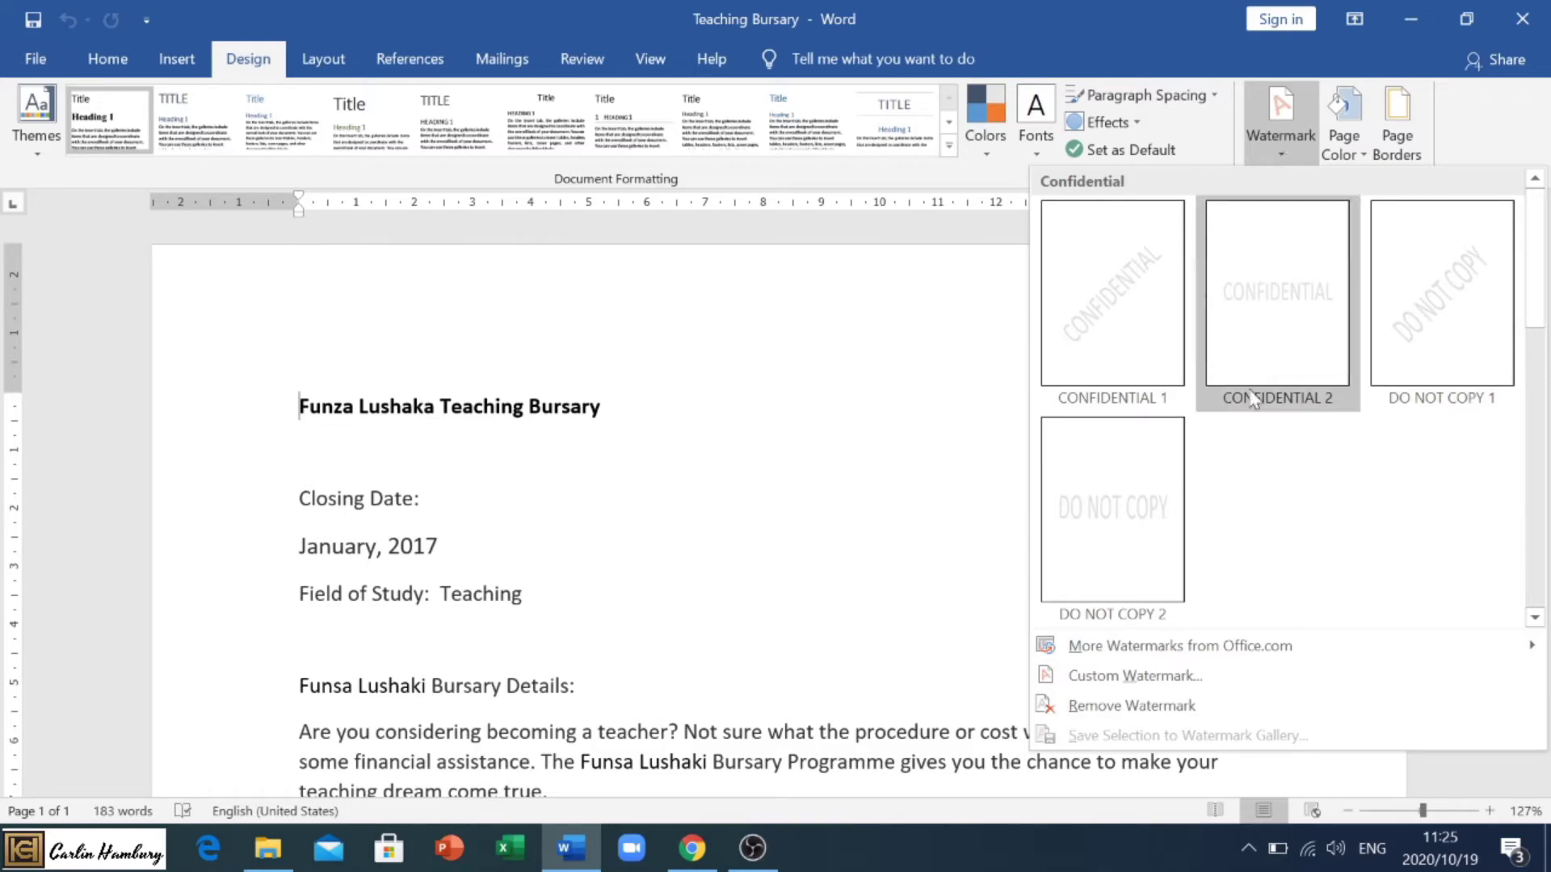
left_click(1150, 674)
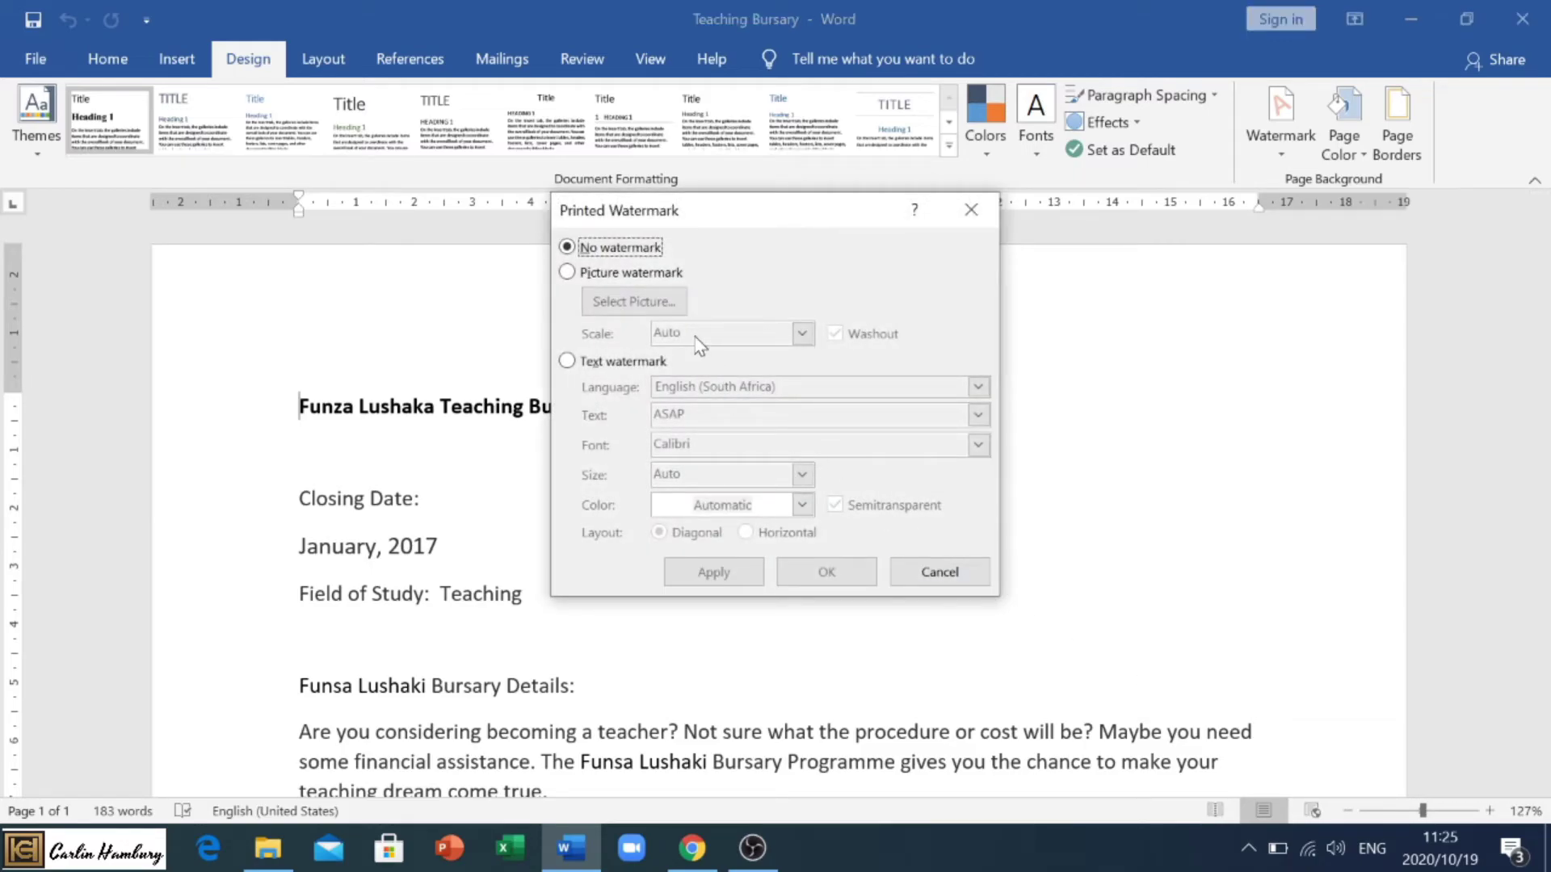
left_click(658, 277)
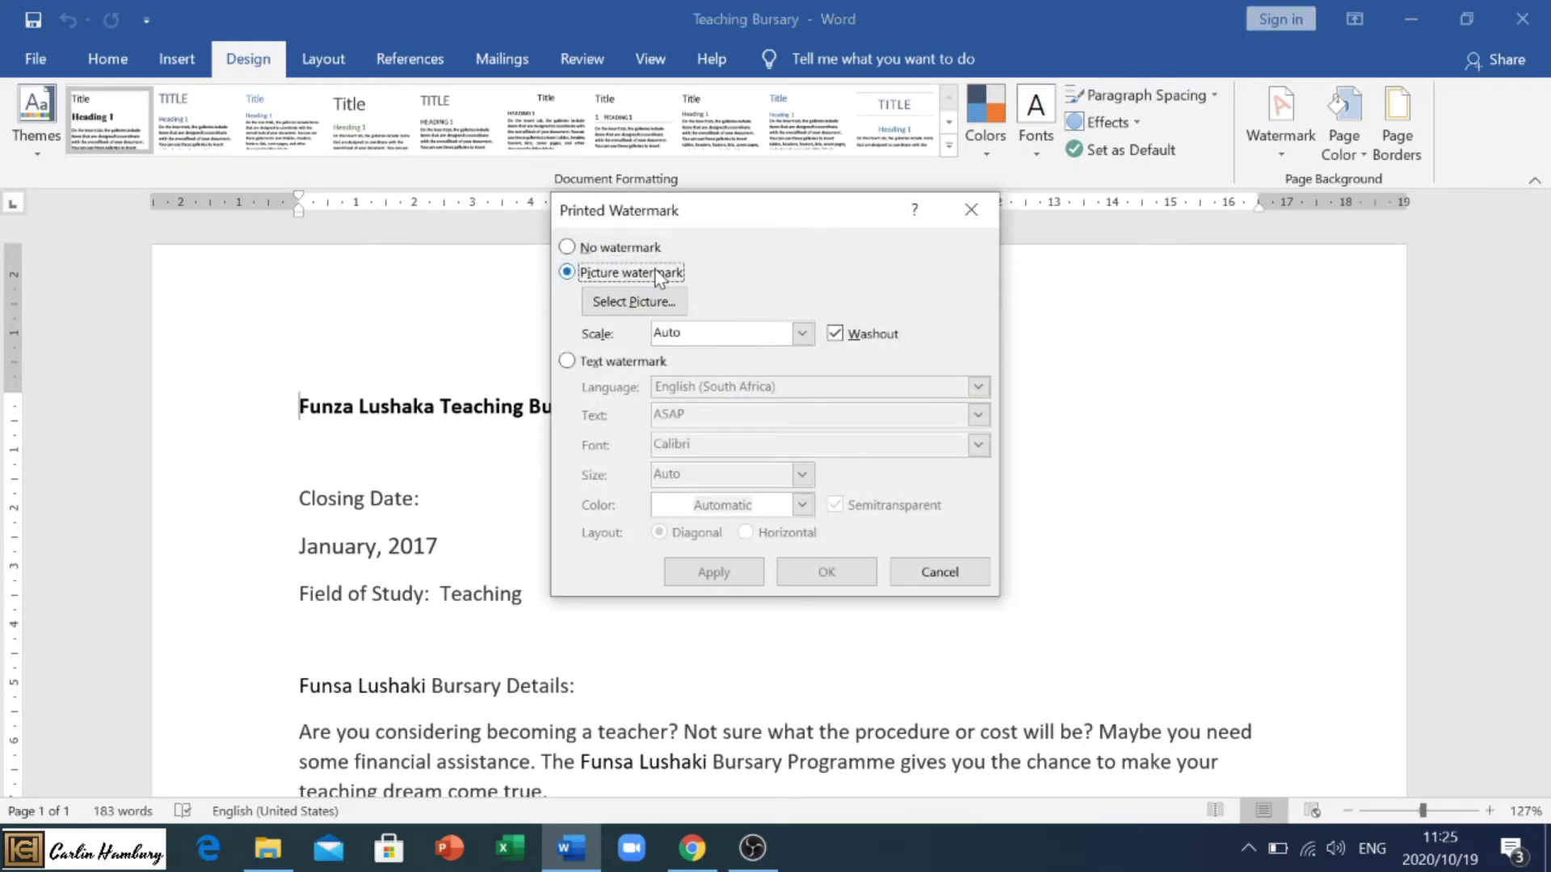
left_click(660, 310)
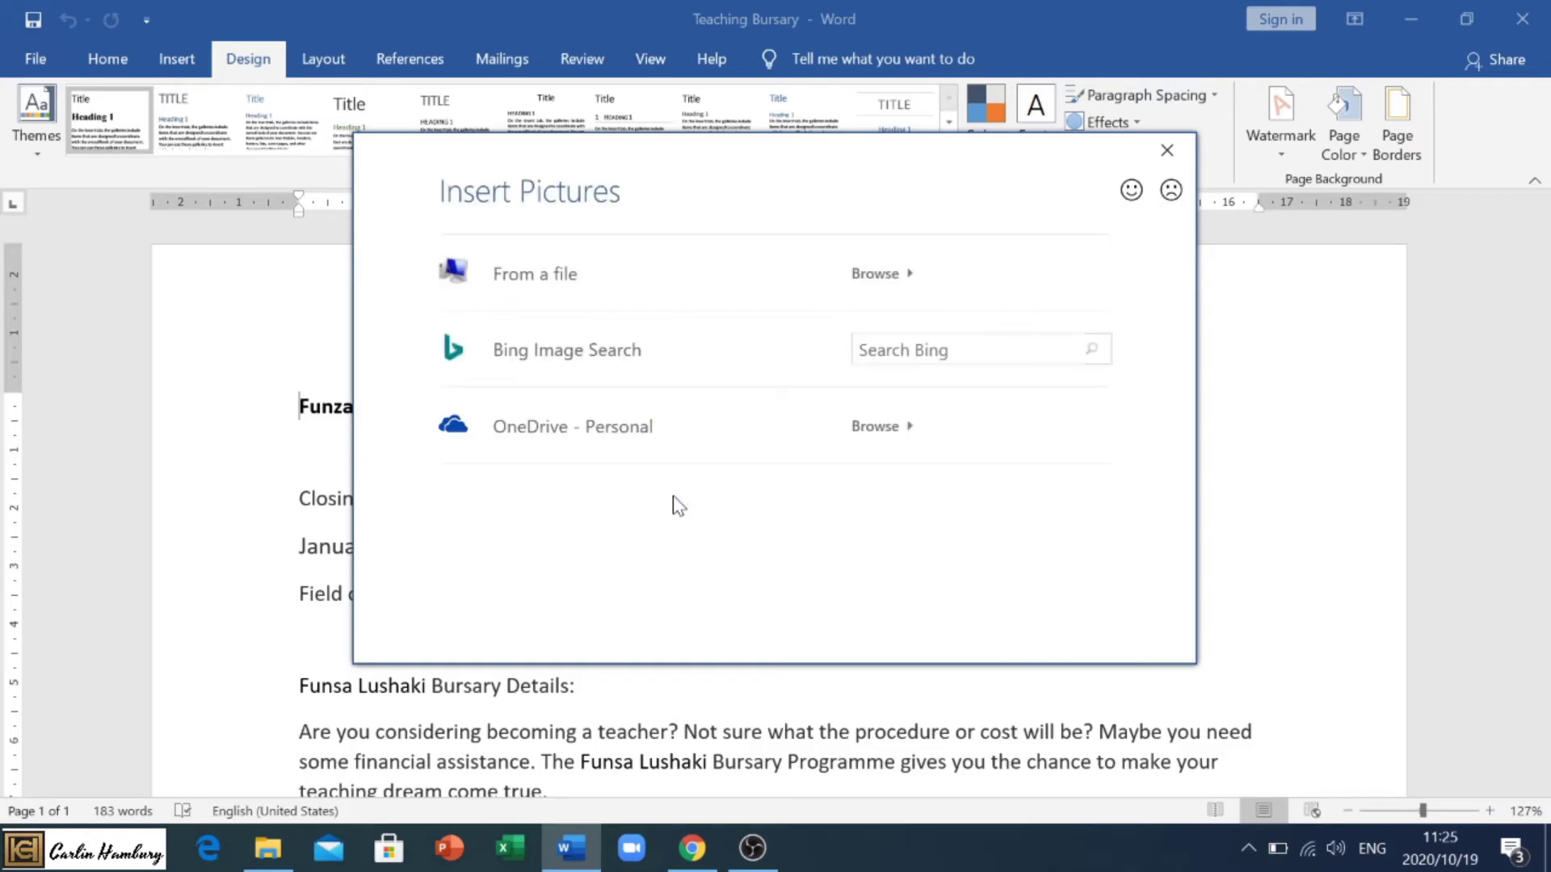
key("Escape")
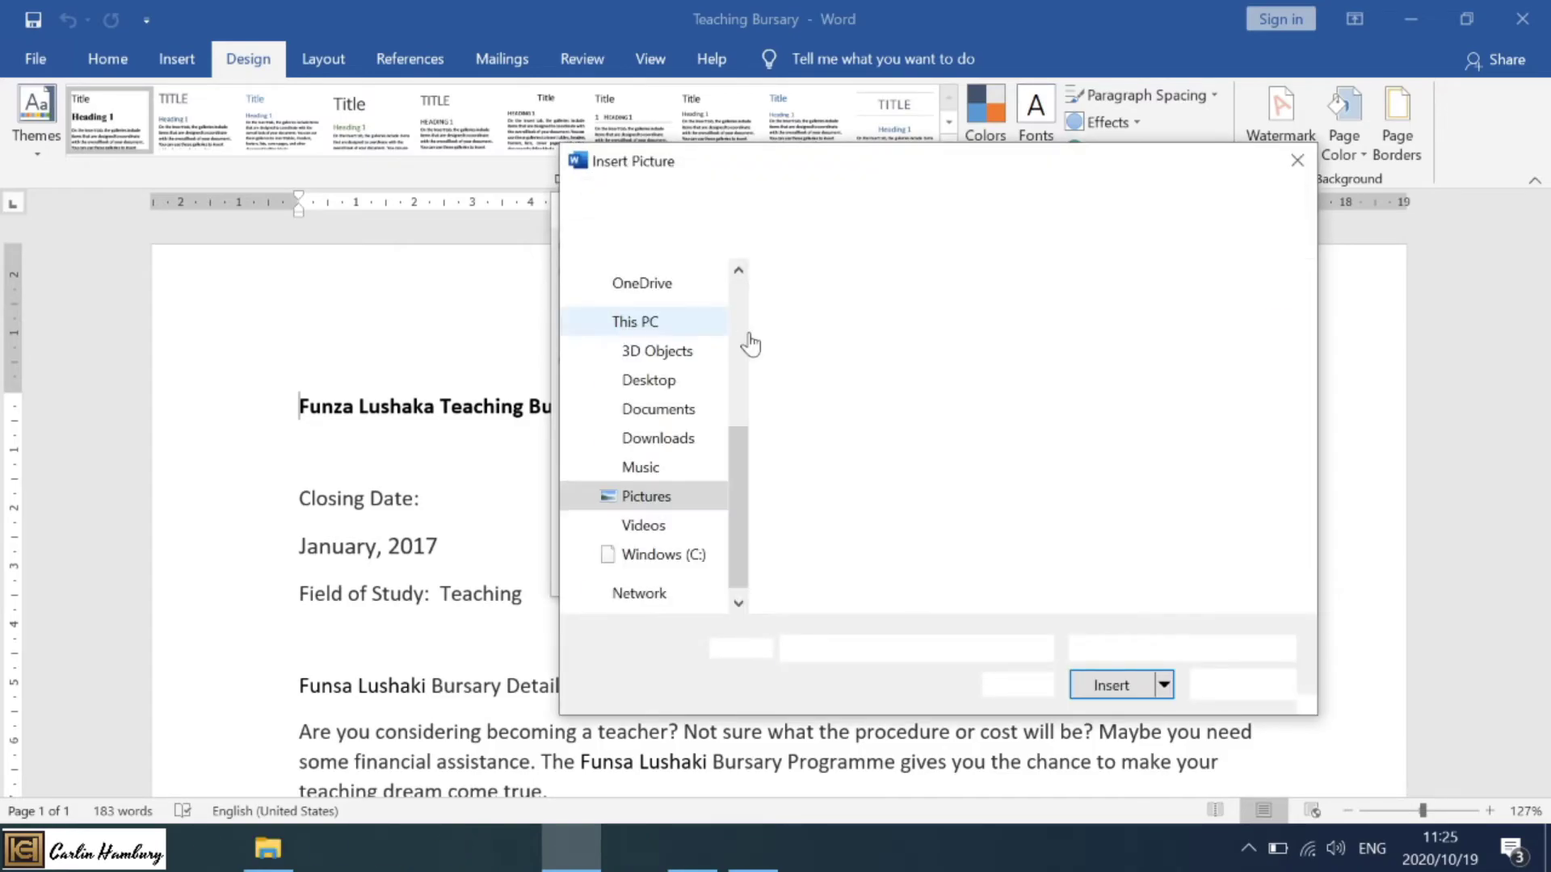
left_click(646, 381)
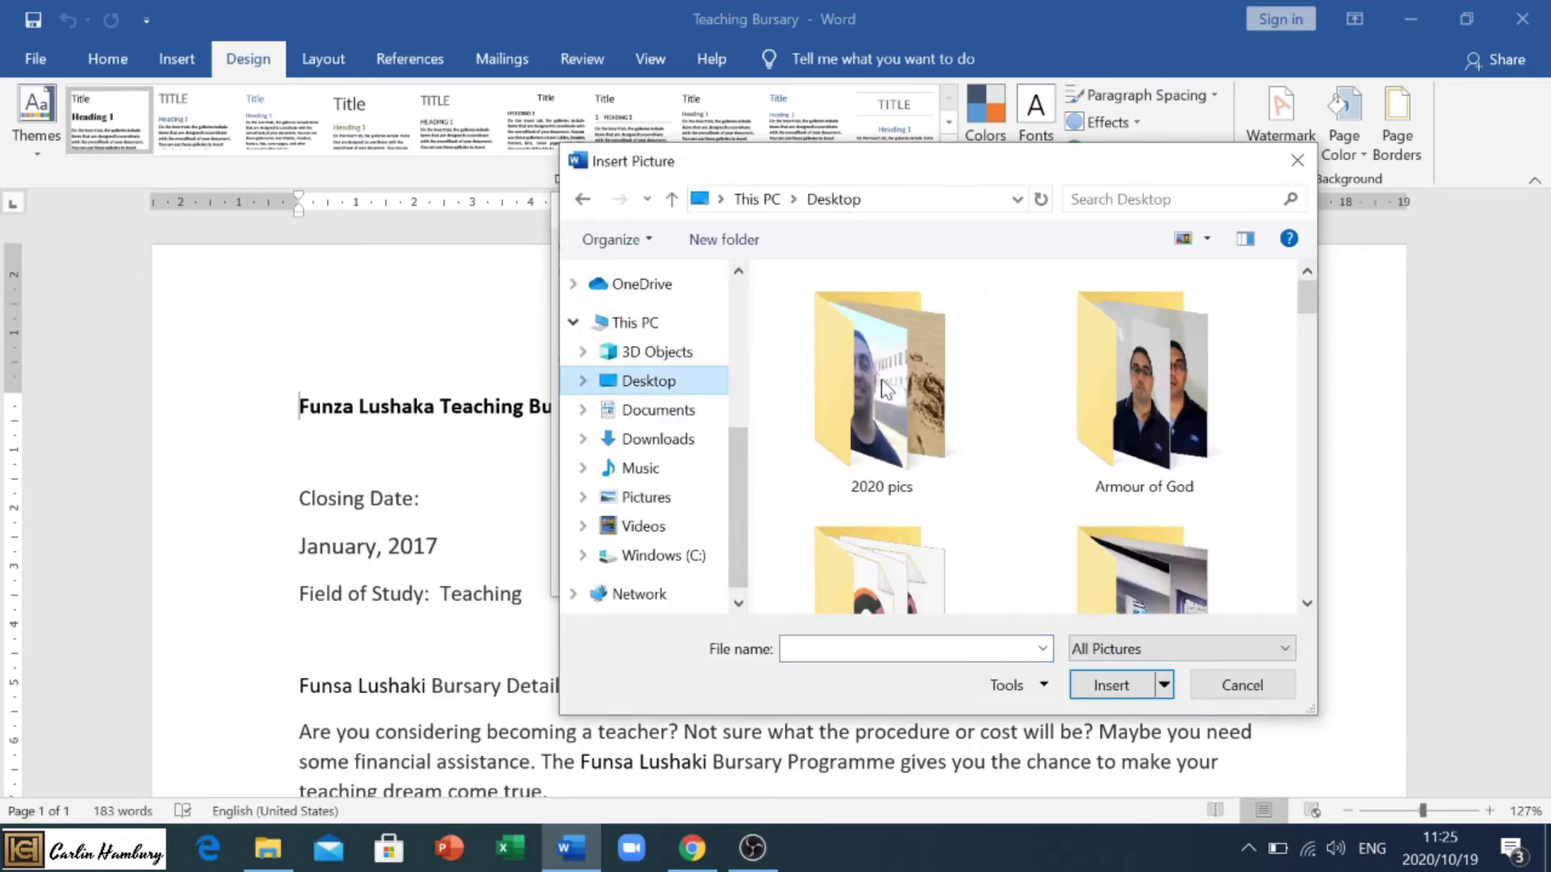
left_click_drag(1312, 298, 1305, 465)
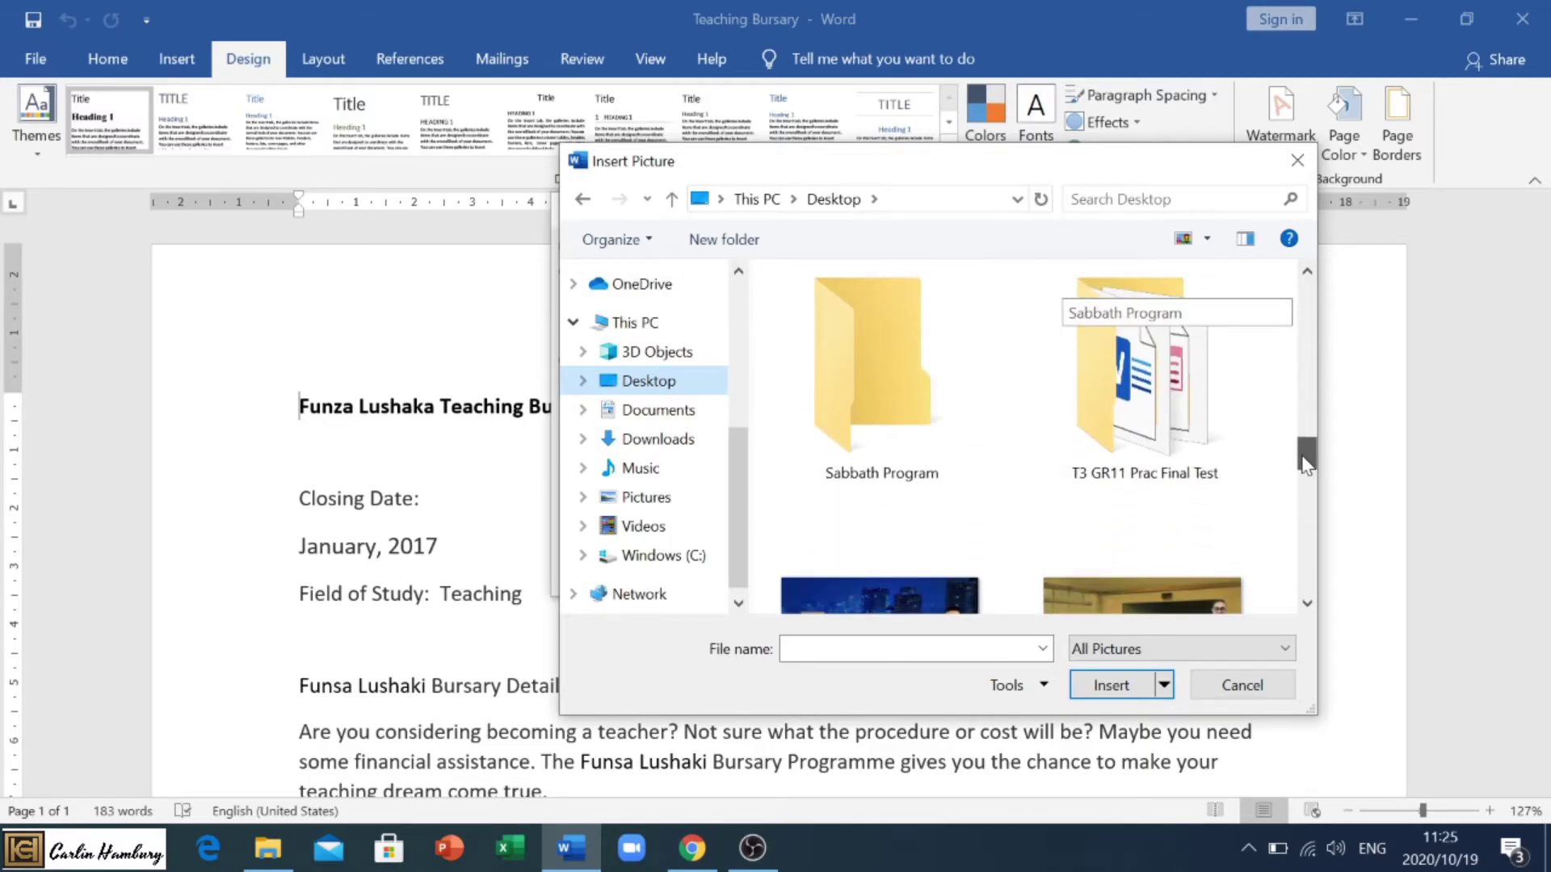
double_click(1151, 393)
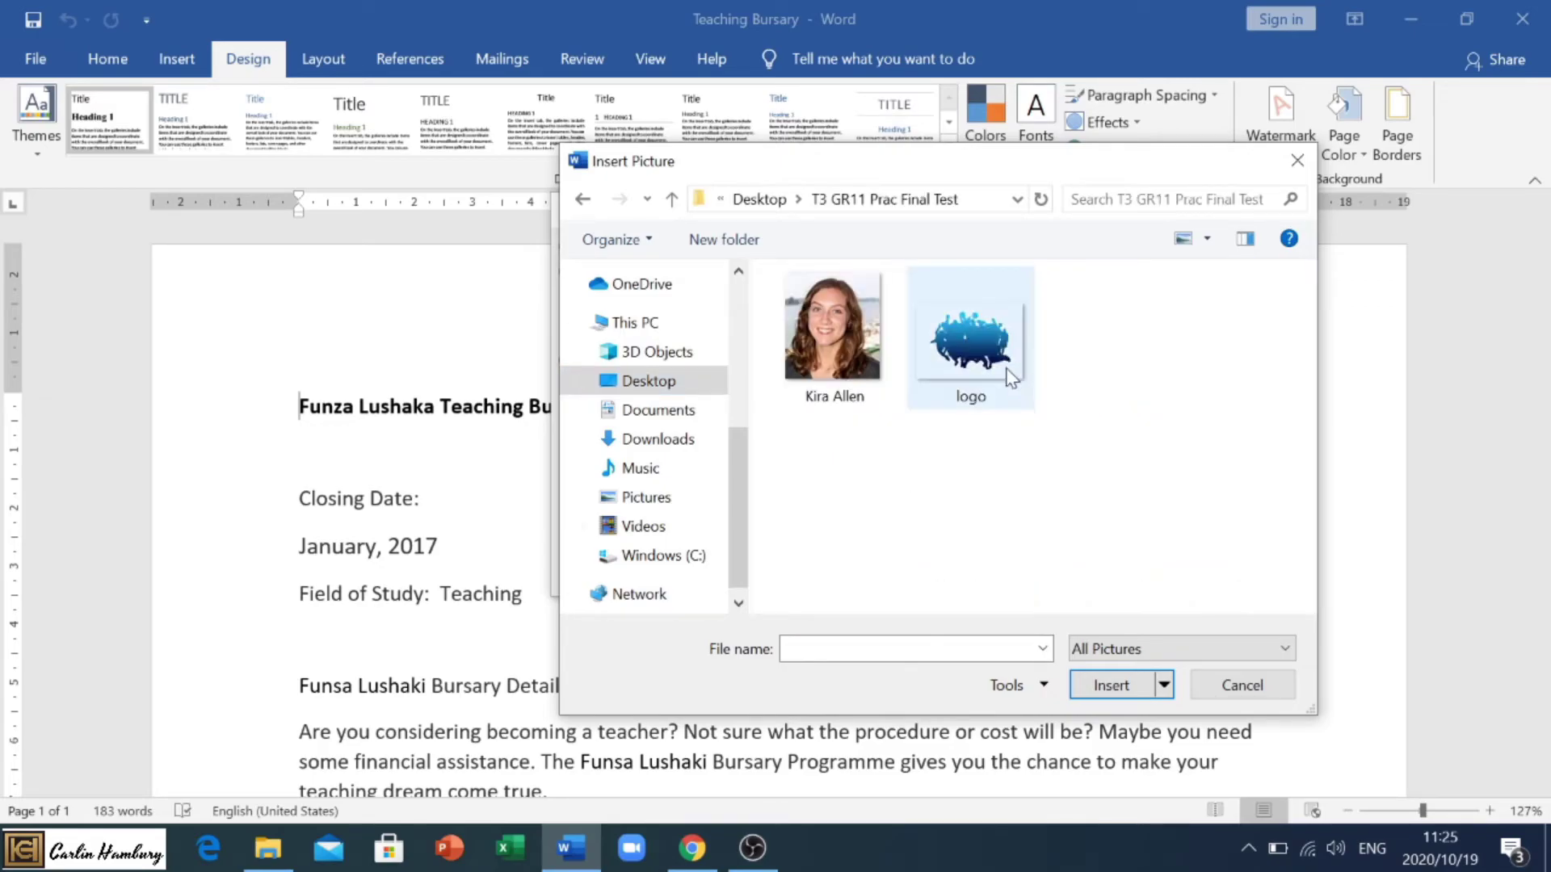
double_click(947, 364)
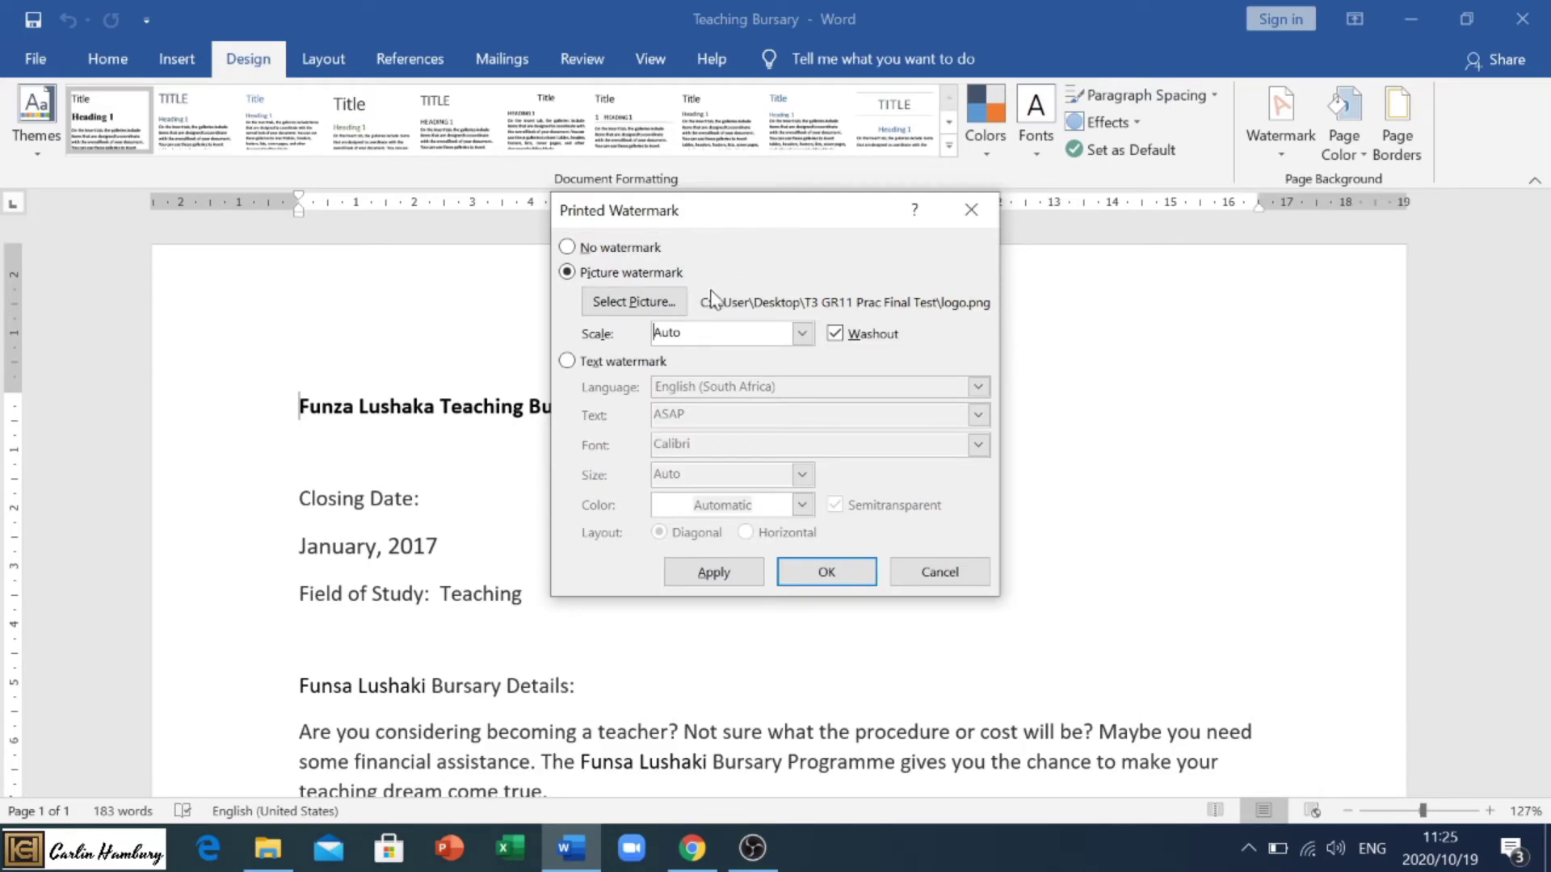
Turn off washout, scale the logo watermark to 200%, apply it to the document and check it down the page
left_click(833, 337)
left_click(802, 334)
left_click(722, 391)
left_click(737, 574)
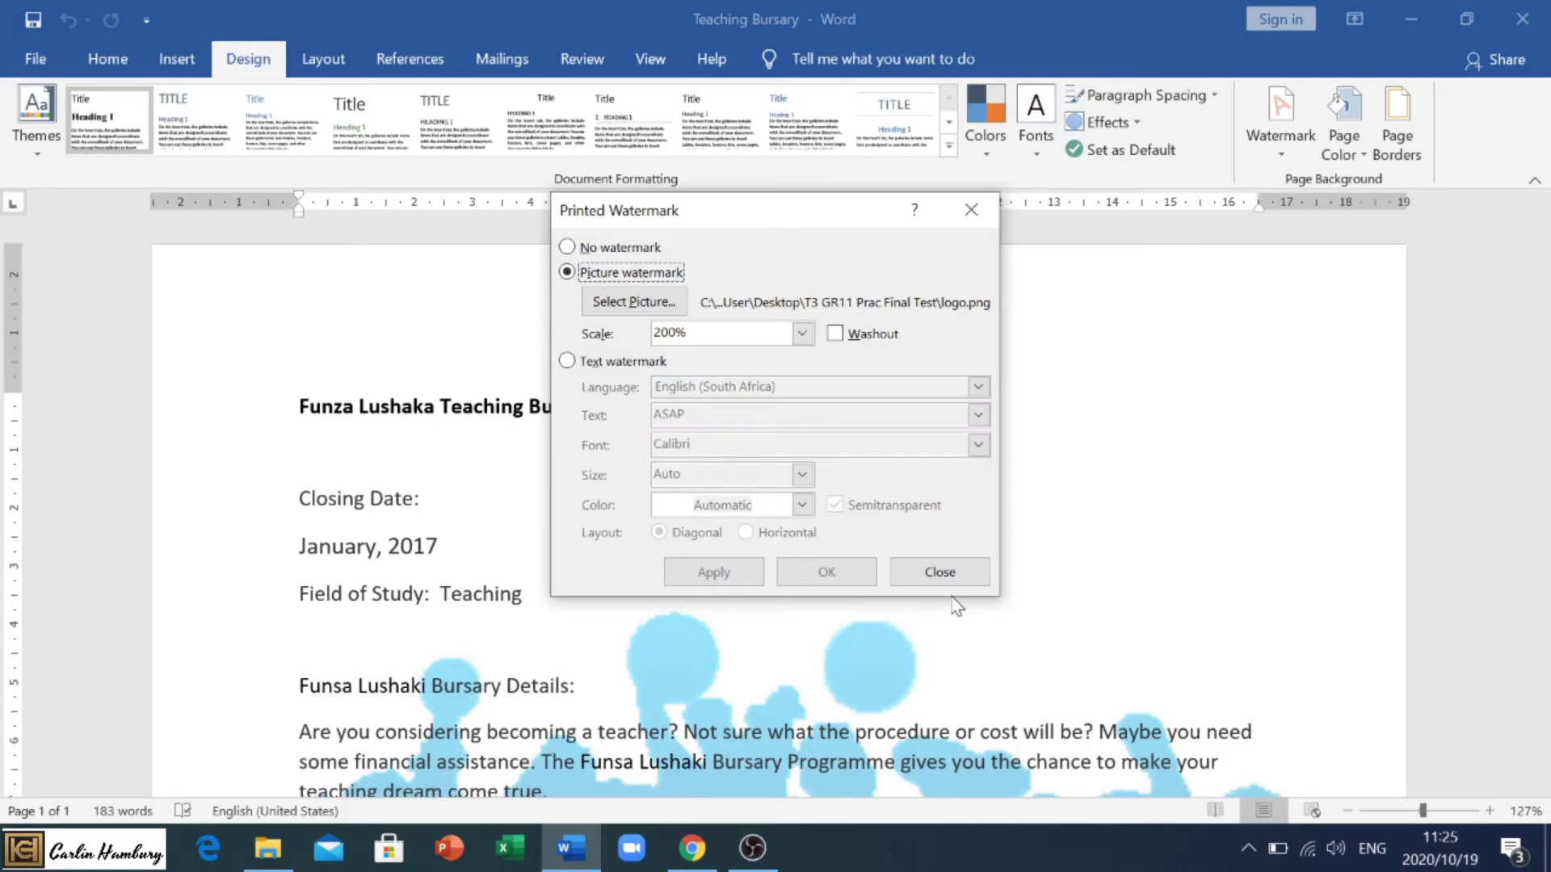
left_click(939, 572)
scroll(1535, 380, "down", 4)
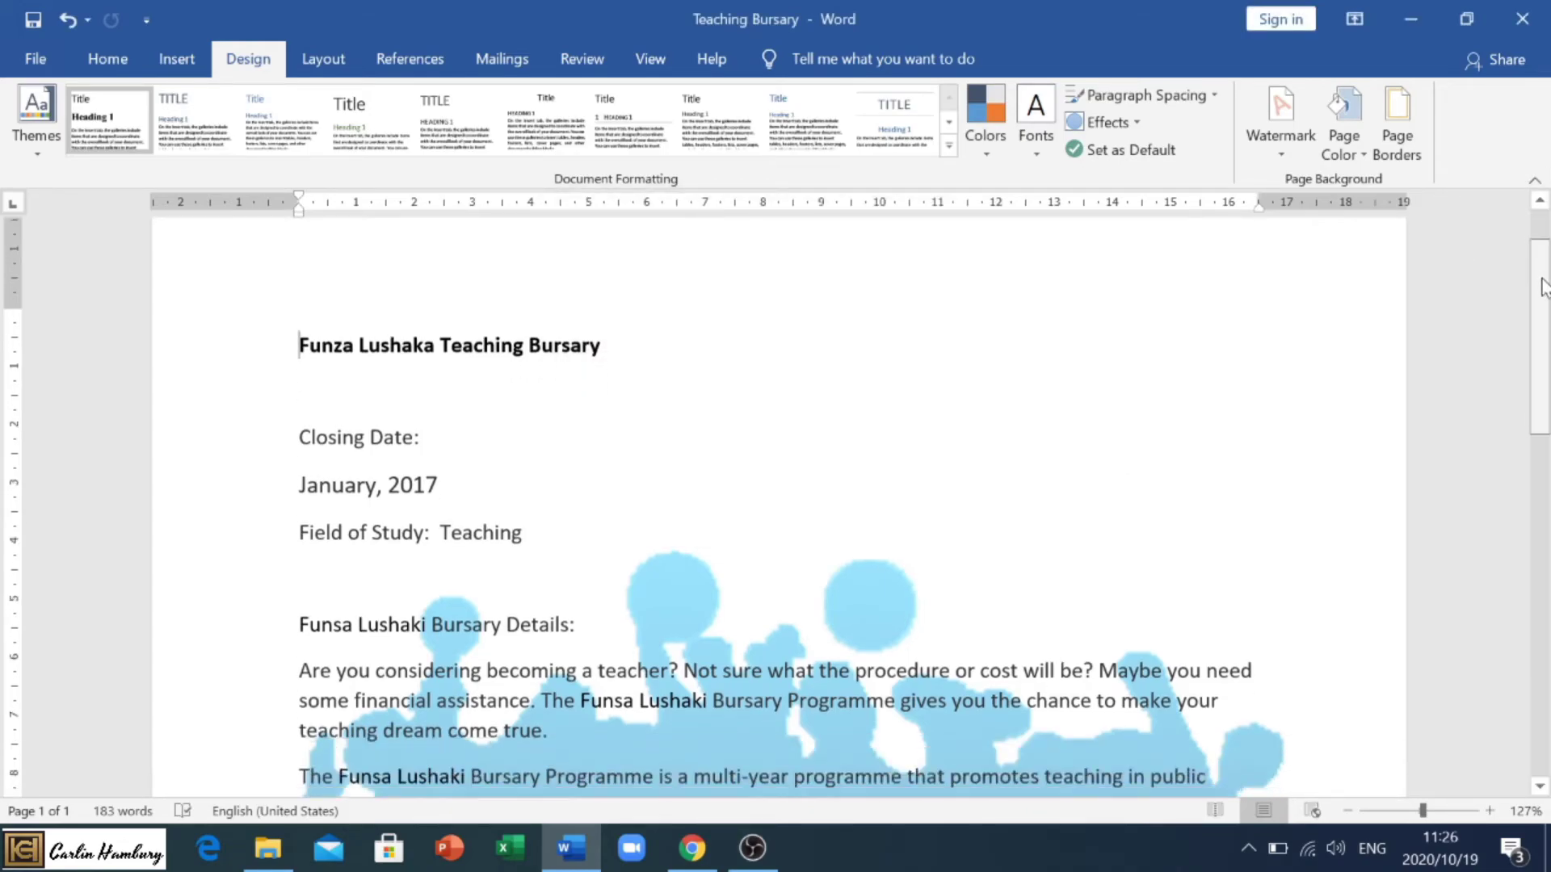
scroll(1539, 396, "down", 4)
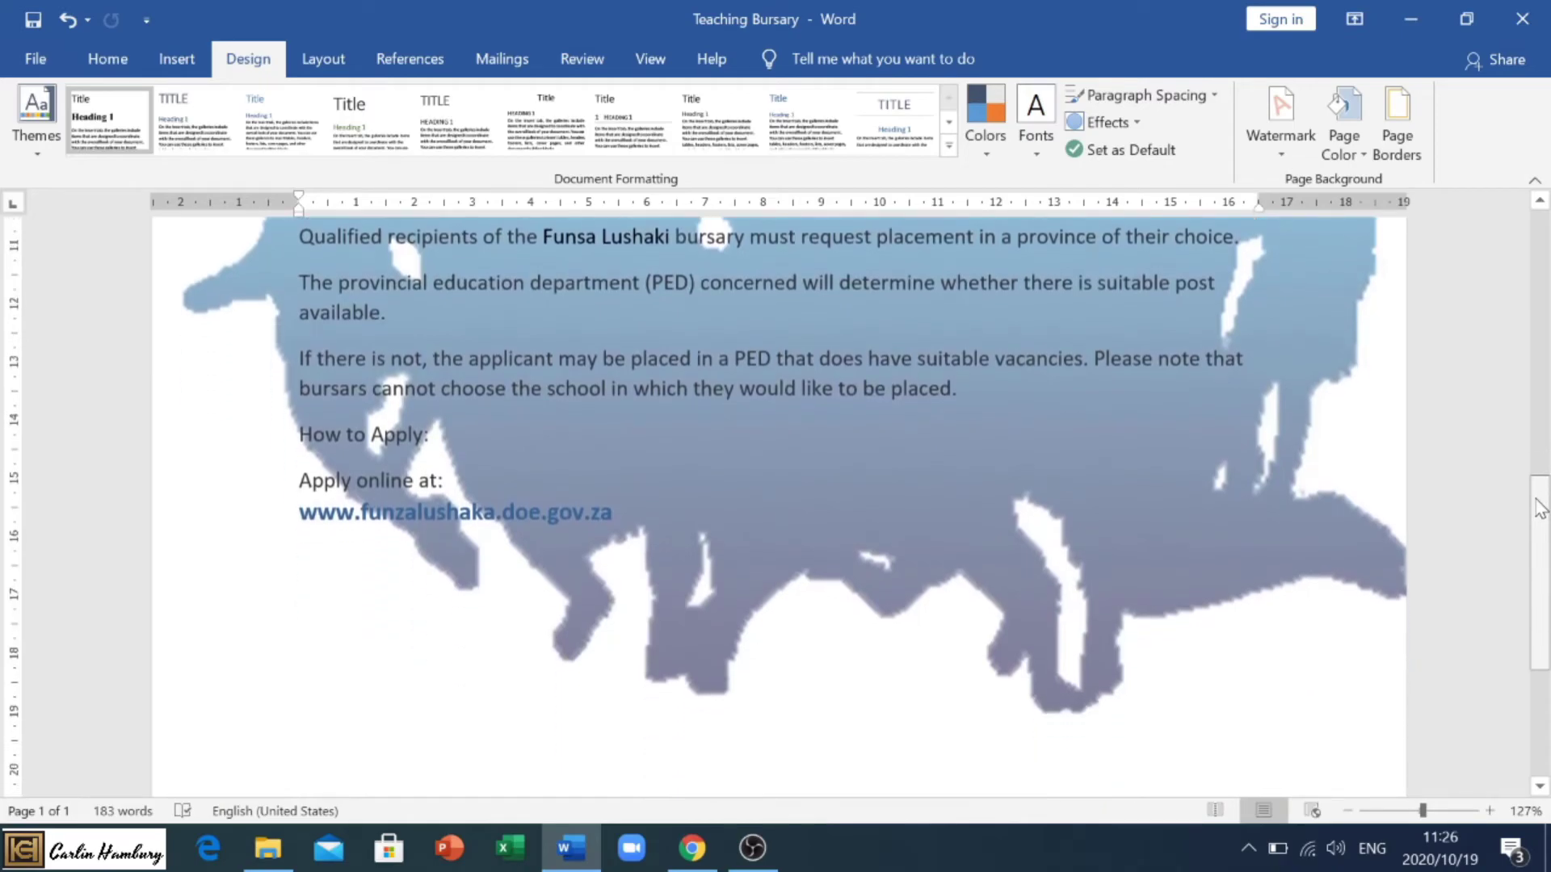
left_click_drag(1540, 469, 1547, 247)
Set up a replacement of the misspelled word "Funsa" with "Funza"
left_click_drag(309, 397, 354, 397)
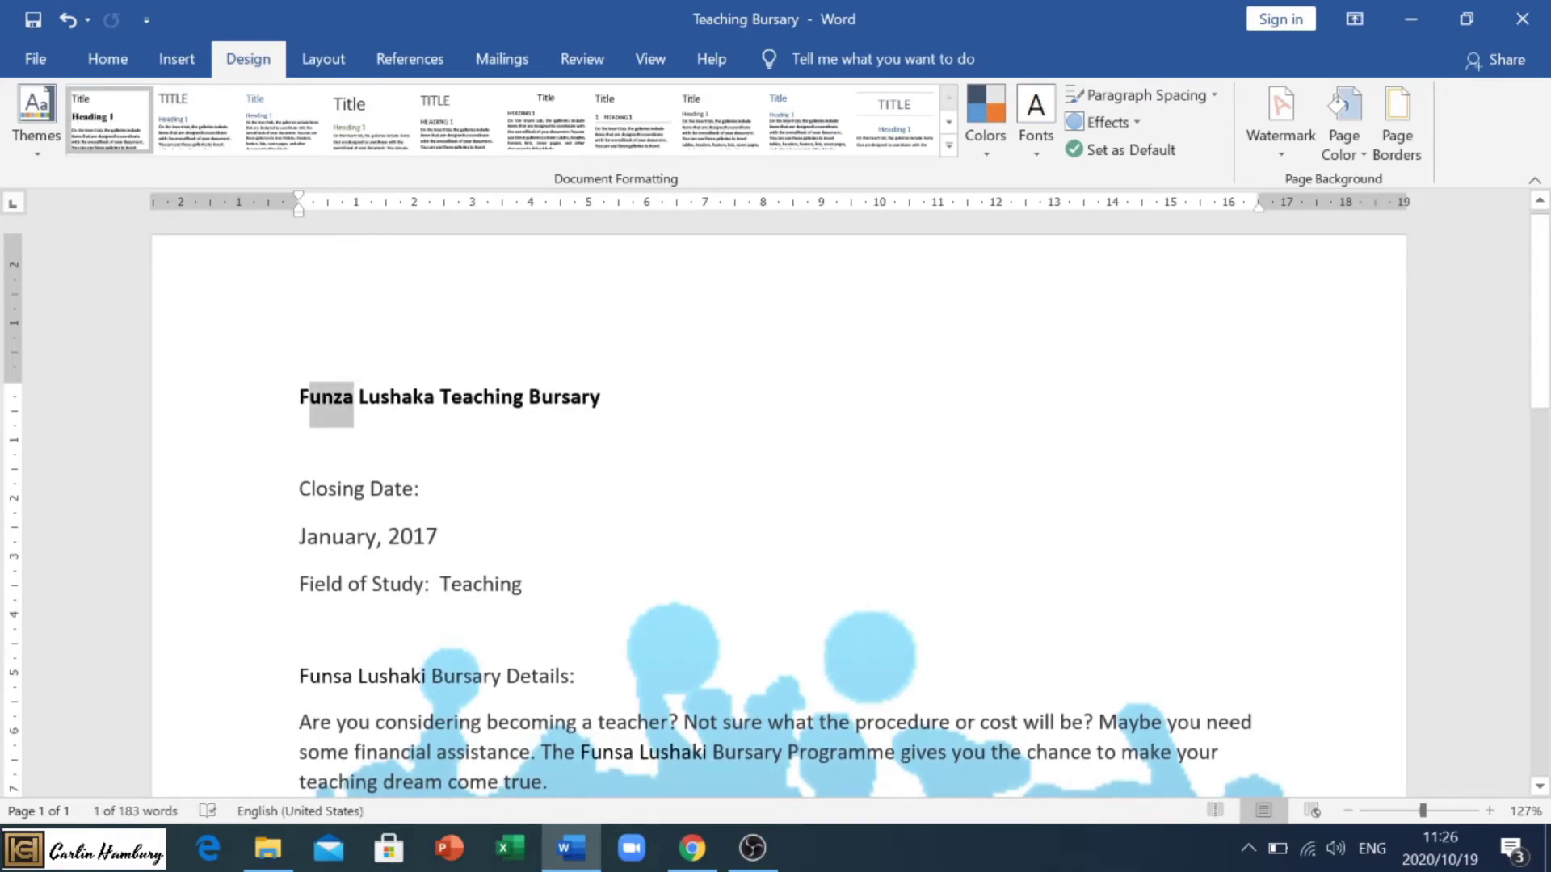
left_click_drag(299, 676, 357, 676)
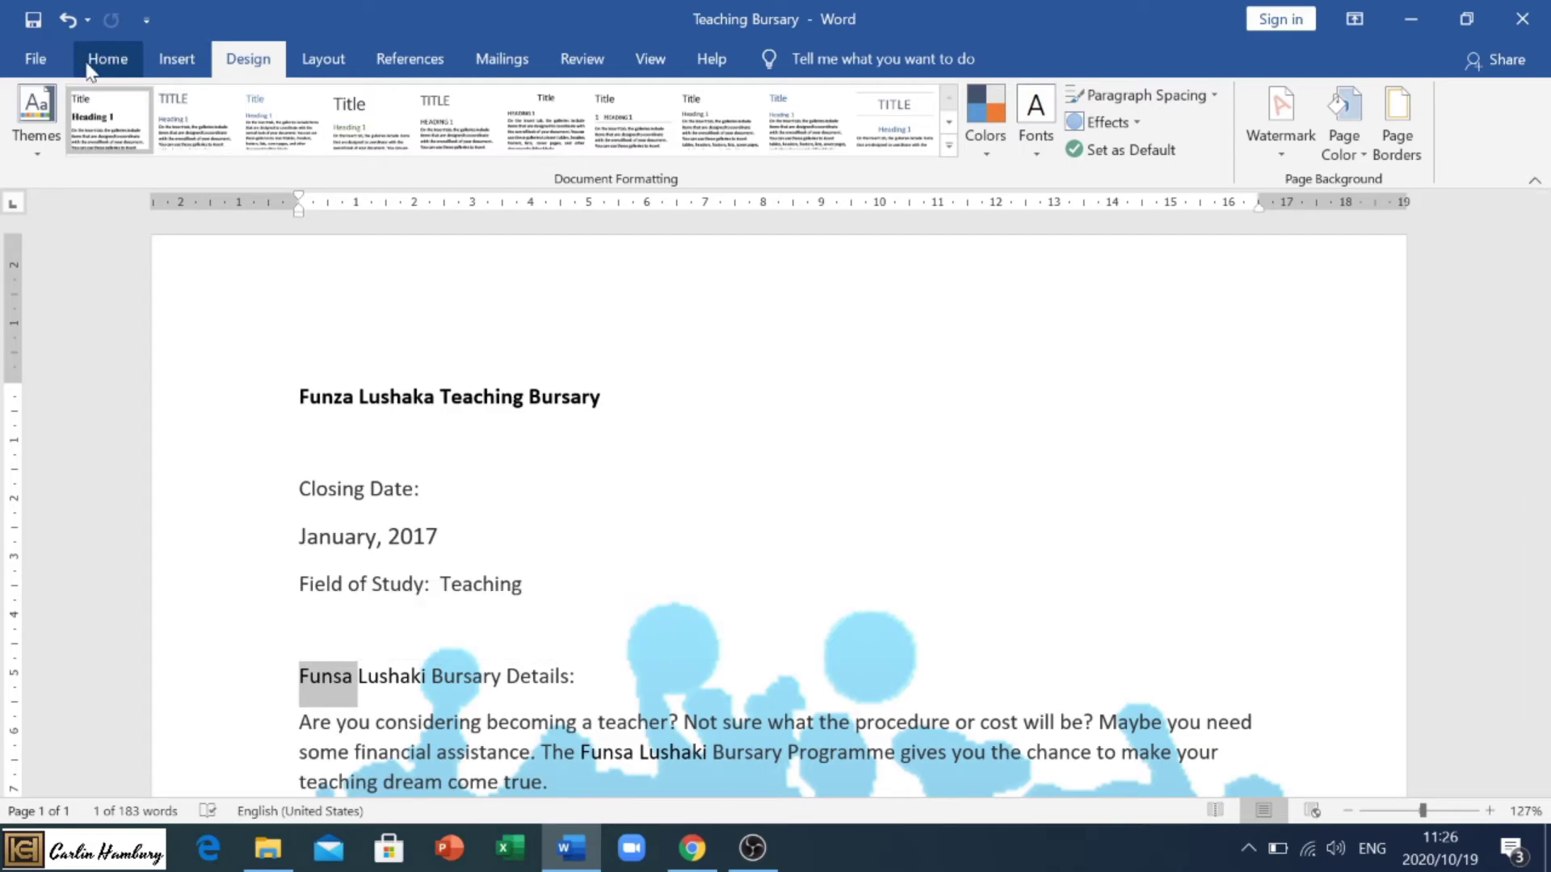
left_click(36, 60)
left_click(48, 71)
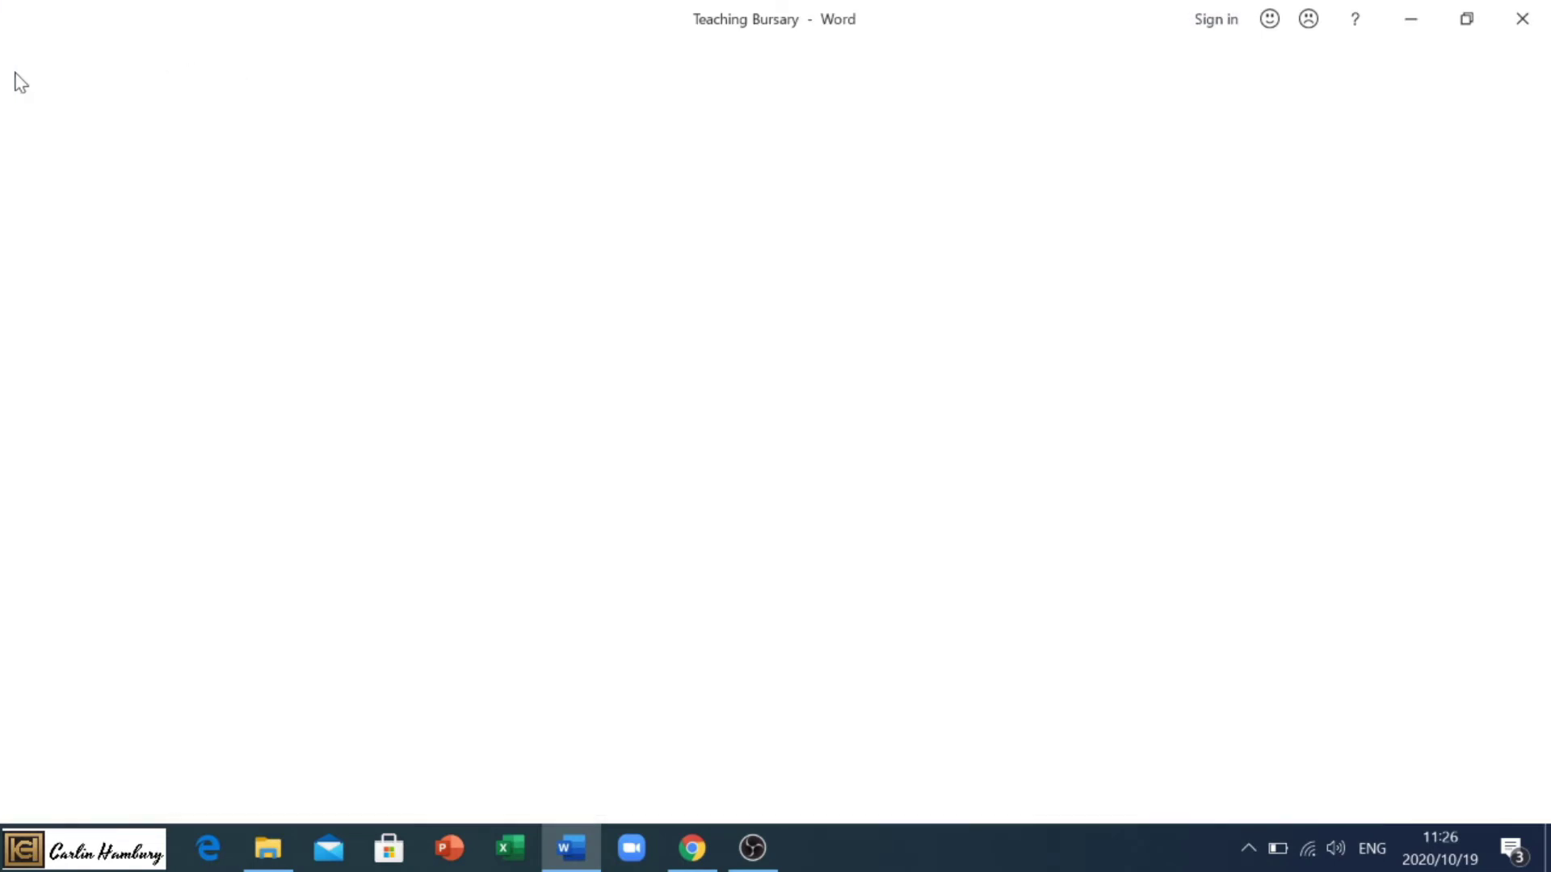
left_click(102, 68)
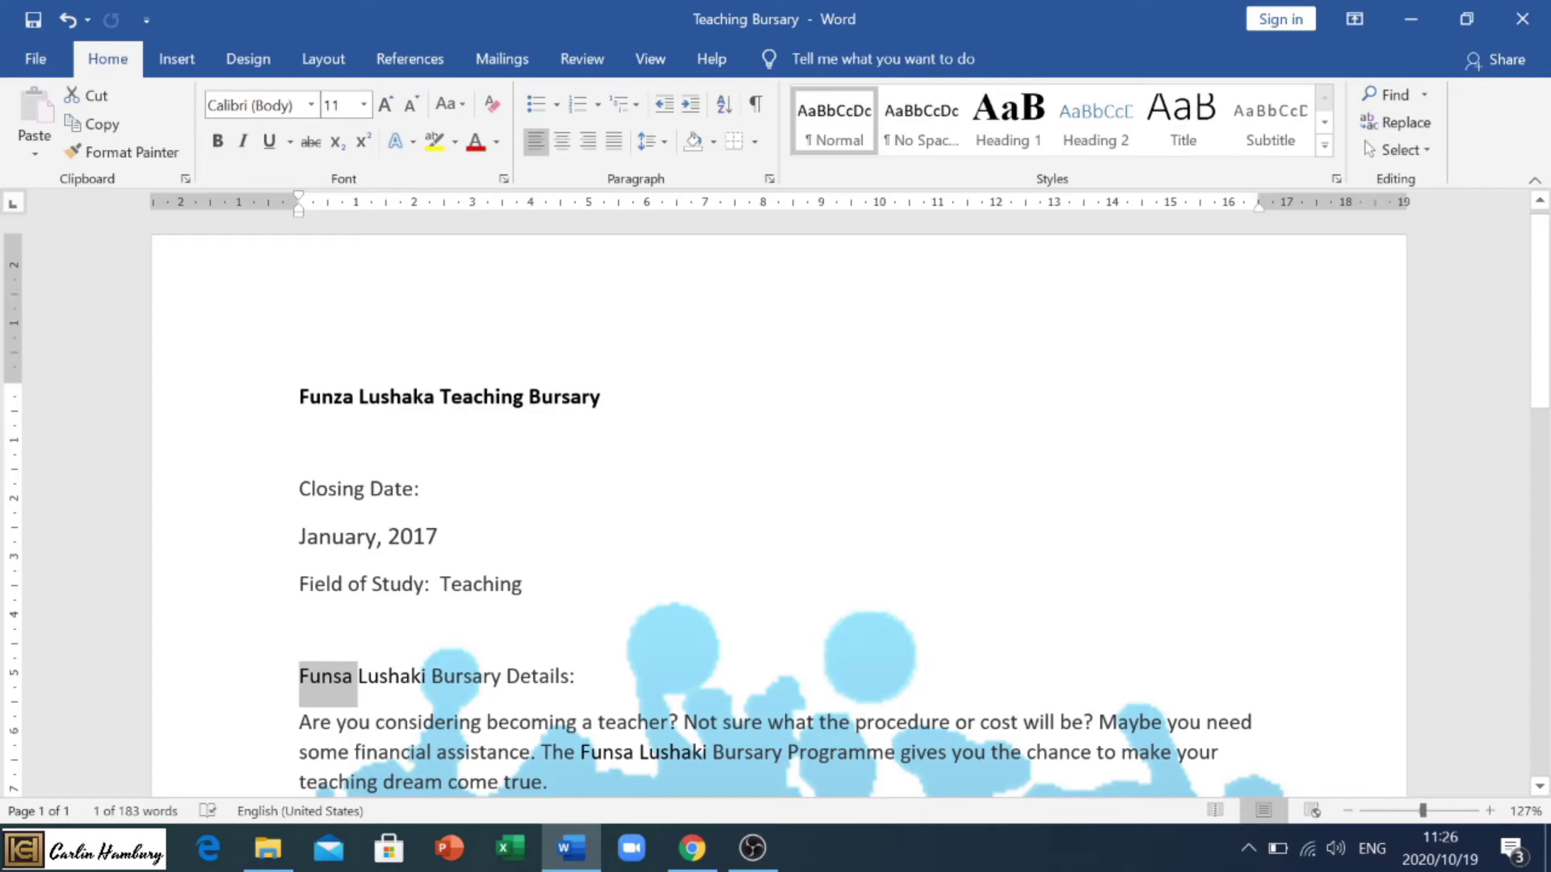
left_click(1400, 122)
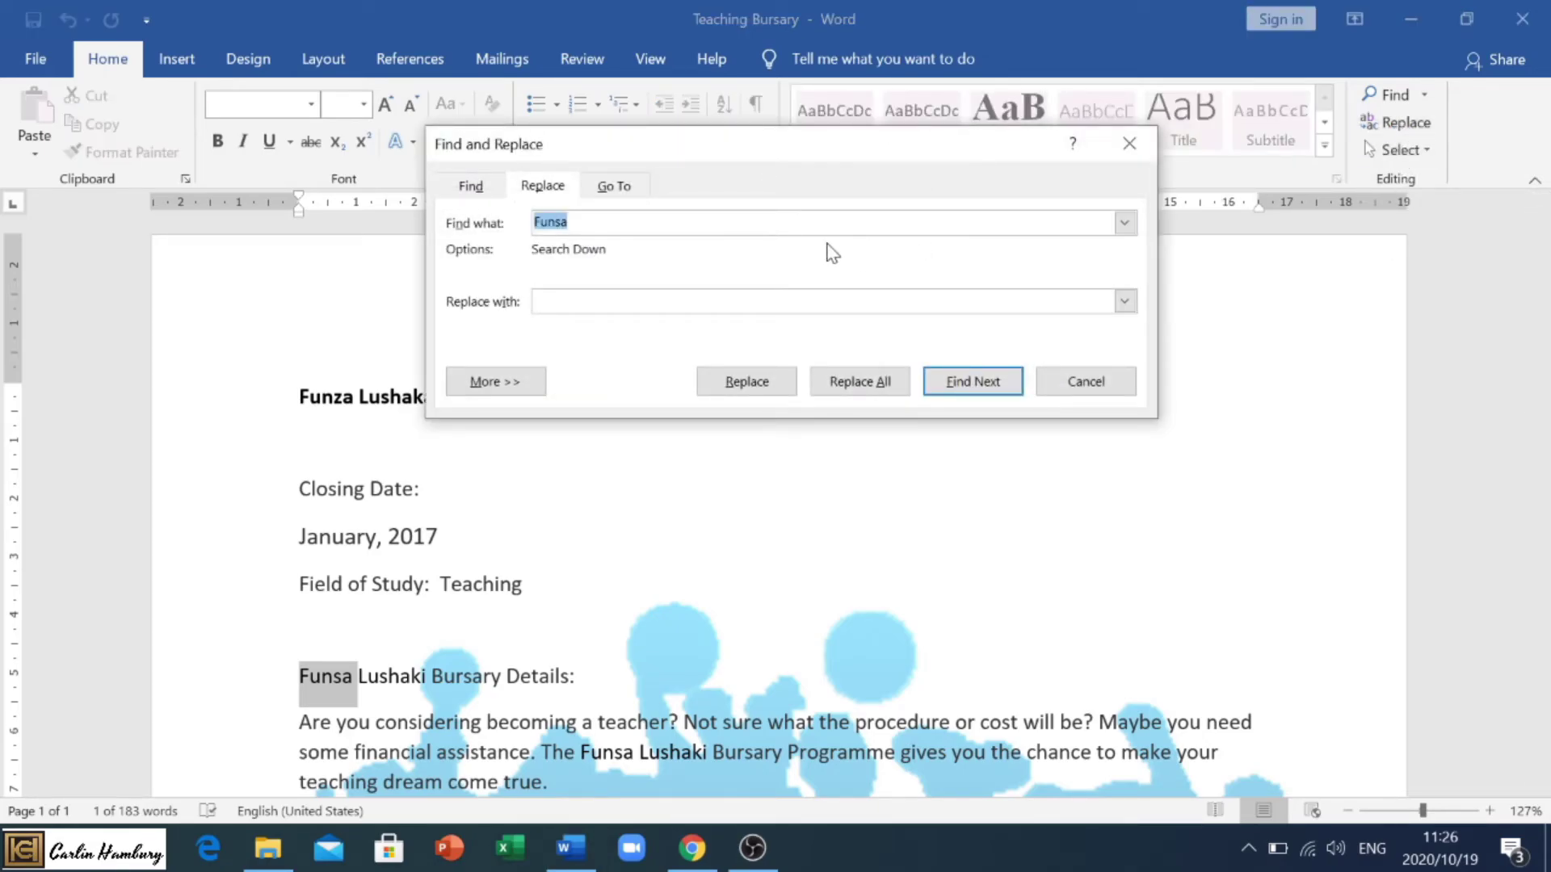
left_click(631, 301)
type("Funza")
Set the replacement text "Funza" to be formatted in the green Accent 6 theme font colour
left_click(535, 383)
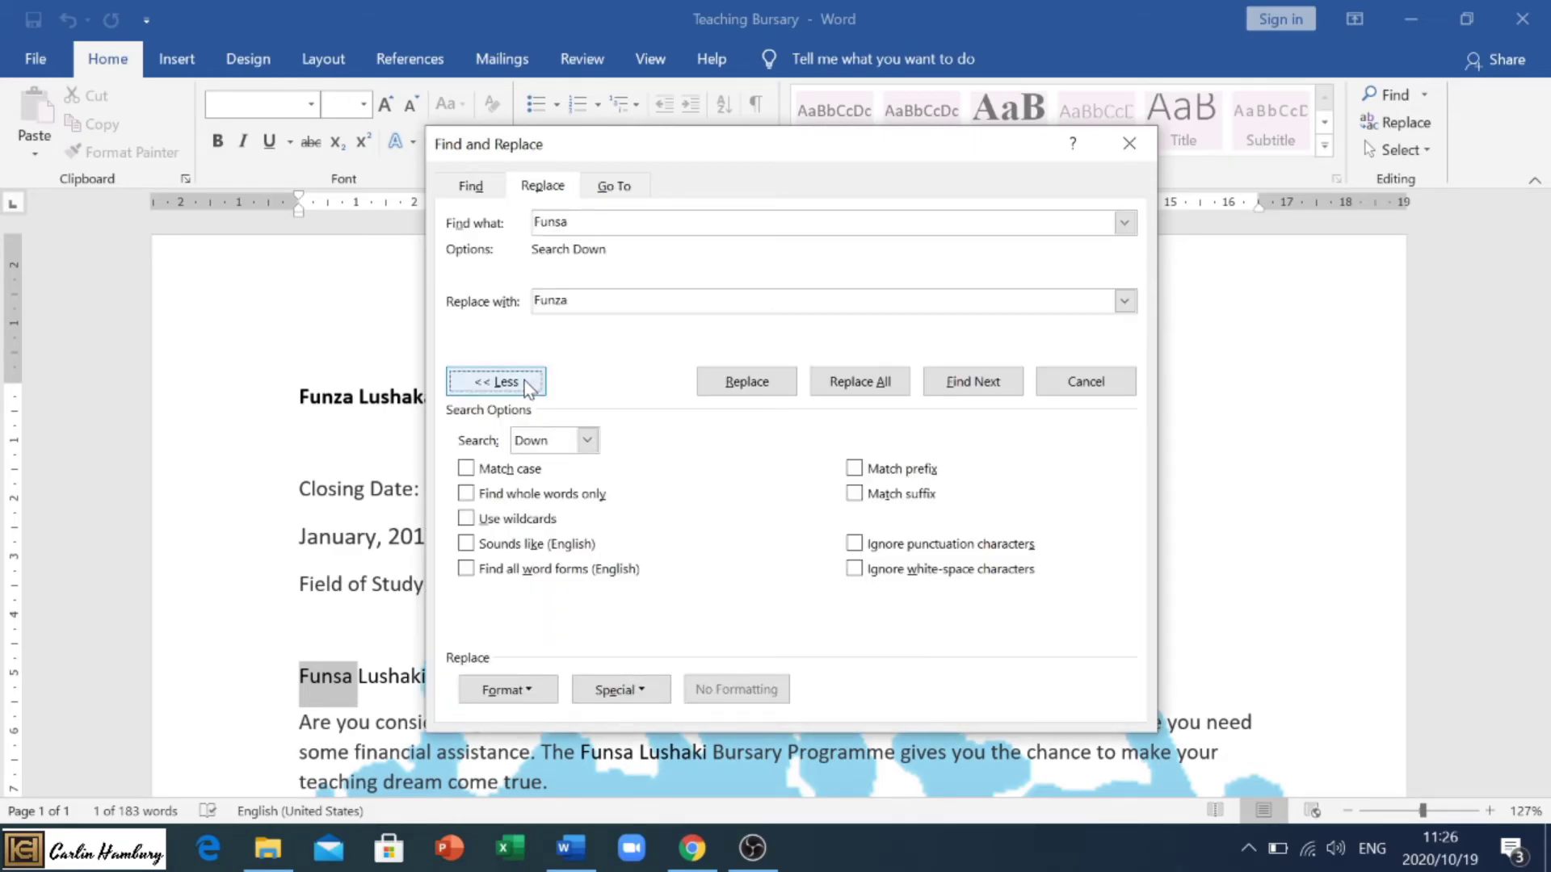
left_click(539, 691)
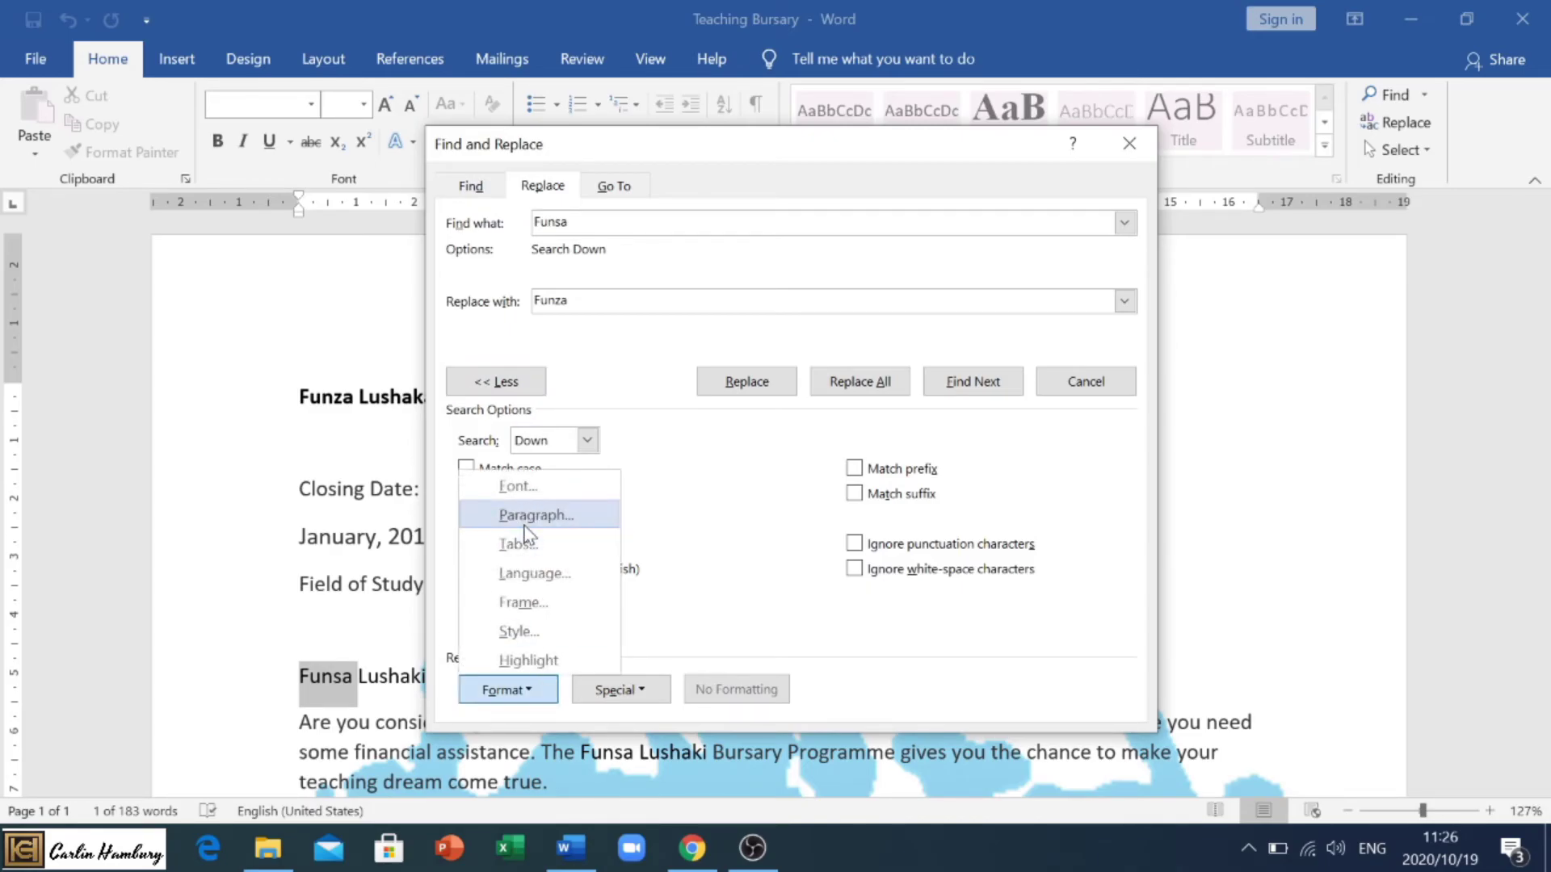
left_click(535, 487)
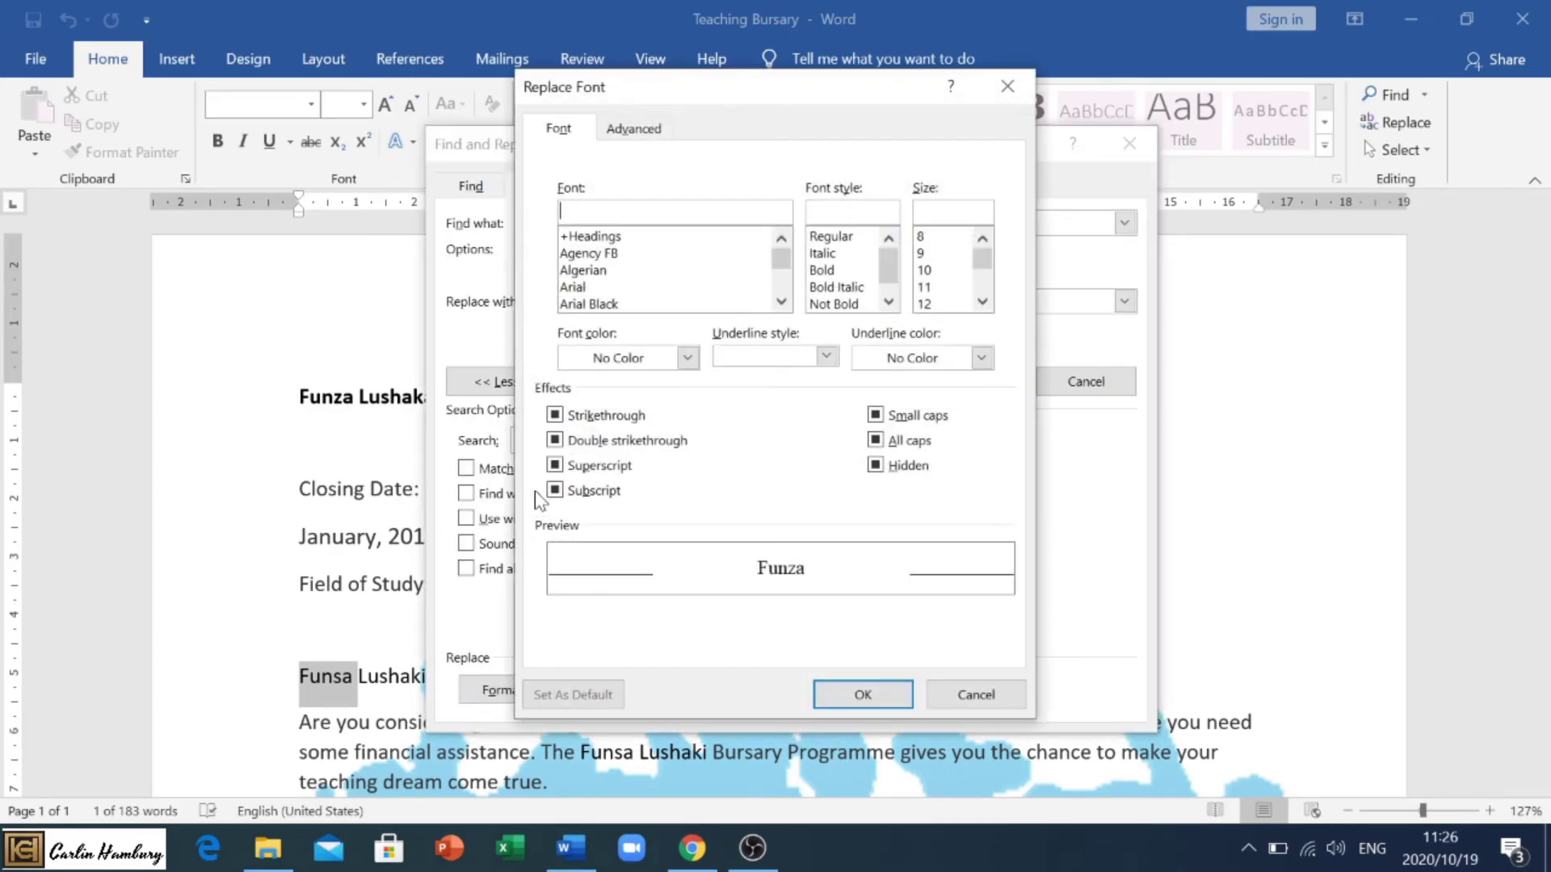
left_click(688, 359)
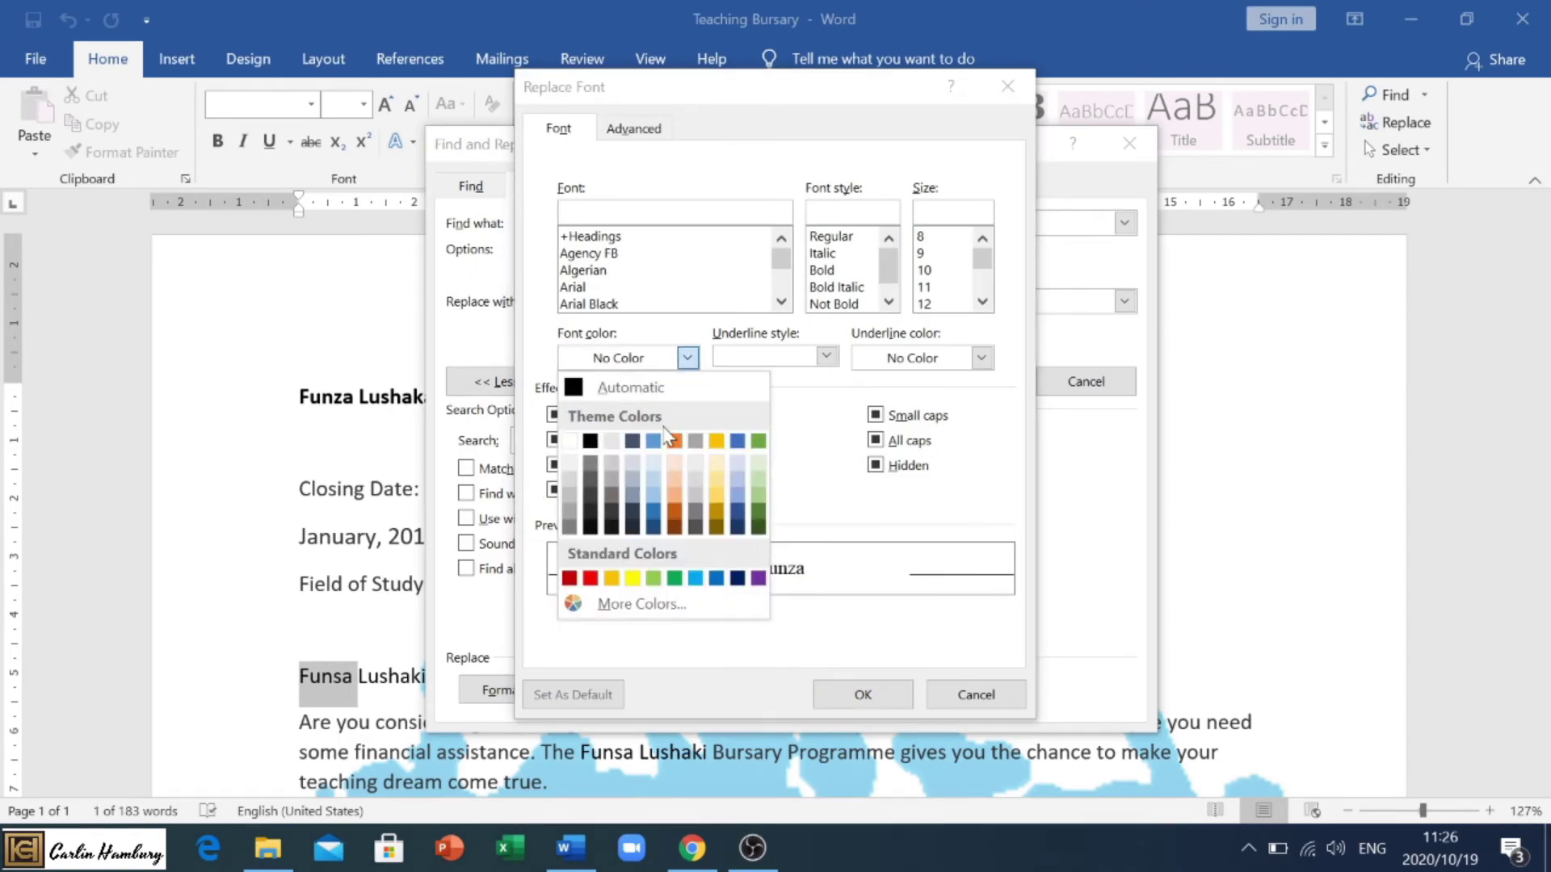
left_click(758, 440)
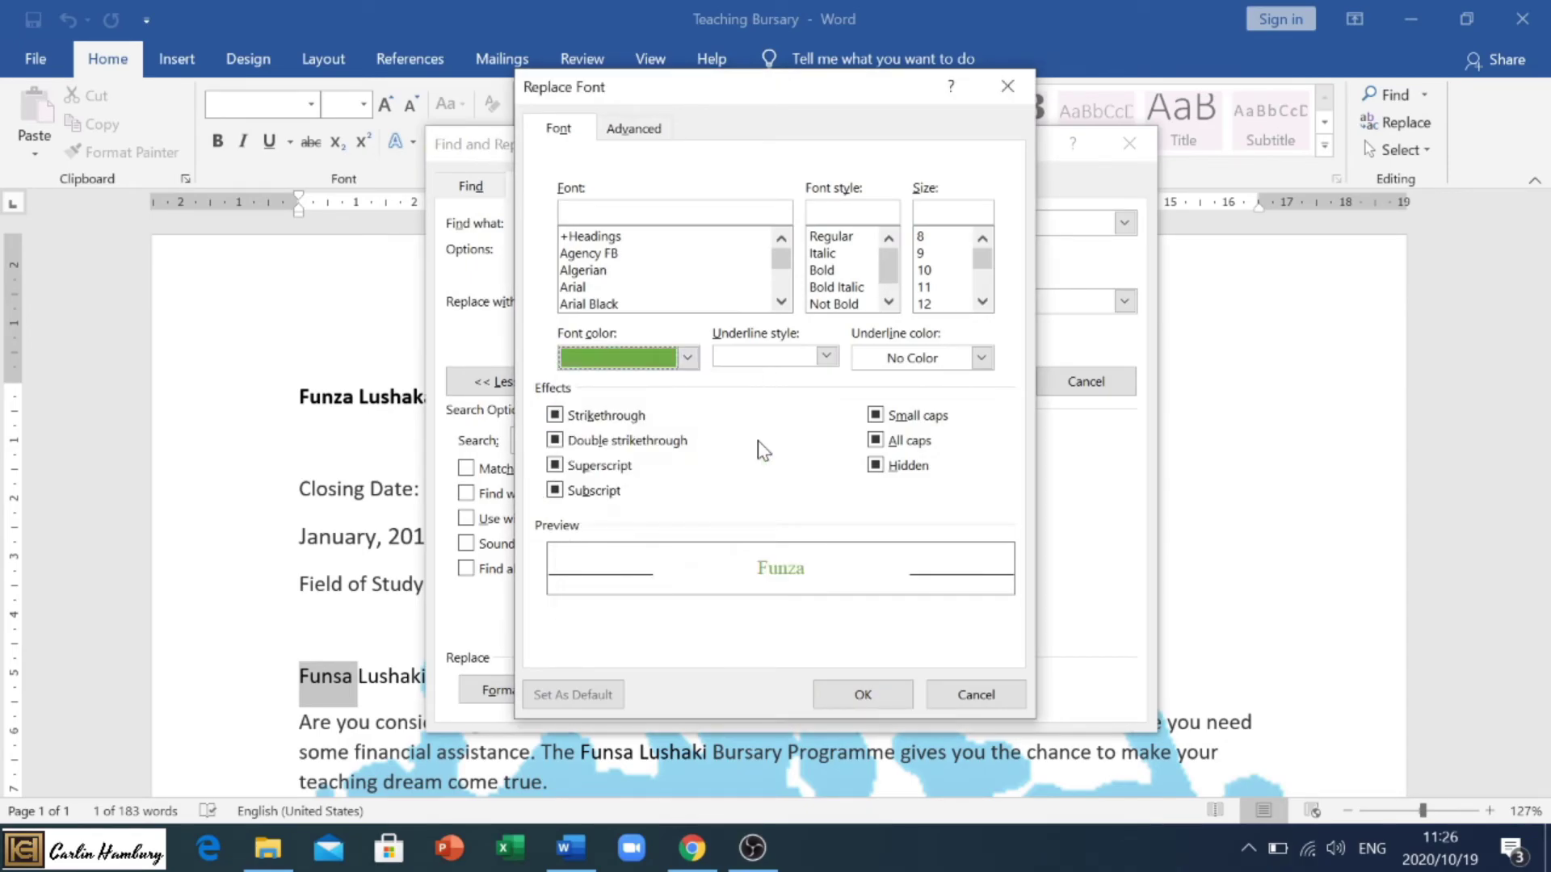
left_click(884, 690)
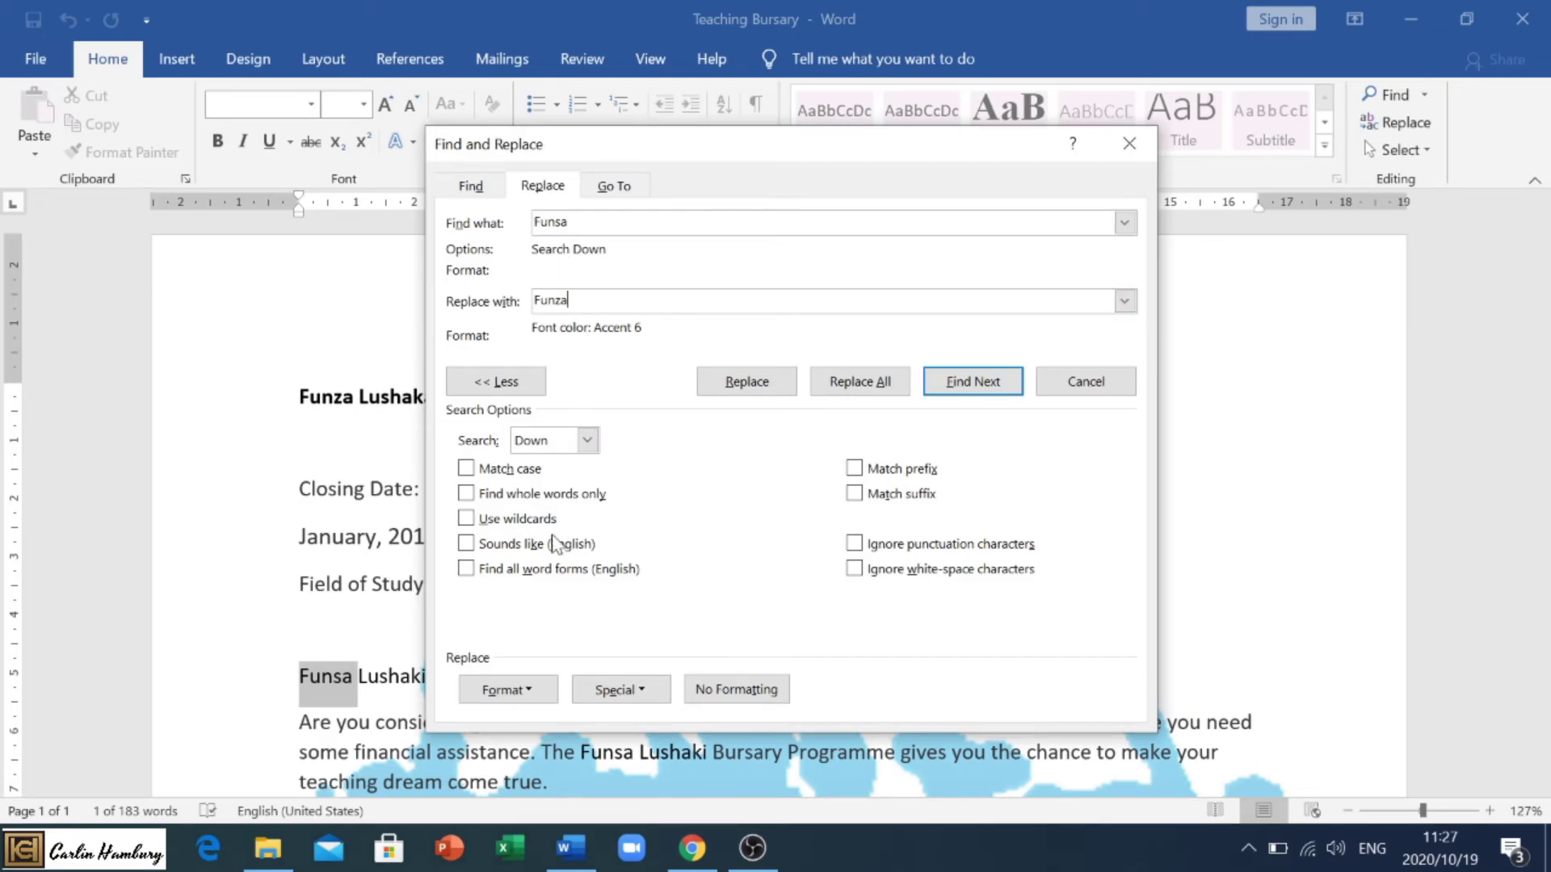
Replace all occurrences of "Funsa" with the green "Funza", continuing the search from the beginning of the document, and close the replacement dialog
left_click(880, 387)
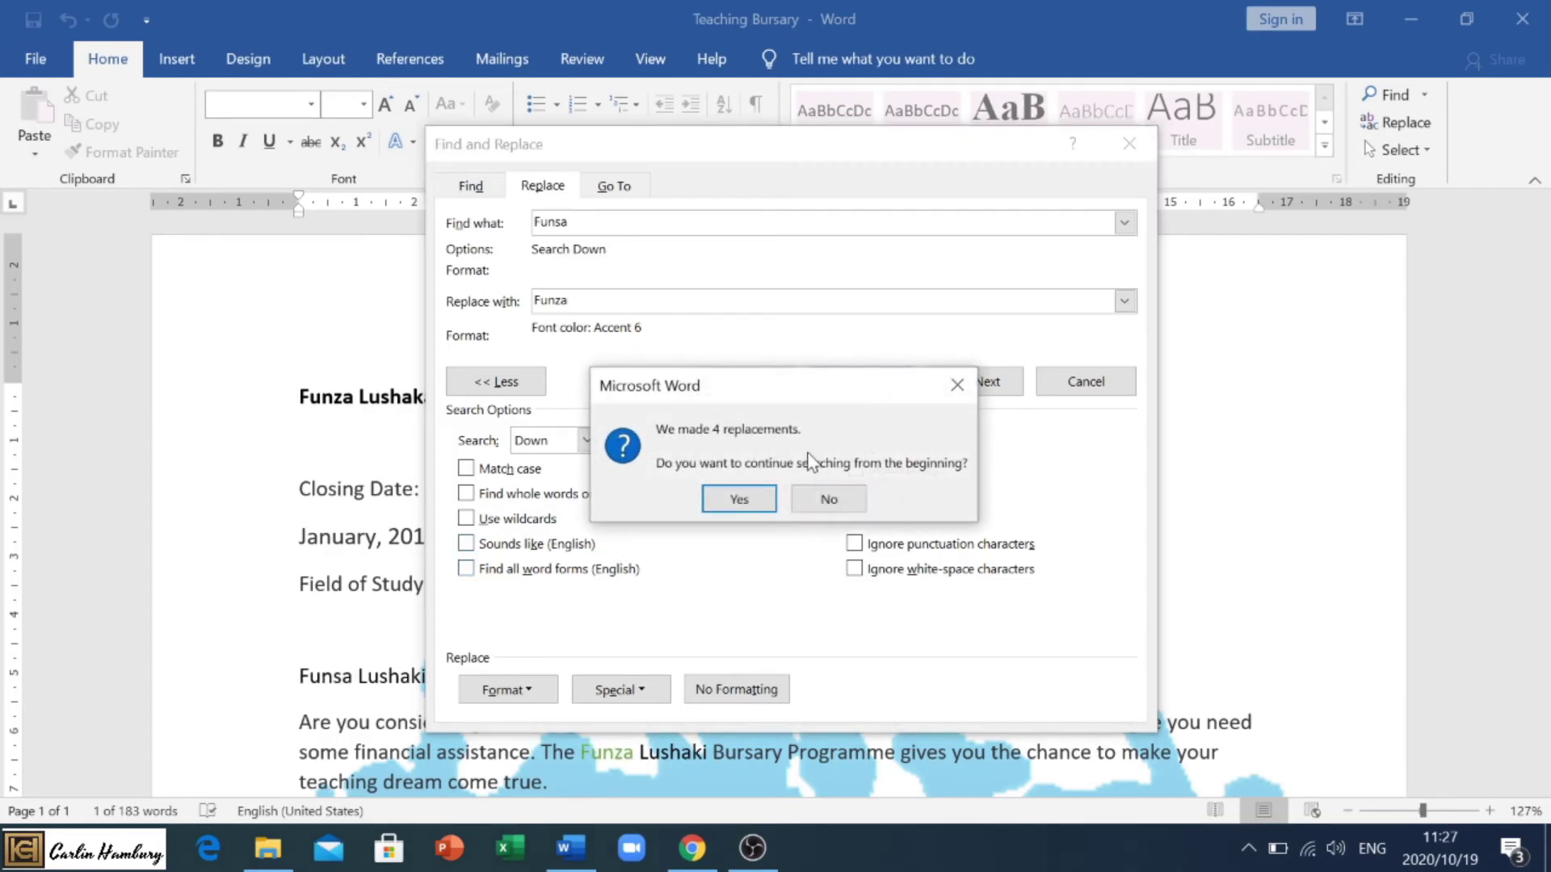
left_click(739, 501)
left_click(771, 495)
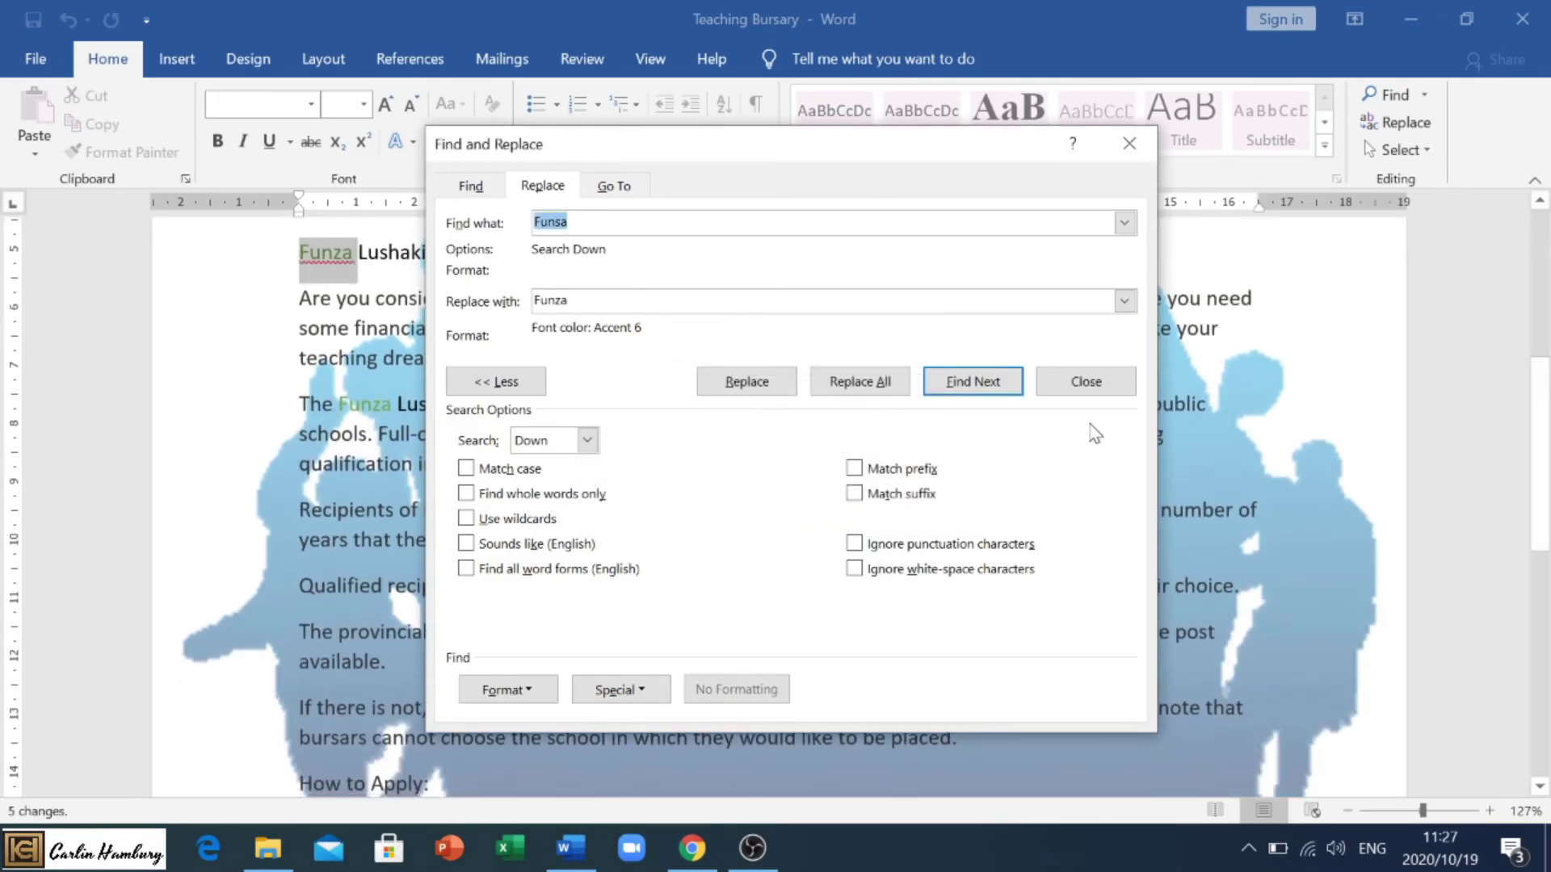
left_click(1085, 382)
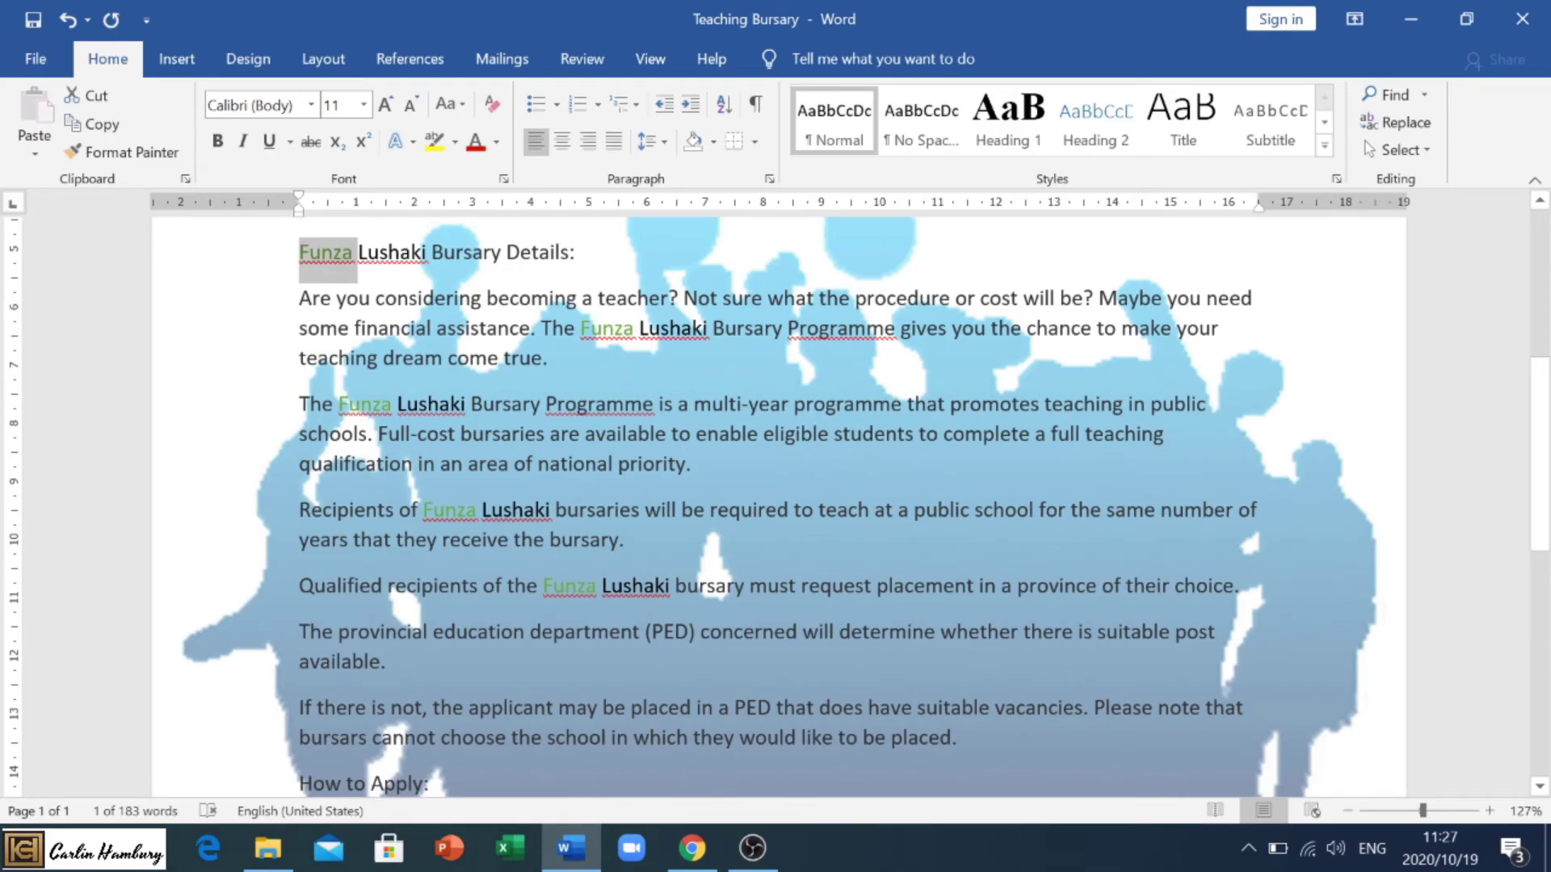
Add the candidate's first name as an additional author in the Teaching Bursary document properties and return to the document
left_click(36, 62)
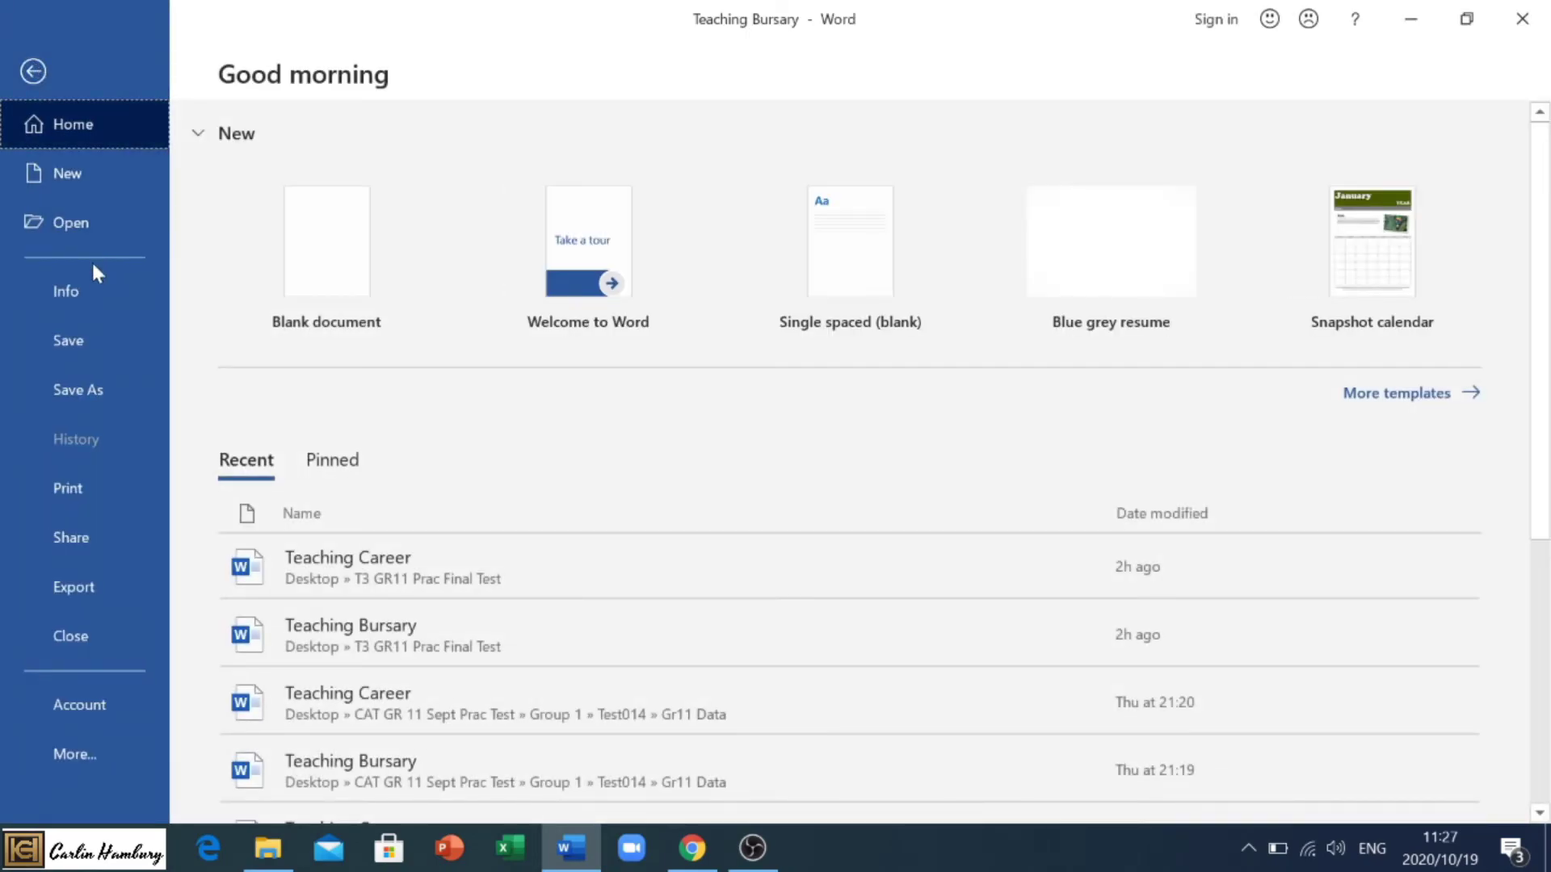
left_click(90, 289)
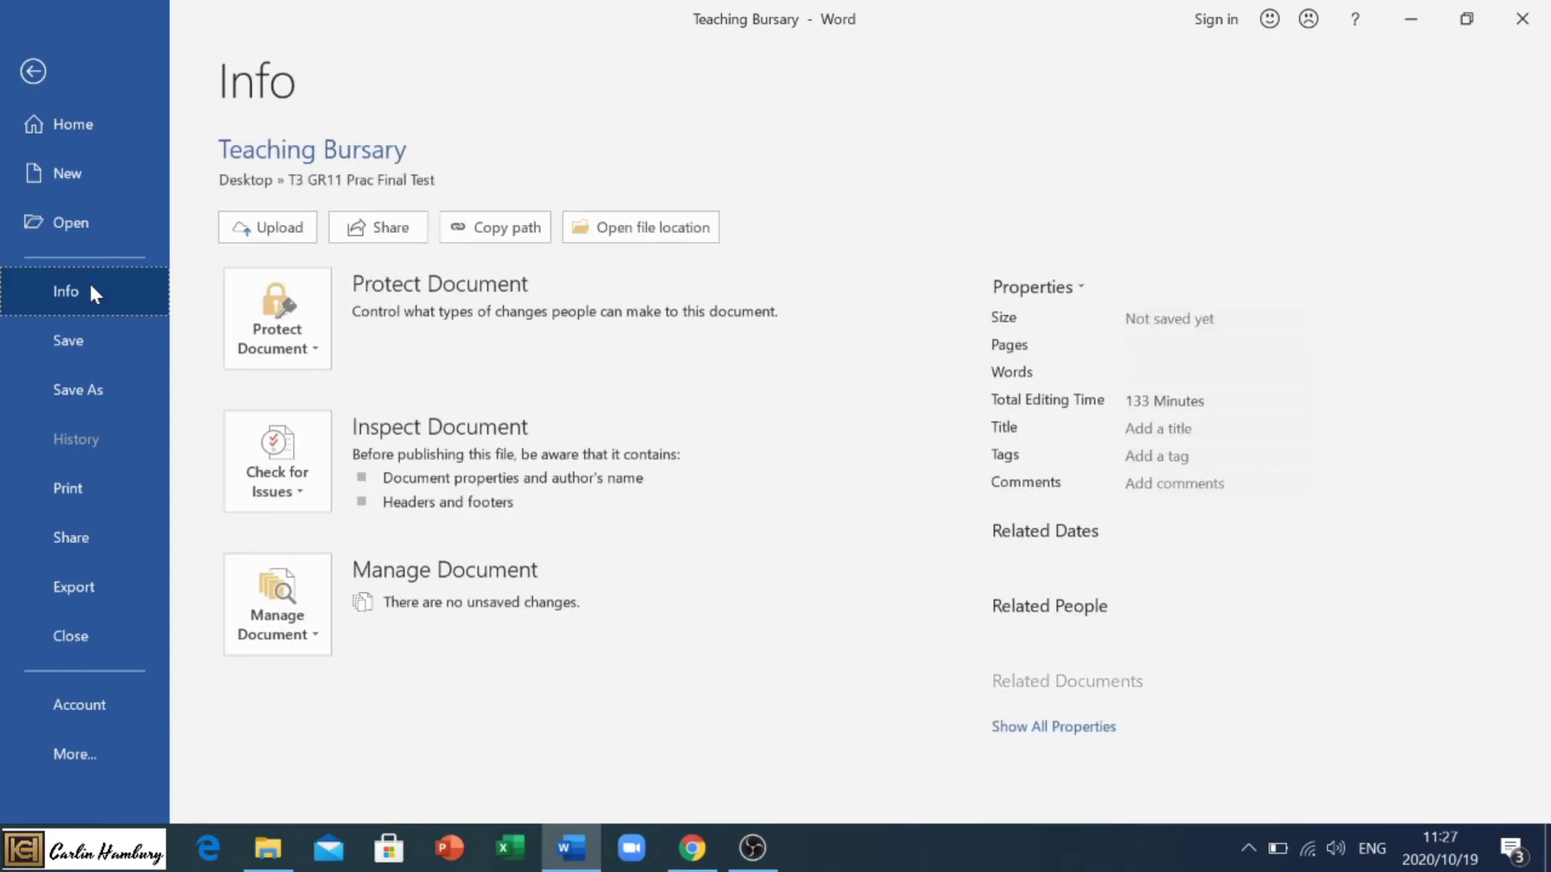
scroll(1186, 529, "down", 3)
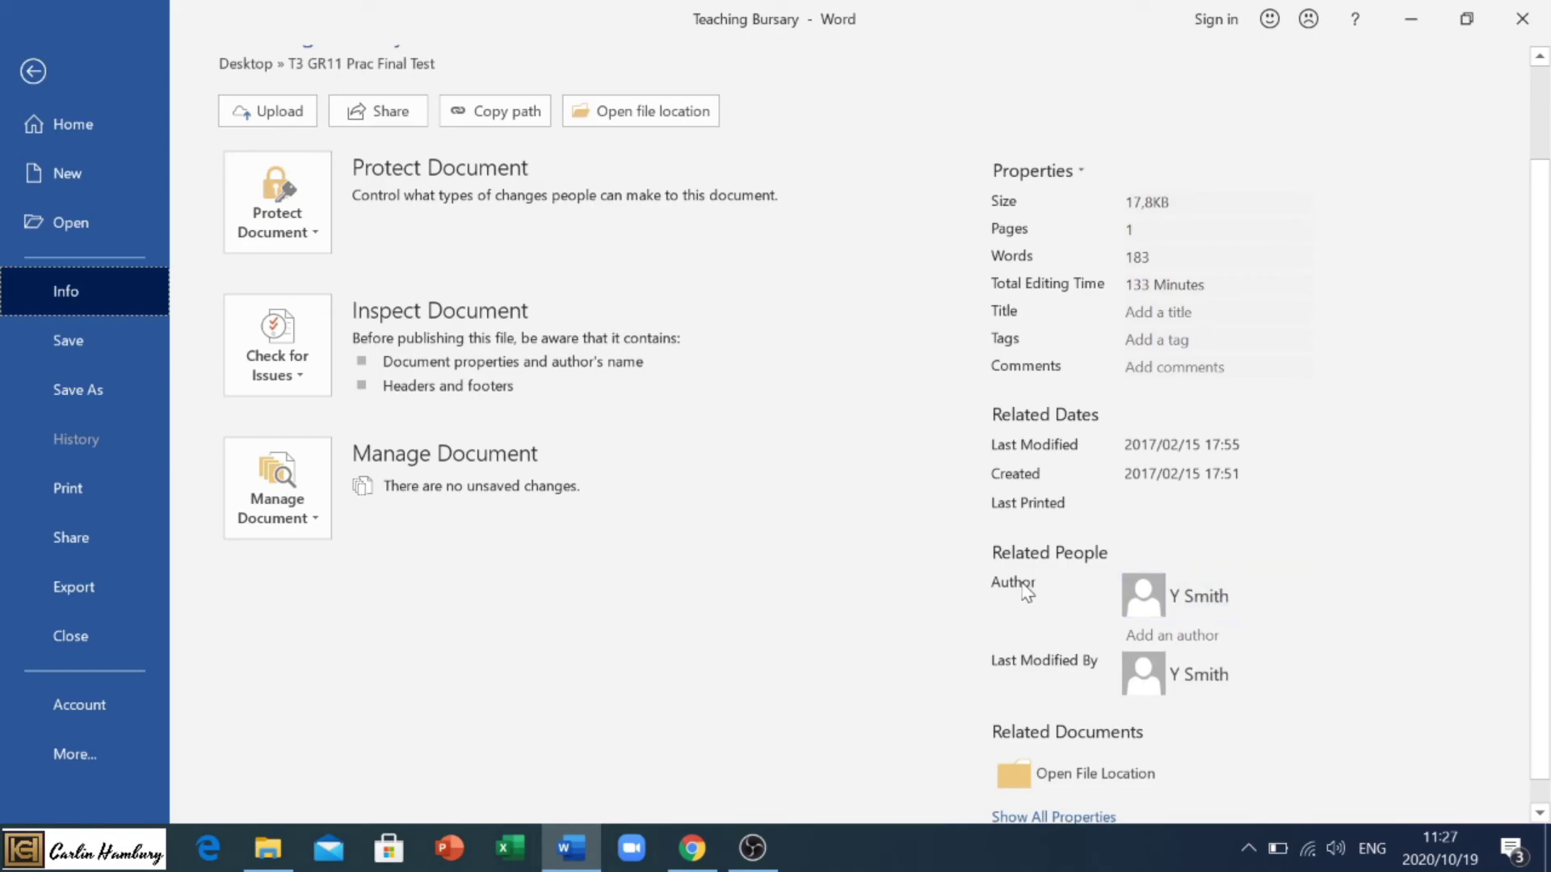
scroll(1026, 592, "down", 1)
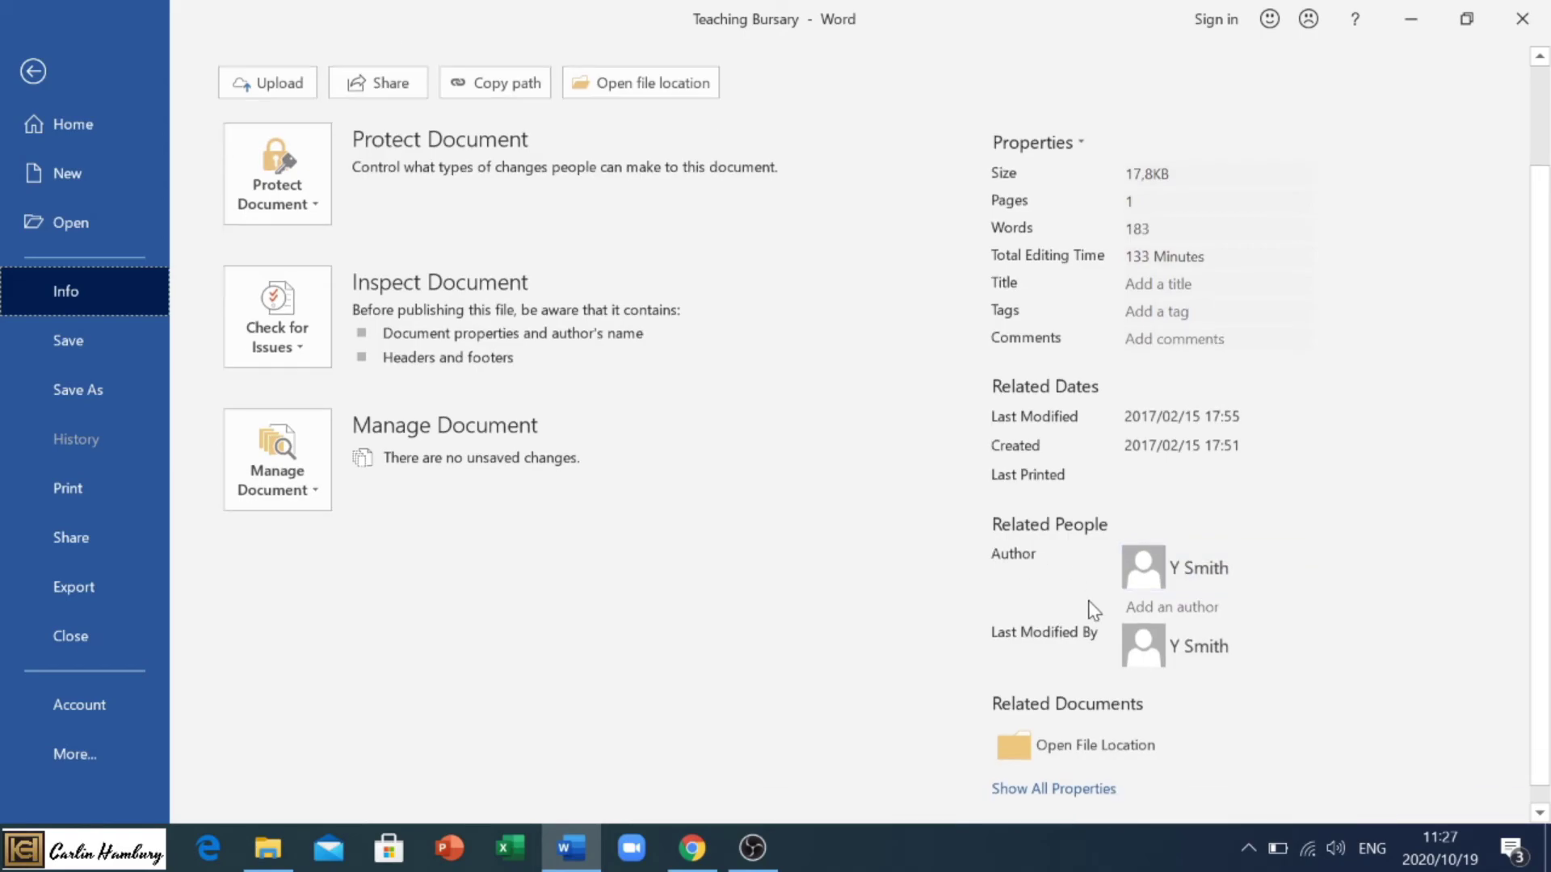
left_click(1186, 607)
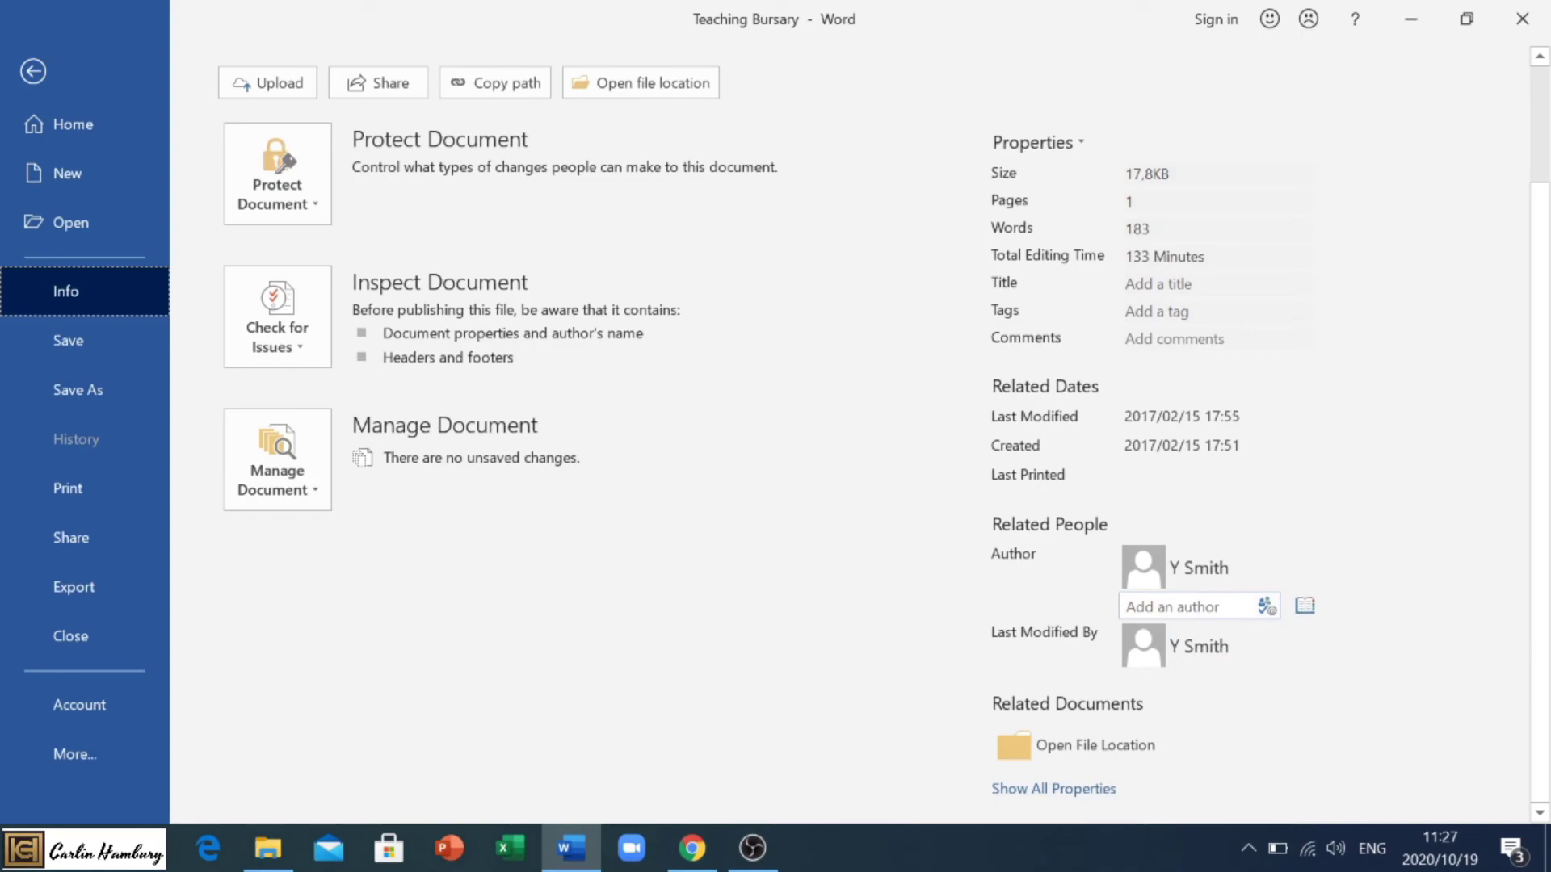
type("carlin")
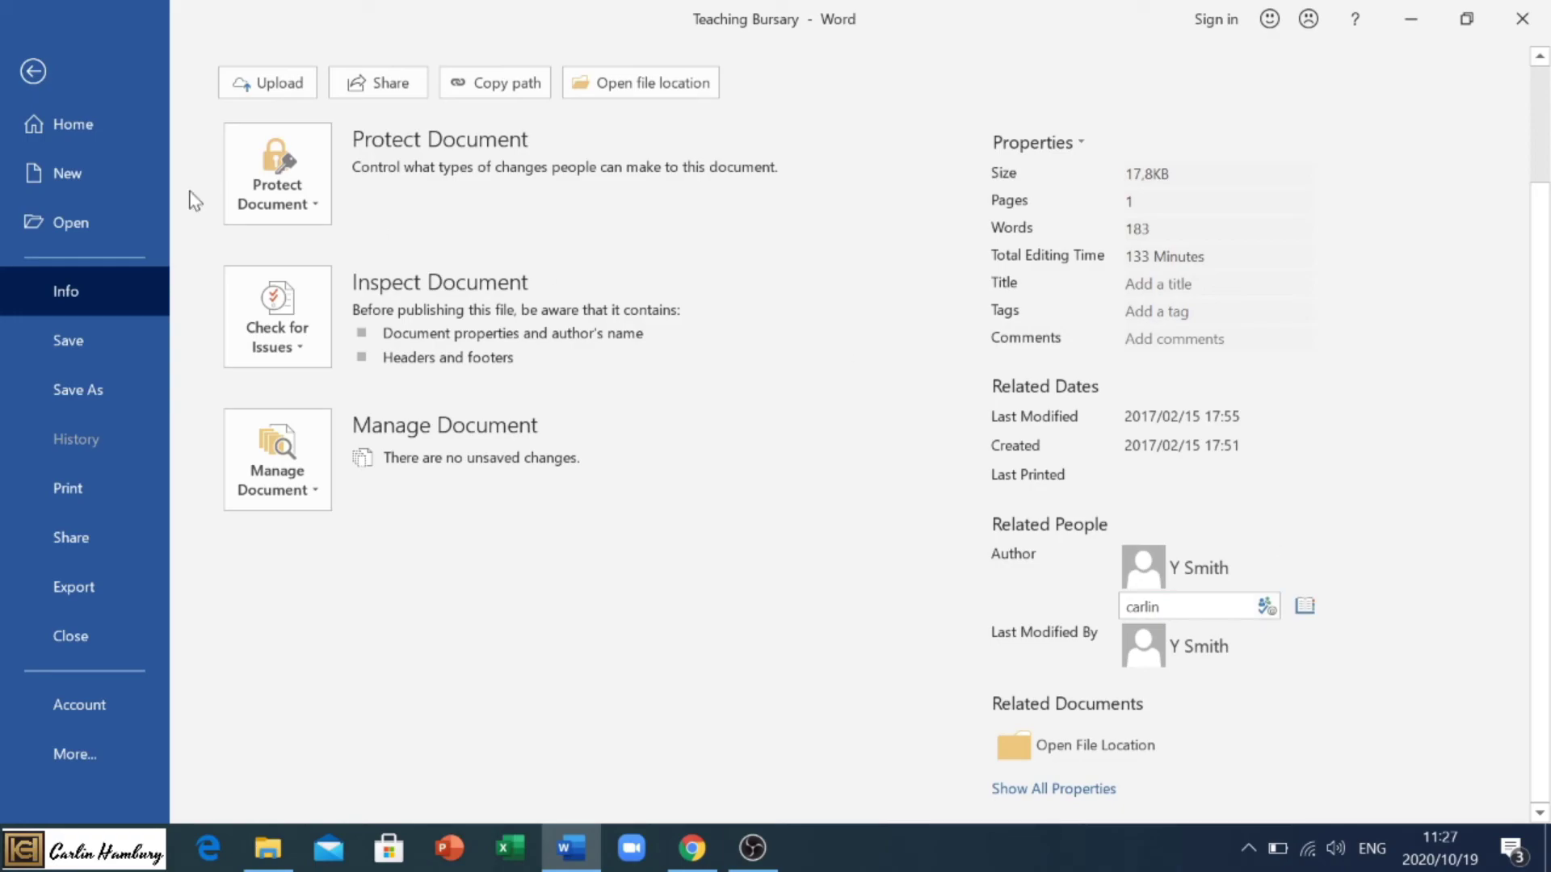
left_click(30, 72)
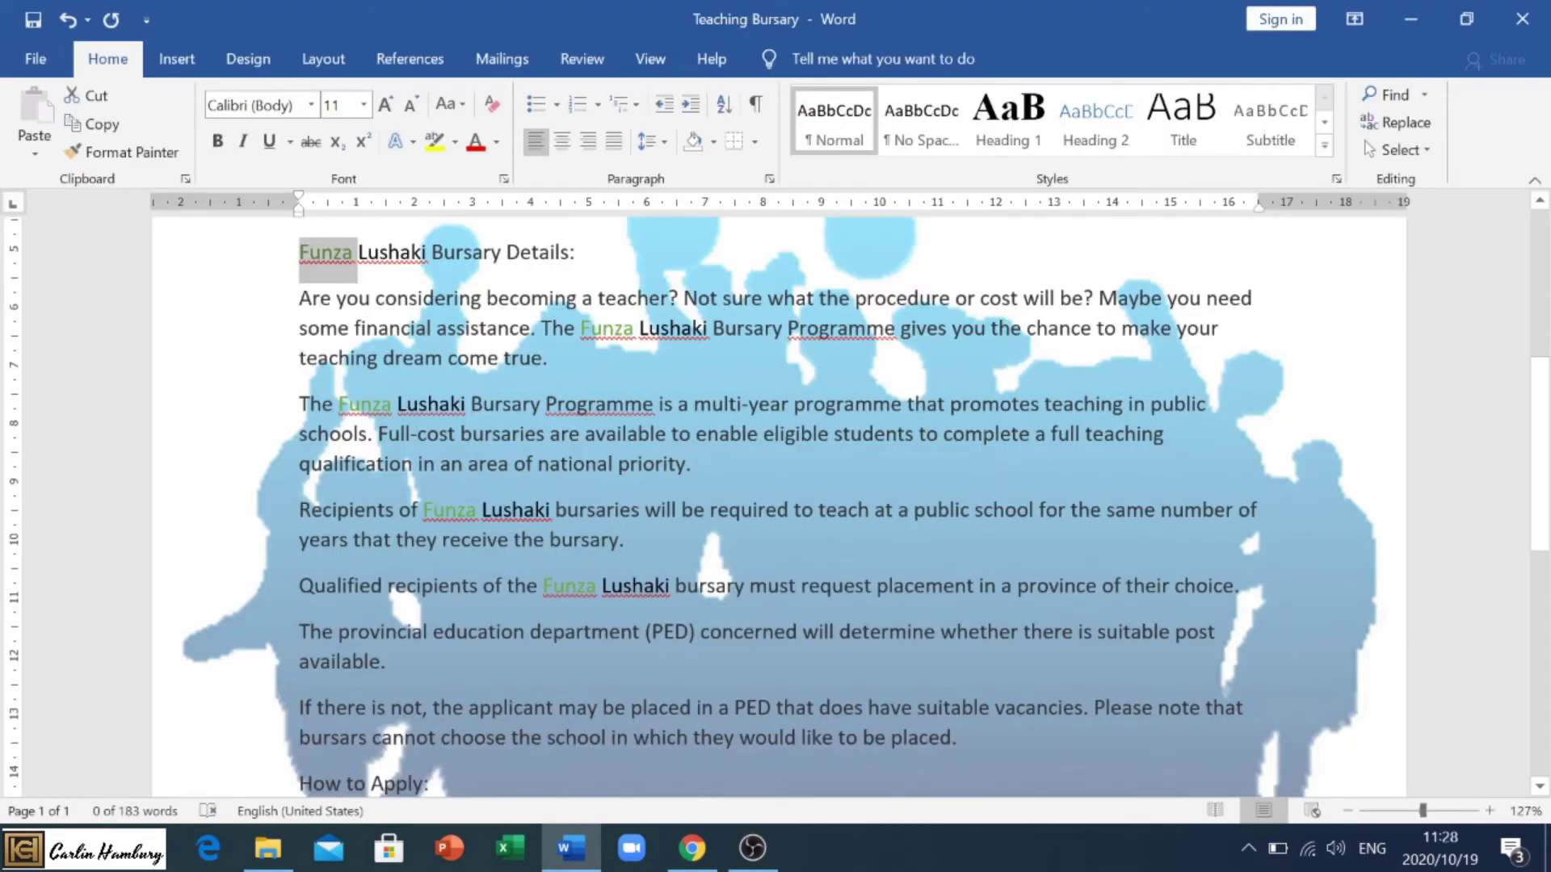
Save a copy of the document to the Desktop as a PDF named "Teaching Bursary" and close the published PDF
left_click(41, 64)
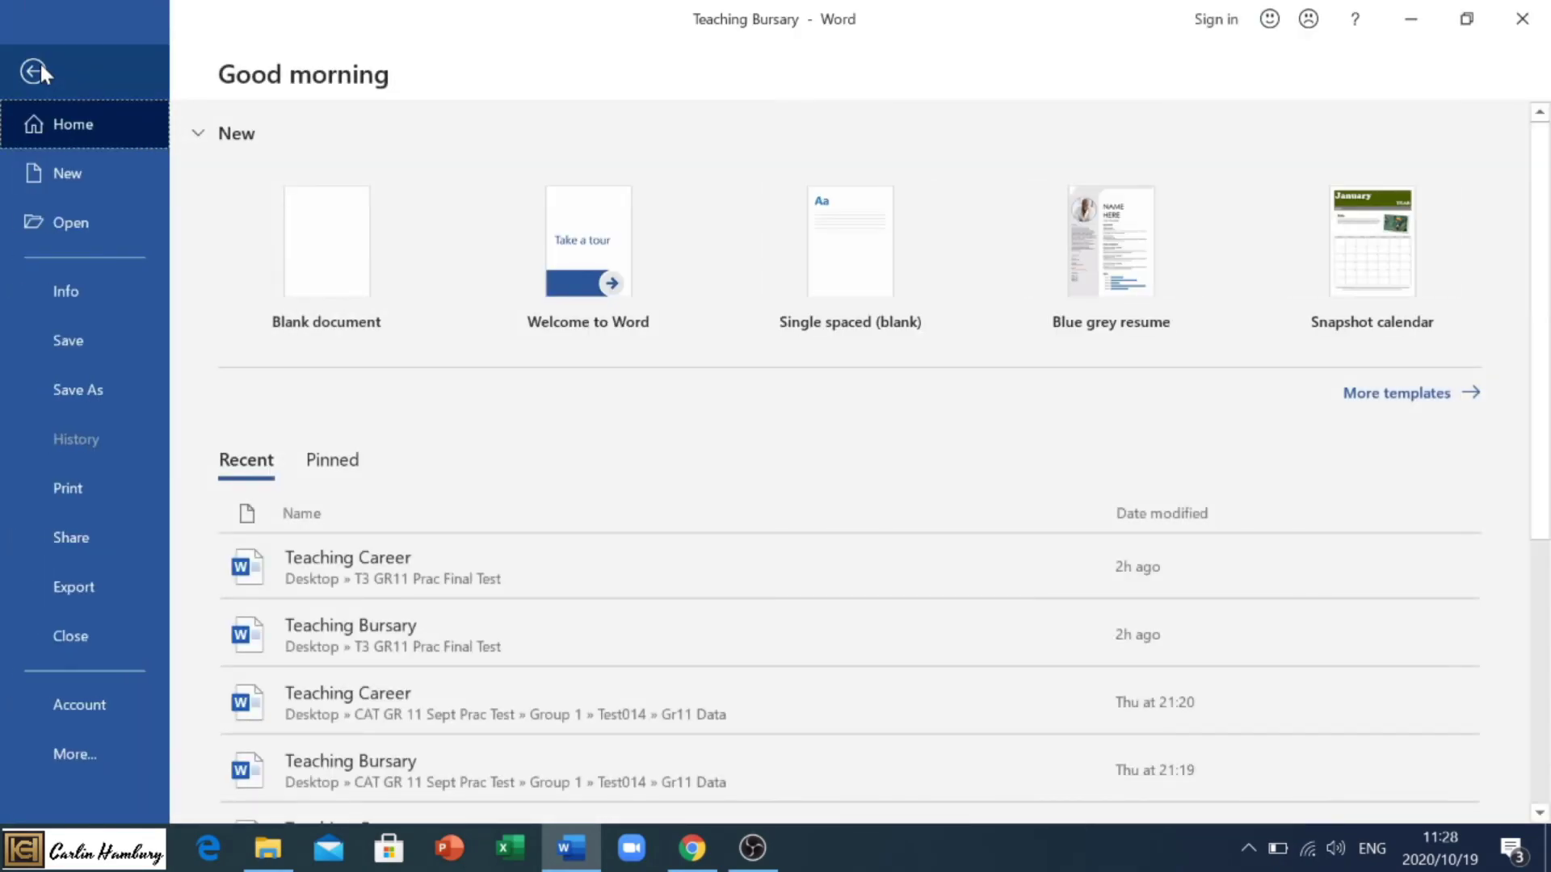
left_click(63, 391)
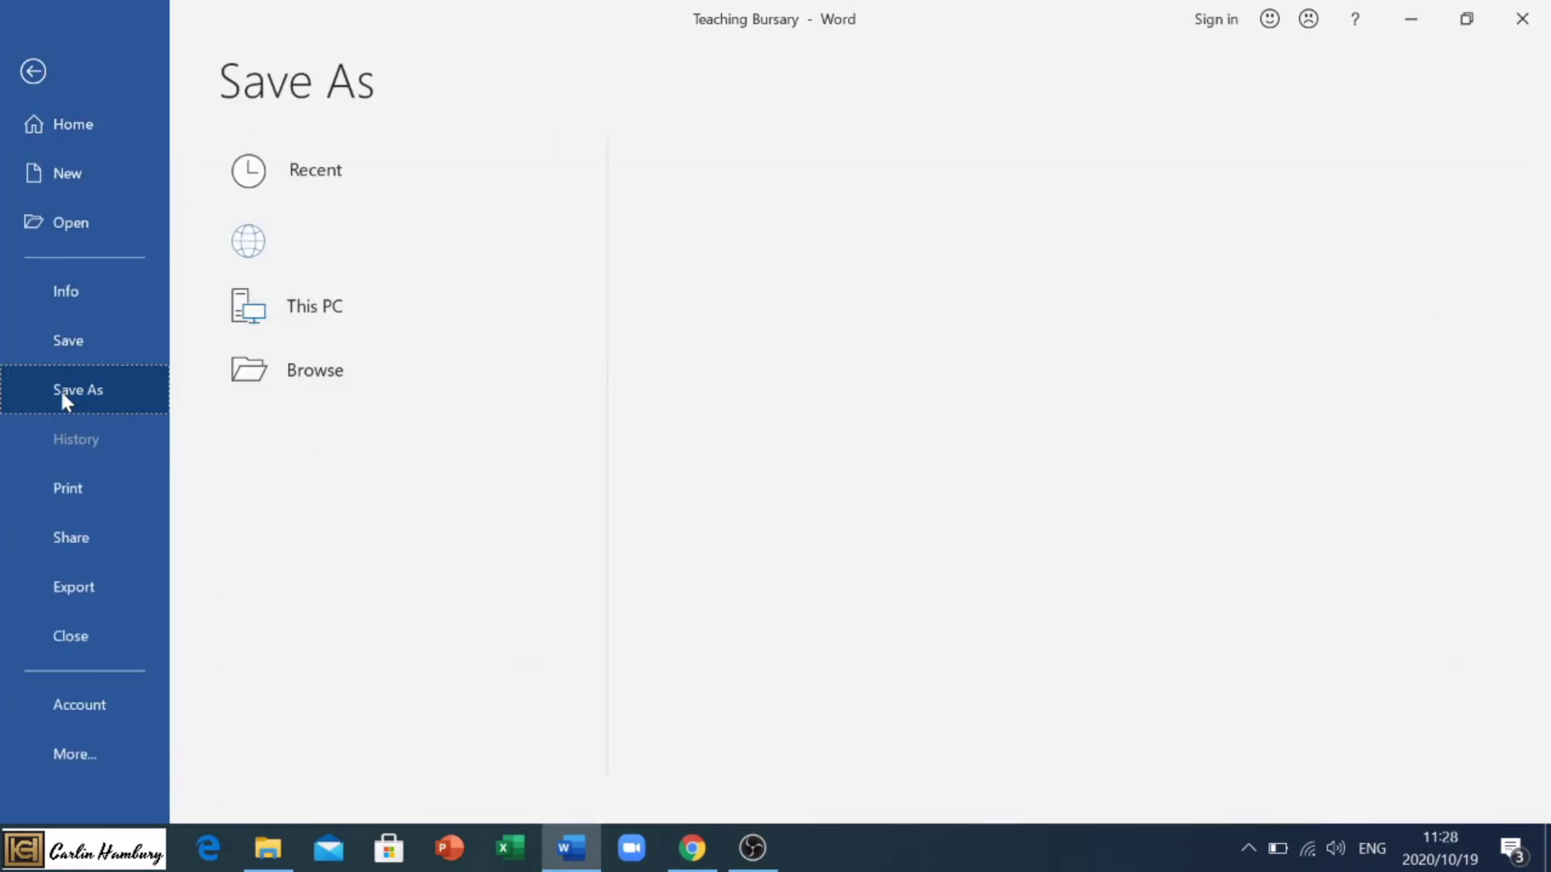
left_click(320, 313)
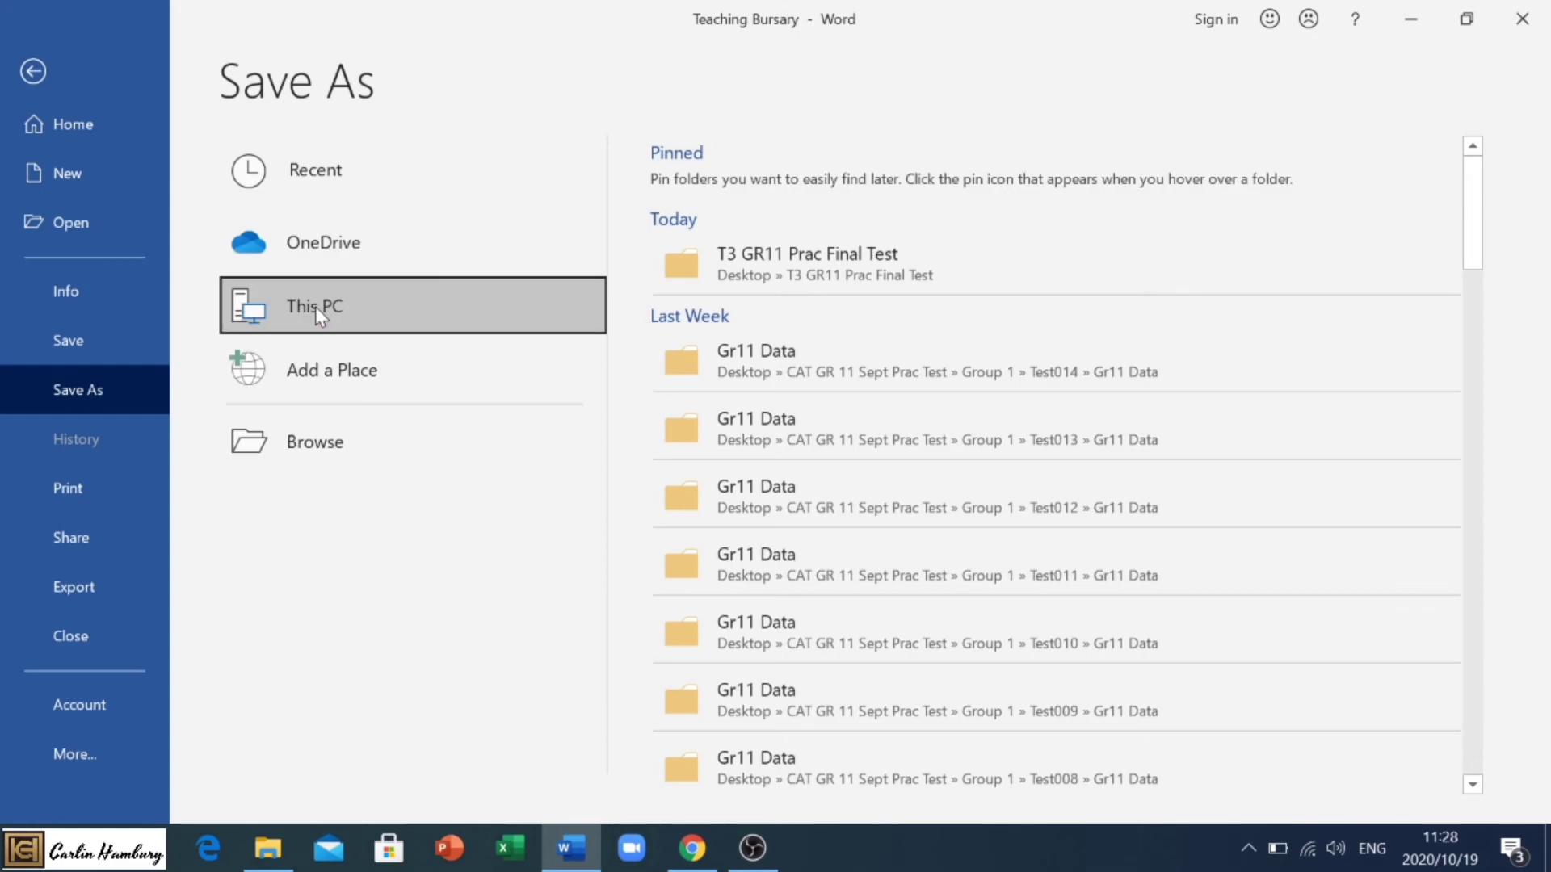
left_click(328, 441)
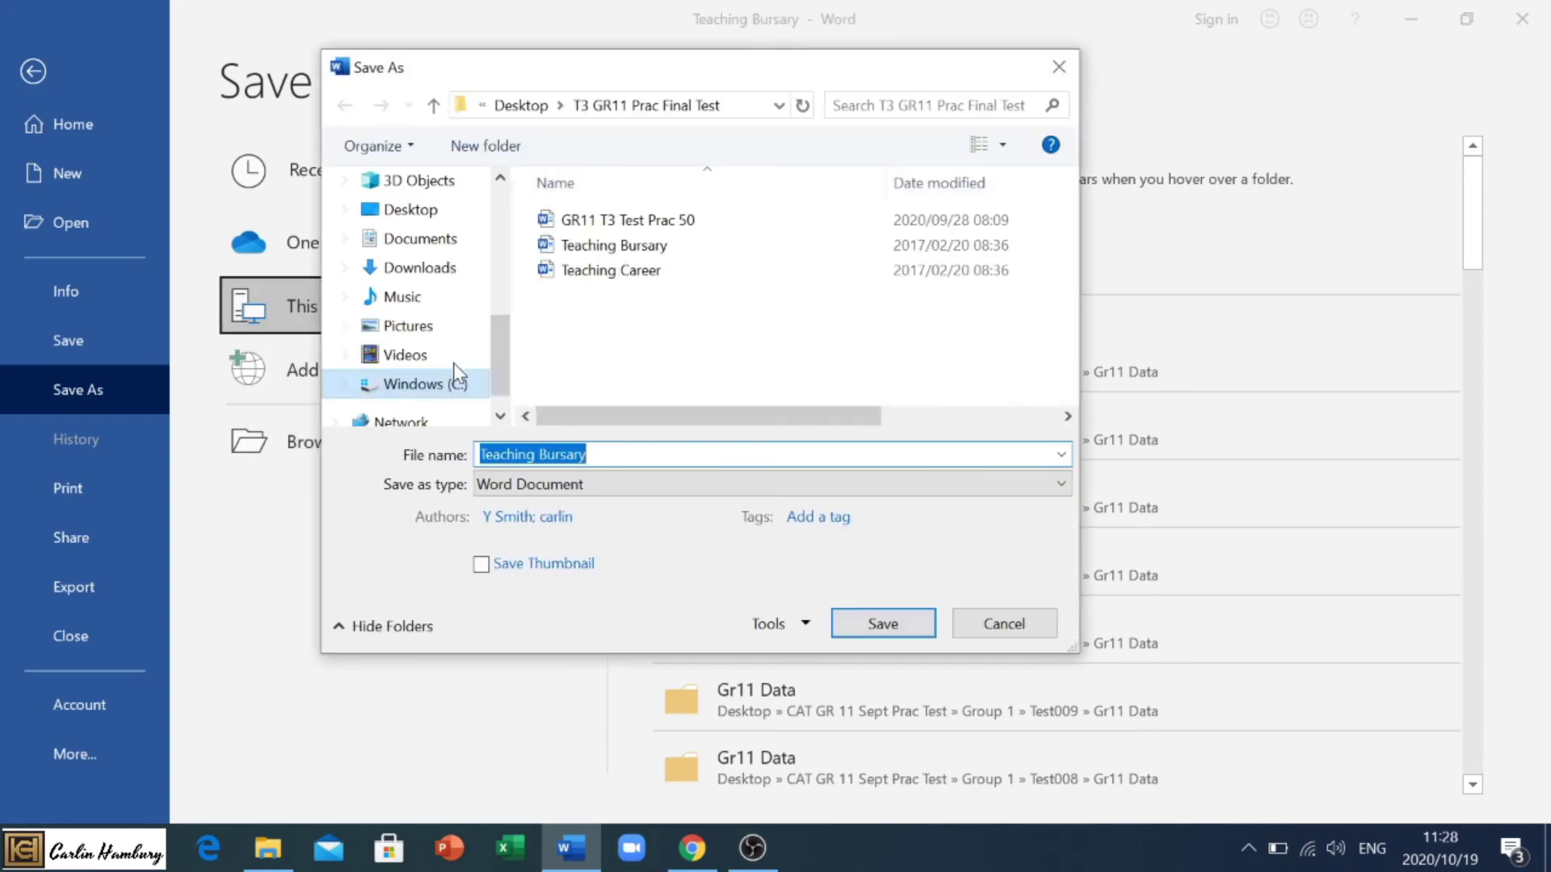
left_click(404, 212)
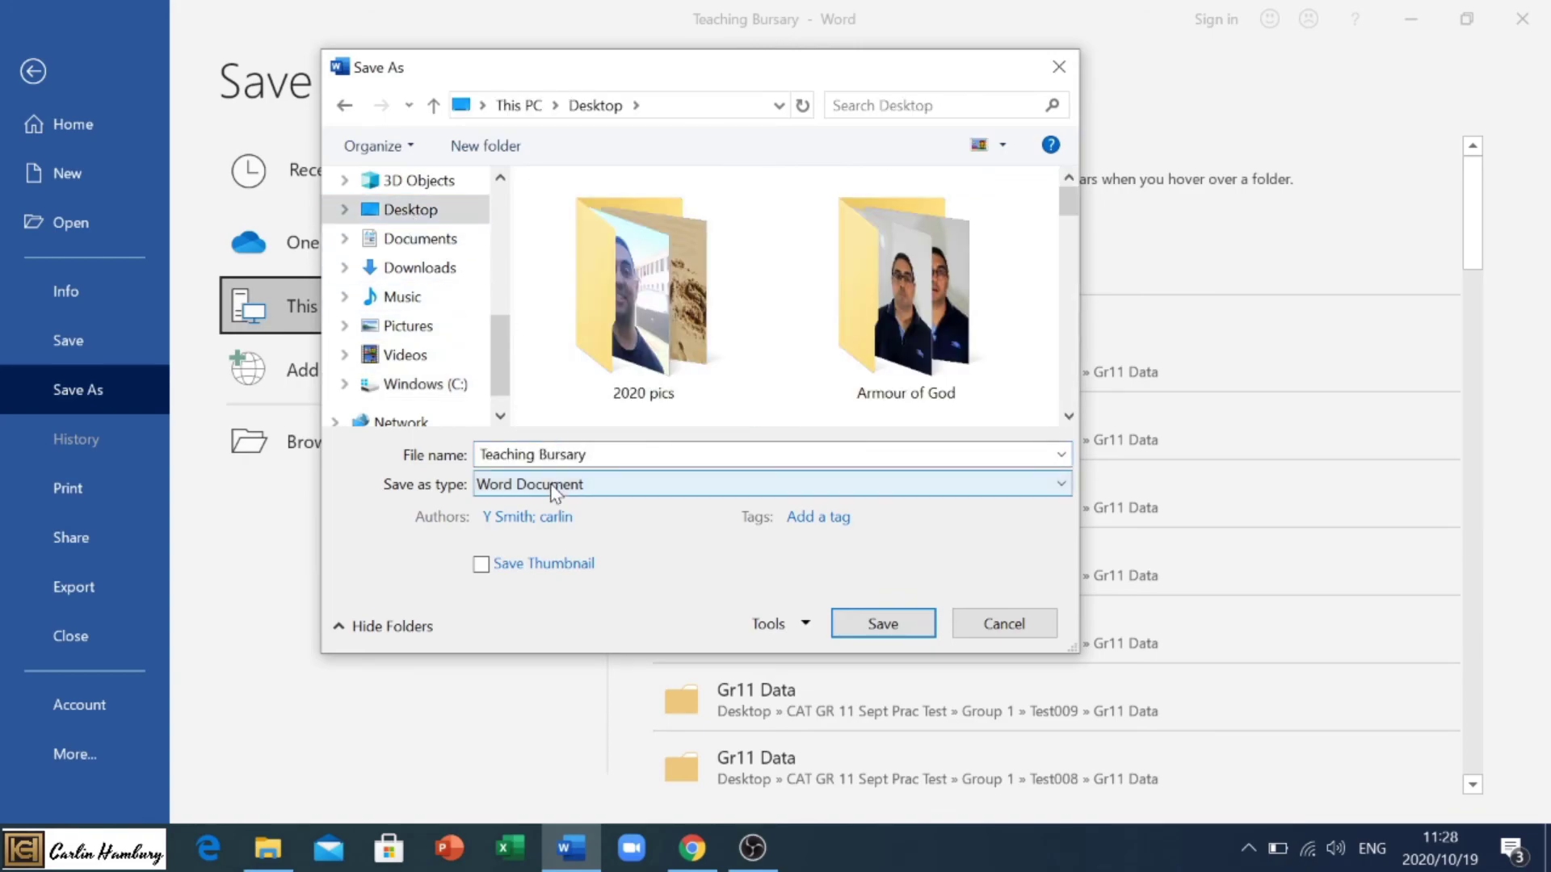
left_click(554, 485)
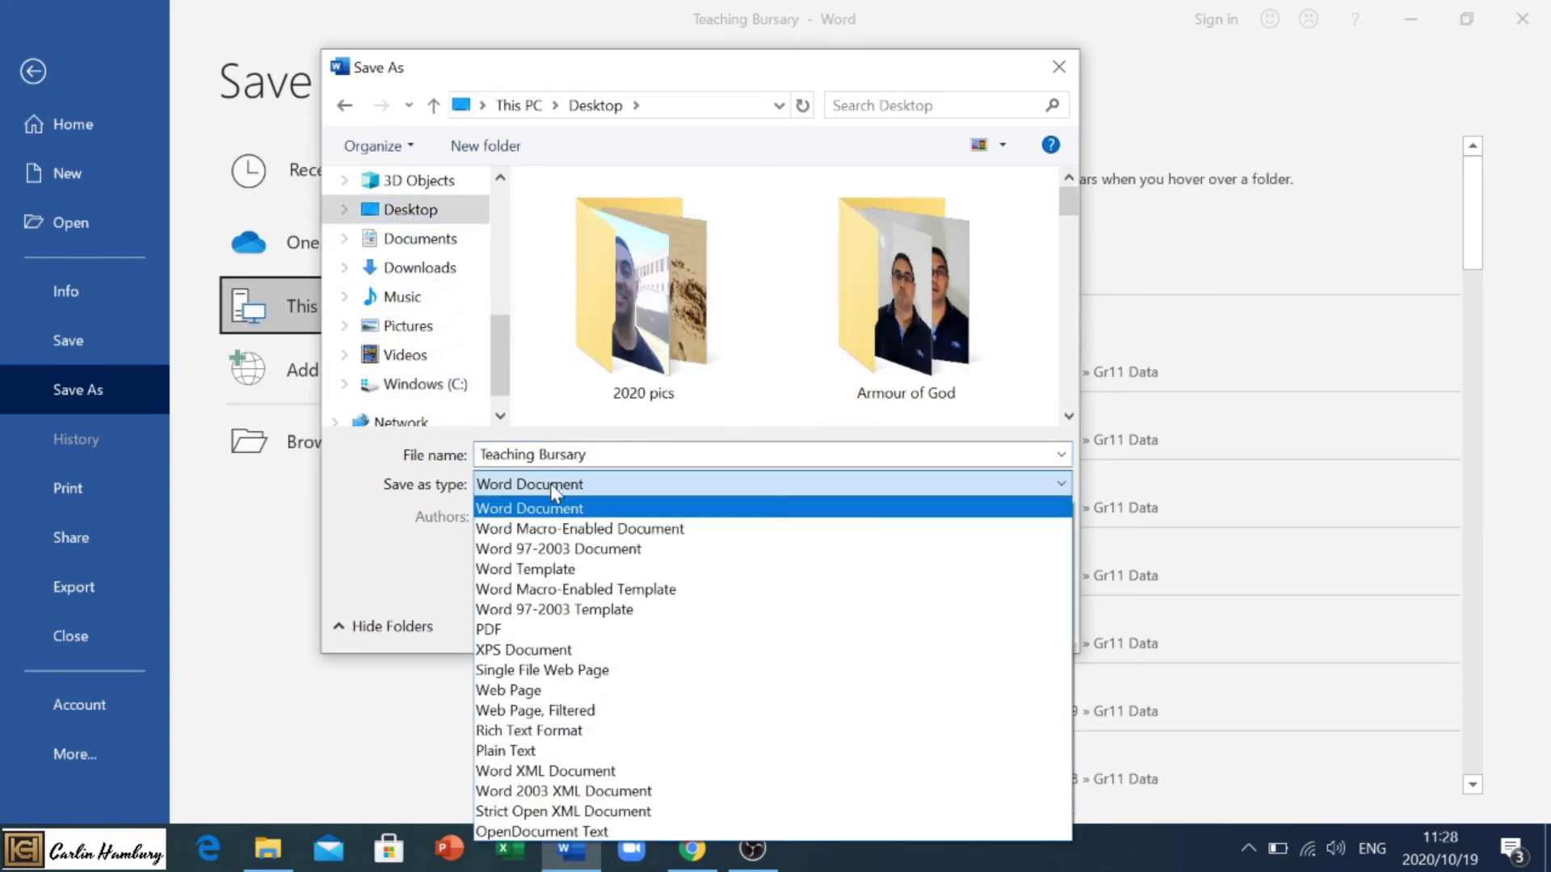
left_click(532, 629)
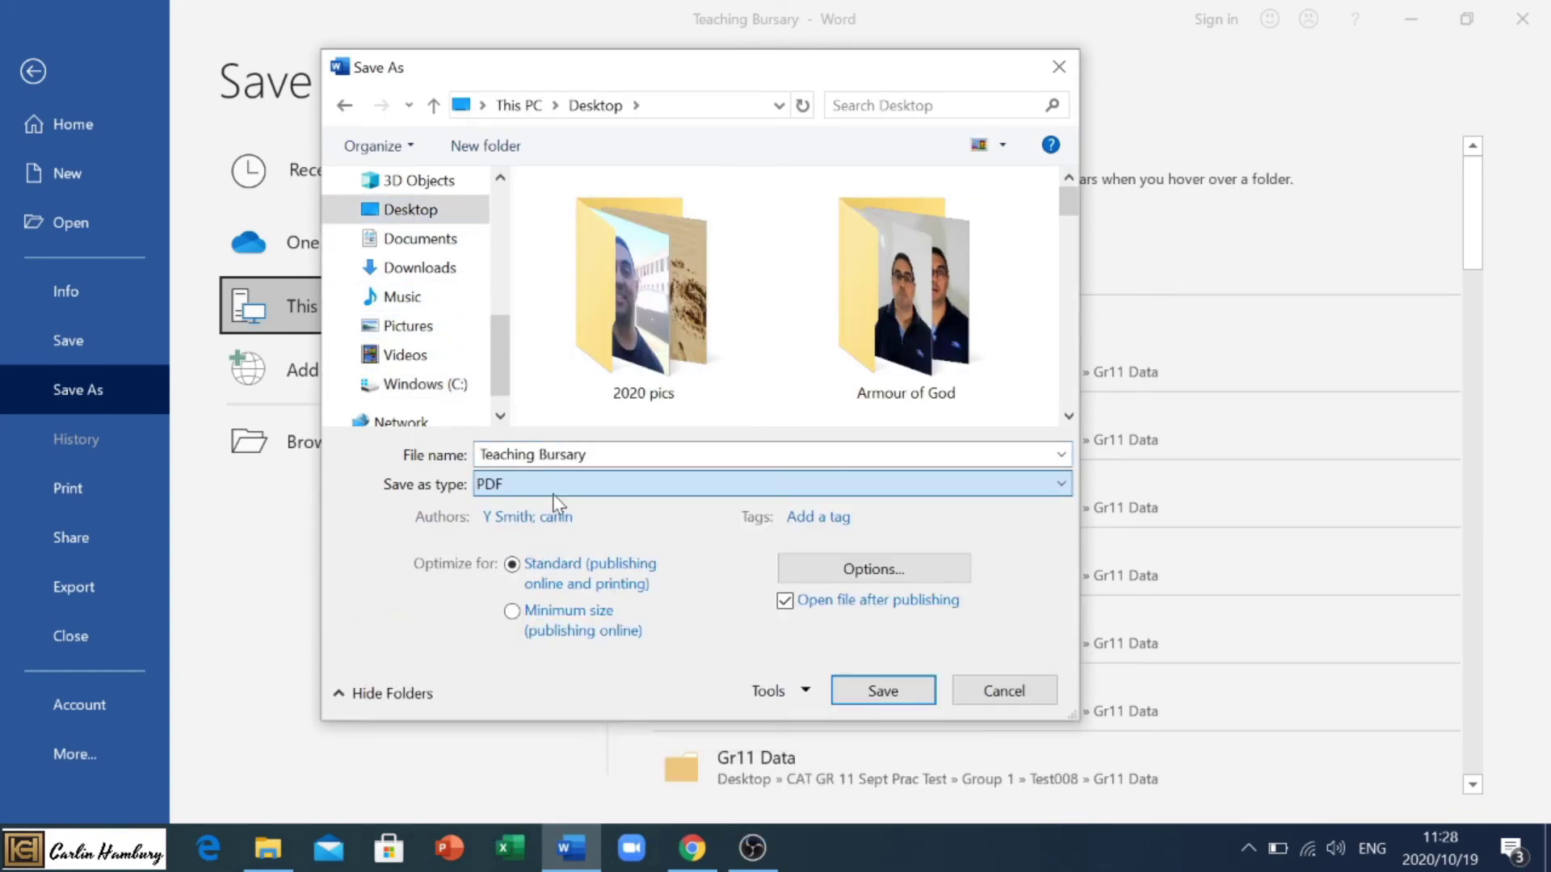
left_click(861, 687)
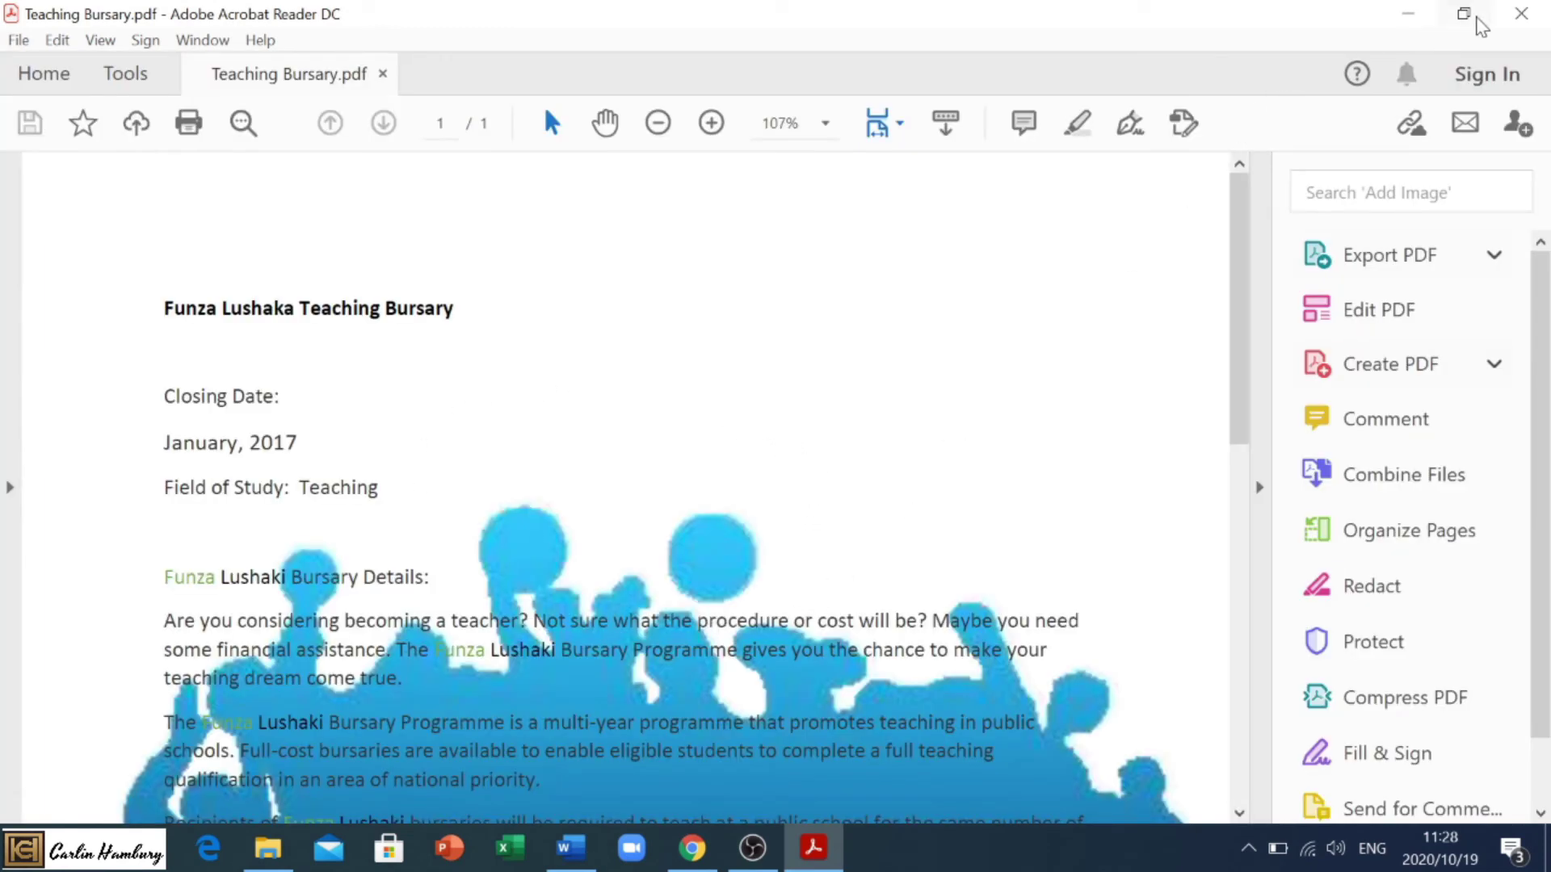
left_click(1521, 15)
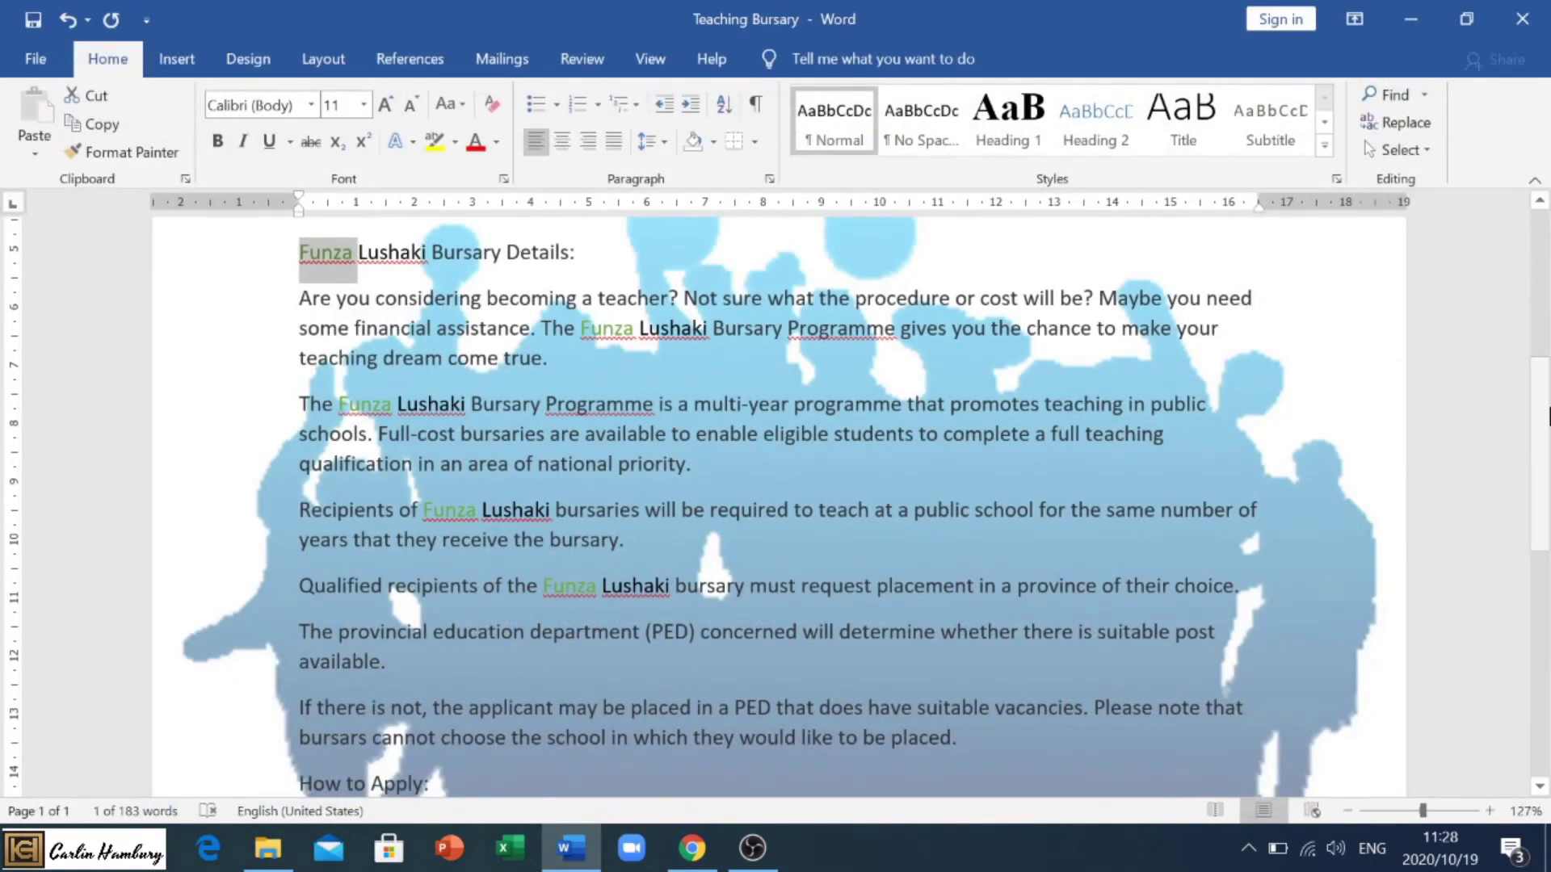
scroll(1308, 554, "down", 7)
left_click(532, 396)
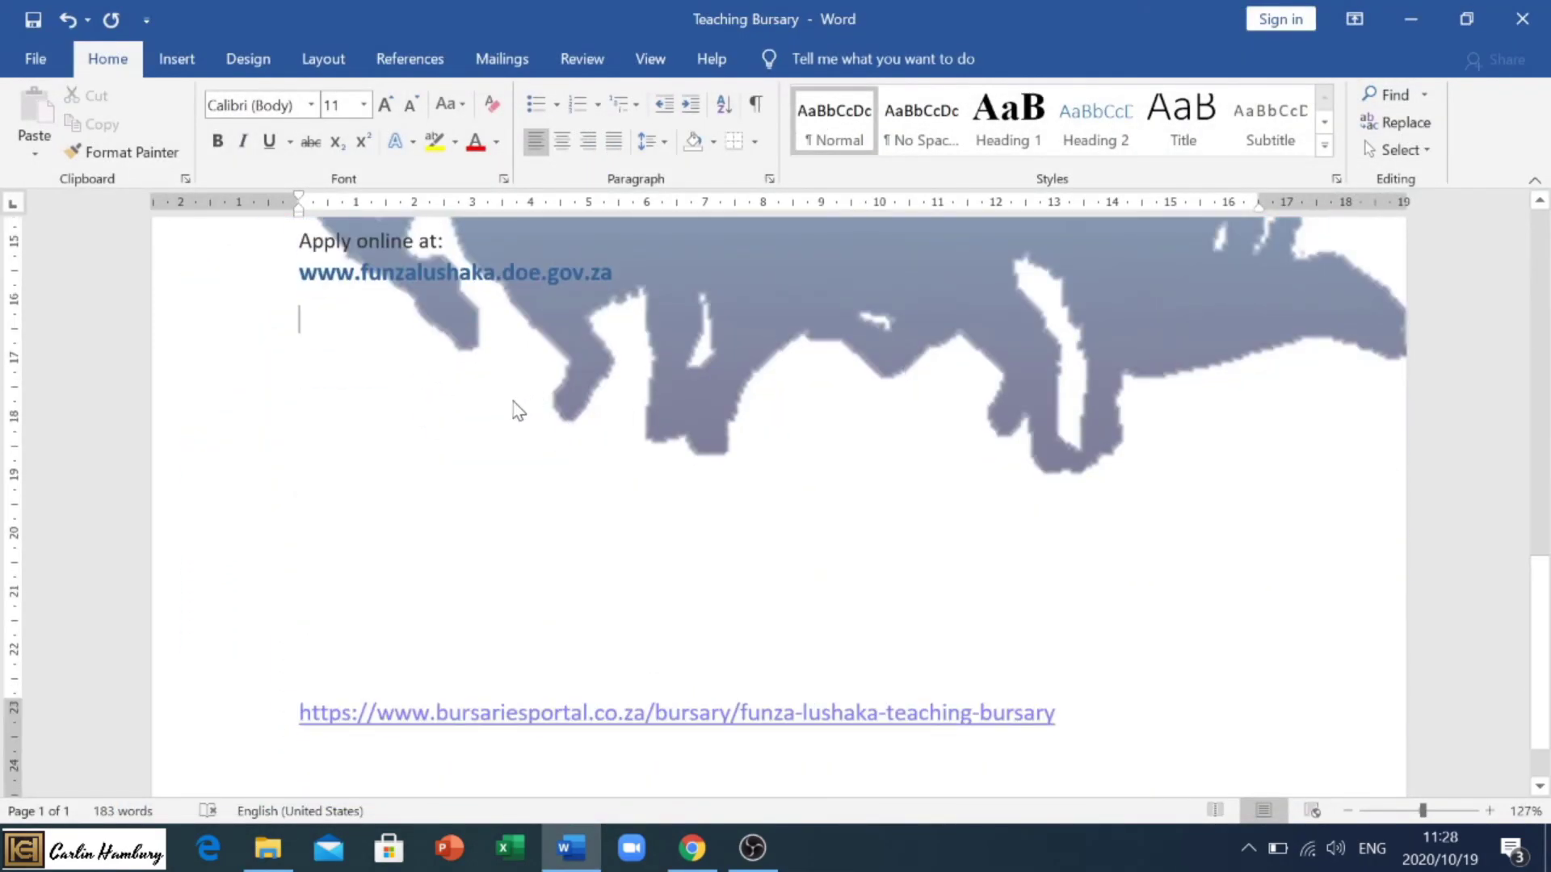
left_click(176, 59)
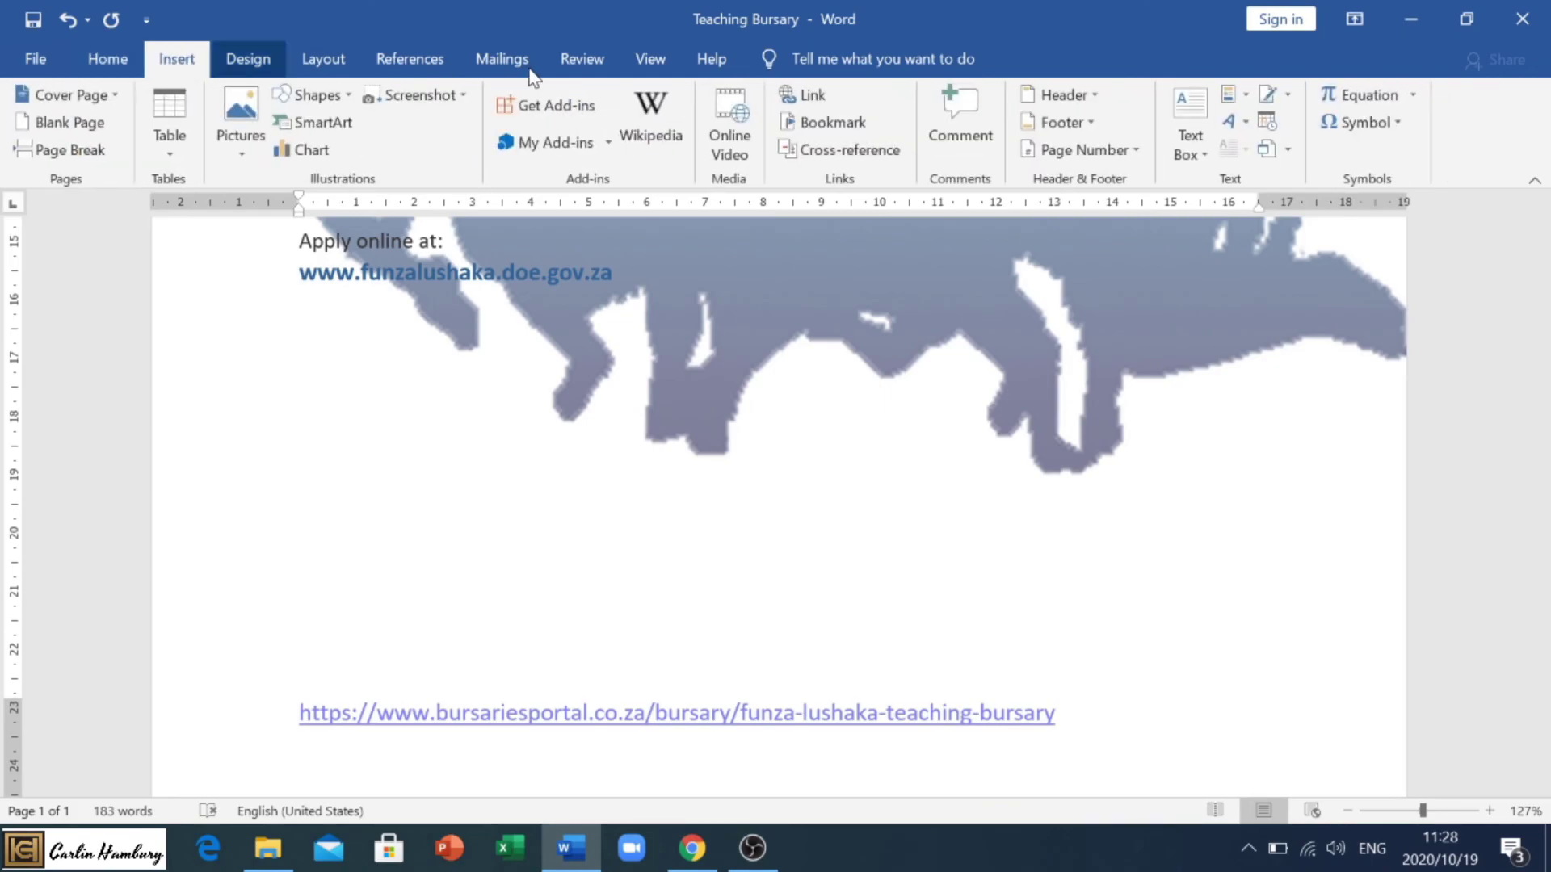
left_click(1288, 150)
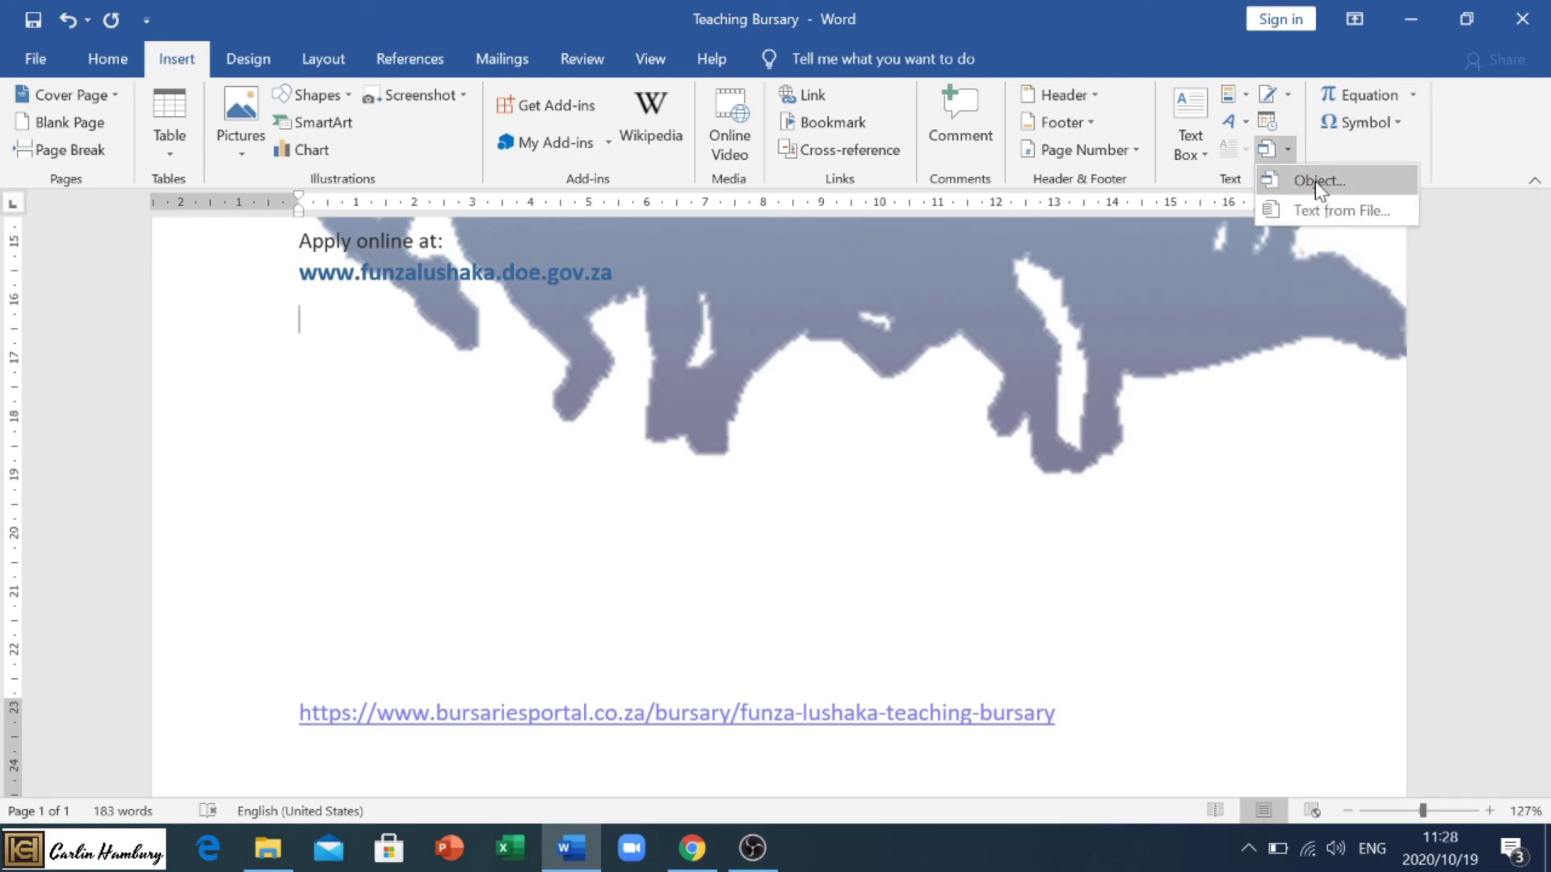
left_click(1318, 181)
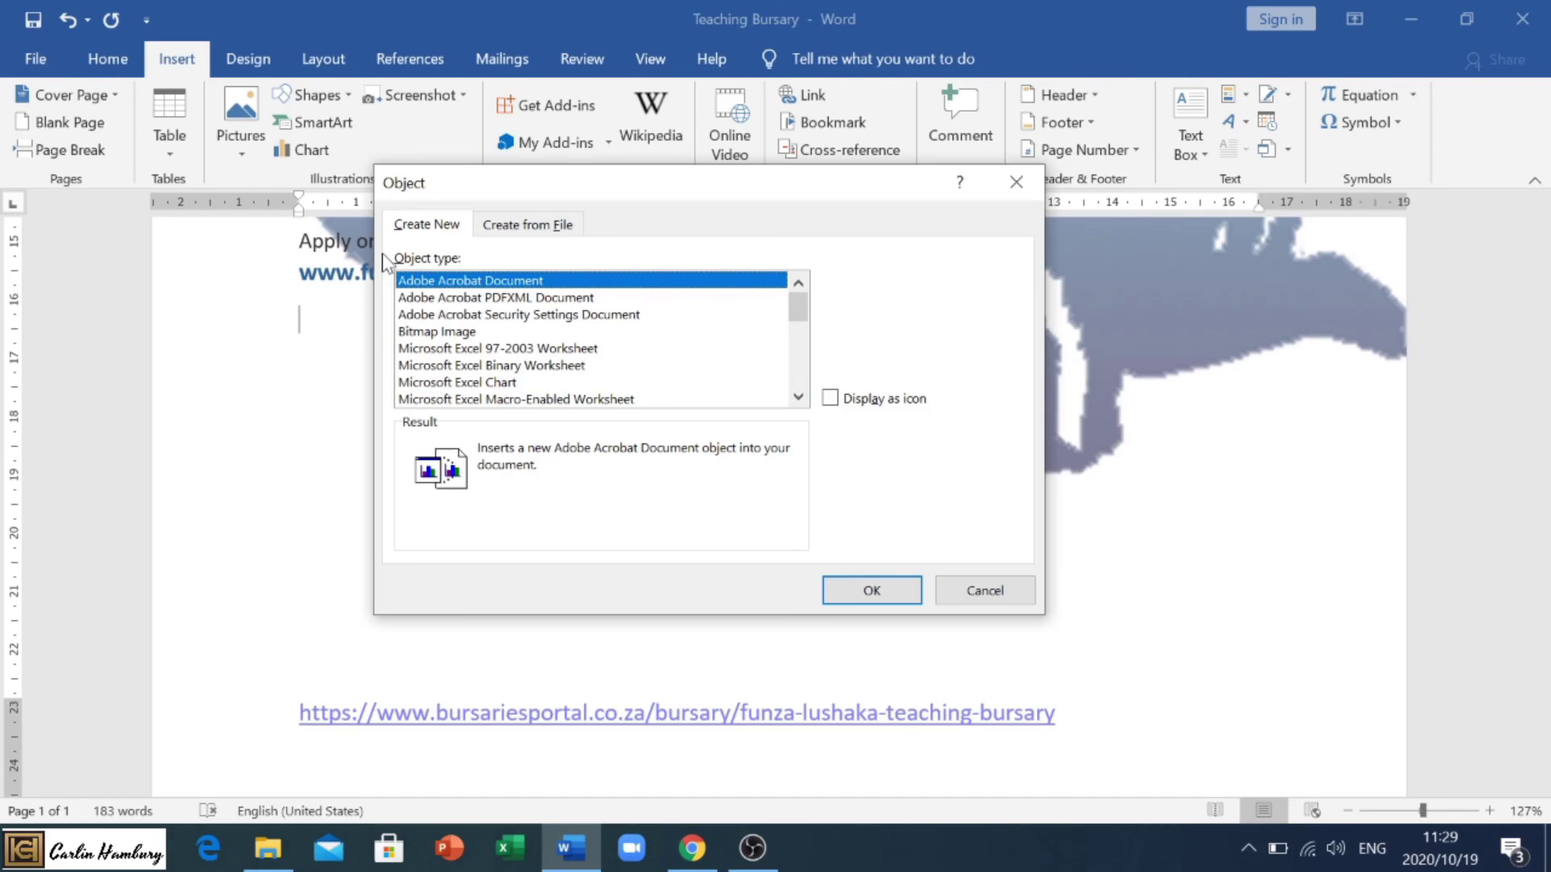
left_click(521, 228)
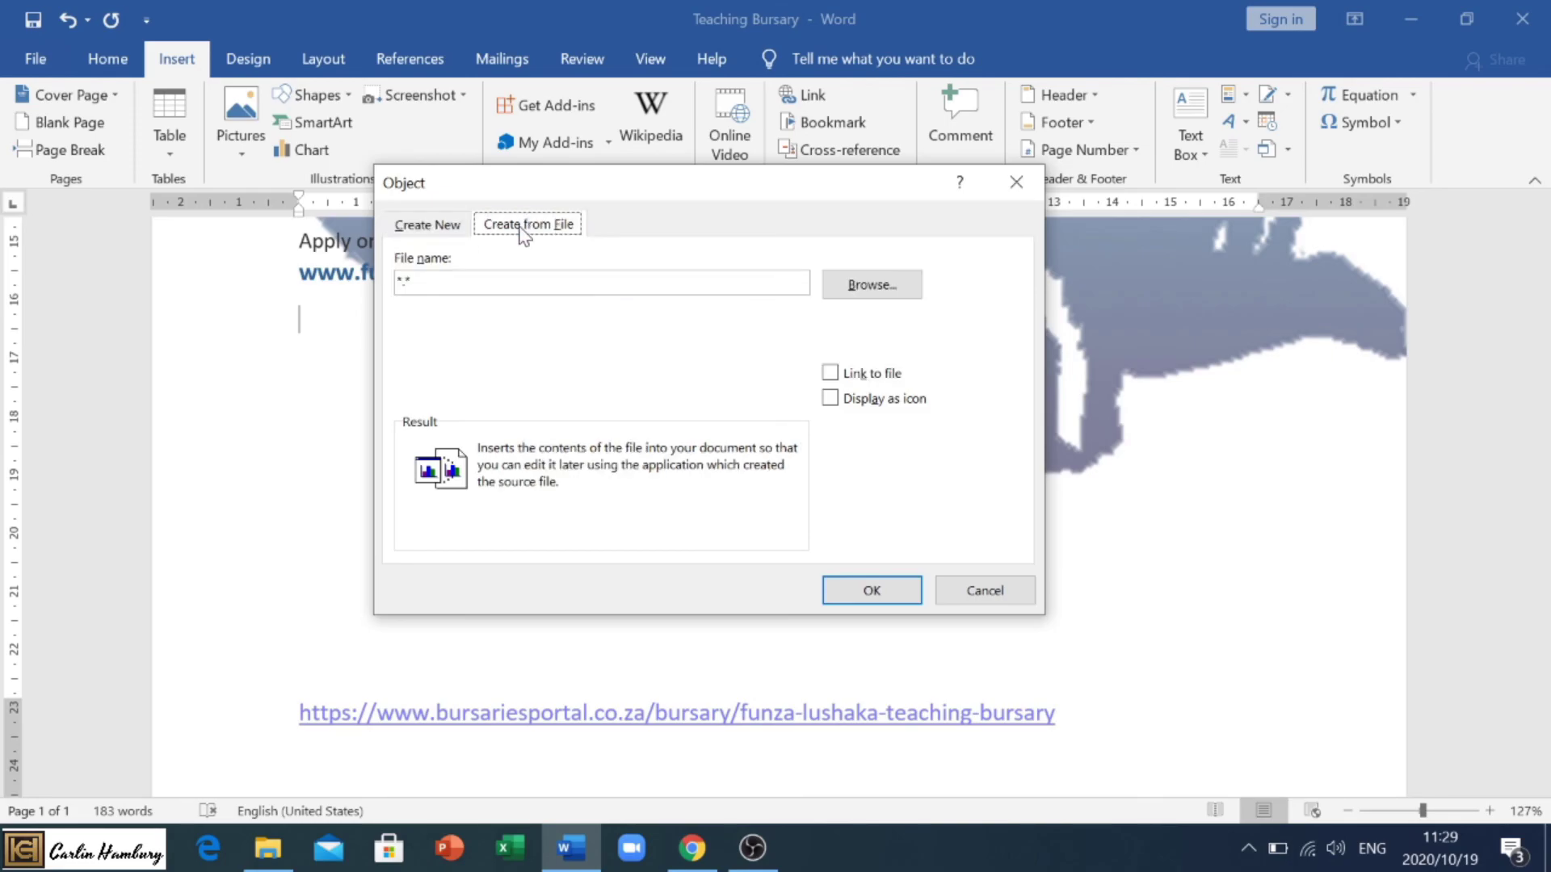
left_click(861, 284)
left_click_drag(1128, 319, 1131, 503)
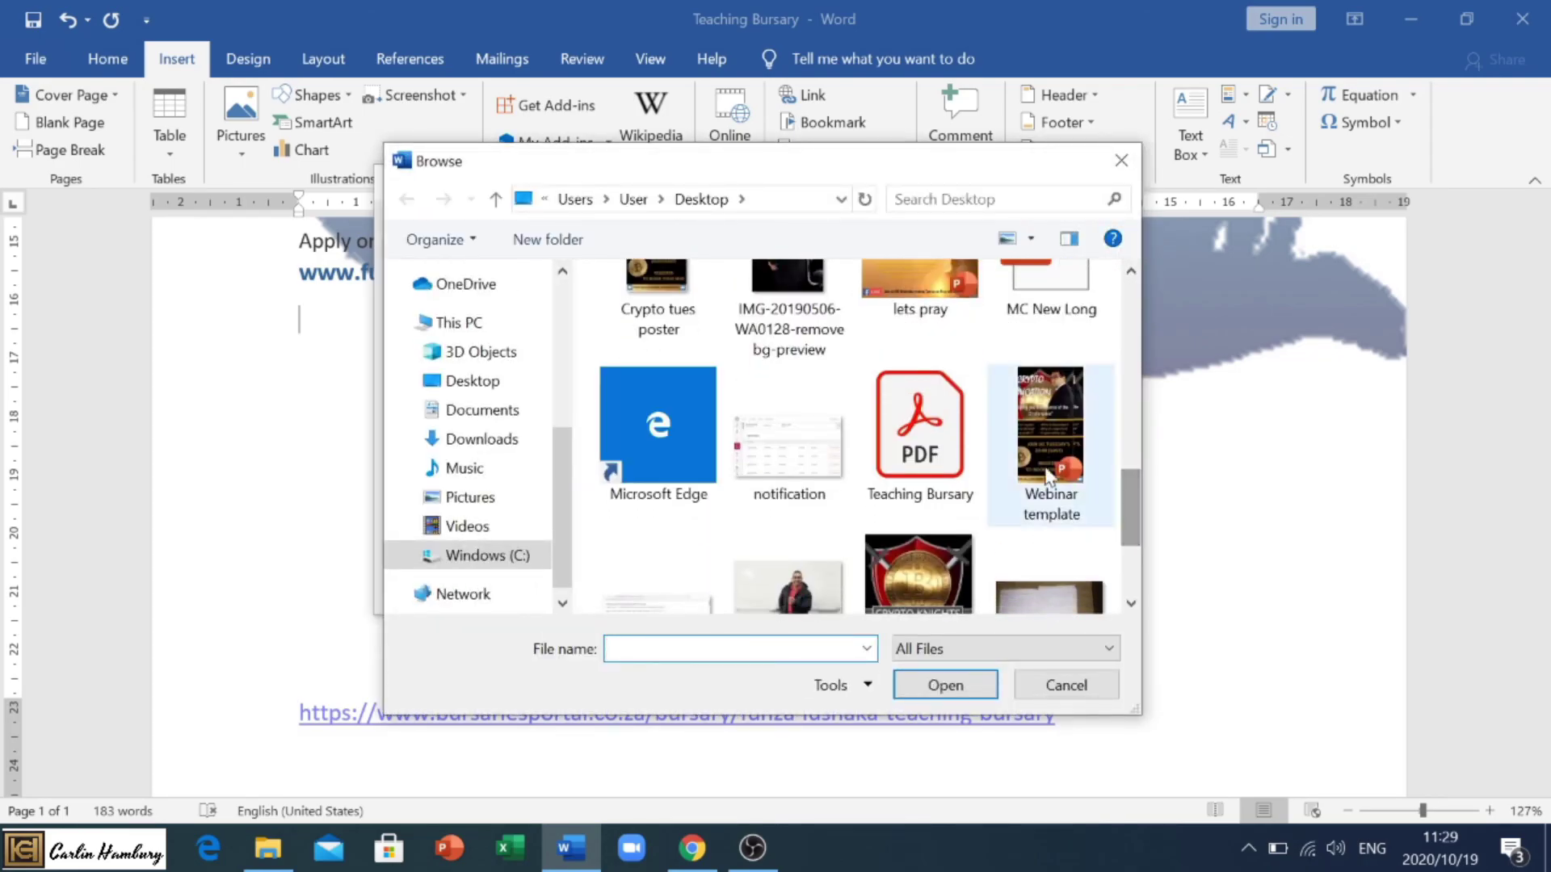
double_click(947, 440)
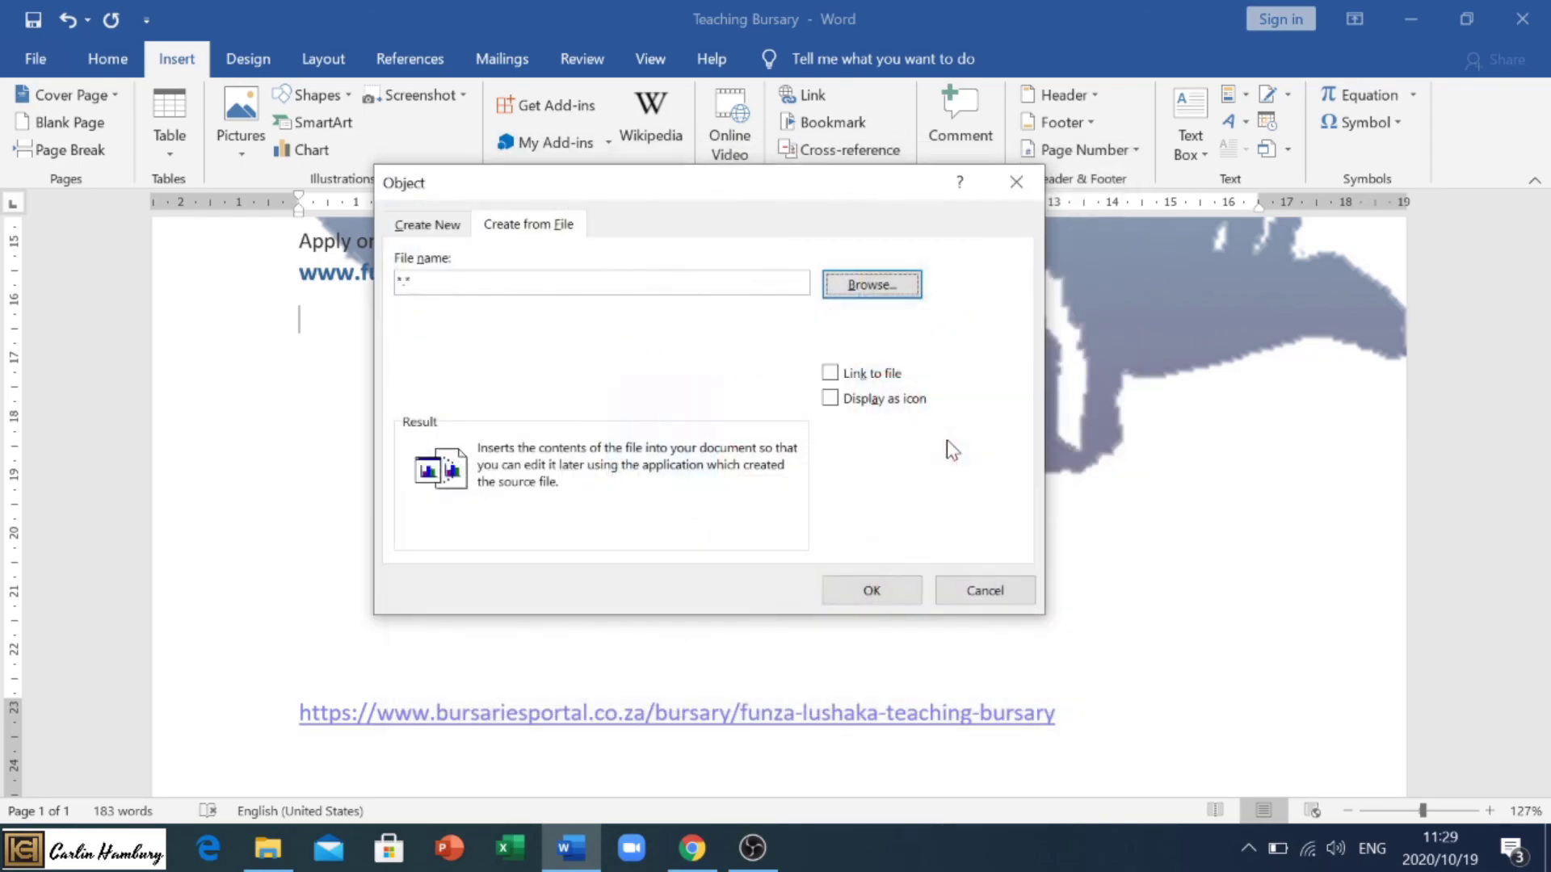
Insert the PDF object linked to its file and displayed as an icon, and open it from the document to test it
left_click(830, 374)
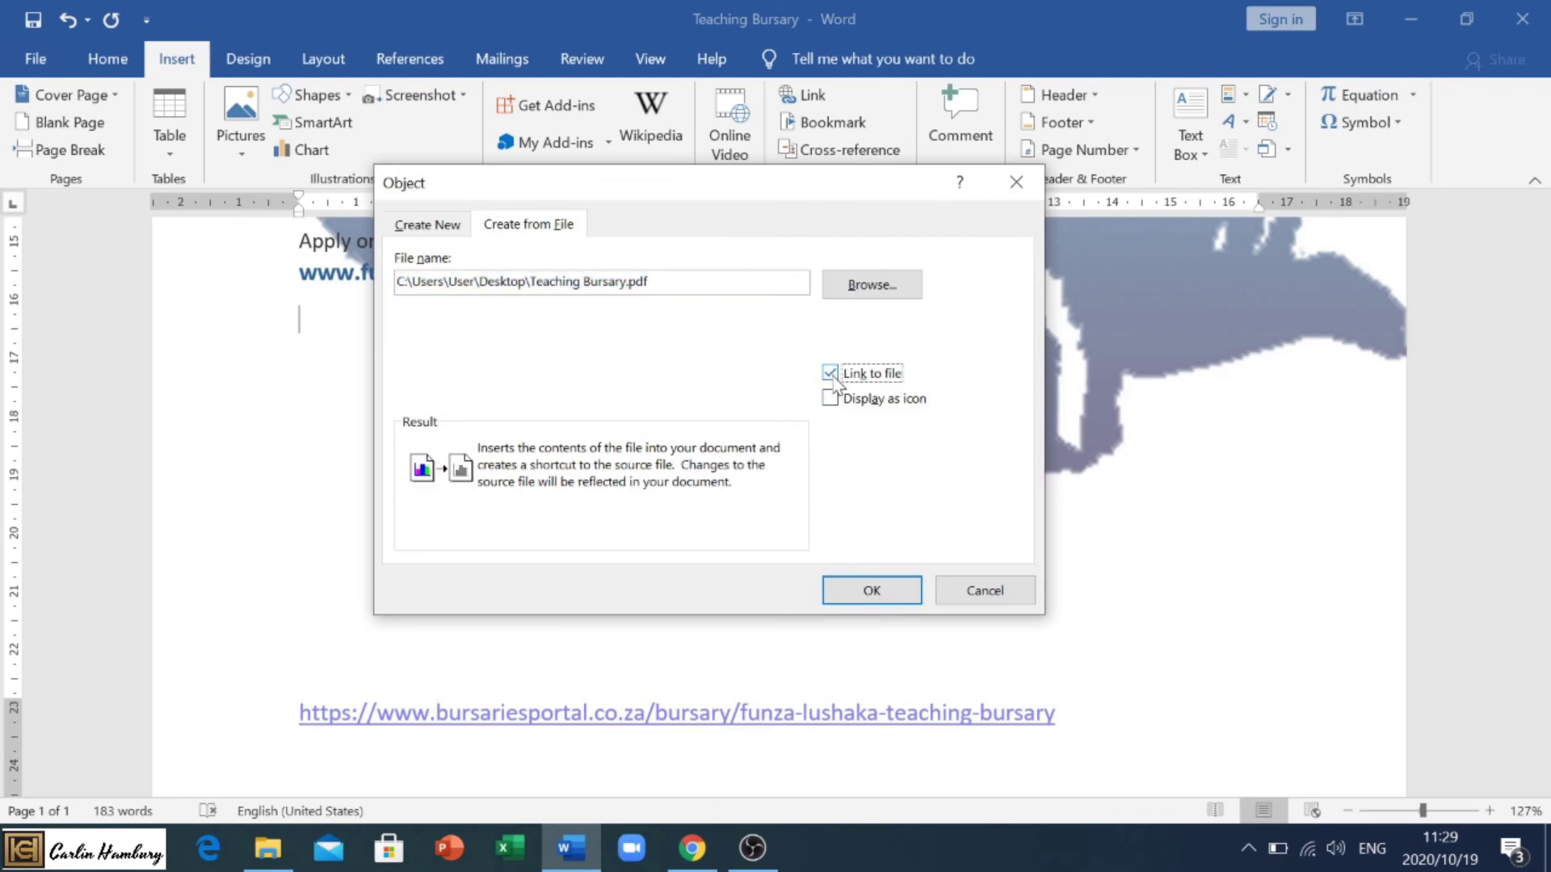
left_click(830, 398)
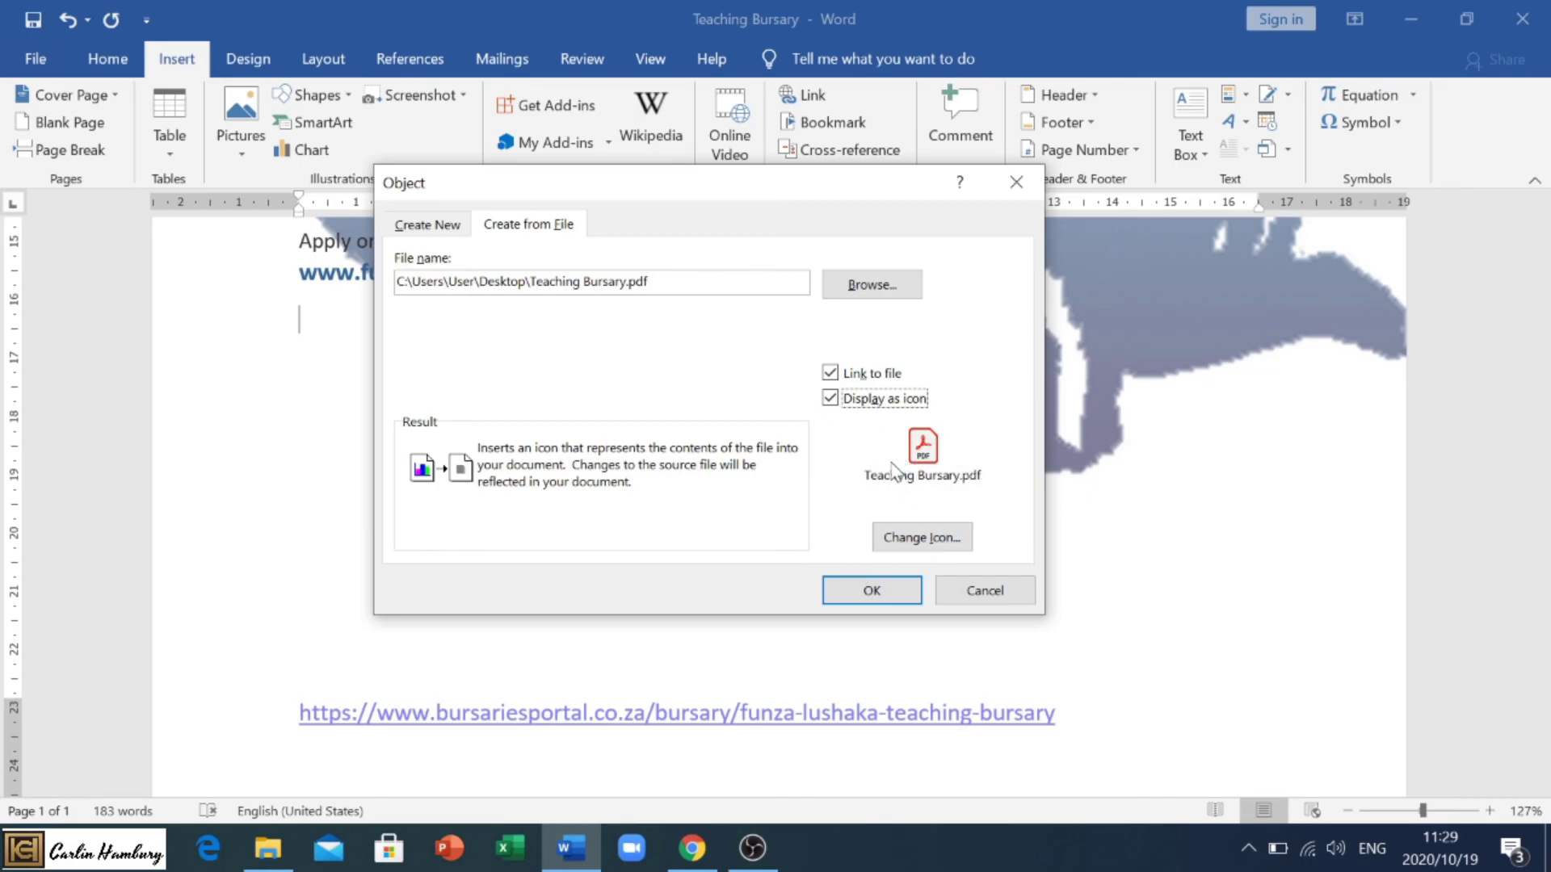
left_click(864, 594)
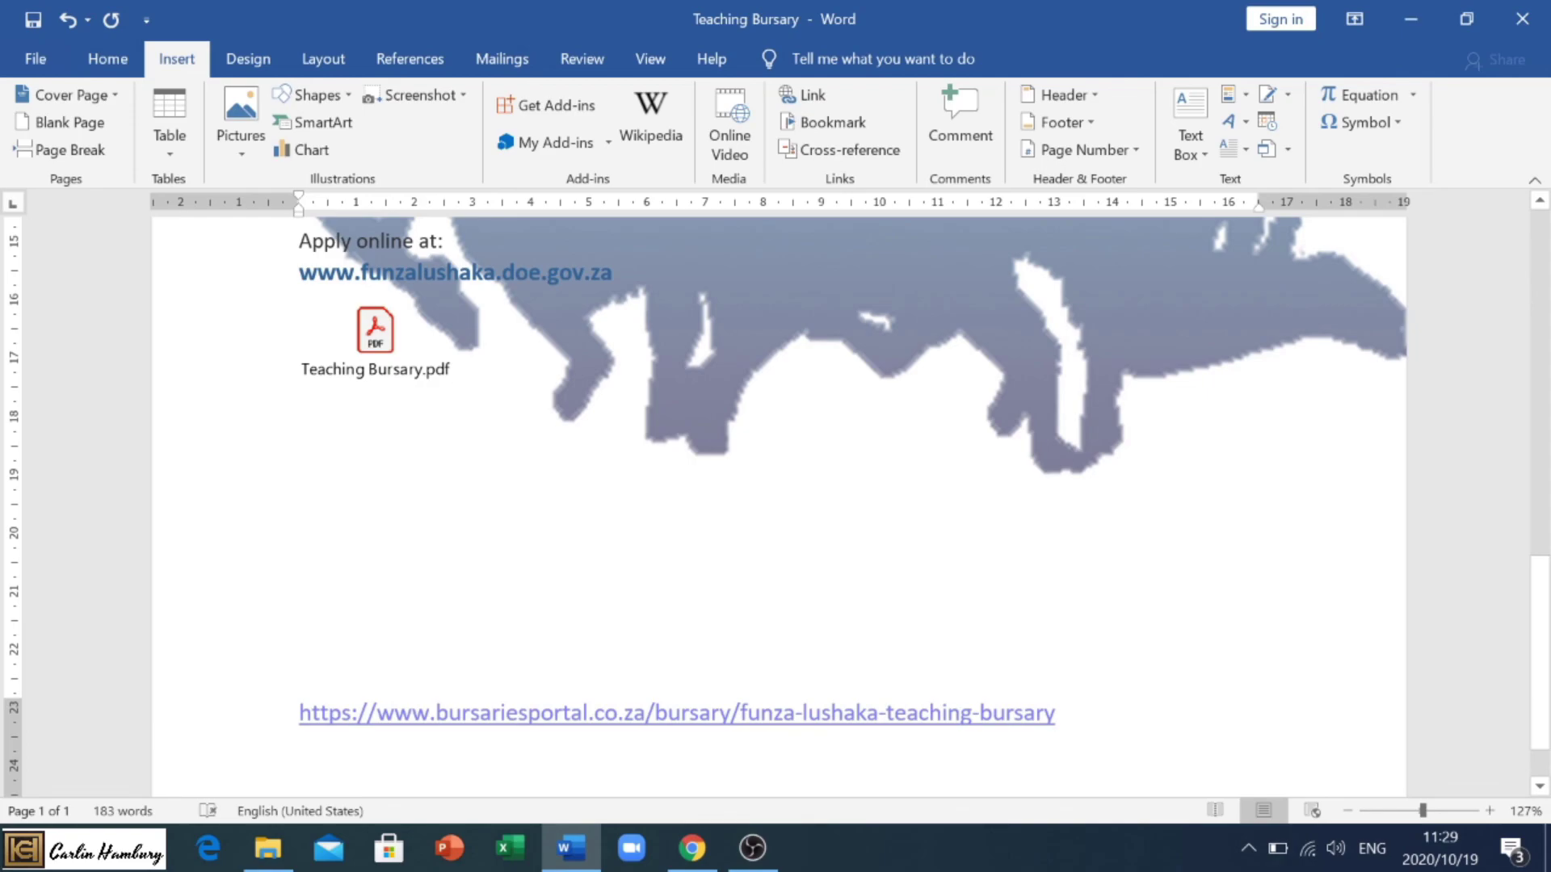
left_click(381, 343)
double_click(381, 342)
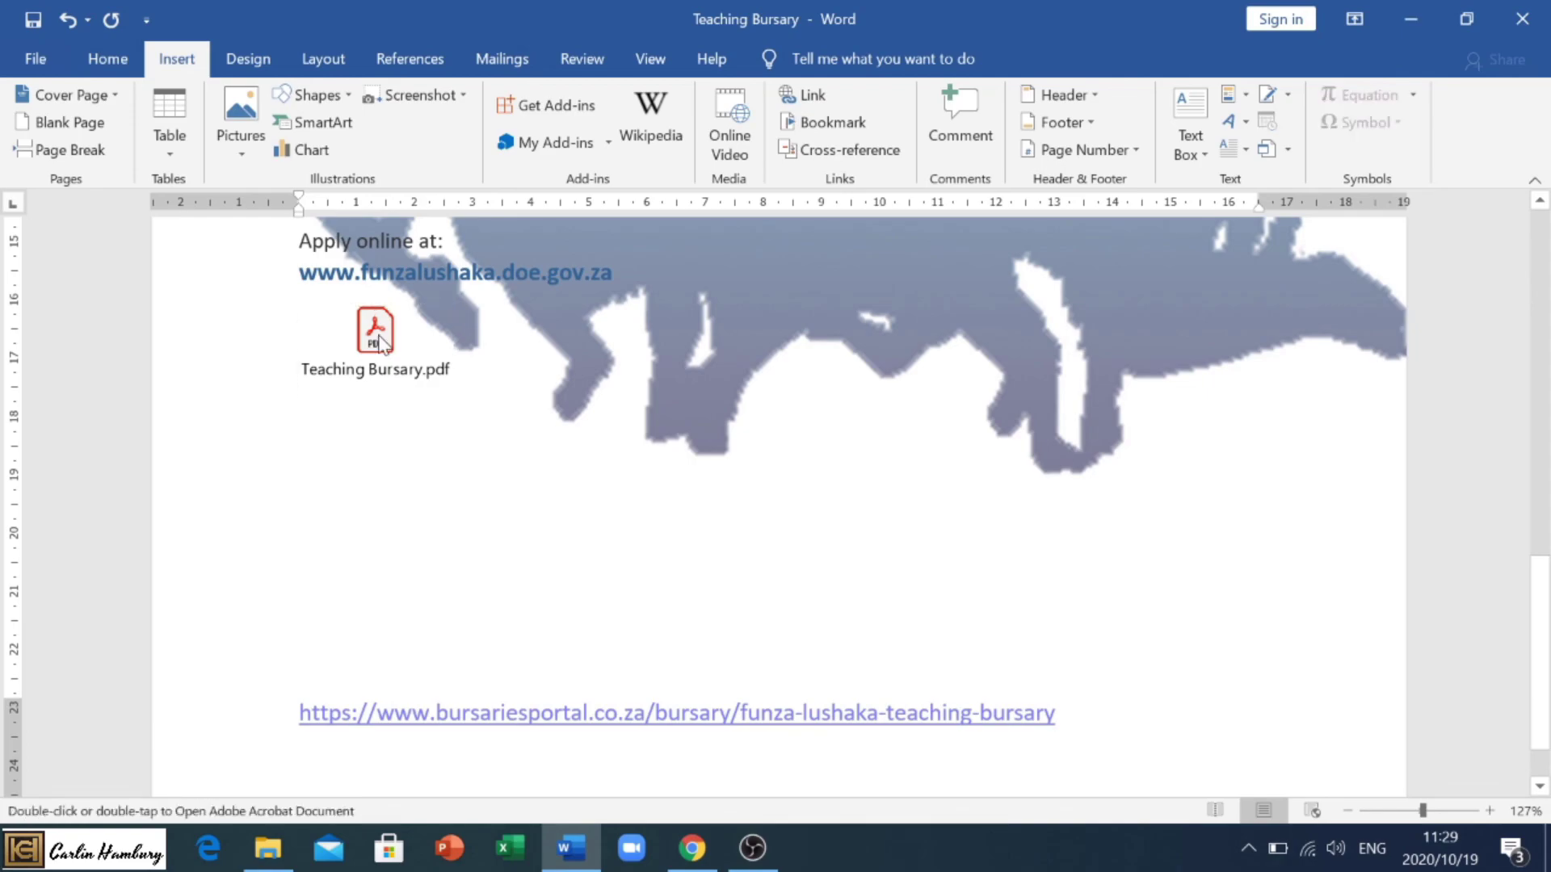